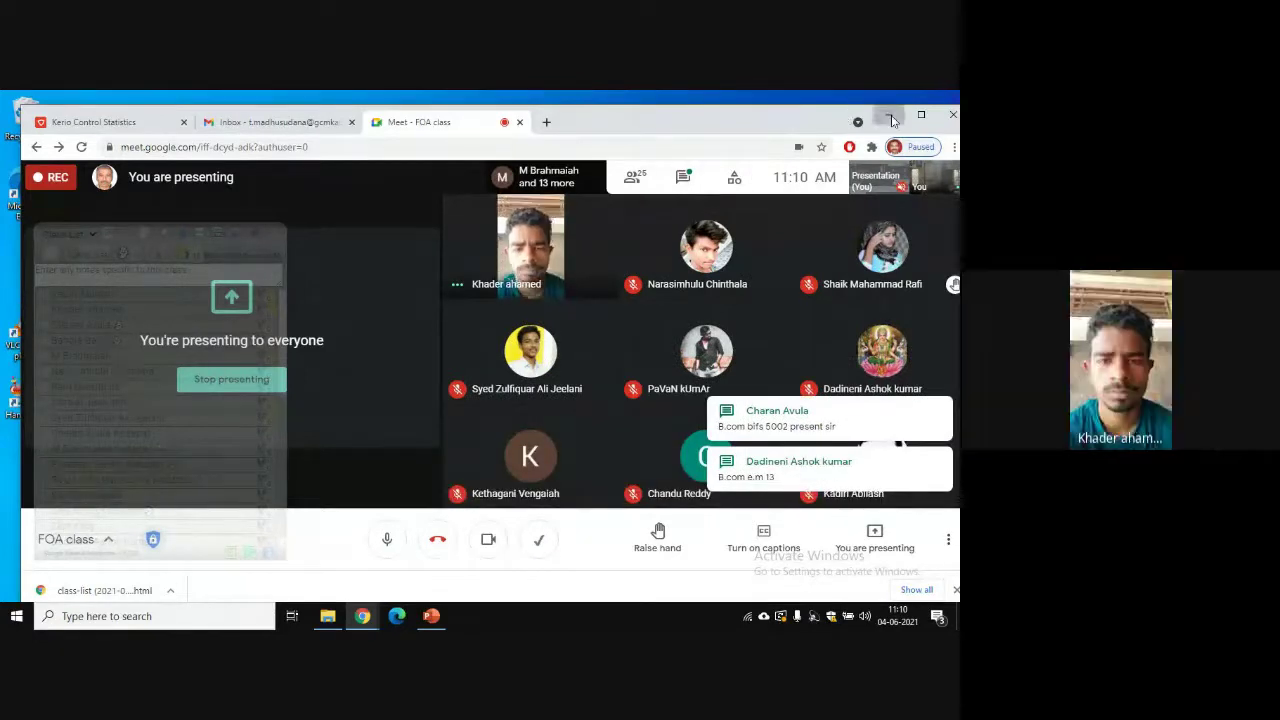
- Open the workbook Final Accounts 3-6-21.xlsx from the FOA folder on Local Disk (E:)
{"action": "left_click", "coordinate": [891, 115]}
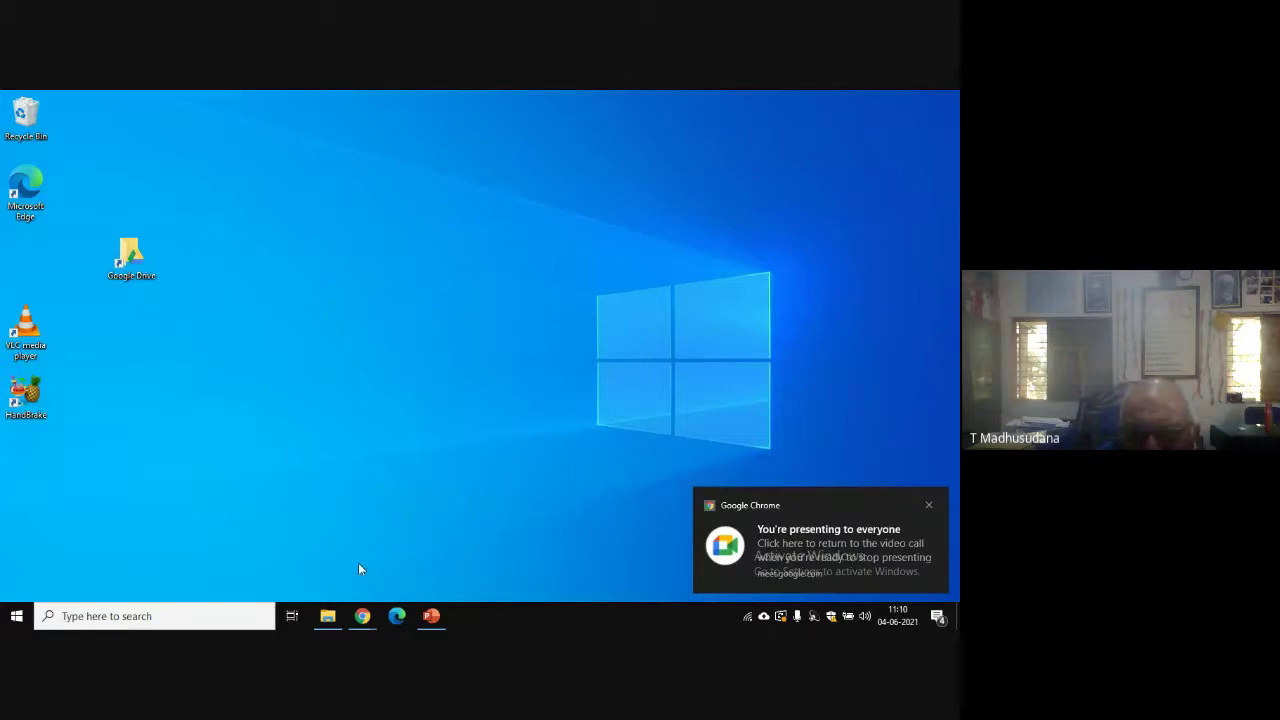
{"action": "left_click", "coordinate": [327, 616]}
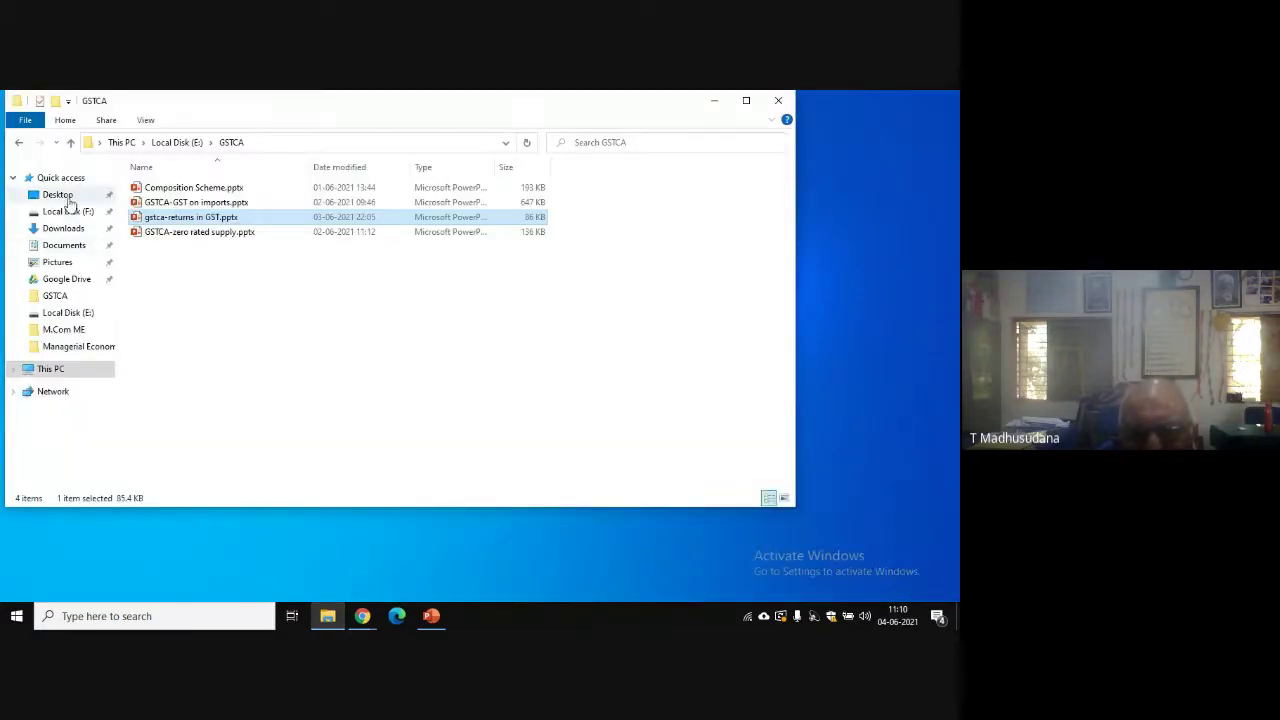
{"action": "left_click", "coordinate": [71, 143]}
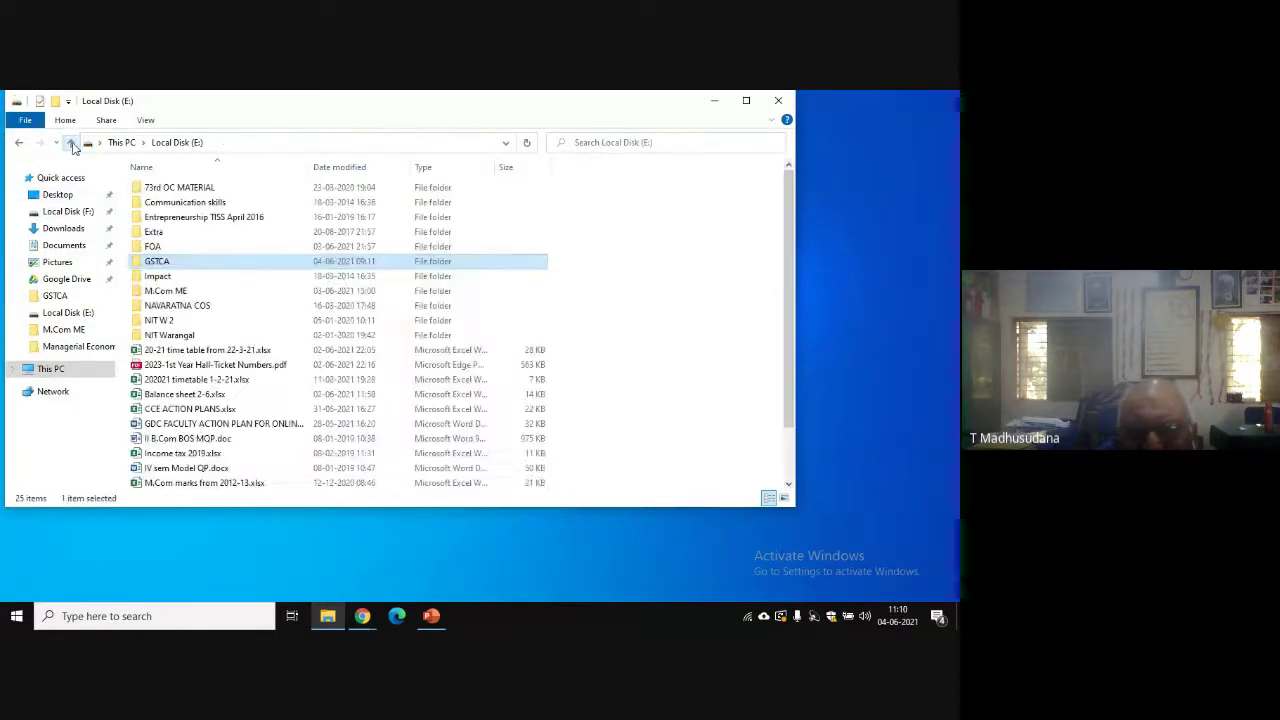
{"action": "double_click", "coordinate": [199, 250]}
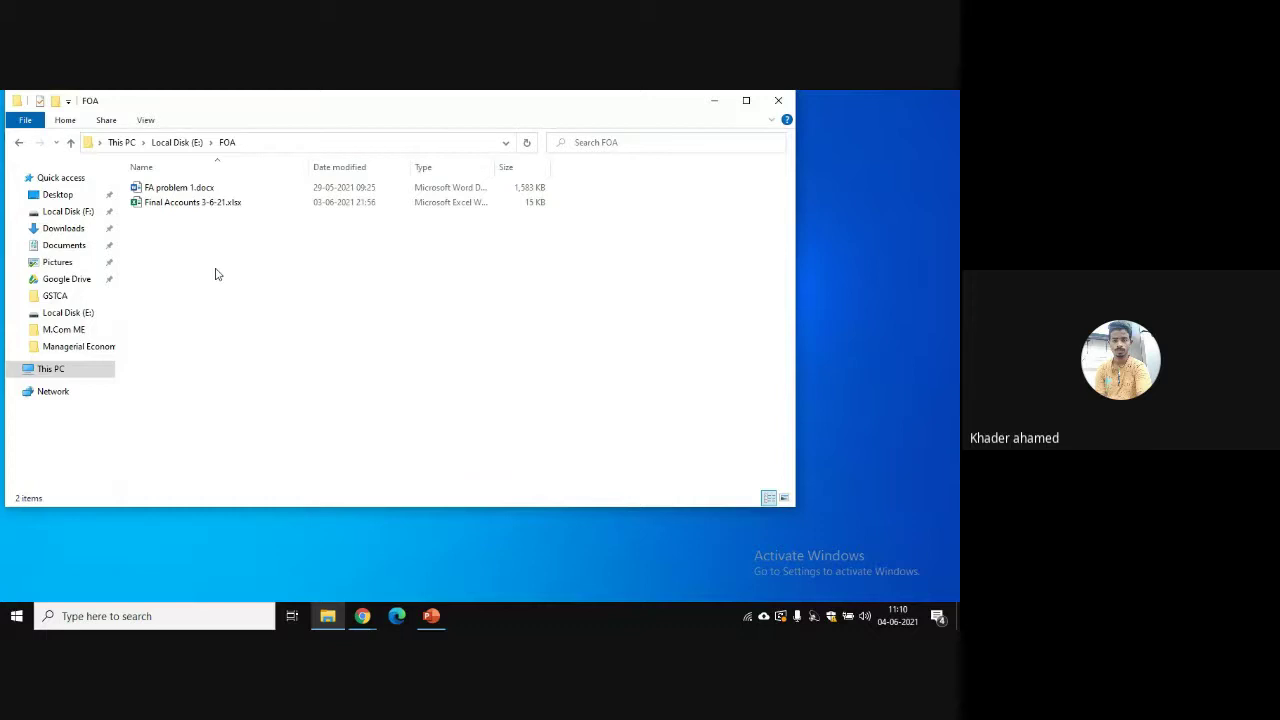
{"action": "left_click", "coordinate": [176, 204]}
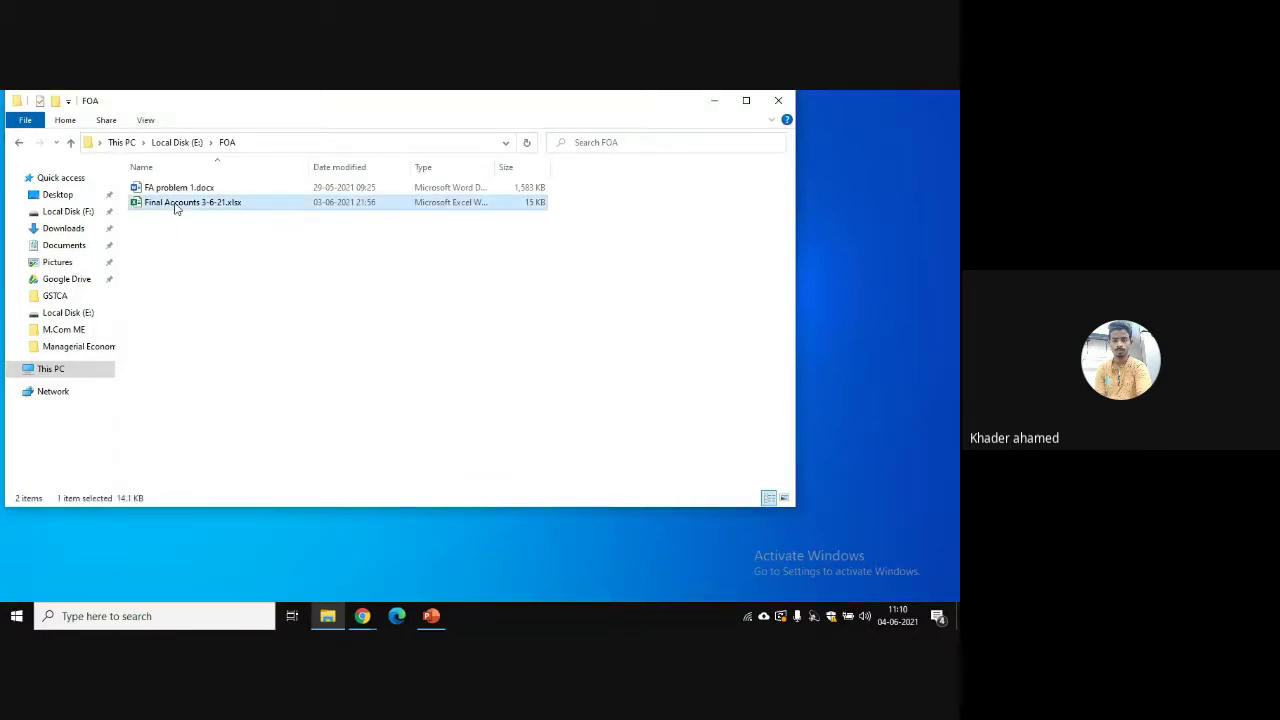
{"action": "double_click", "coordinate": [175, 204]}
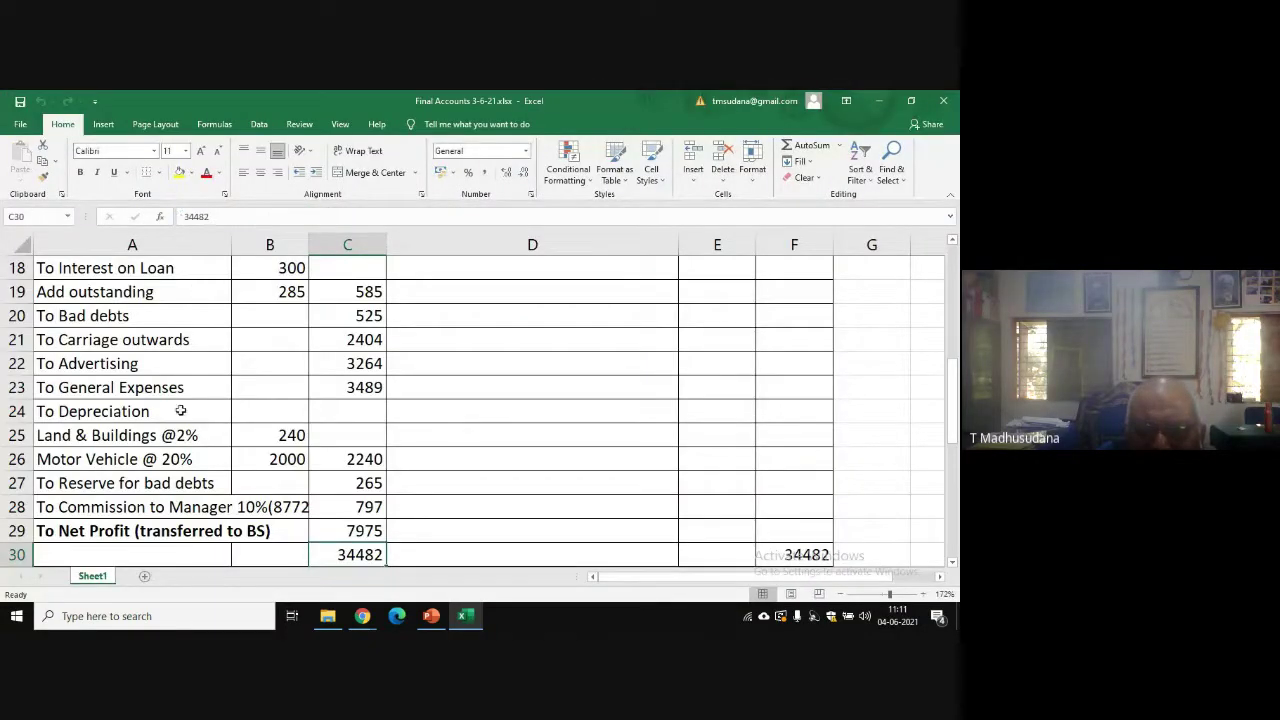
- Add a new worksheet to the workbook and widen columns A and D to make room for account descriptions
{"action": "left_click", "coordinate": [144, 578]}
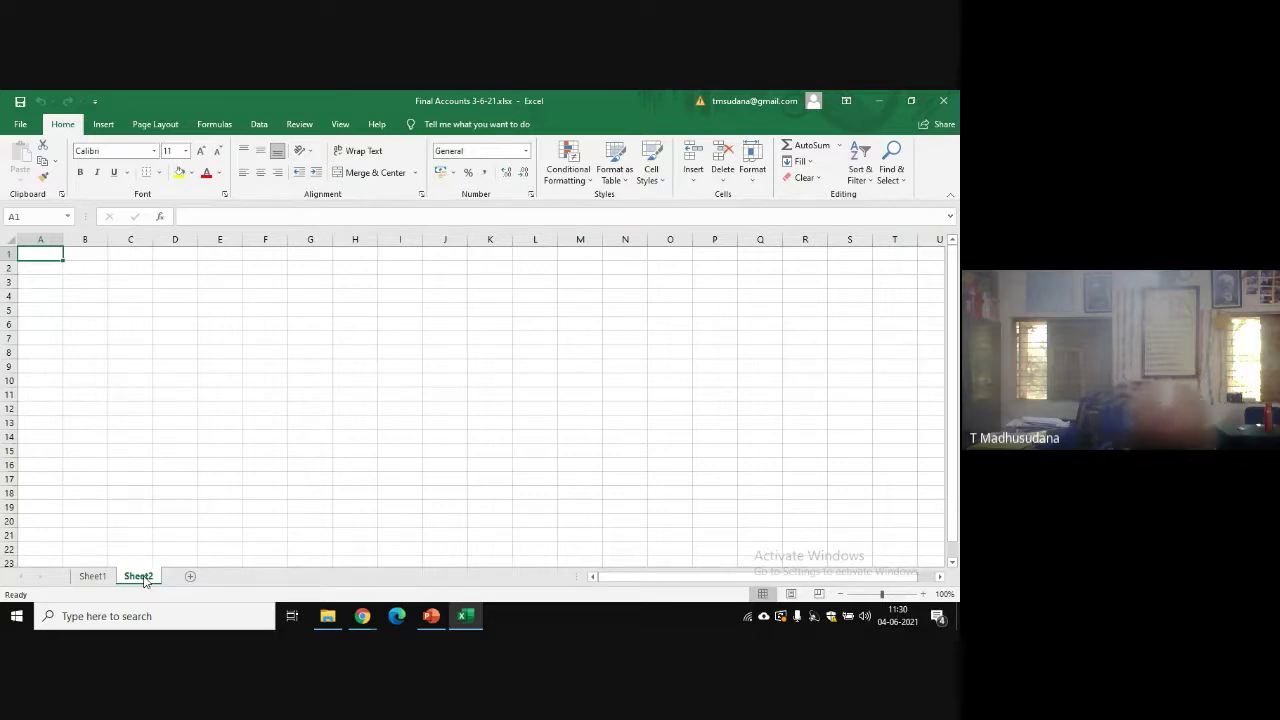
{"action": "left_click", "coordinate": [895, 594]}
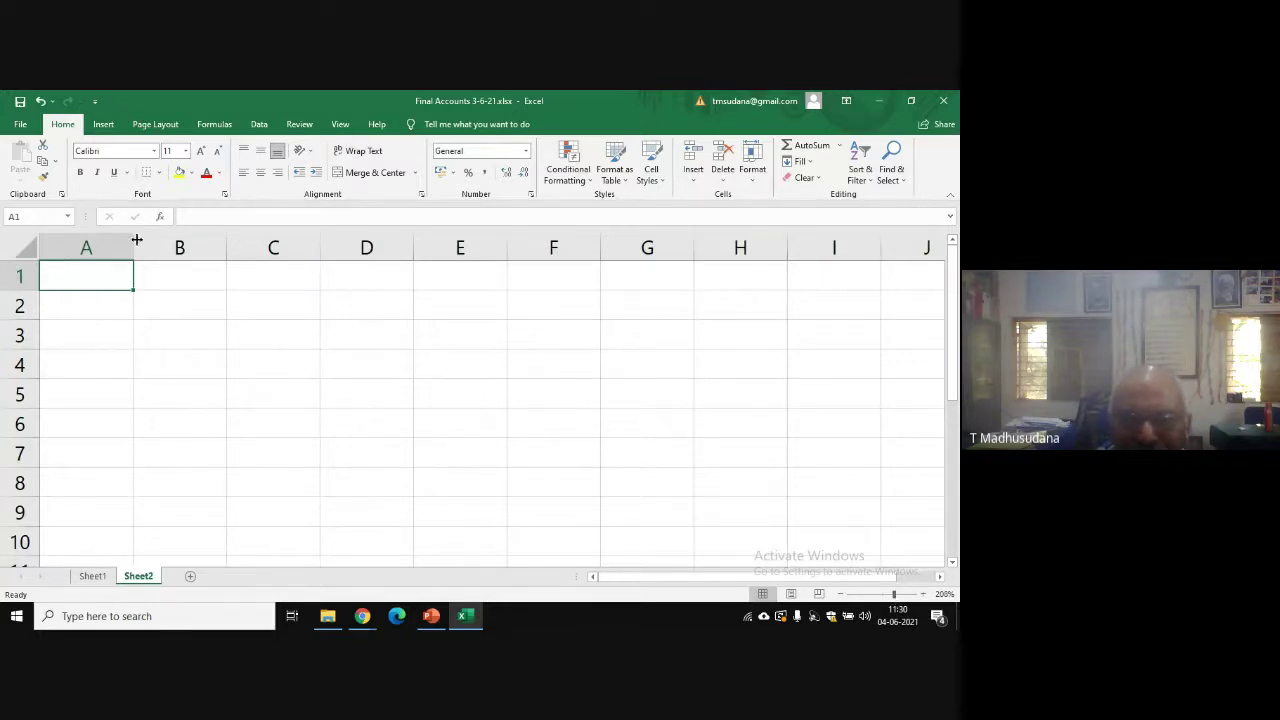
{"action": "left_click_drag", "start_coordinate": [136, 241], "coordinate": [335, 238]}
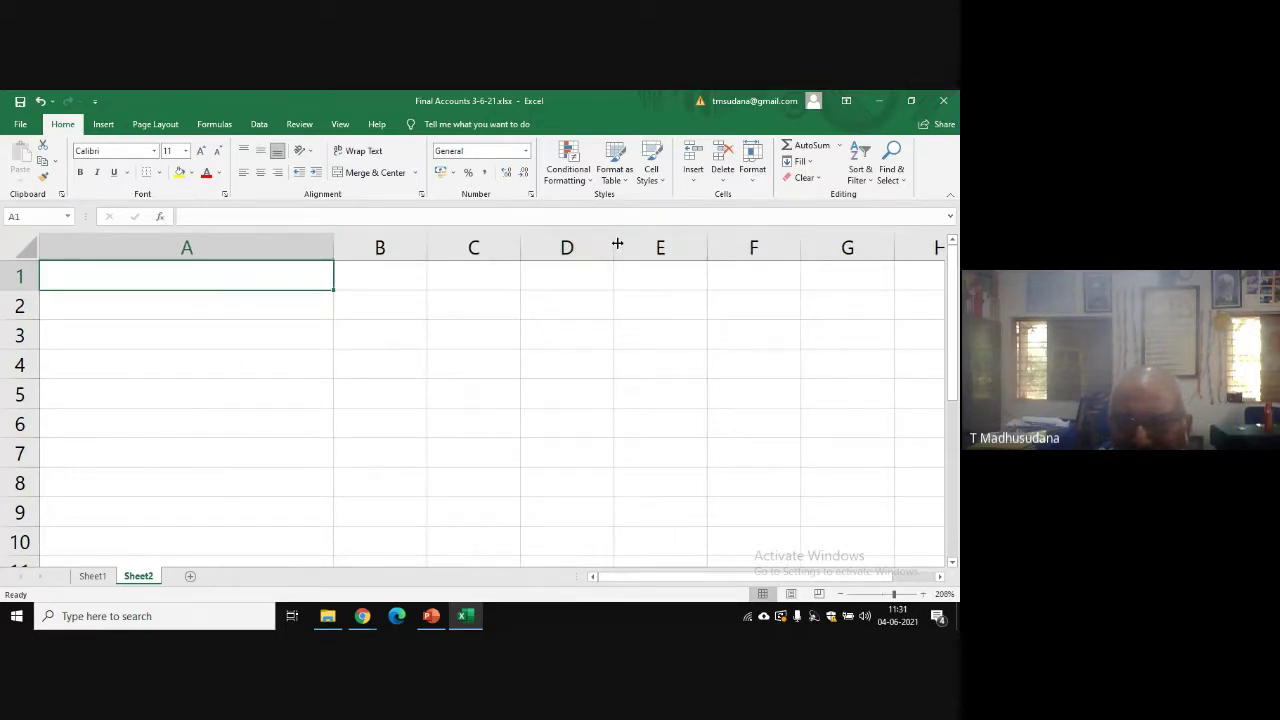
{"action": "left_click_drag", "start_coordinate": [613, 244], "coordinate": [784, 230]}
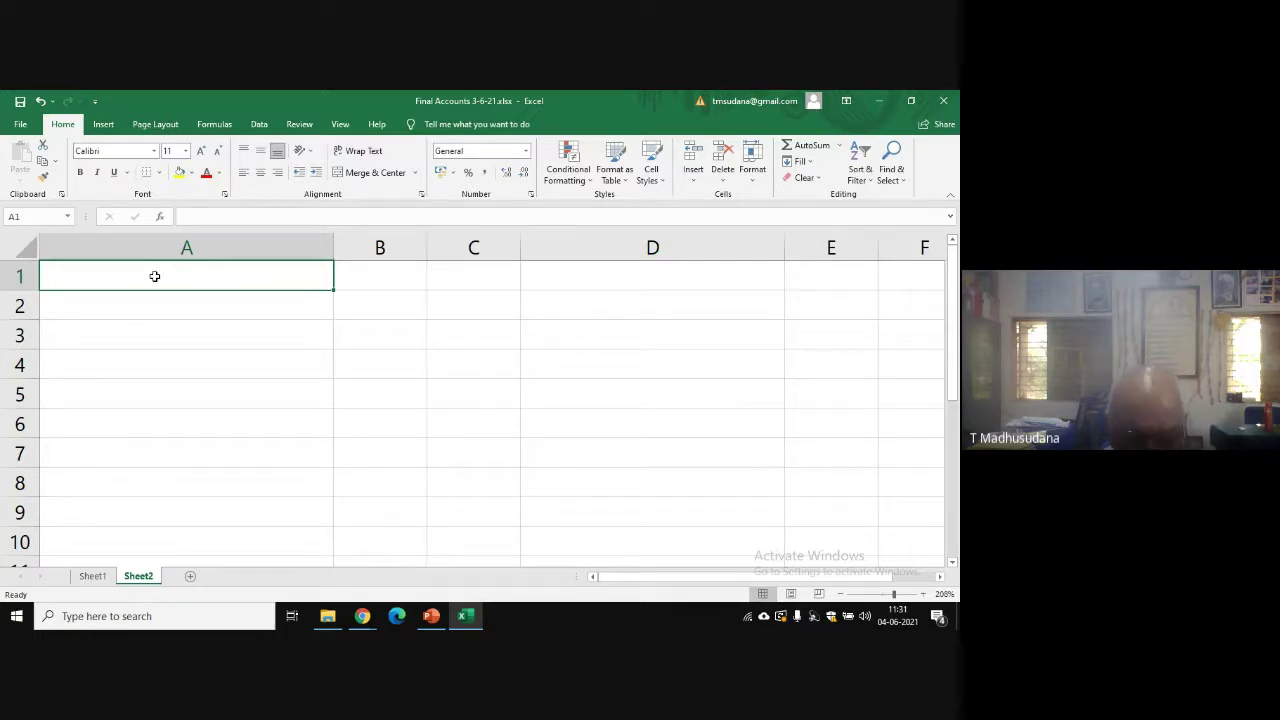
- Enter the title "Trading Account of M/s Gavaskar for the year ended 31-3-2020" in cell A1
{"action": "type", "text": "Tr"}
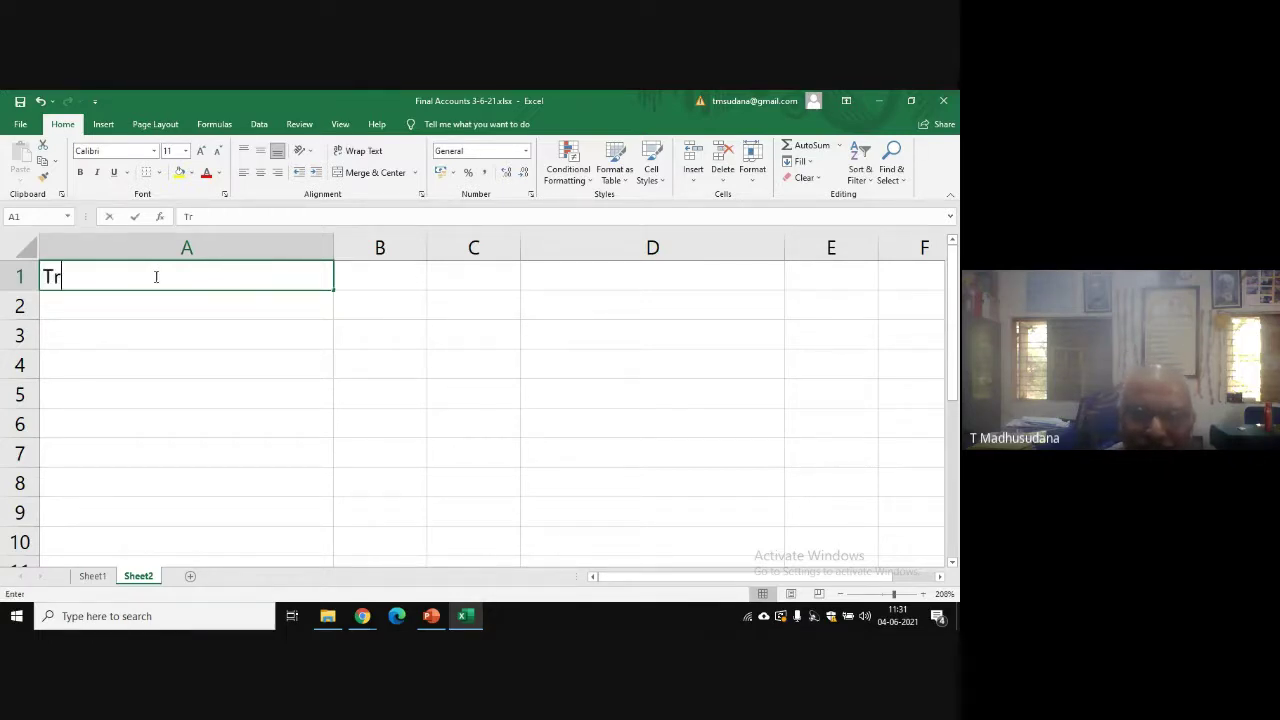
{"action": "type", "text": "ad"}
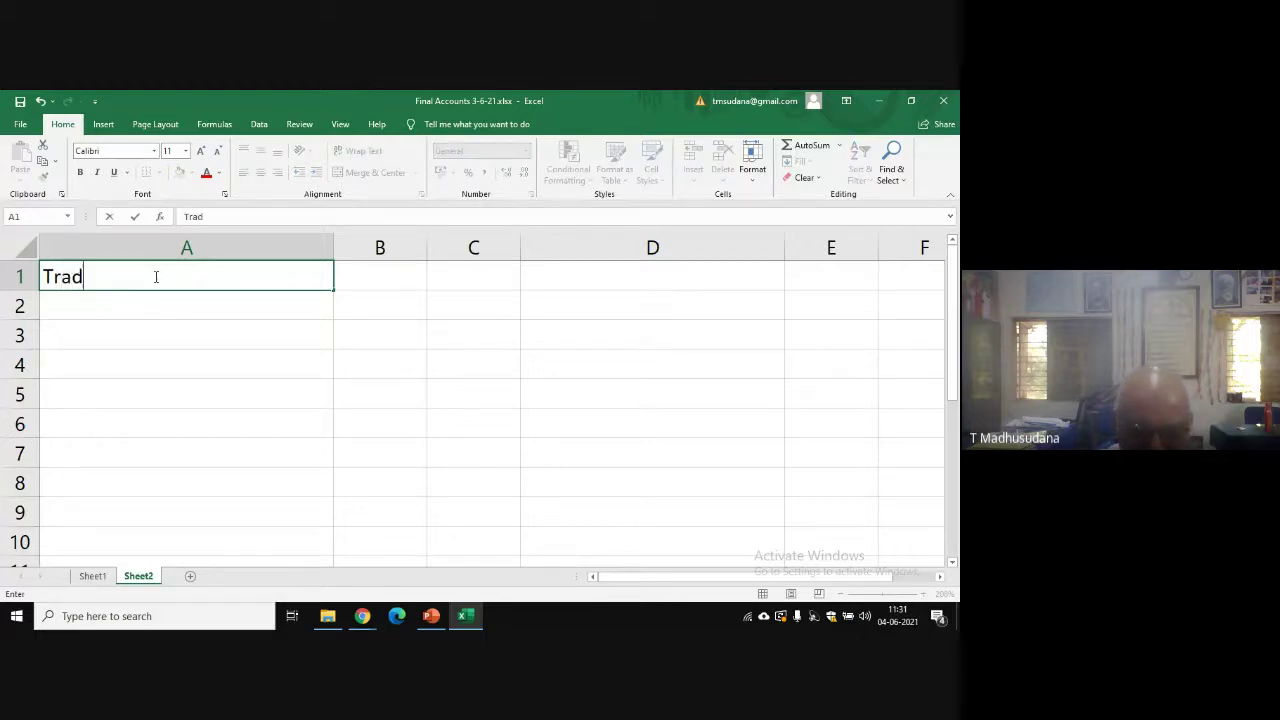
{"action": "type", "text": "ing"}
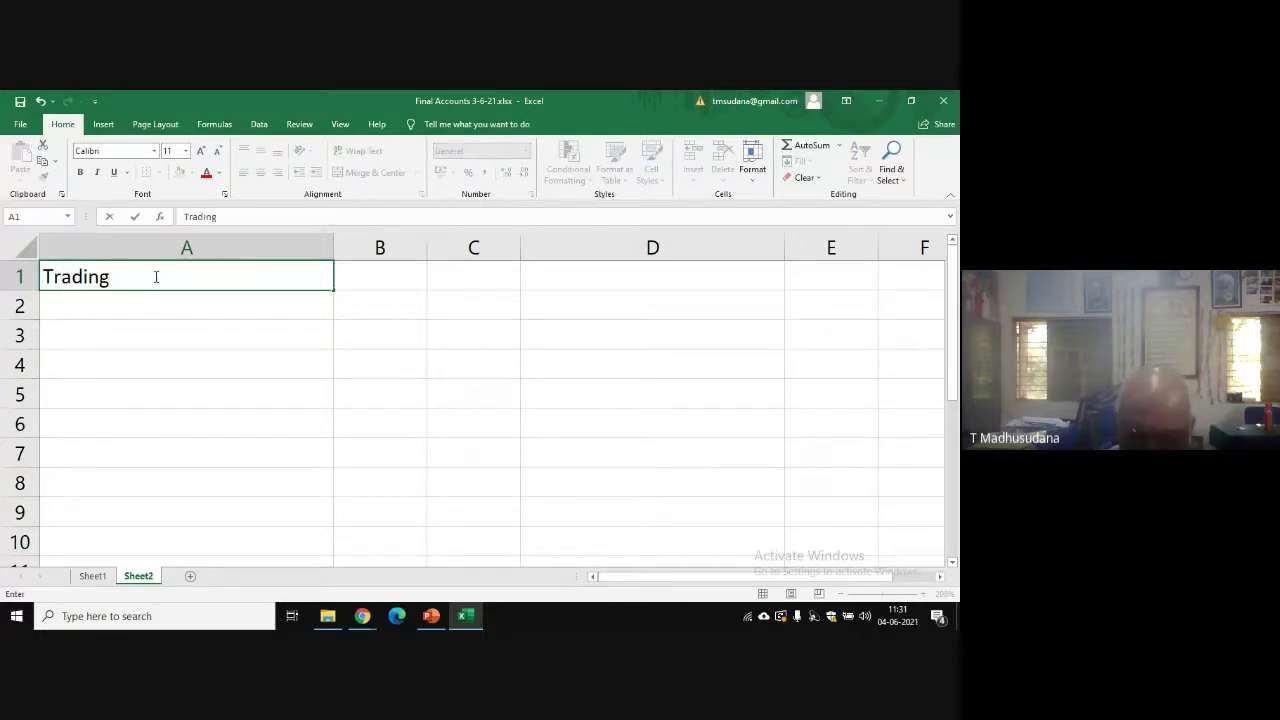
{"action": "type", "text": " Acco"}
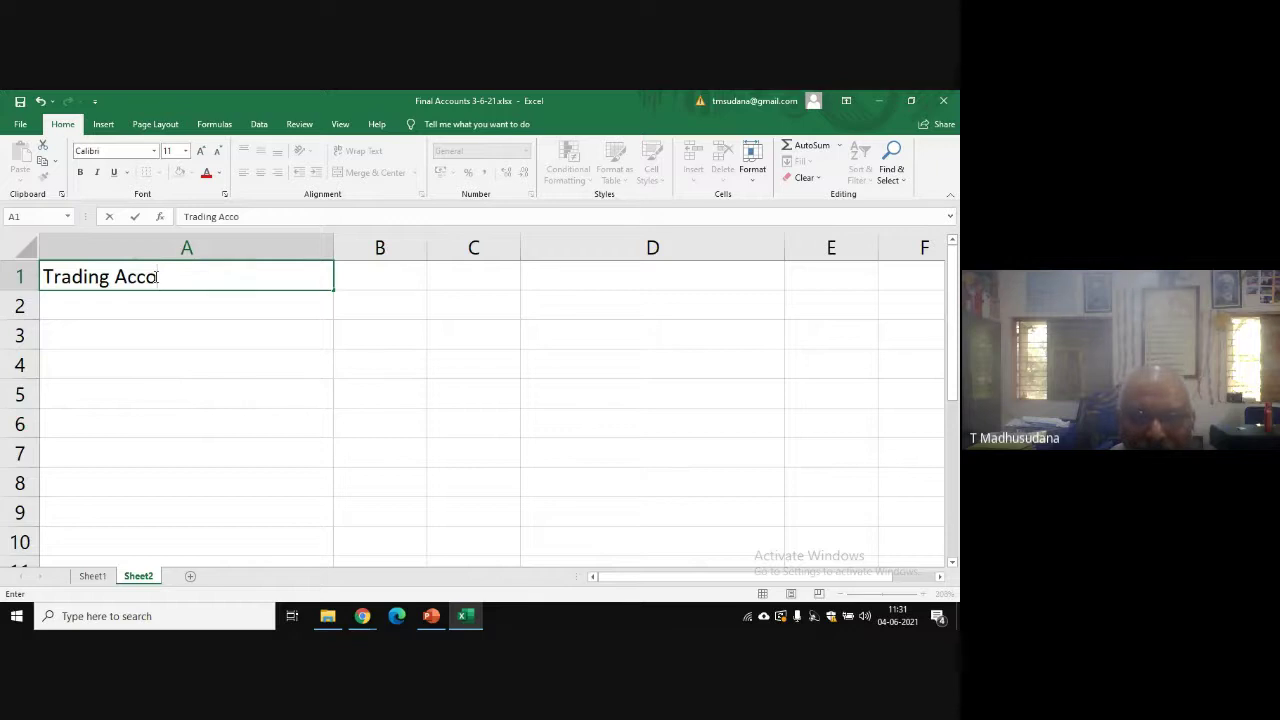
{"action": "type", "text": "unt of "}
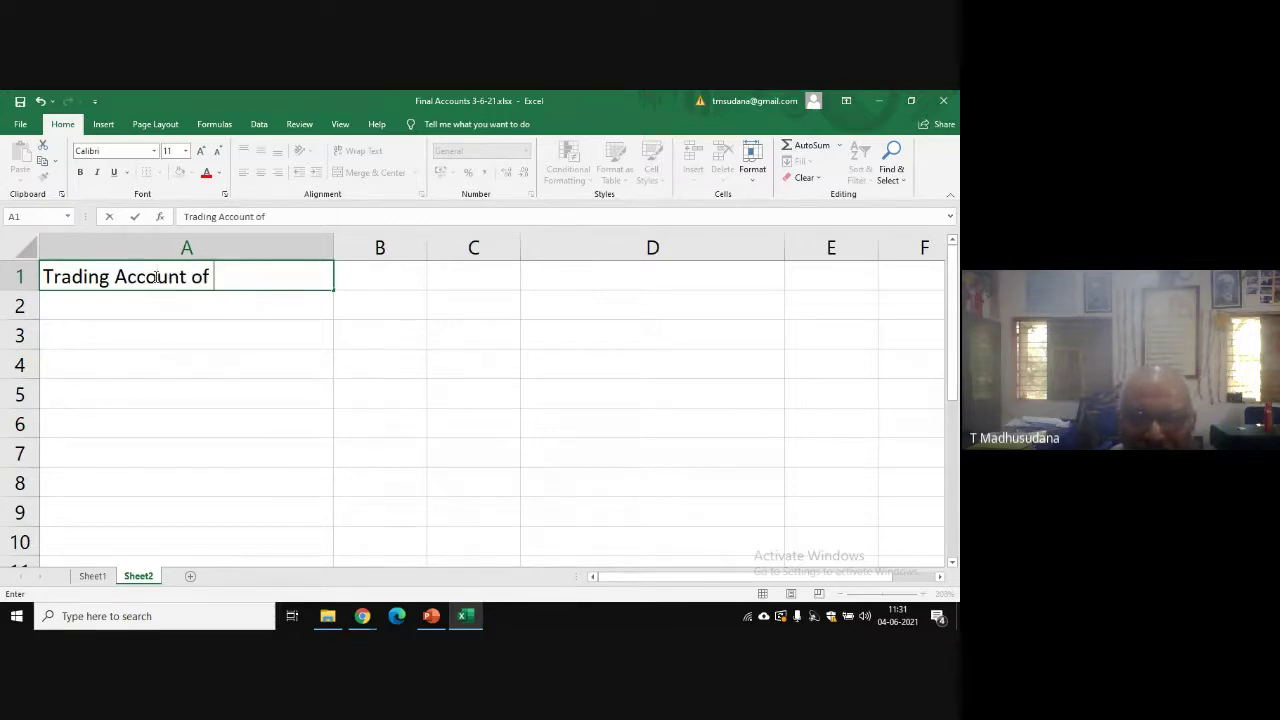
{"action": "type", "text": "M/"}
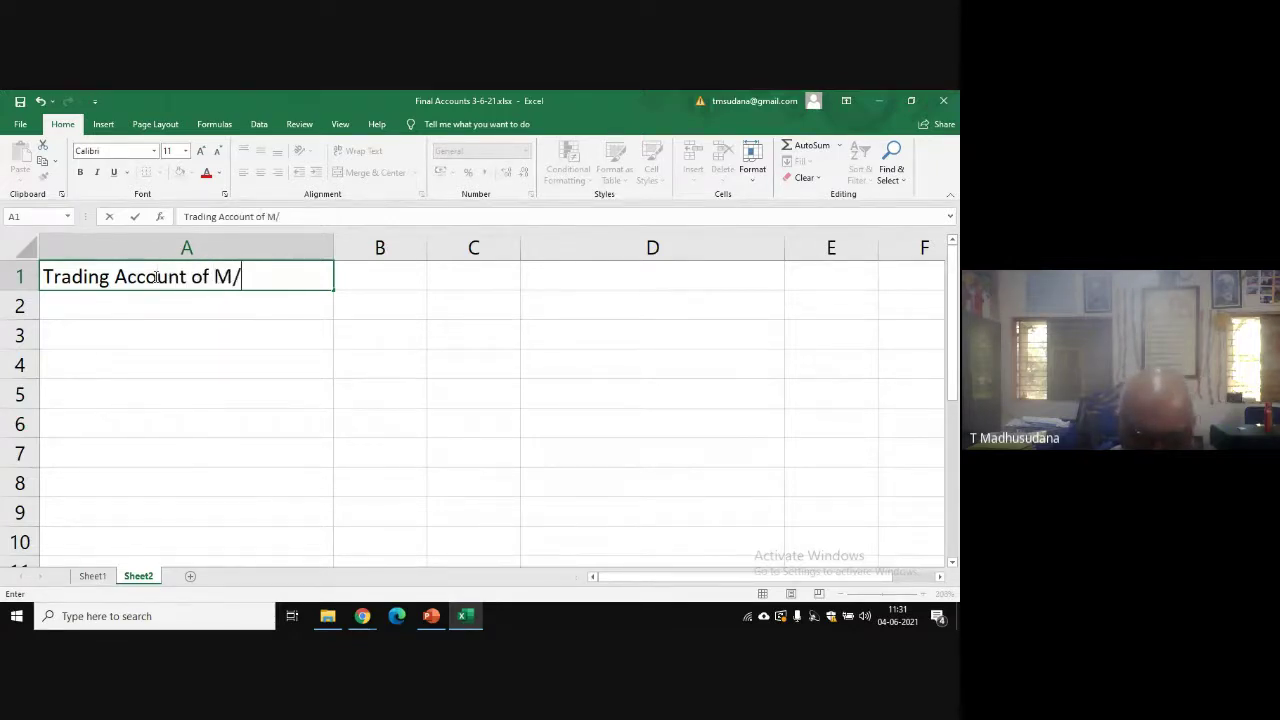
{"action": "type", "text": "s"}
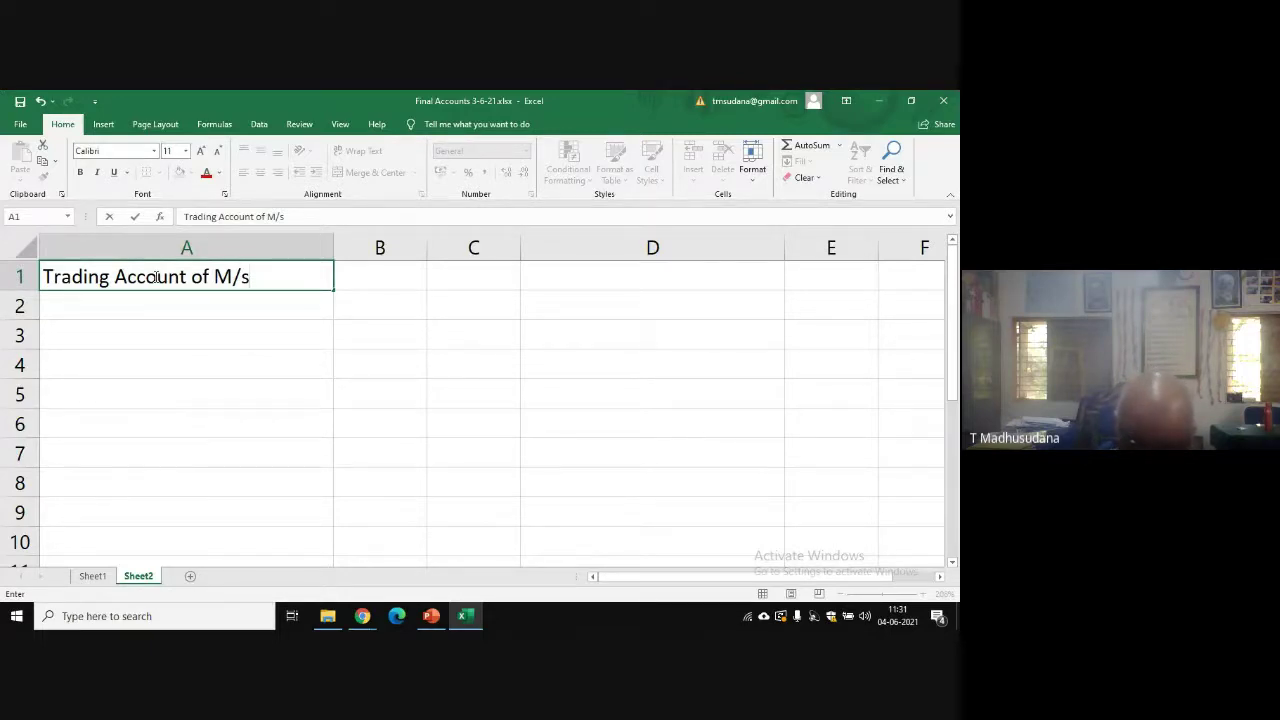
{"action": "type", "text": "G"}
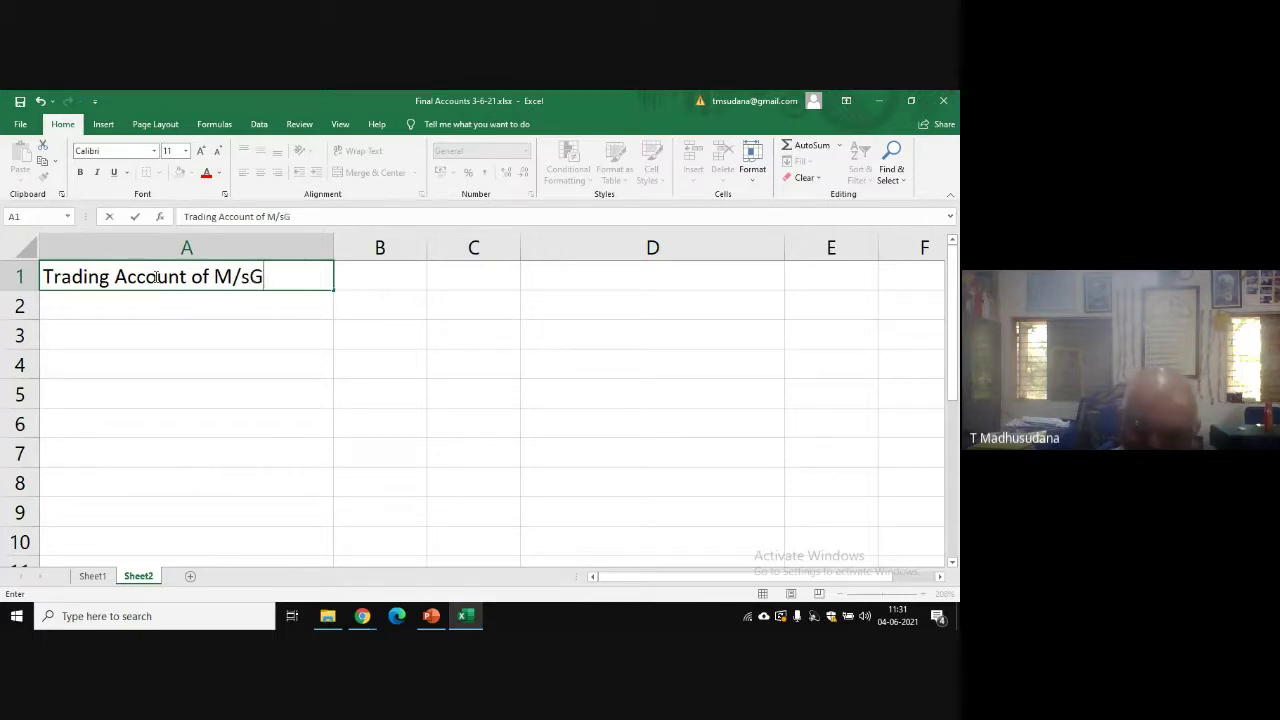
{"action": "key", "text": "BackSpace"}
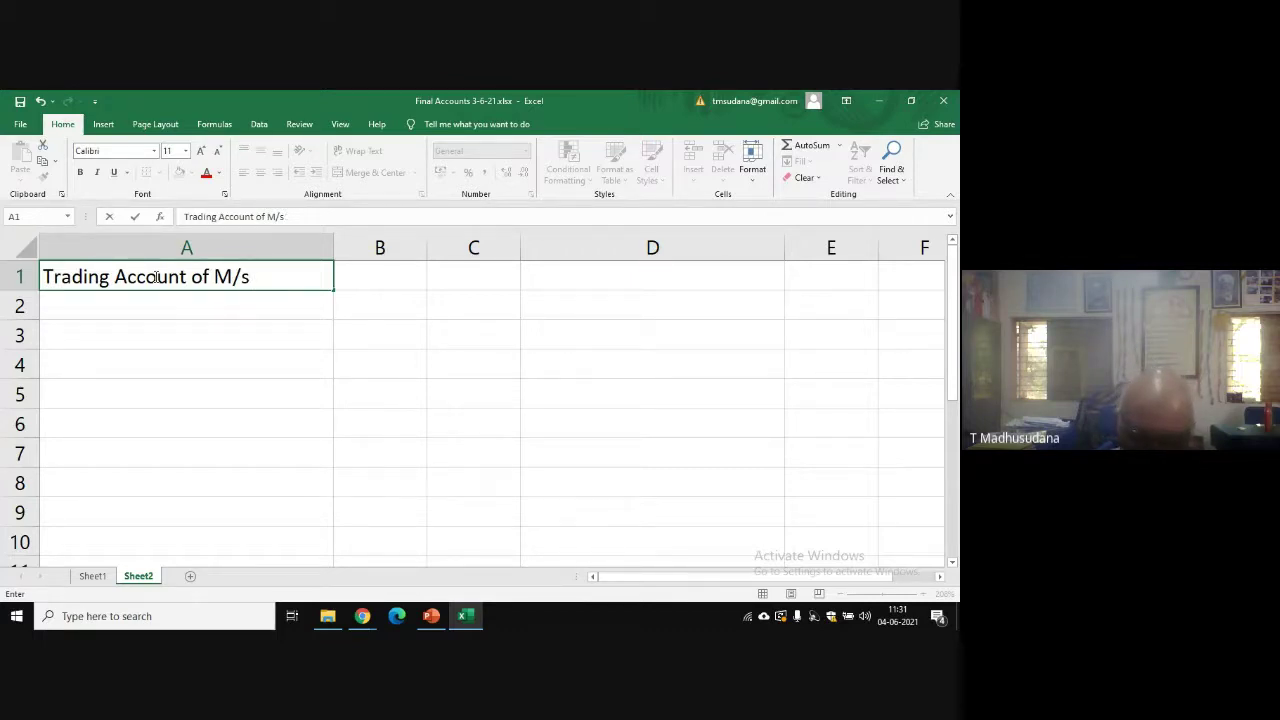
{"action": "type", "text": "Ga"}
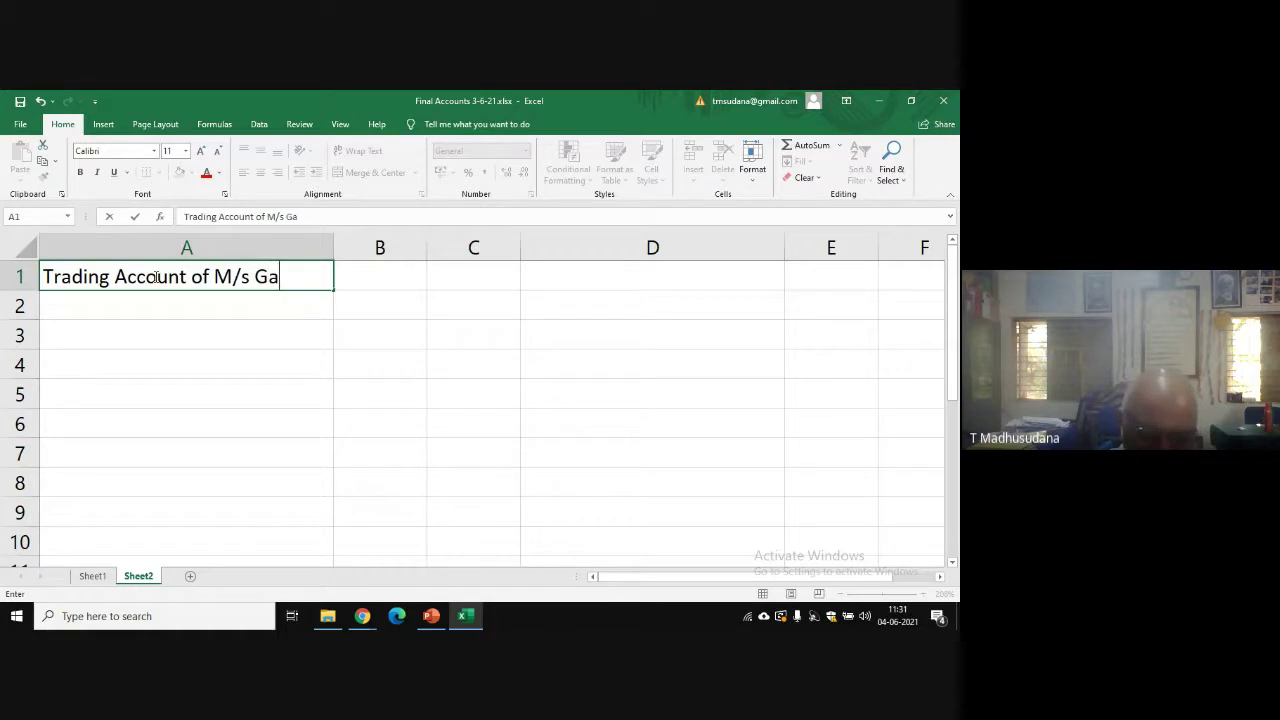
{"action": "type", "text": "vaskar"}
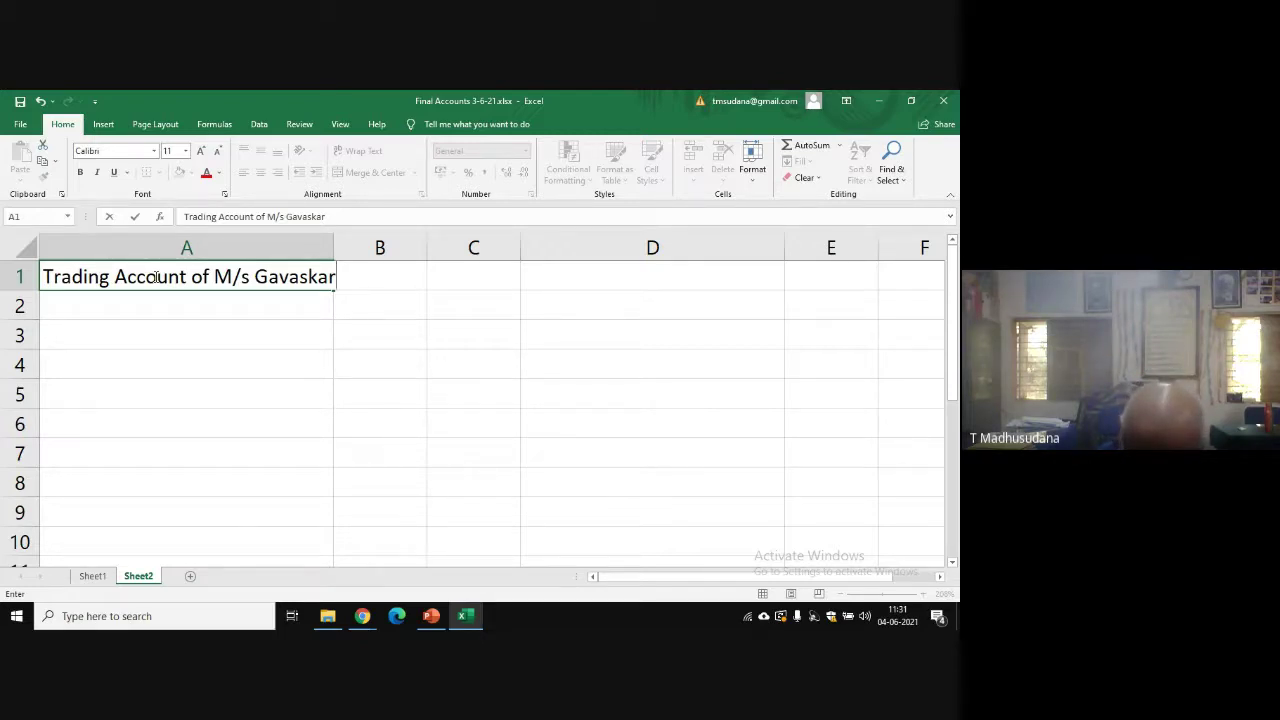
{"action": "type", "text": "f"}
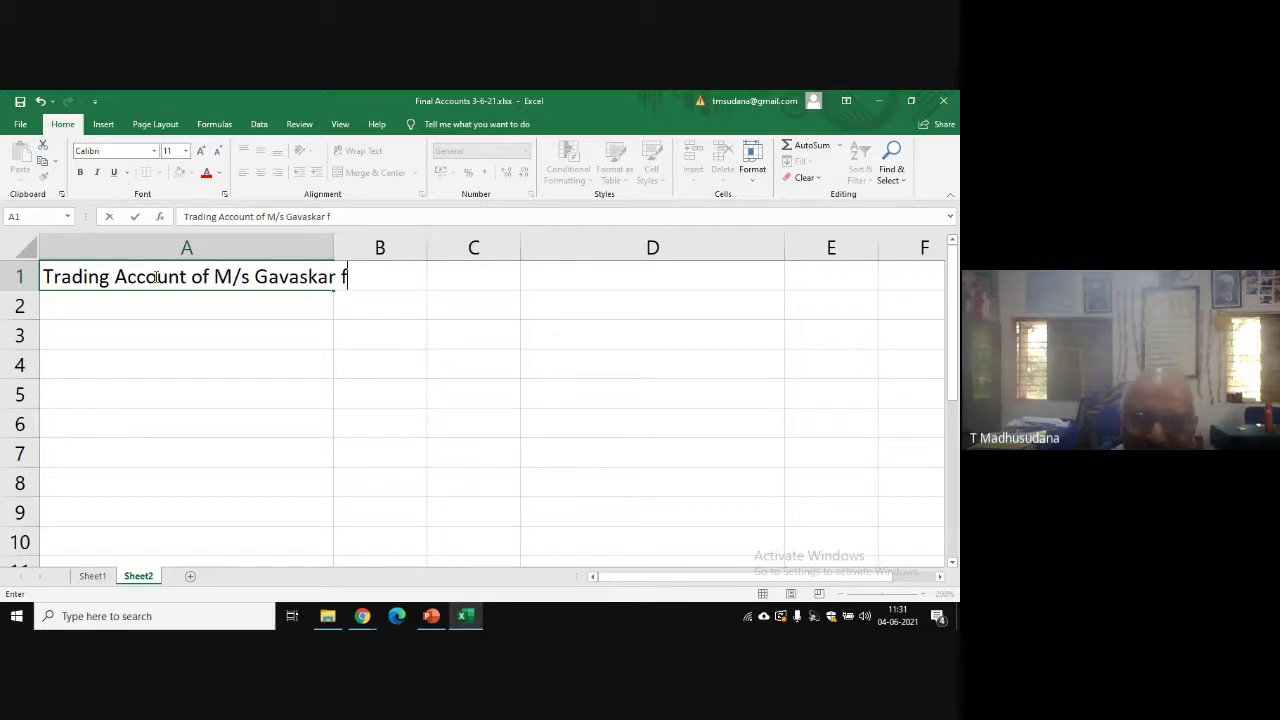
{"action": "type", "text": "or the ye"}
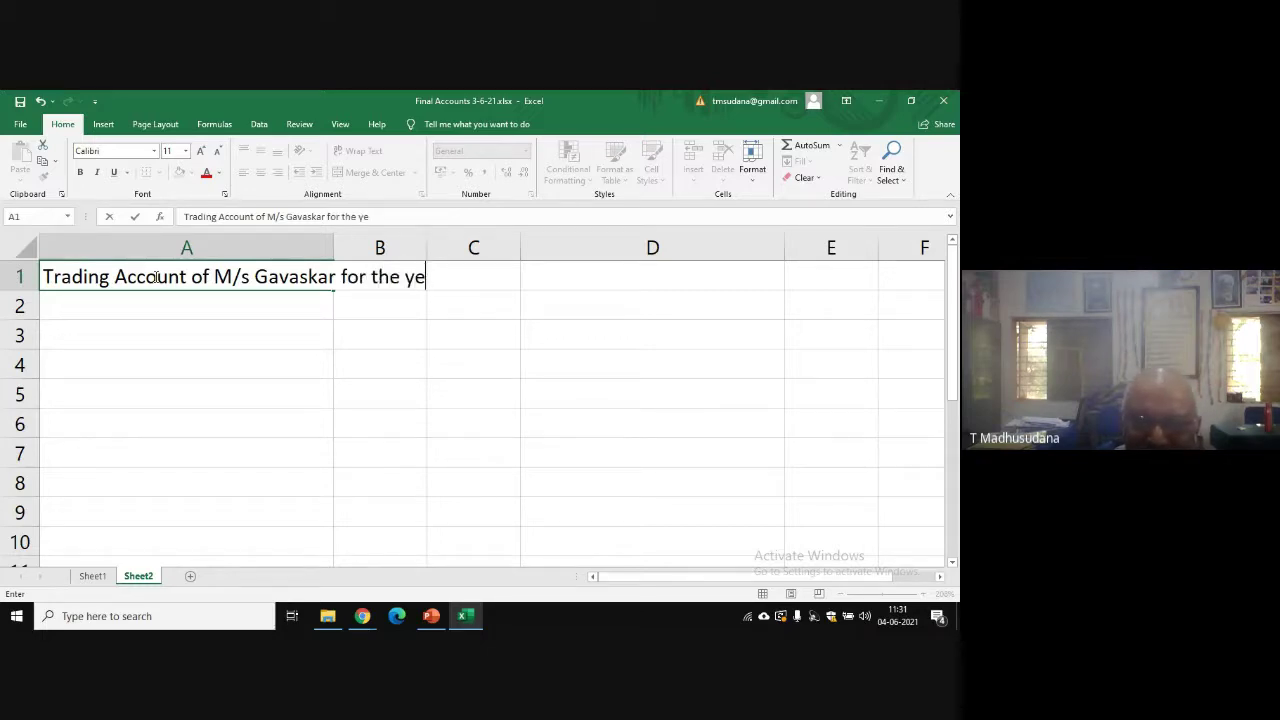
{"action": "type", "text": "ar ended"}
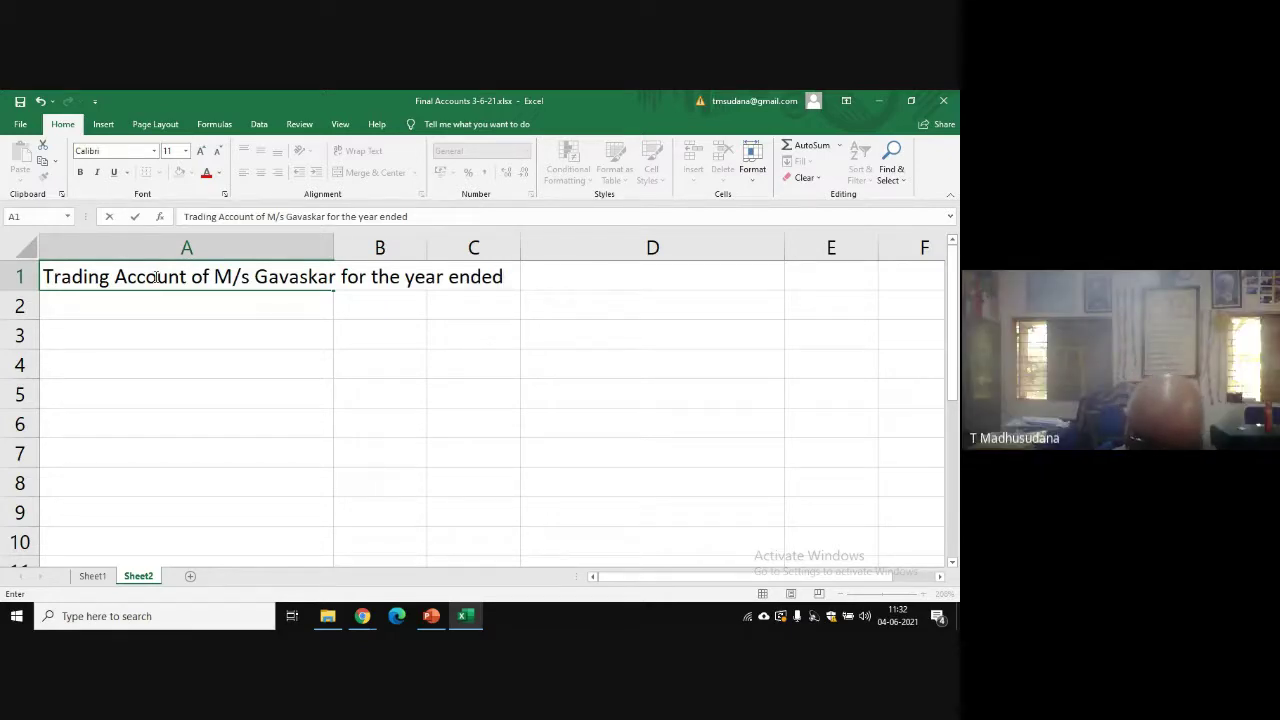
{"action": "type", "text": "31"}
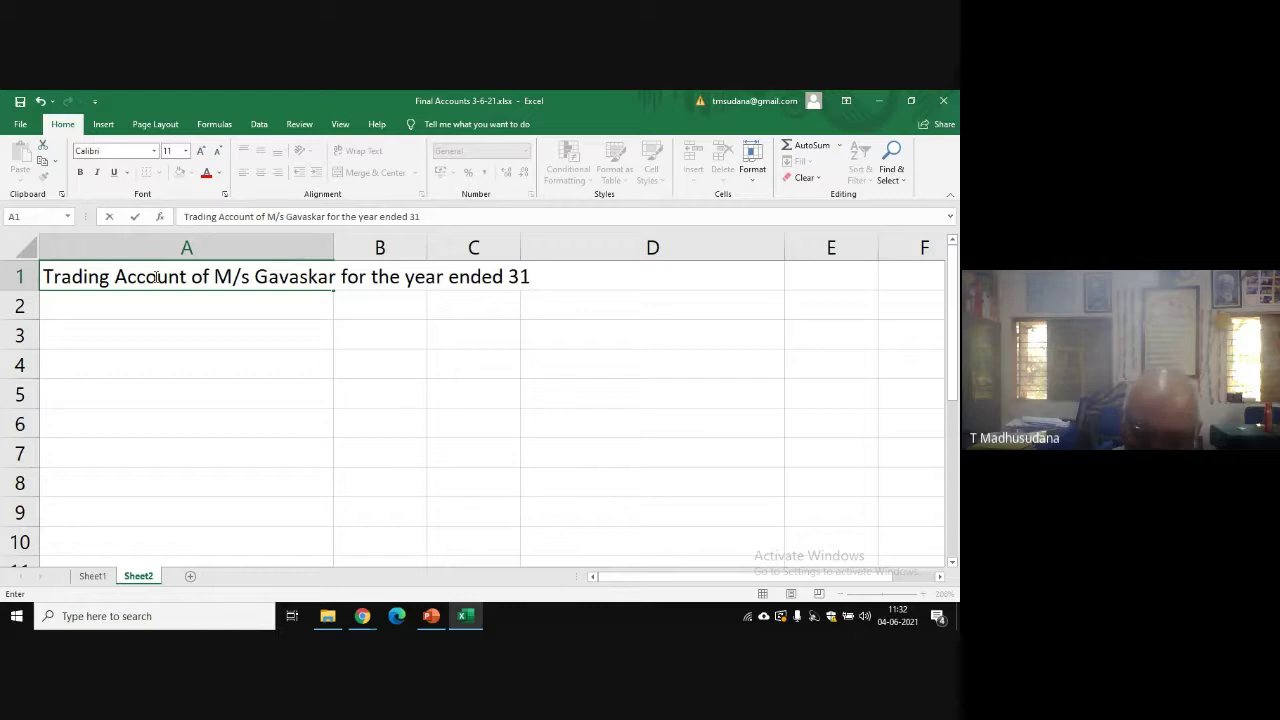
{"action": "type", "text": "-3-2"}
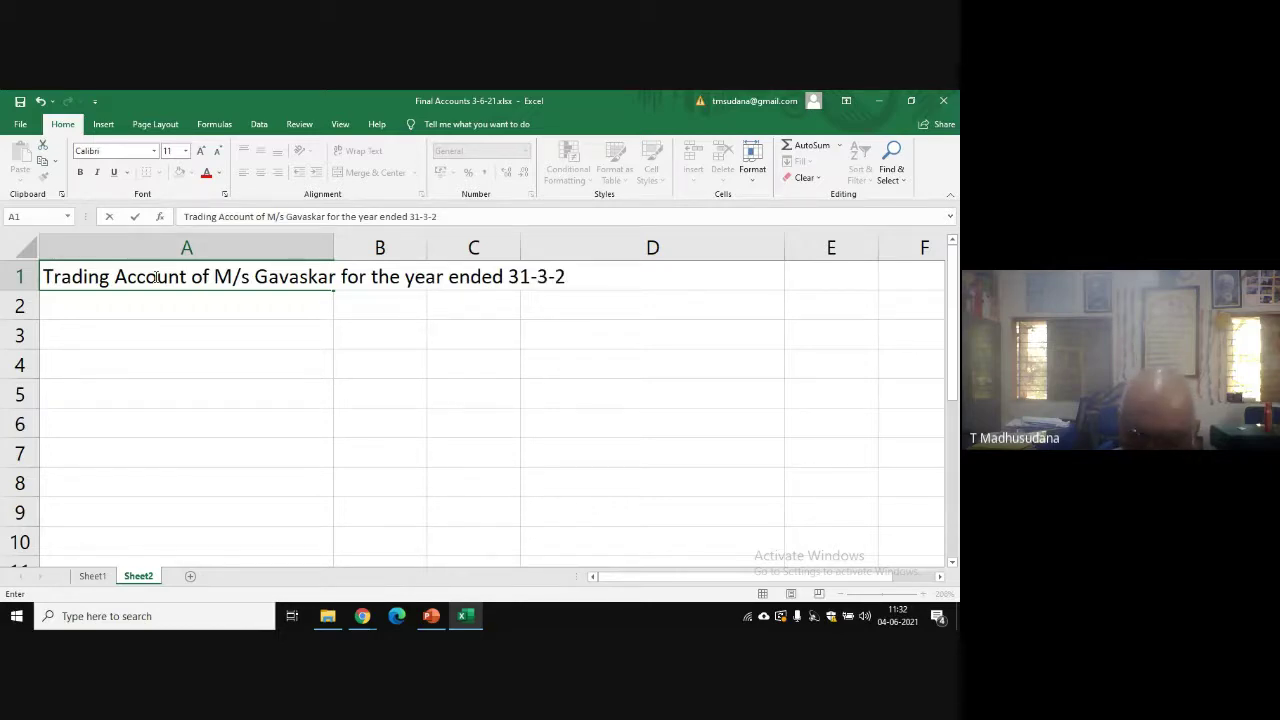
{"action": "type", "text": "10"}
{"action": "key", "text": "BackSpace"}
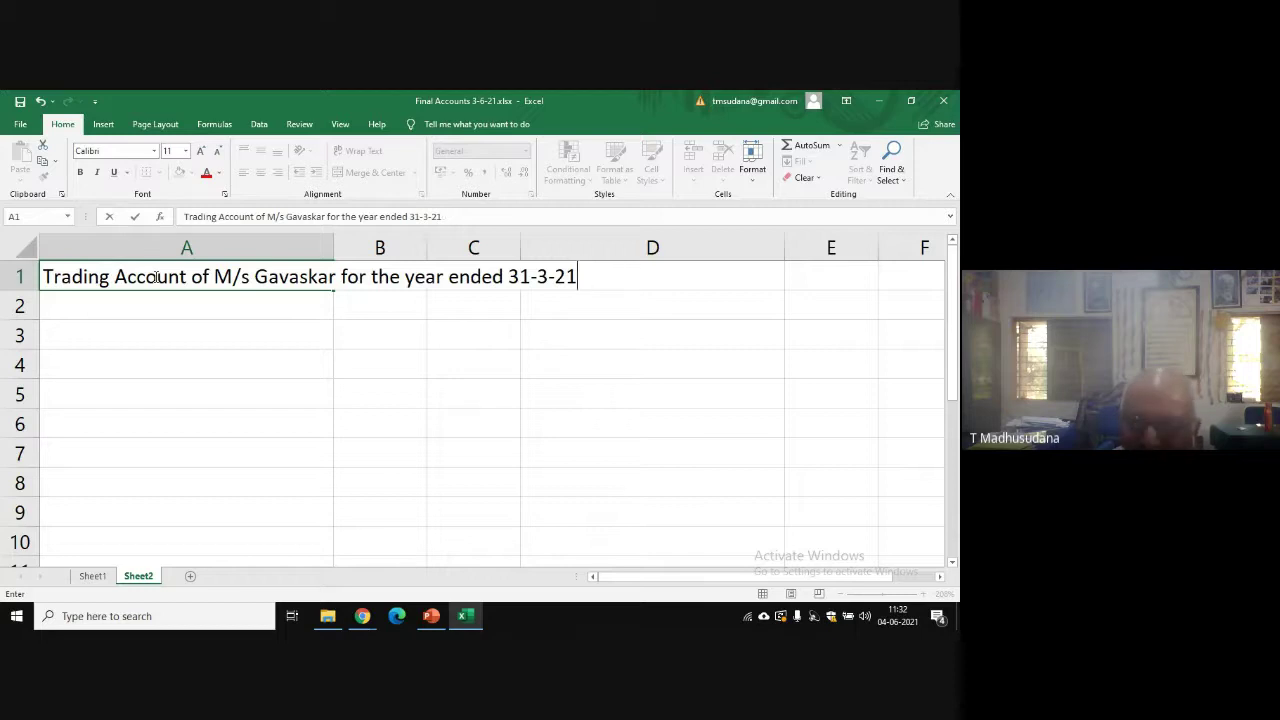
{"action": "key", "text": "BackSpace"}
{"action": "type", "text": "020"}
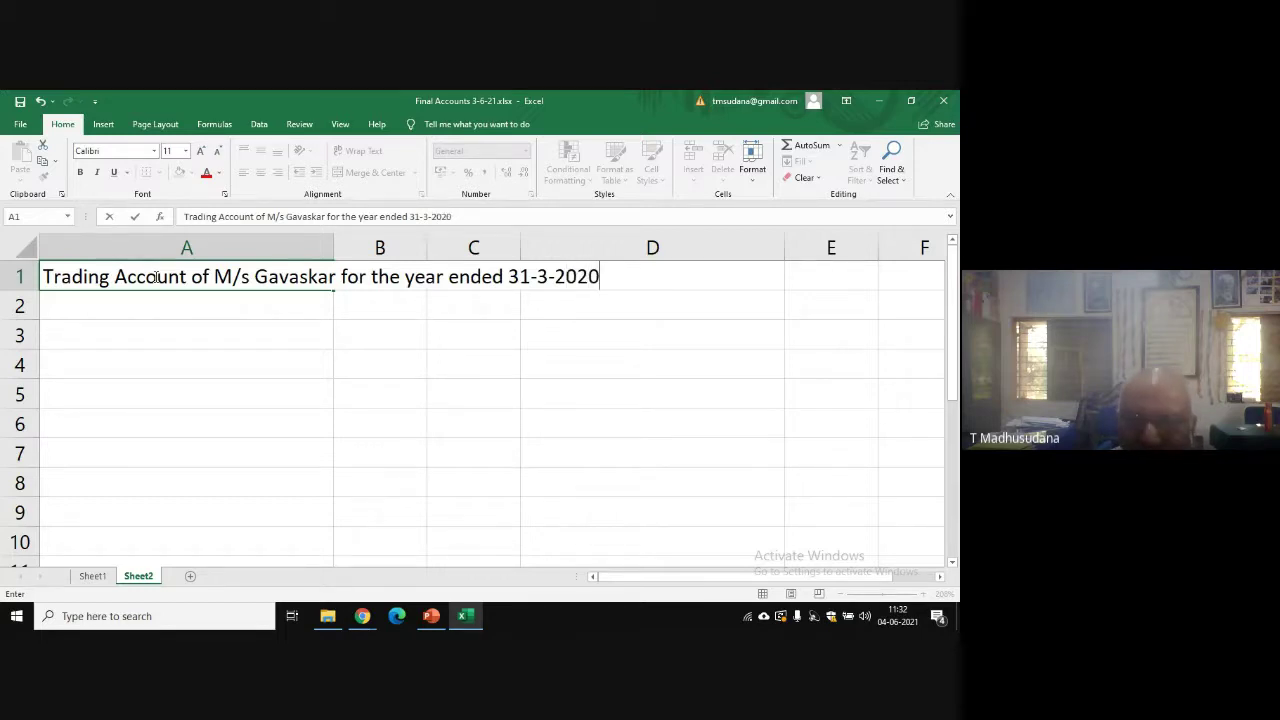
{"action": "left_click", "coordinate": [182, 353]}
{"action": "left_click", "coordinate": [208, 332]}
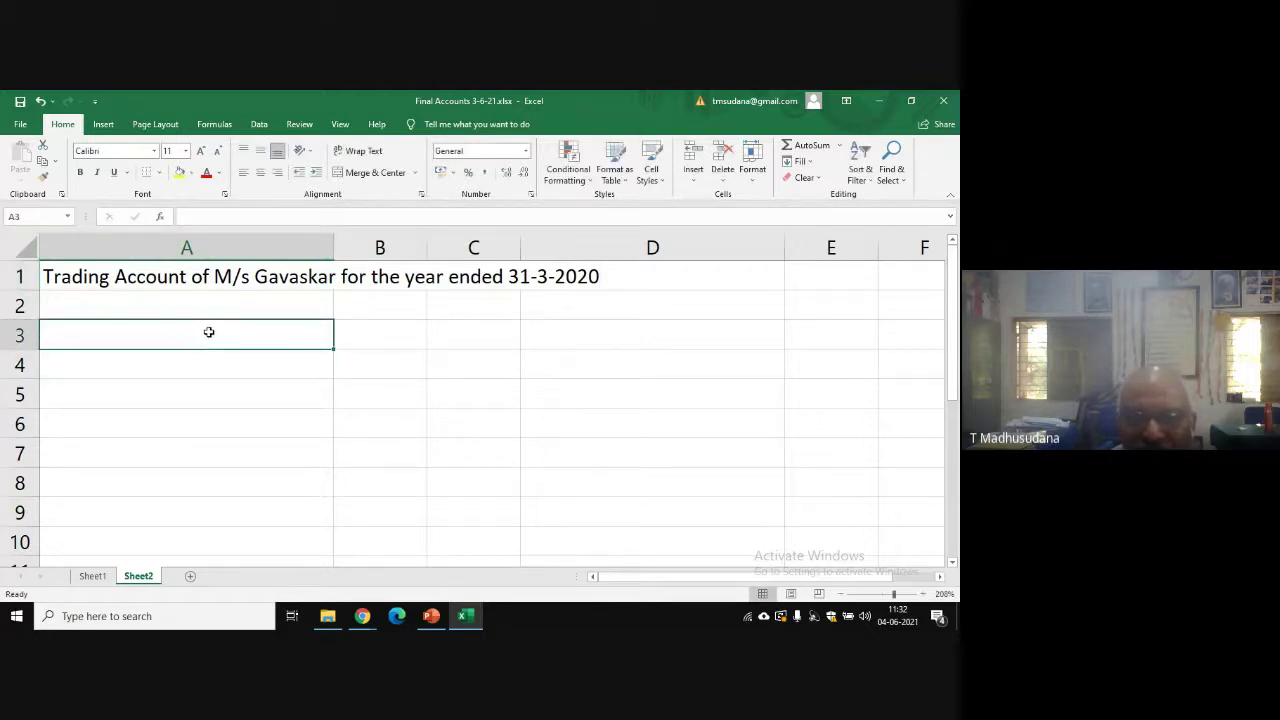
- Merge and center the title across cells A1 to F1, and make column D slightly narrower
{"action": "left_click", "coordinate": [277, 280]}
{"action": "key", "text": "shift+Right"}
{"action": "key", "text": "shift+Right"}
{"action": "key", "text": "shift+Right"}
{"action": "key", "text": "shift+Right"}
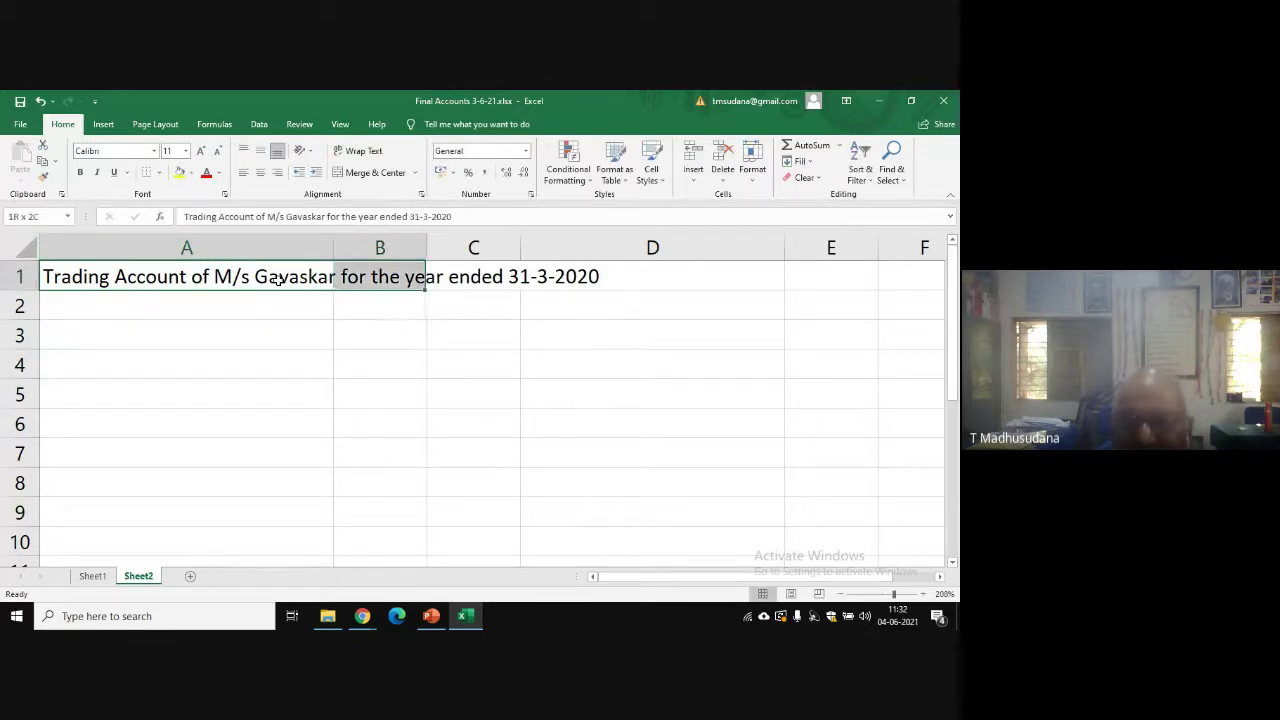
{"action": "key", "text": "shift+Right"}
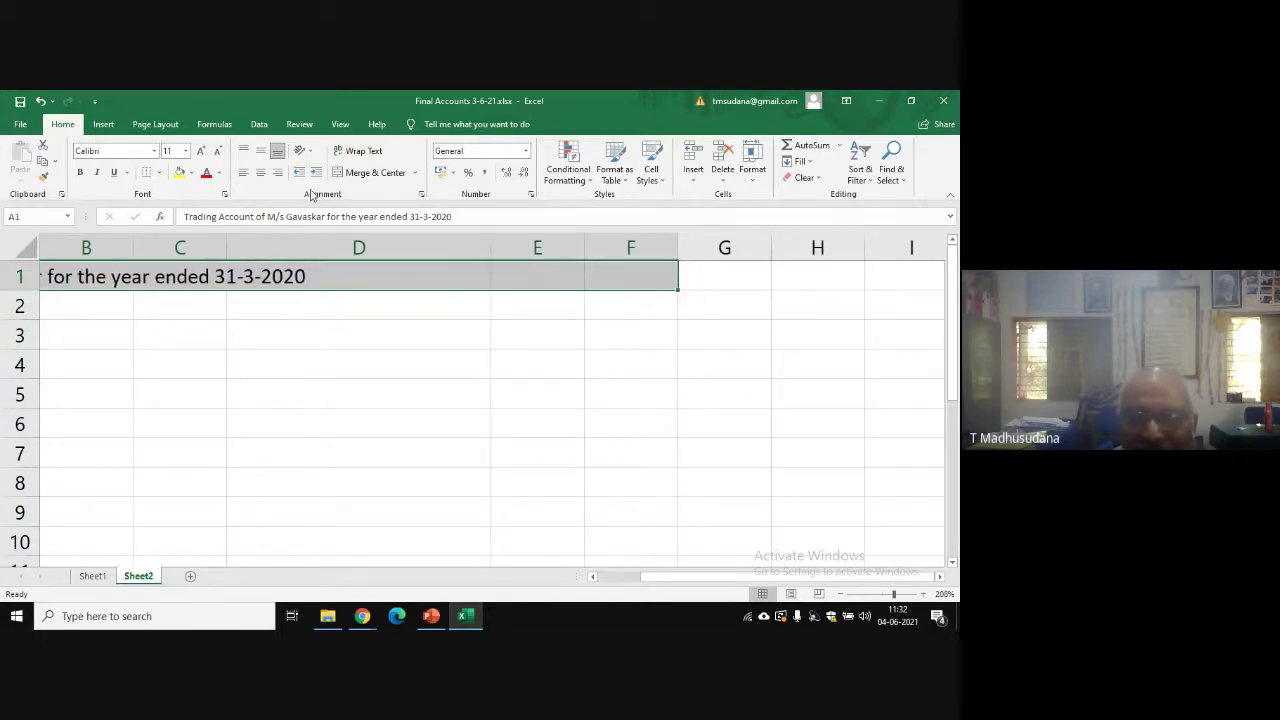
{"action": "left_click", "coordinate": [361, 174]}
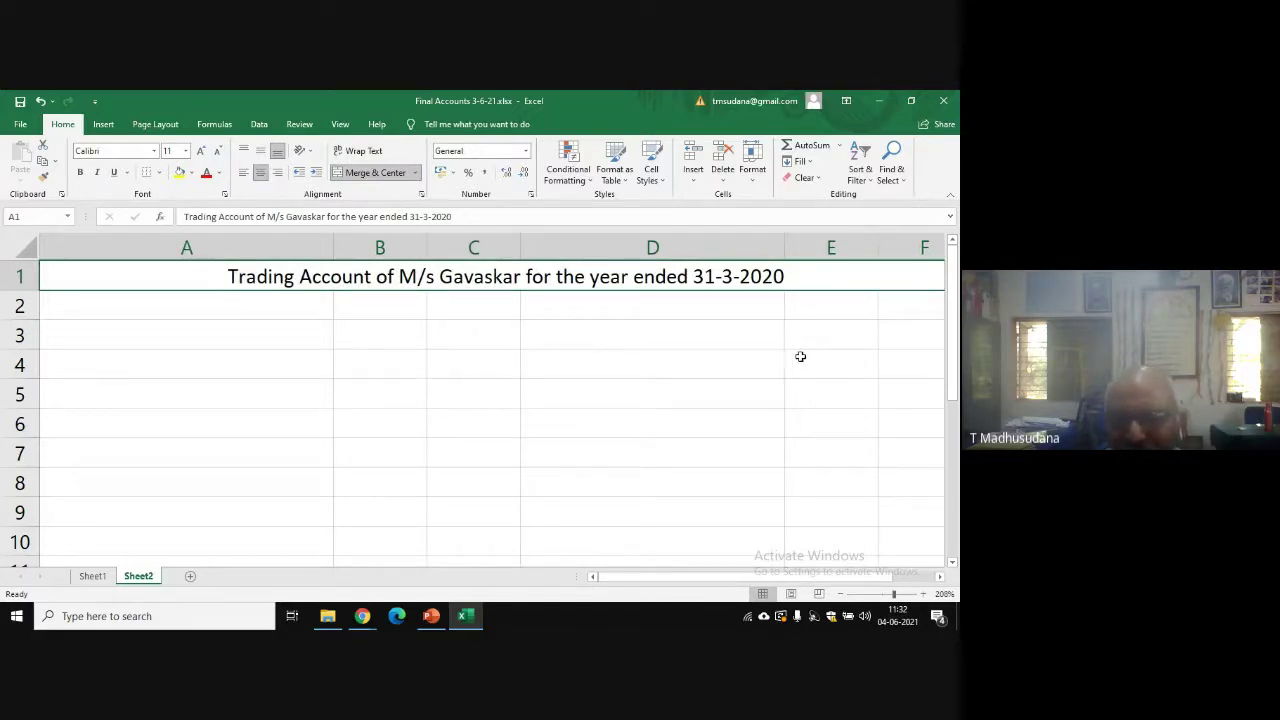
{"action": "left_click_drag", "start_coordinate": [783, 250], "coordinate": [767, 248]}
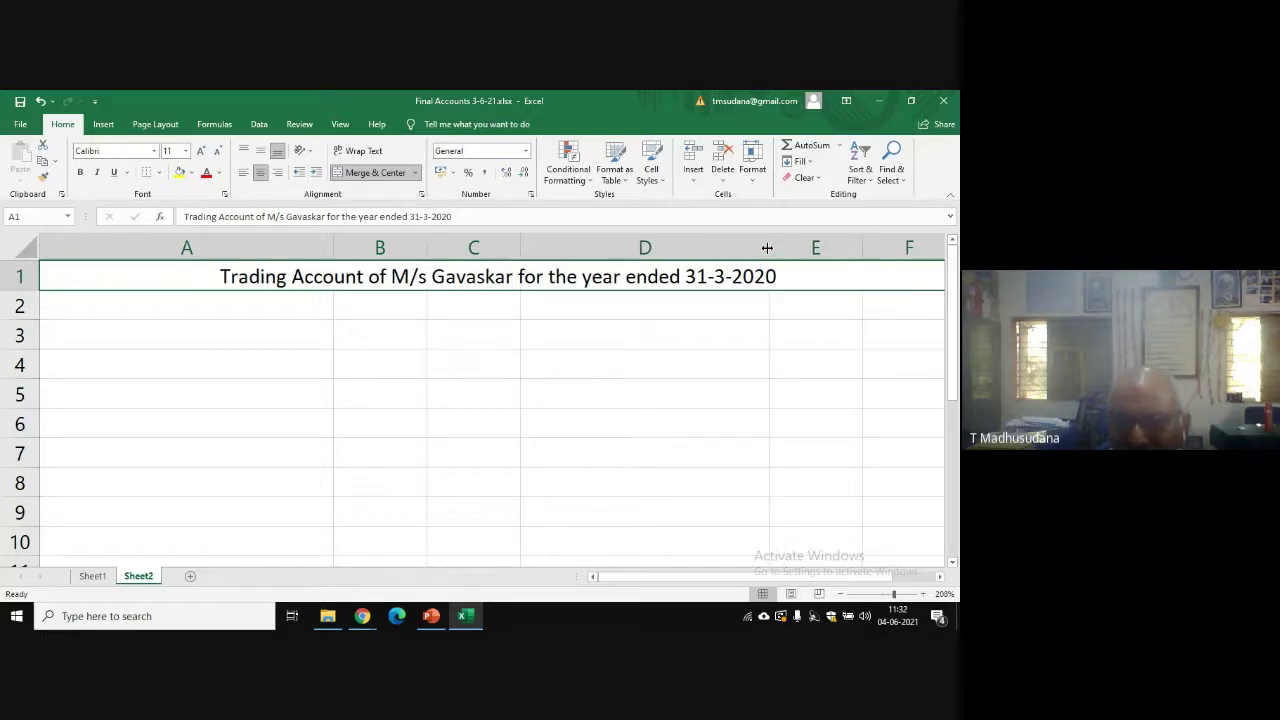
- Enter the column headings "Particulars", "Amount" and "Amount" in cells A2 to C2
{"action": "left_click", "coordinate": [171, 305]}
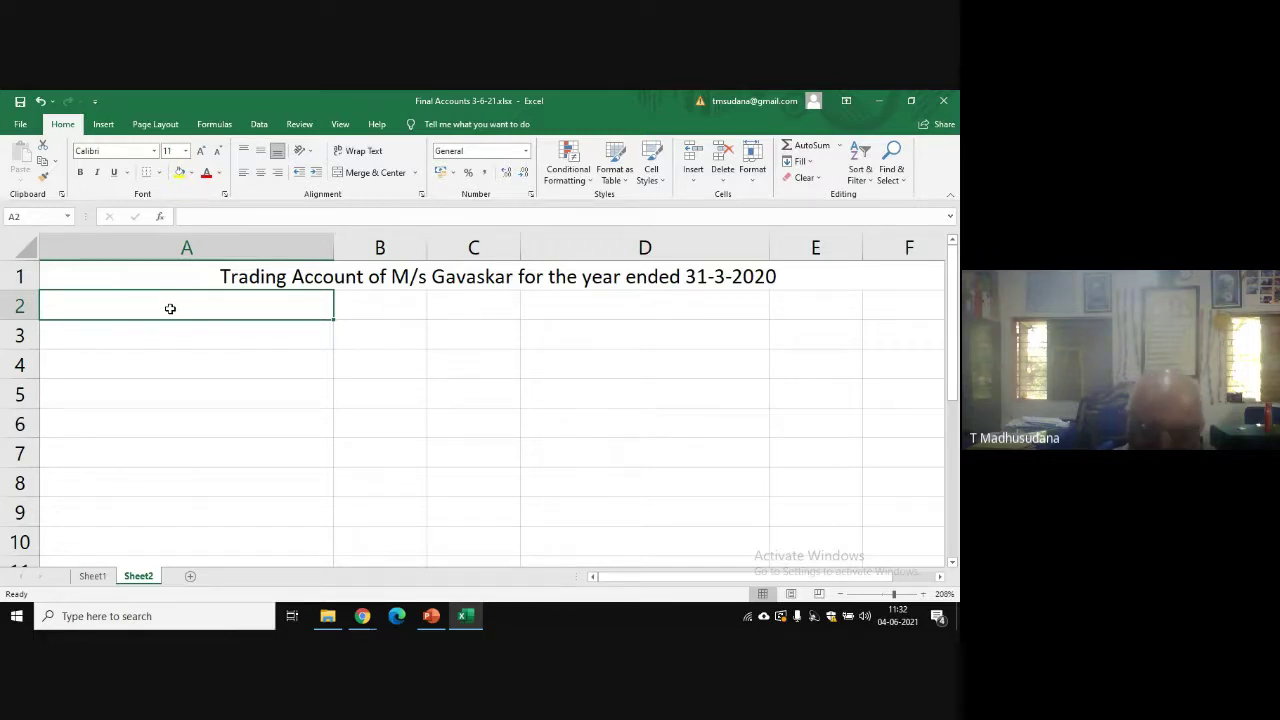
{"action": "type", "text": "Par"}
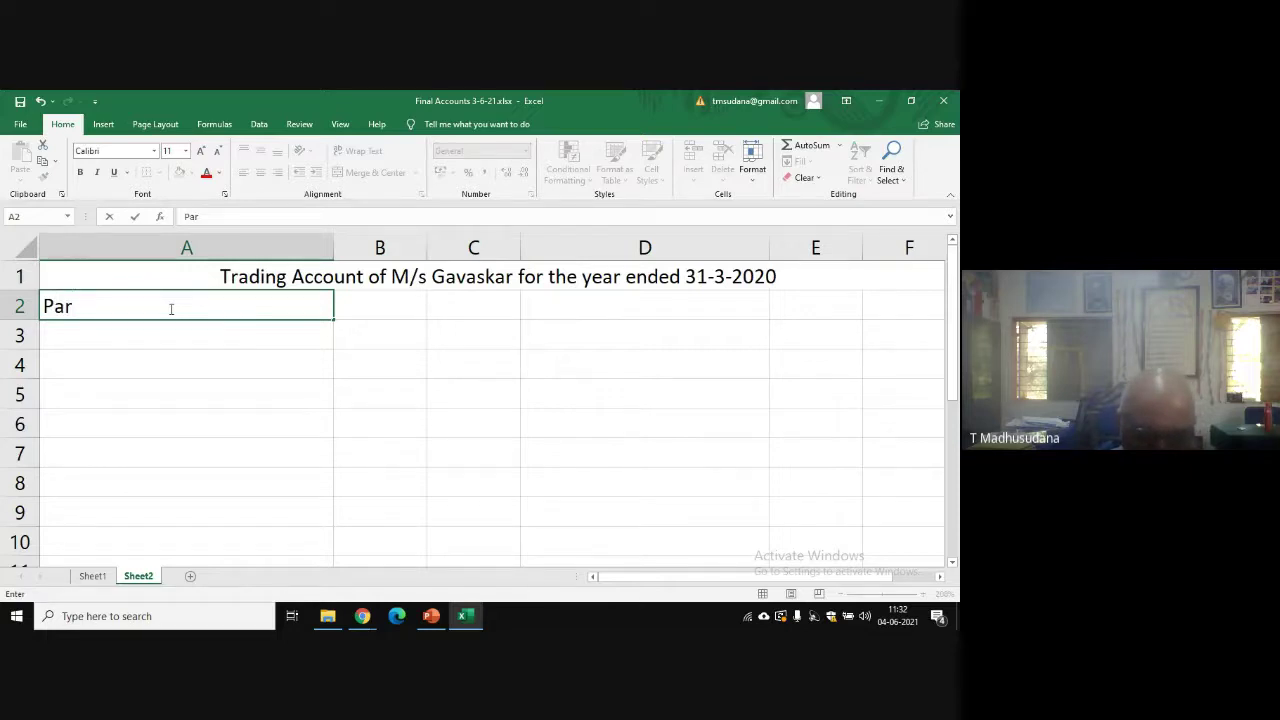
{"action": "type", "text": "ticulars"}
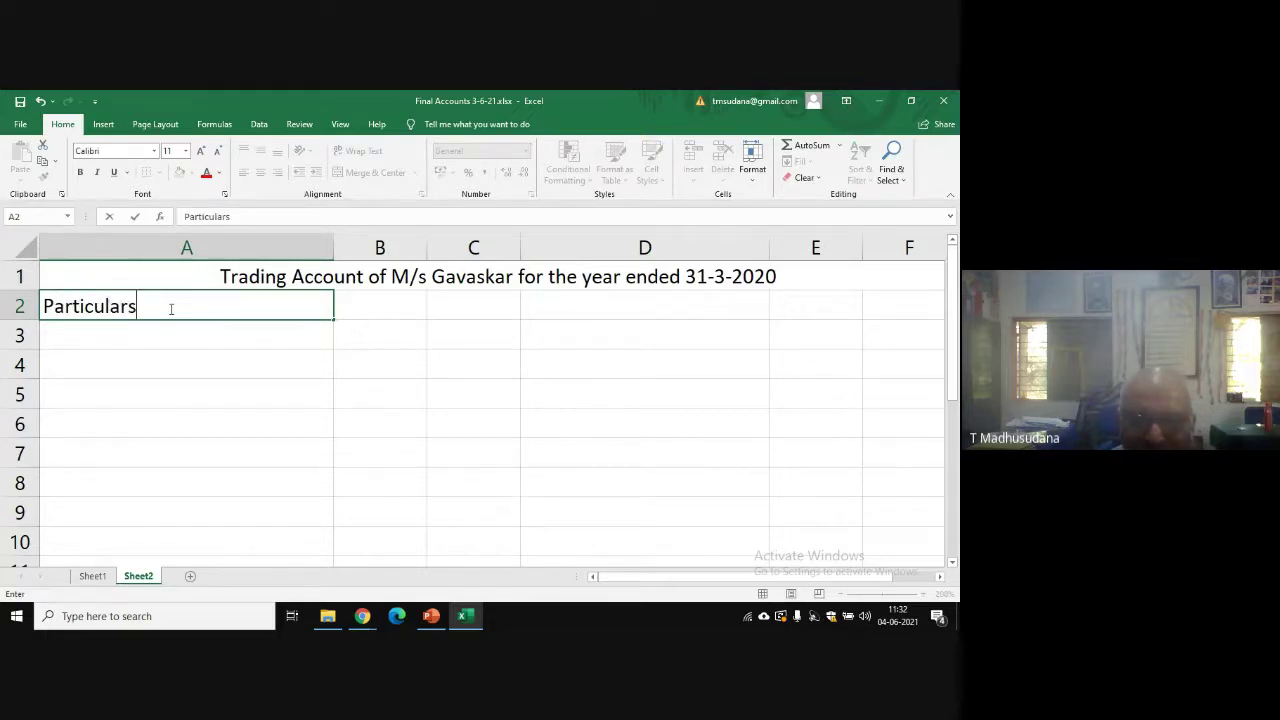
{"action": "key", "text": "Tab"}
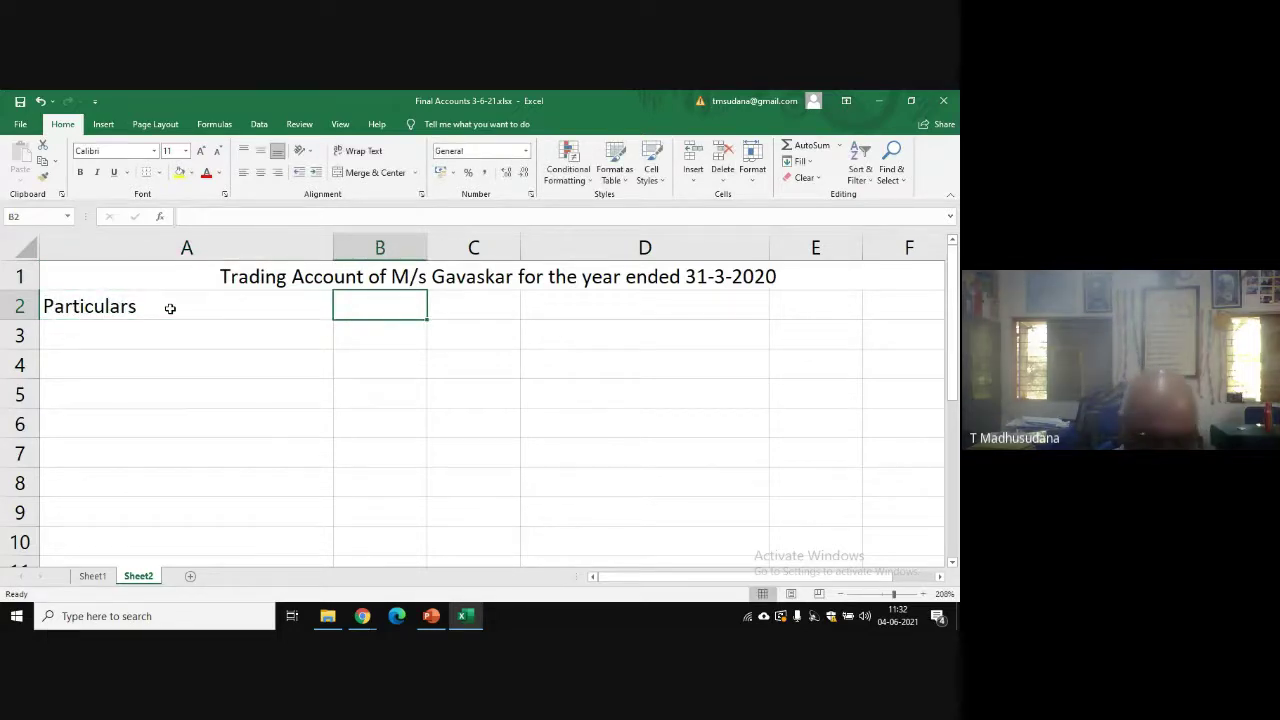
{"action": "type", "text": "Amount"}
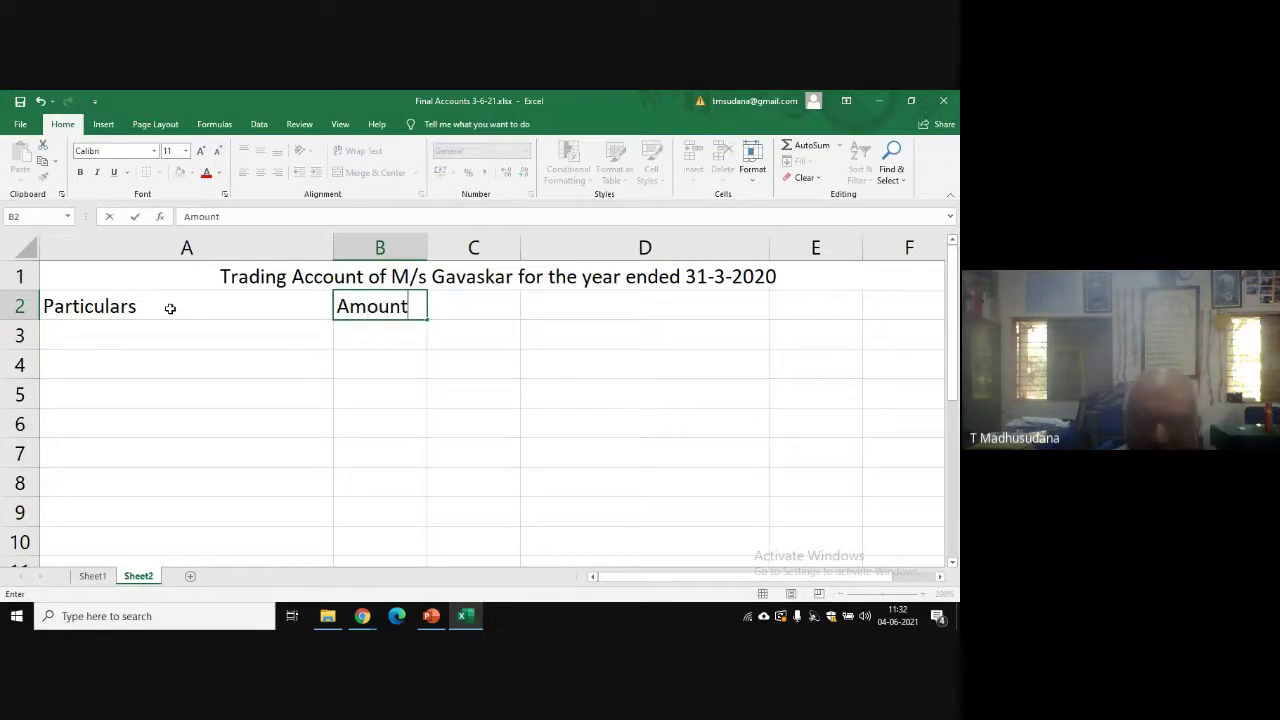
{"action": "key", "text": "Tab"}
{"action": "type", "text": "A"}
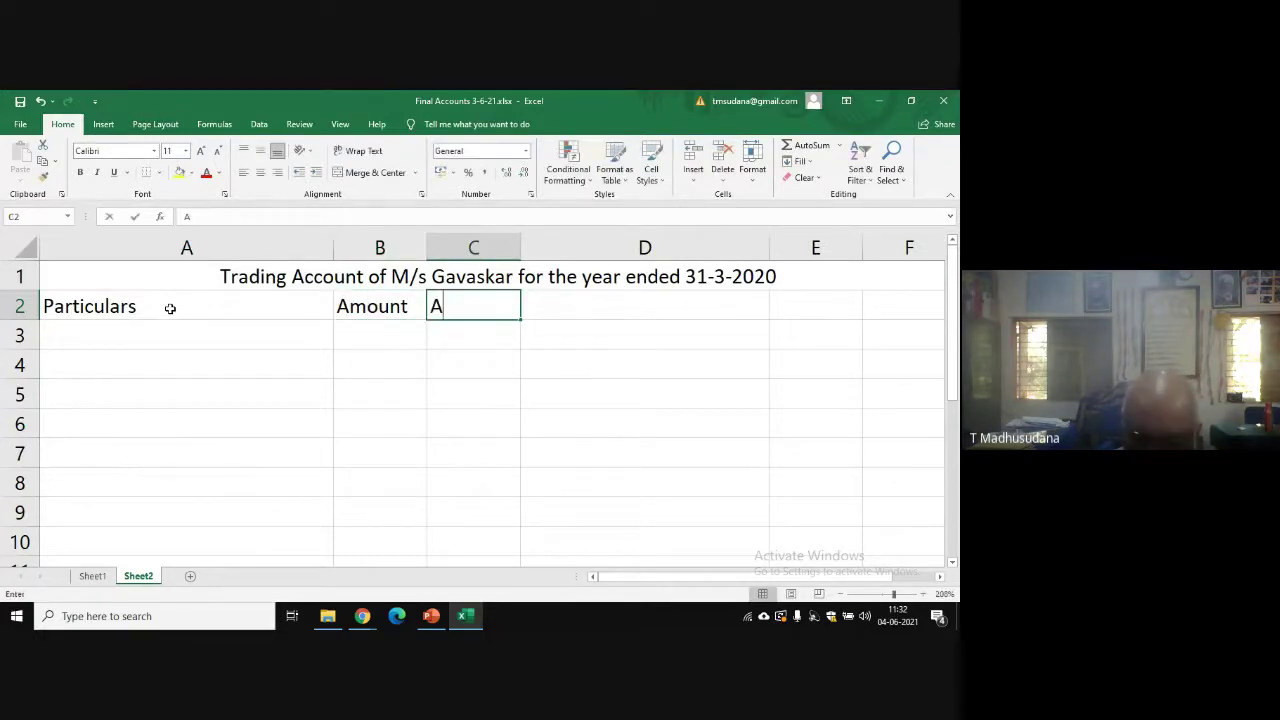
{"action": "type", "text": "mount"}
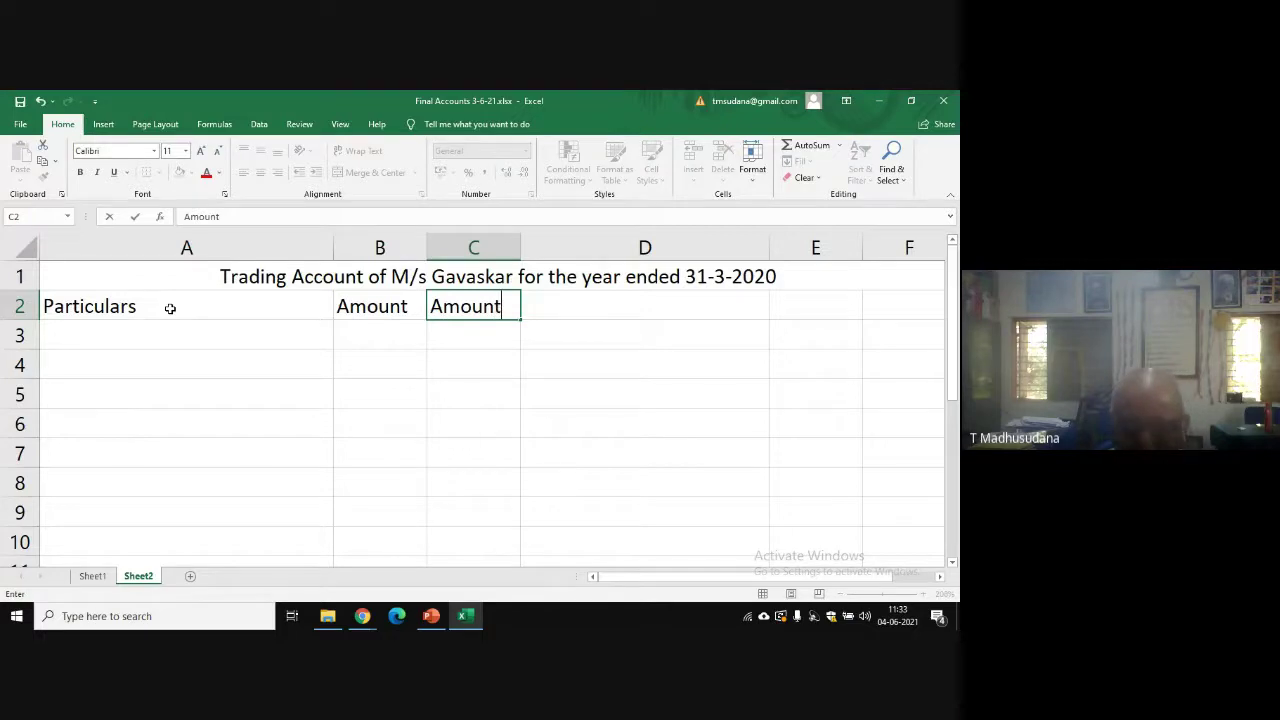
{"action": "key", "text": "Tab"}
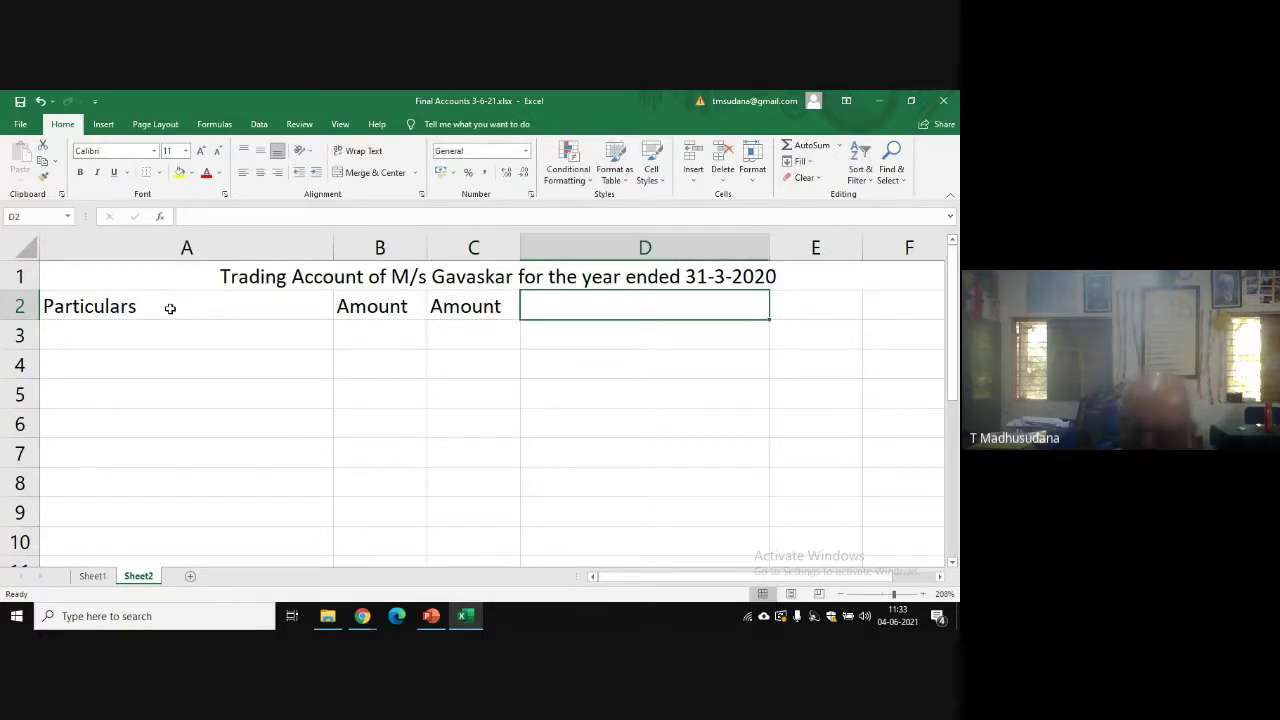
{"action": "key", "text": "Left"}
{"action": "key", "text": "Left"}
{"action": "key", "text": "Left"}
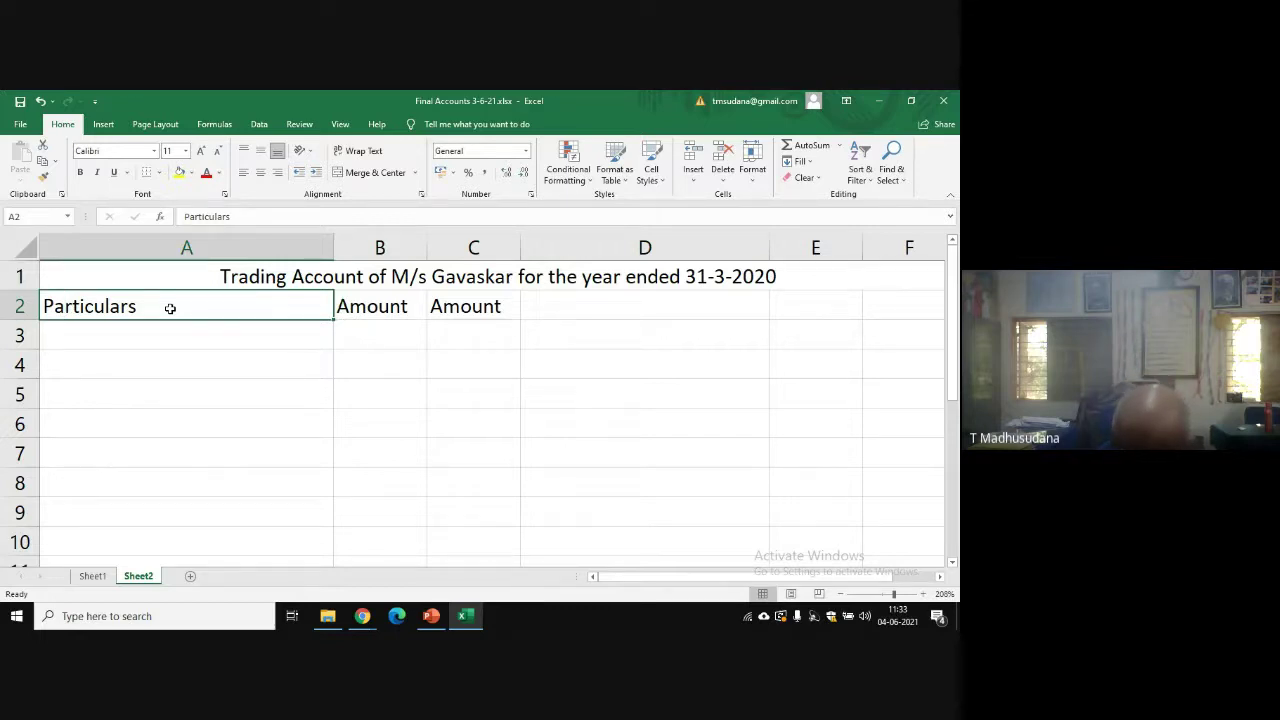
{"action": "key", "text": "Right"}
{"action": "key", "text": "Right"}
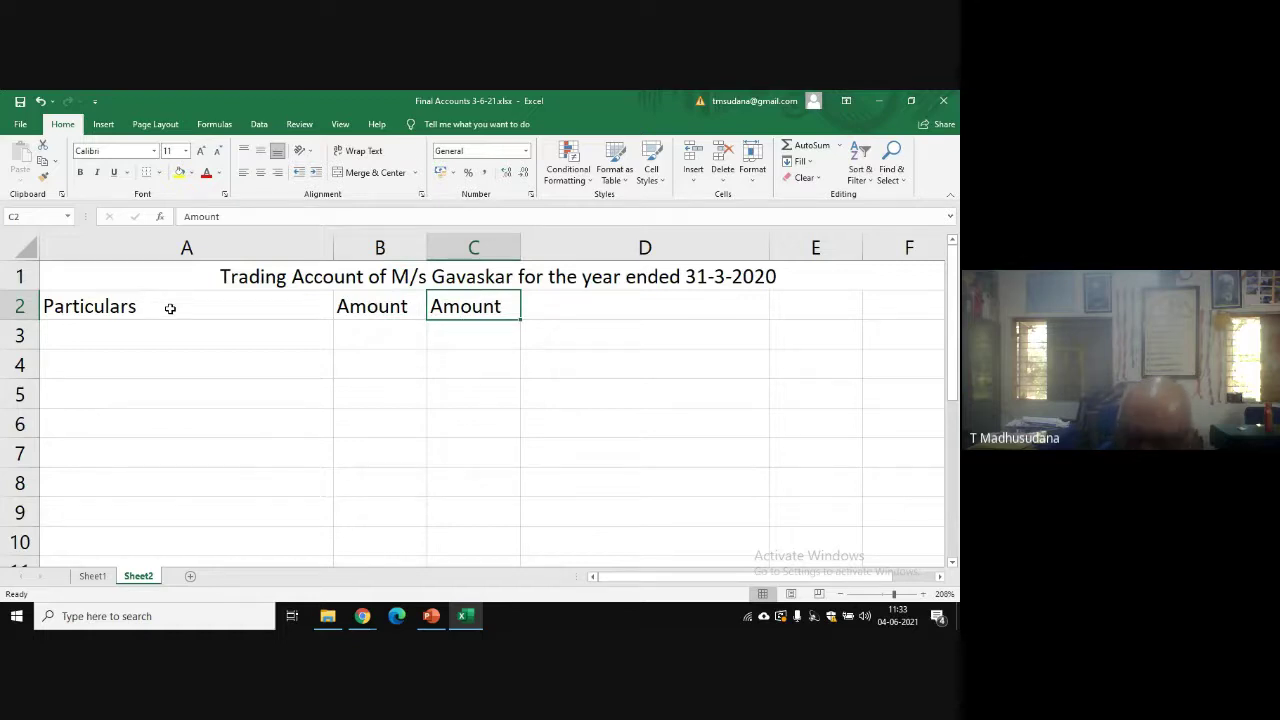
{"action": "key", "text": "Left"}
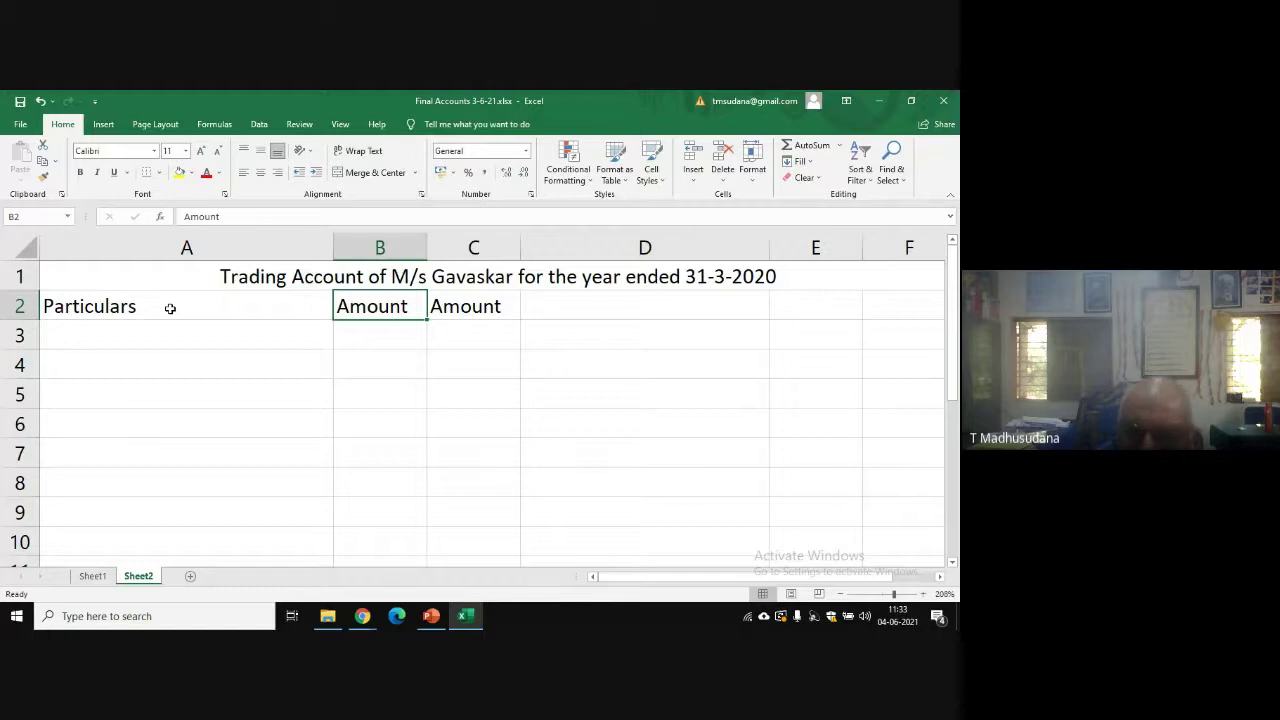
{"action": "key", "text": "Right"}
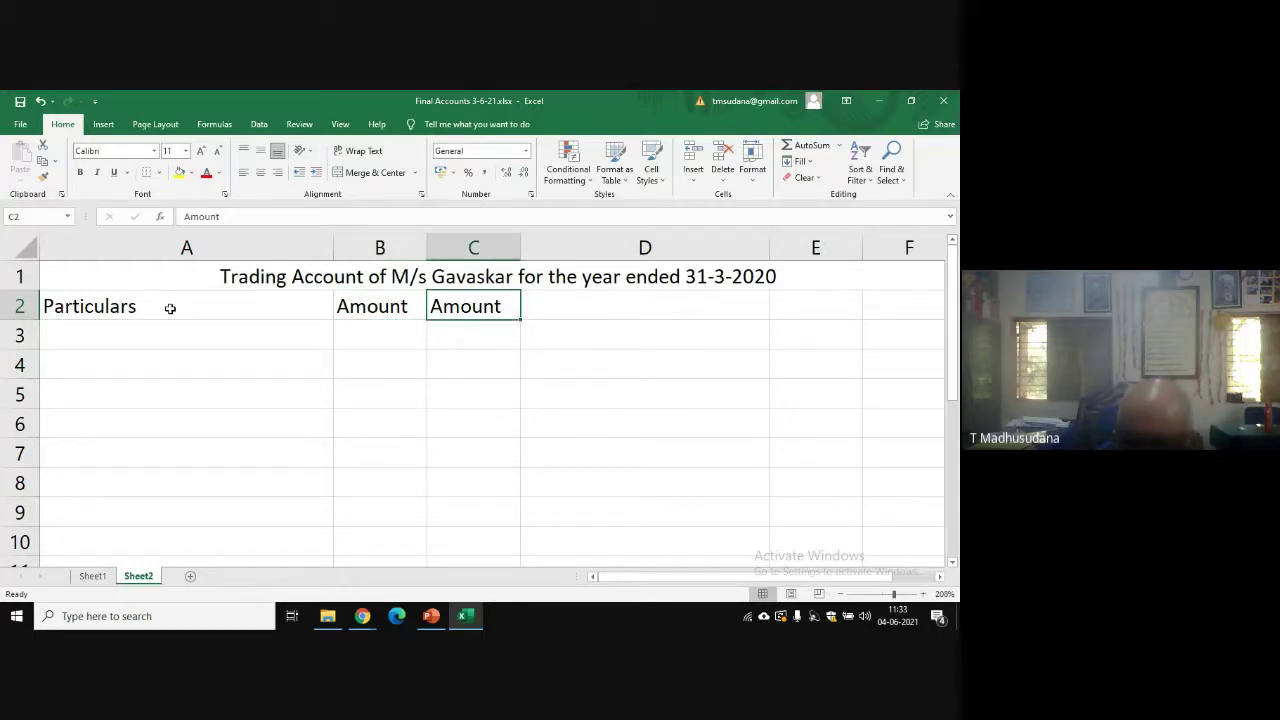
{"action": "key", "text": "Left"}
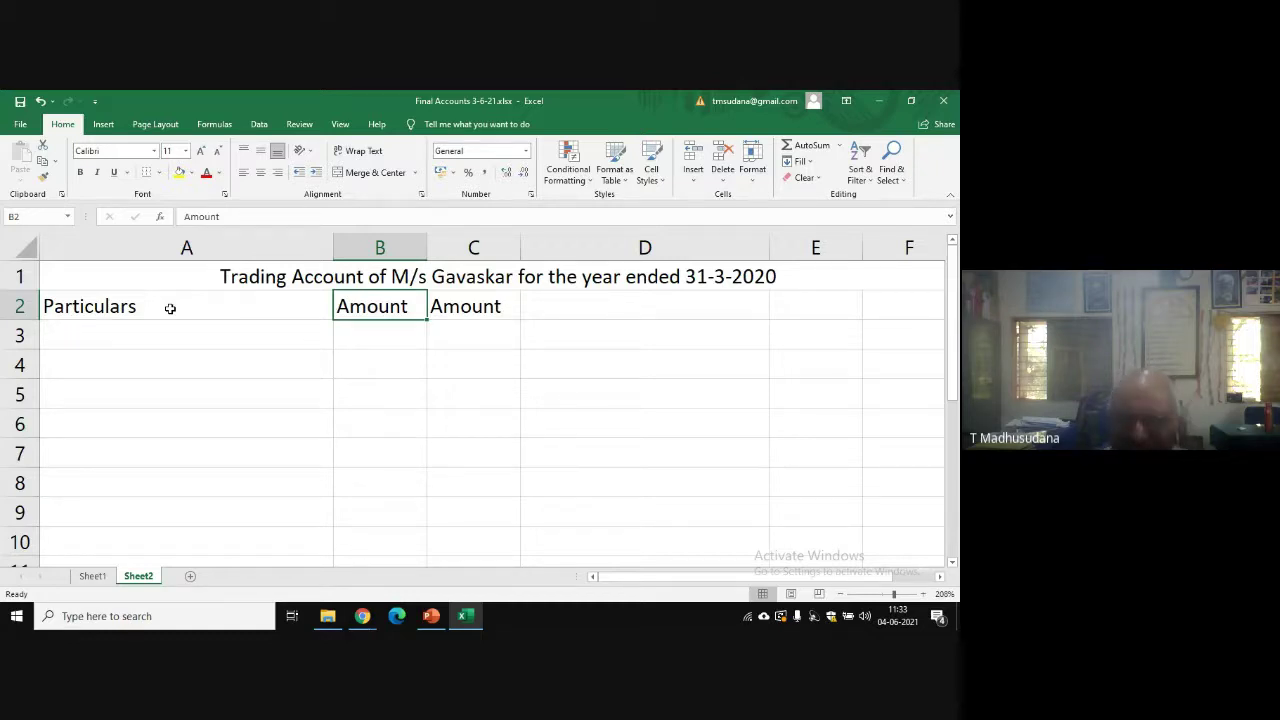
{"action": "key", "text": "Right"}
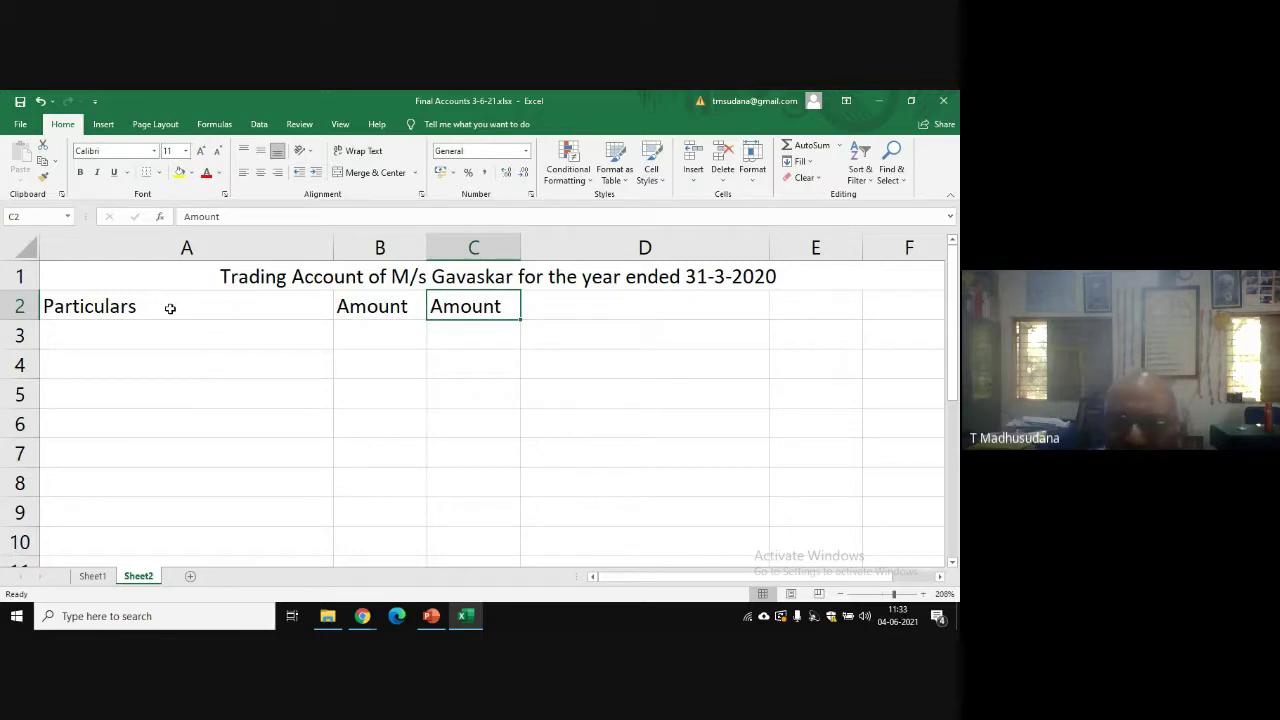
{"action": "key", "text": "Right"}
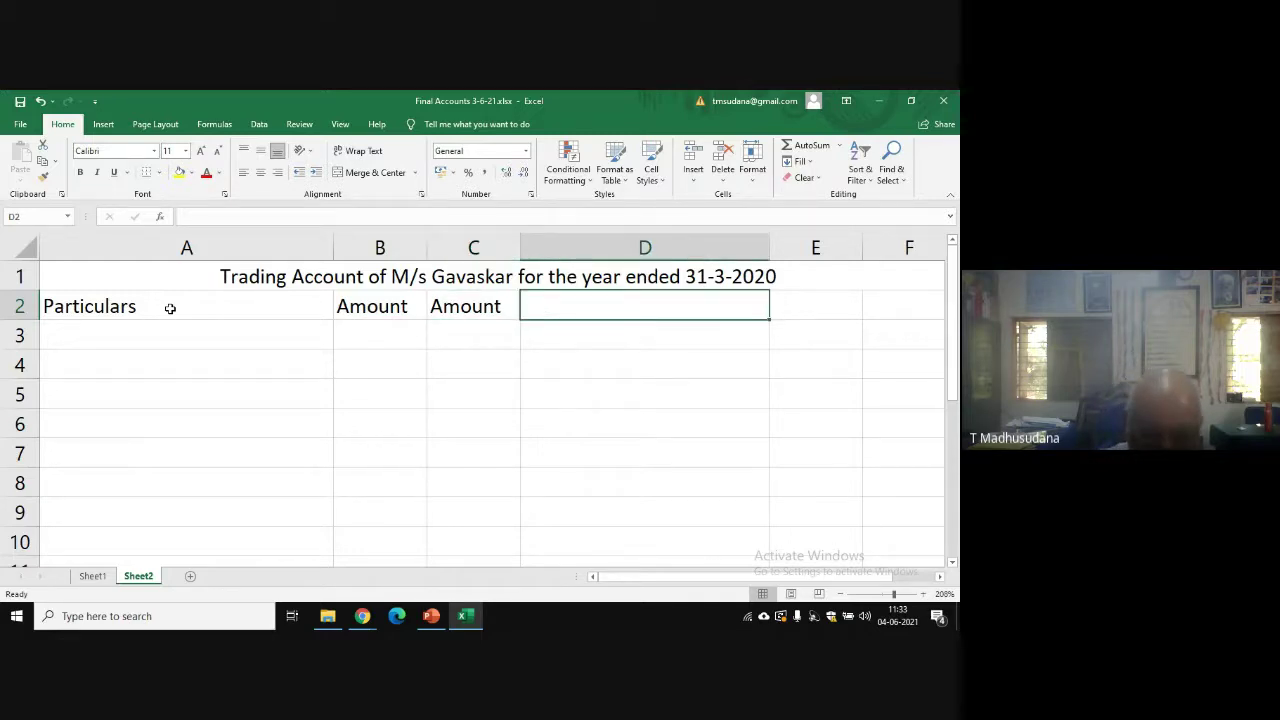
- Enter the column headings "Particulars", "Amount" and "Amount" in cells D2 to F2
{"action": "type", "text": "P"}
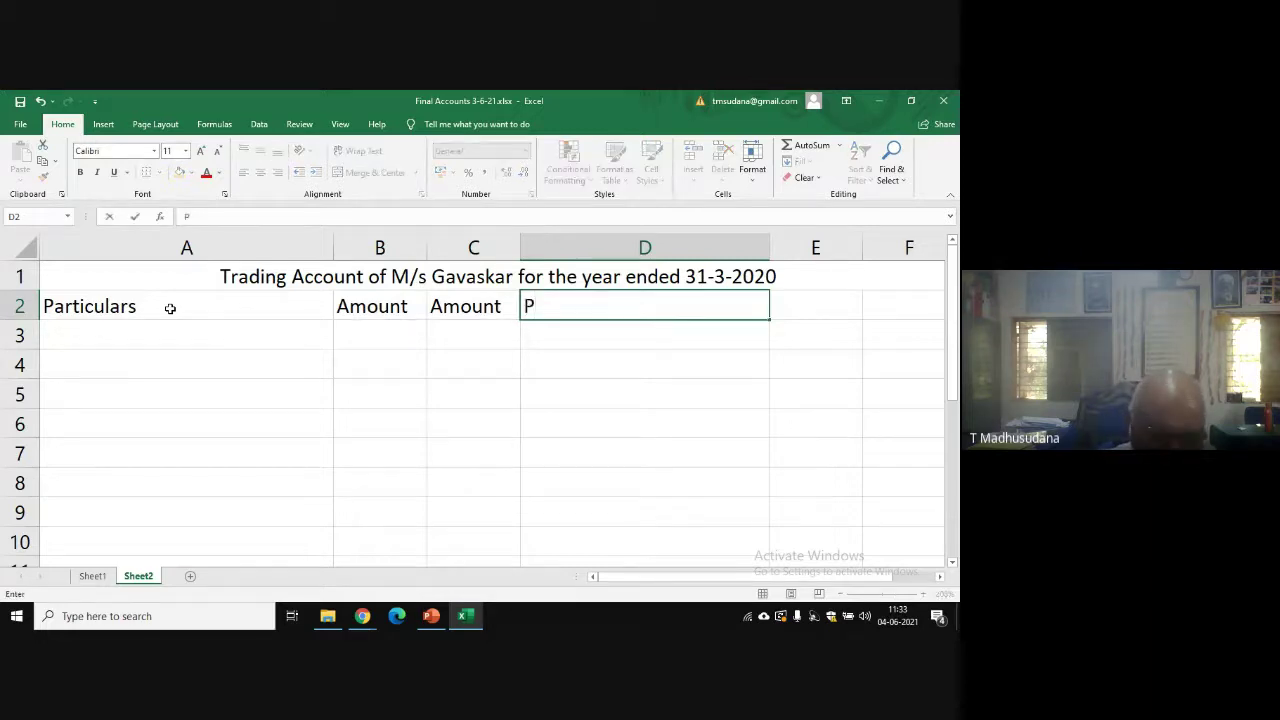
{"action": "type", "text": "articu"}
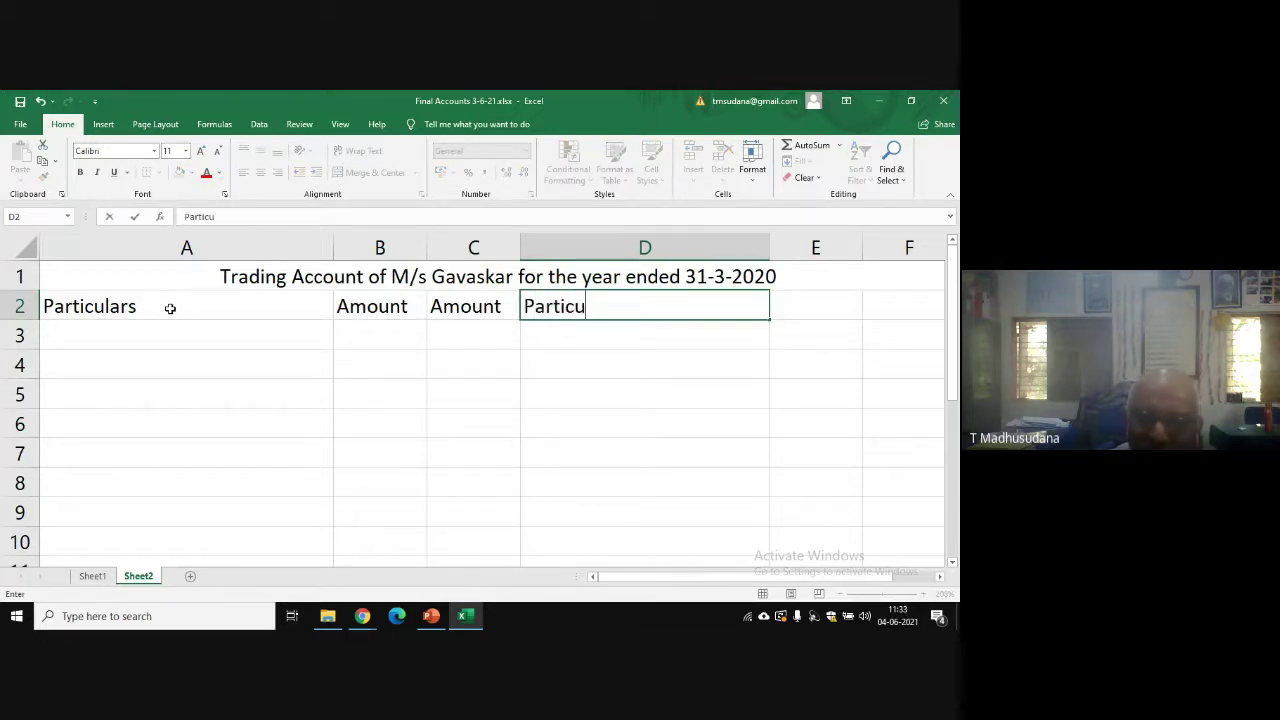
{"action": "type", "text": "lars"}
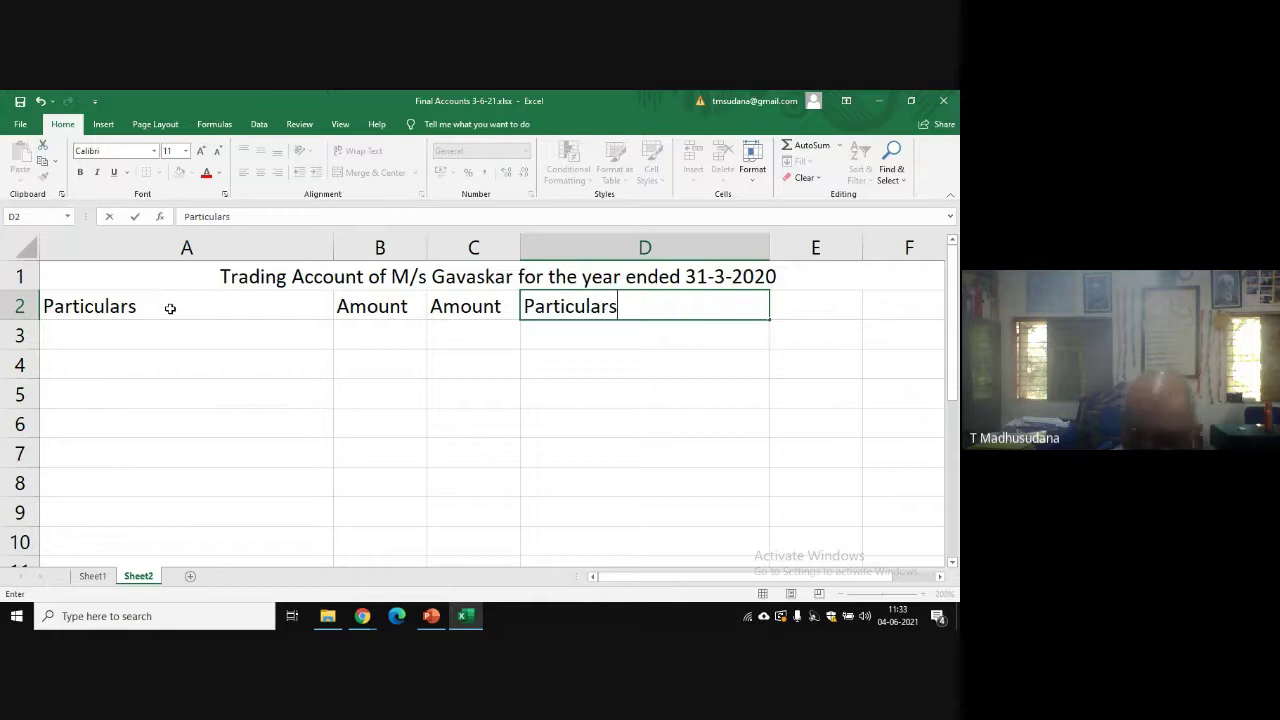
{"action": "key", "text": "Tab"}
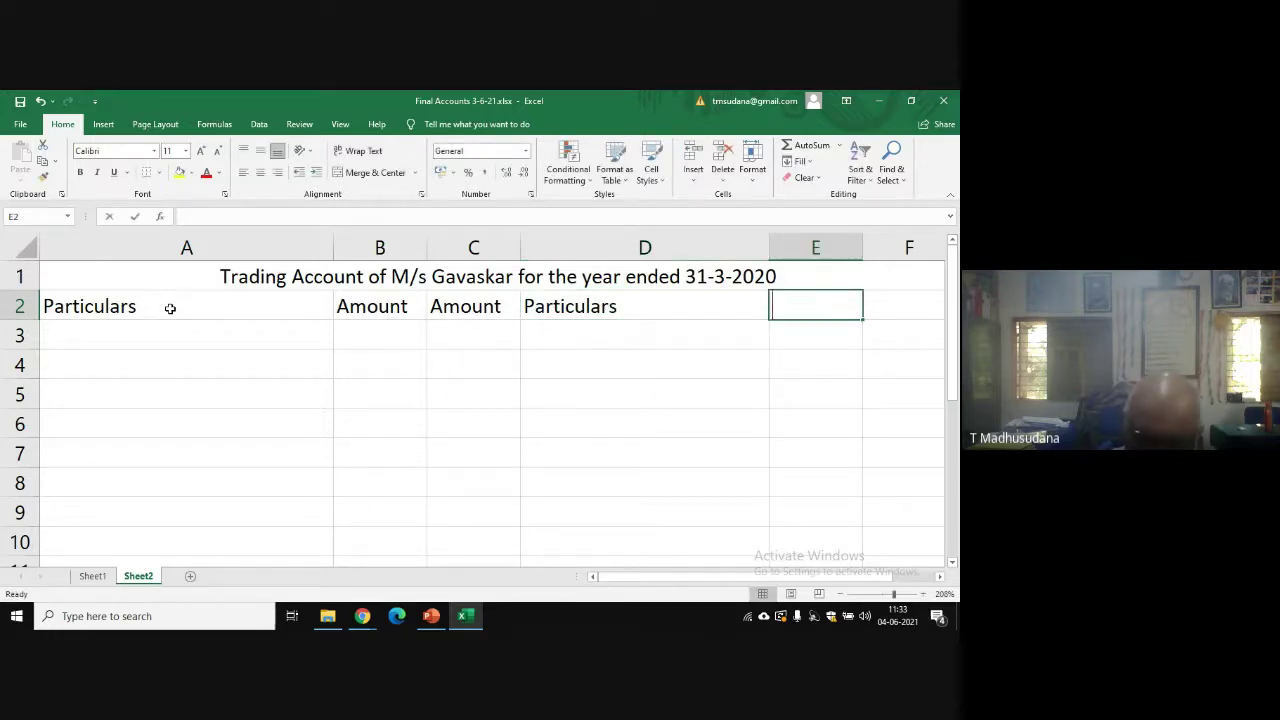
{"action": "type", "text": "Amount"}
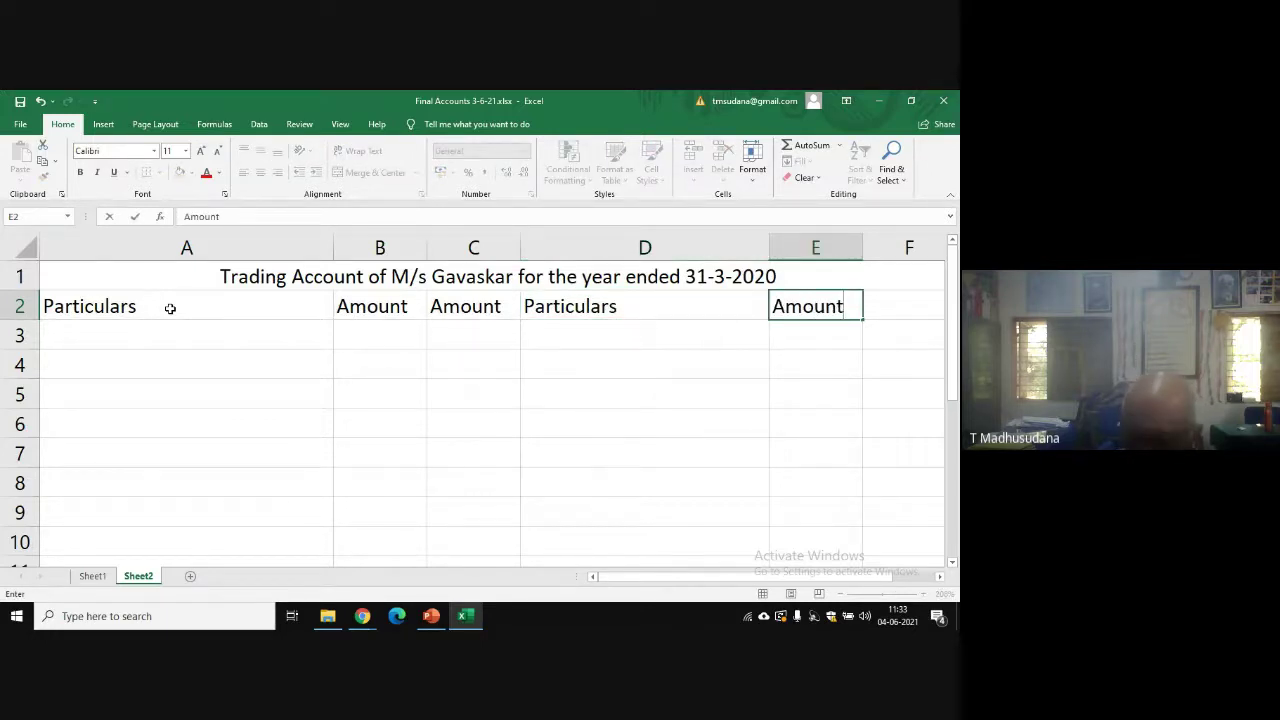
{"action": "key", "text": "Tab"}
{"action": "type", "text": "A"}
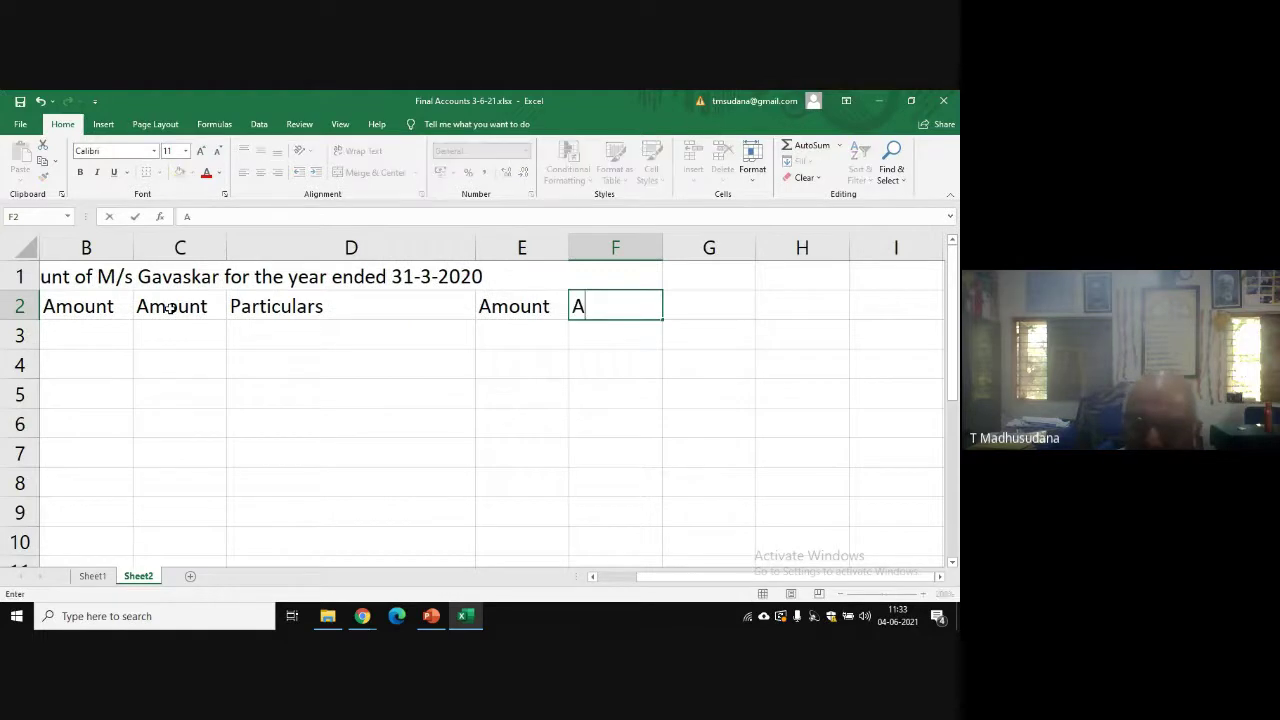
{"action": "type", "text": "mou"}
{"action": "type", "text": "nt"}
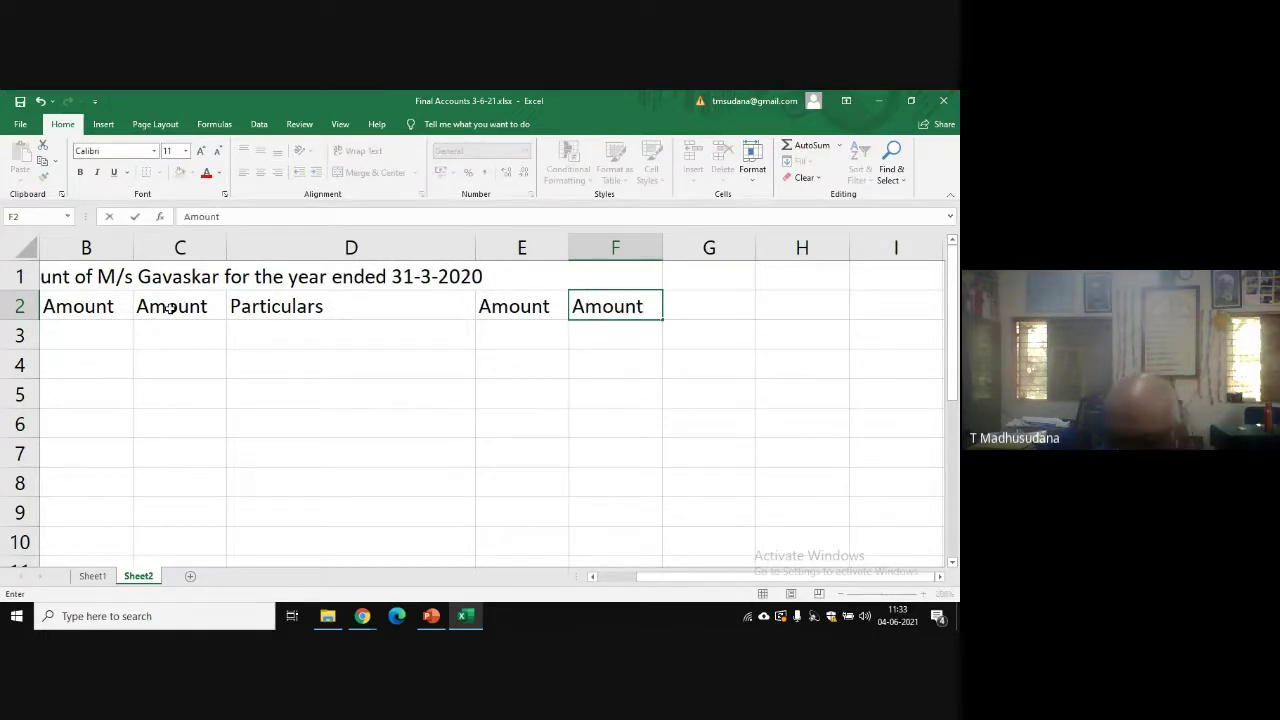
{"action": "key", "text": "ctrl+Return"}
{"action": "key", "text": "Down"}
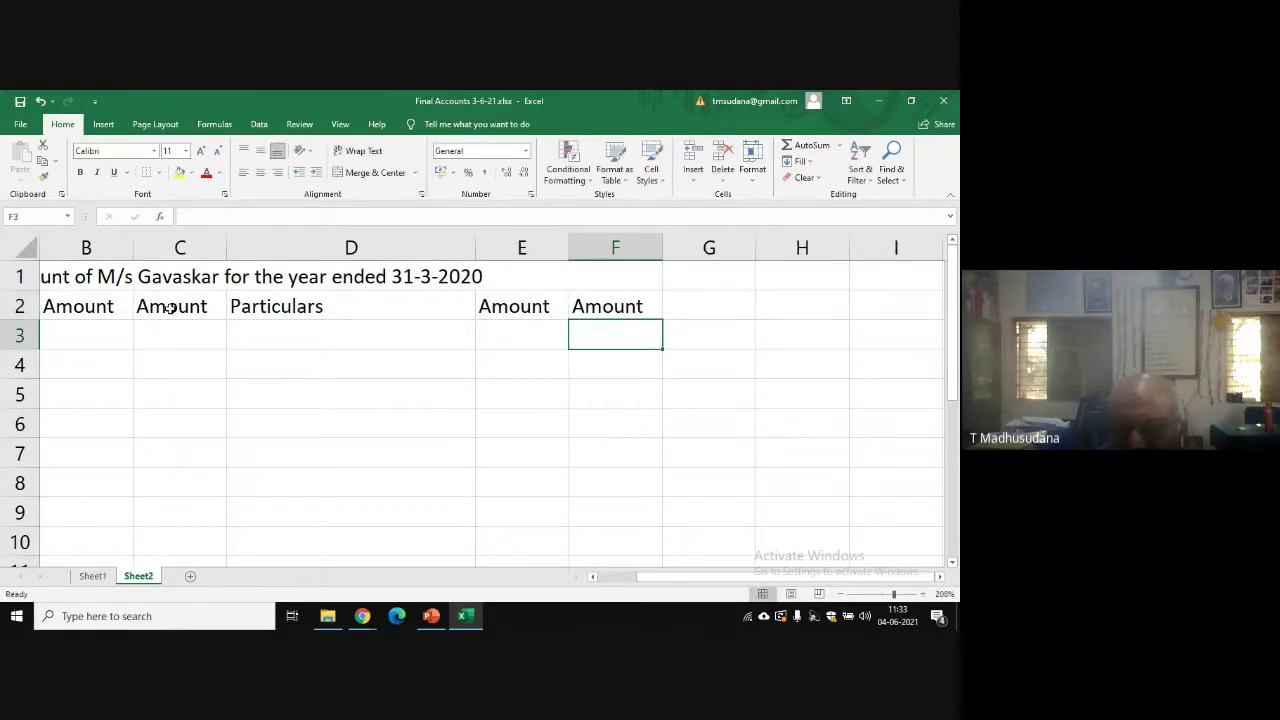
- Make the merged title in row 1 and the column headings in A2 to F2 bold
{"action": "key", "text": "Left"}
{"action": "key", "text": "Left"}
{"action": "key", "text": "Left"}
{"action": "key", "text": "Left"}
{"action": "key", "text": "Left"}
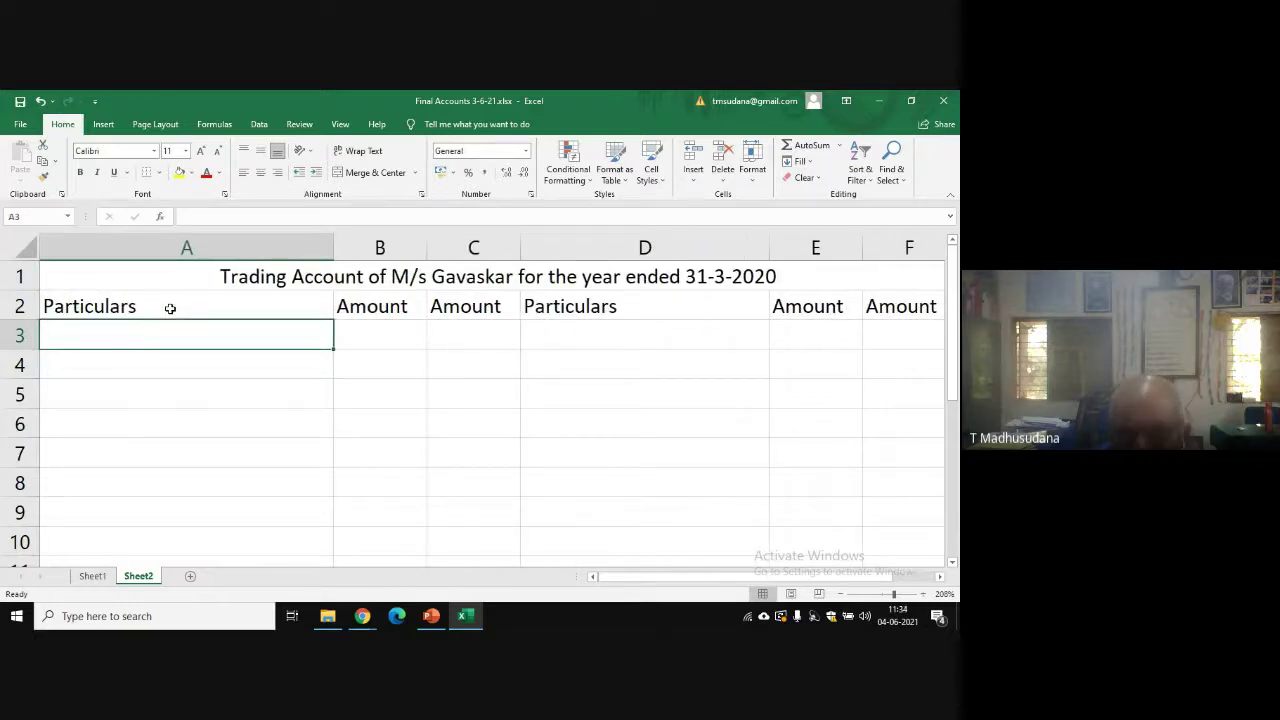
{"action": "key", "text": "Up"}
{"action": "key", "text": "Up"}
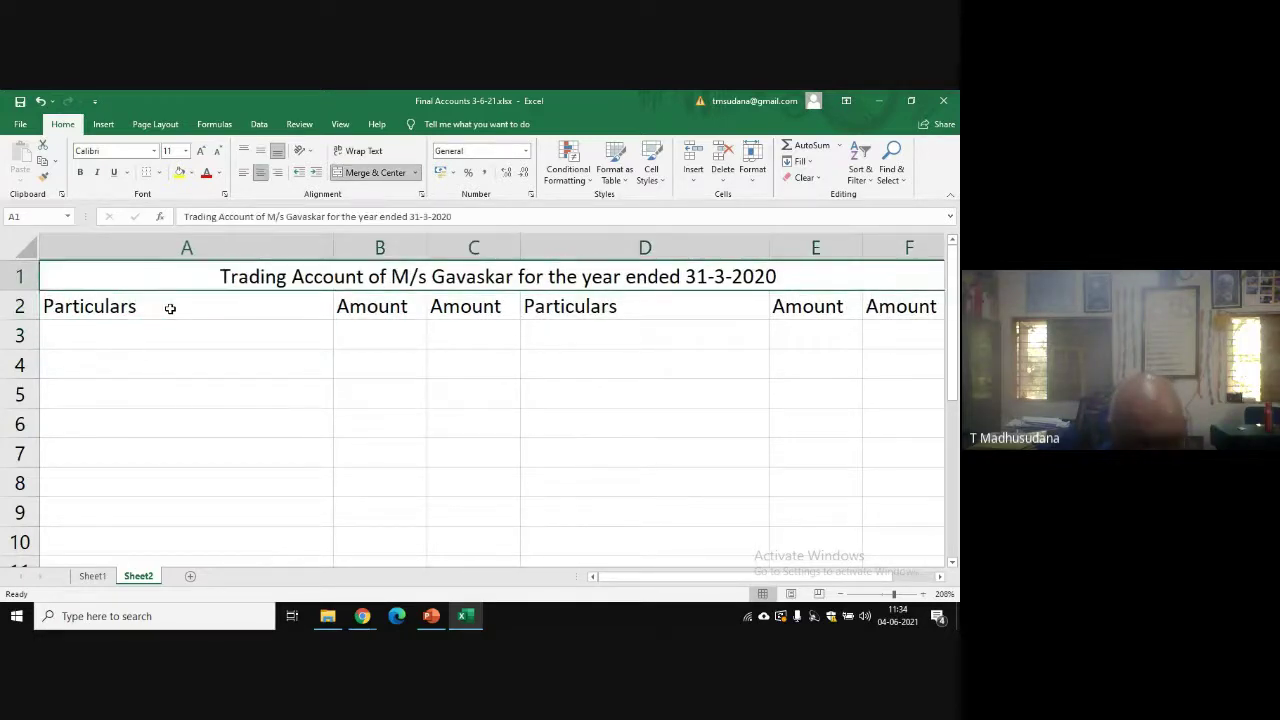
{"action": "key", "text": "shift+Down"}
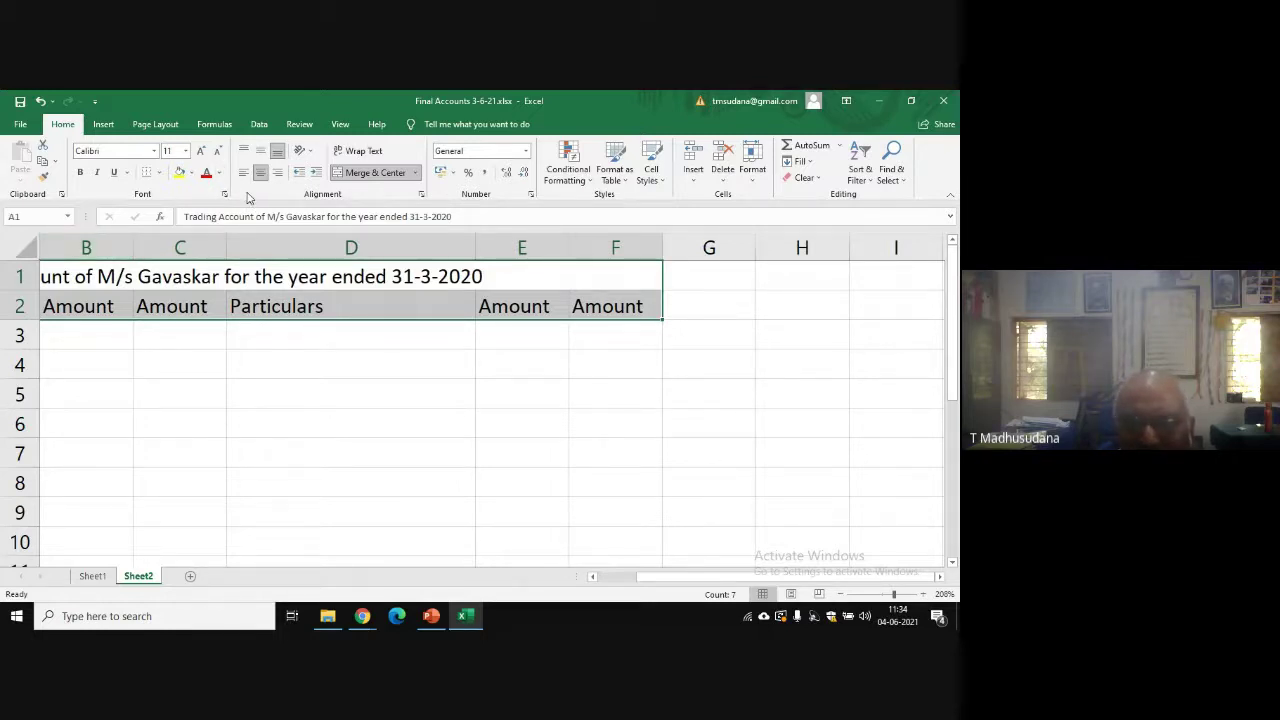
{"action": "left_click", "coordinate": [80, 173]}
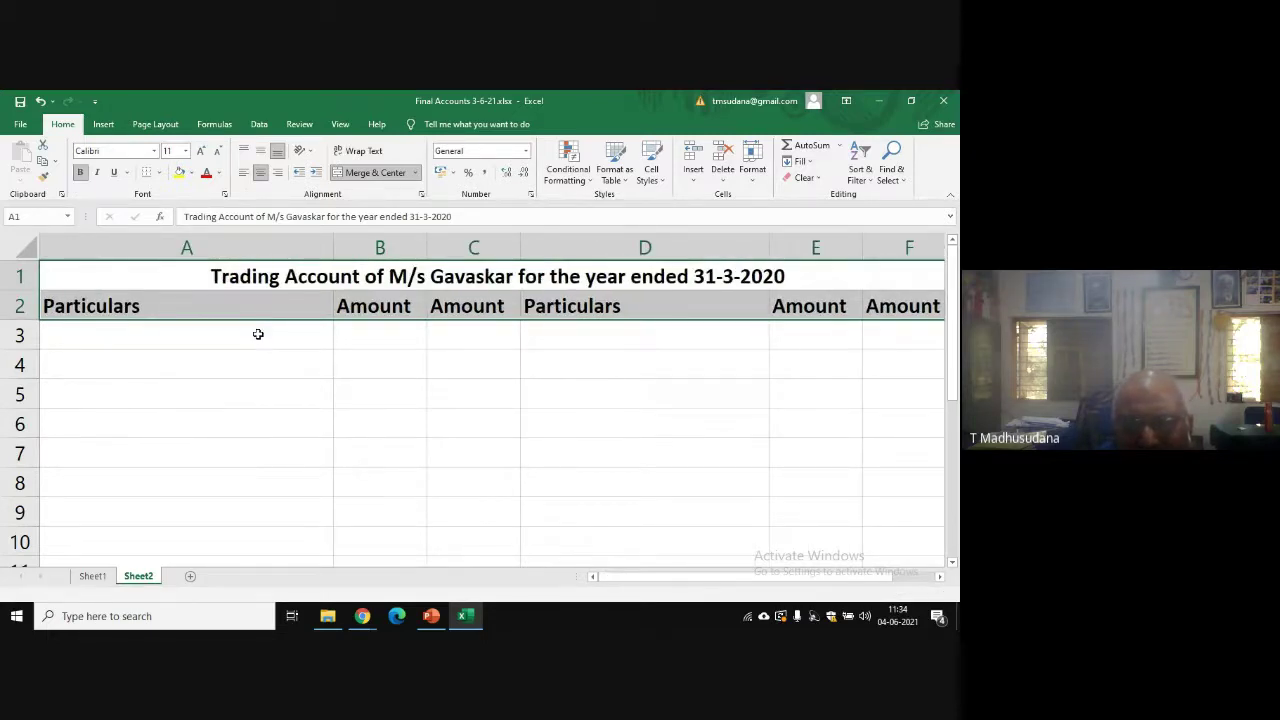
- Enter "Opening Stock" as the first item in cell A3 and move to cell C3 in the same row
{"action": "left_click", "coordinate": [258, 334]}
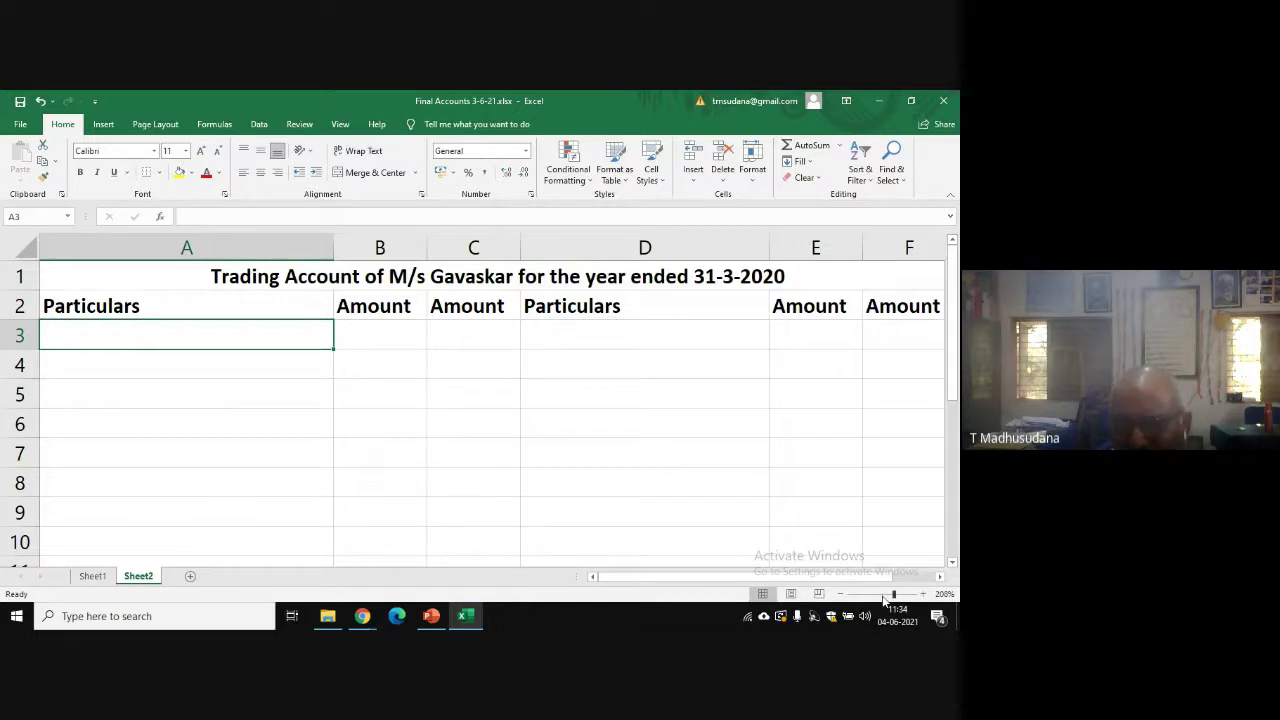
{"action": "left_click_drag", "start_coordinate": [891, 595], "coordinate": [886, 595]}
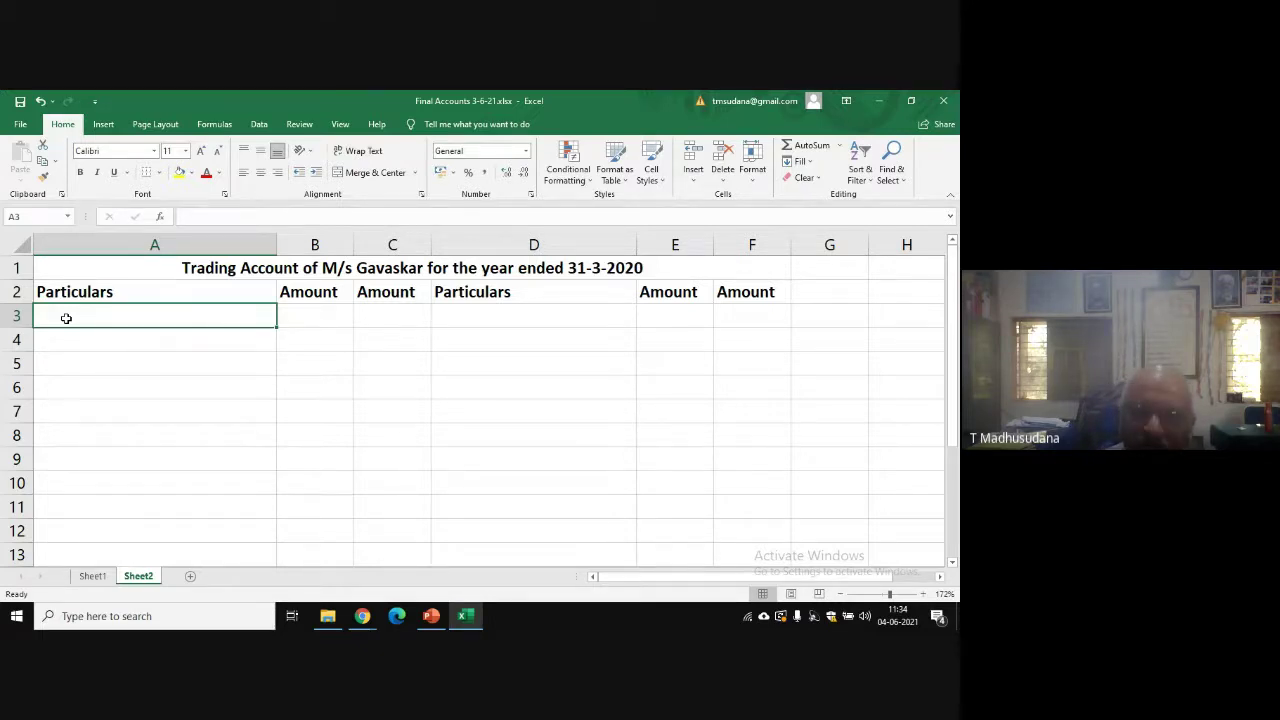
{"action": "type", "text": "O"}
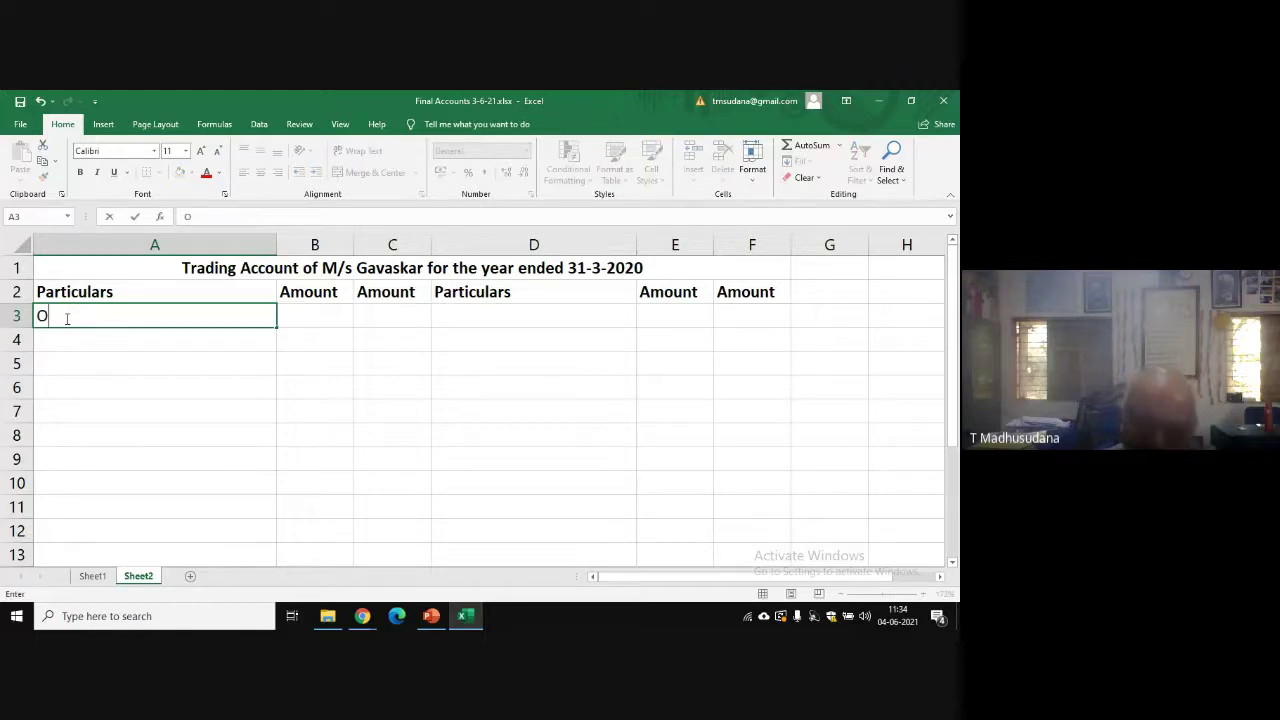
{"action": "type", "text": "peni"}
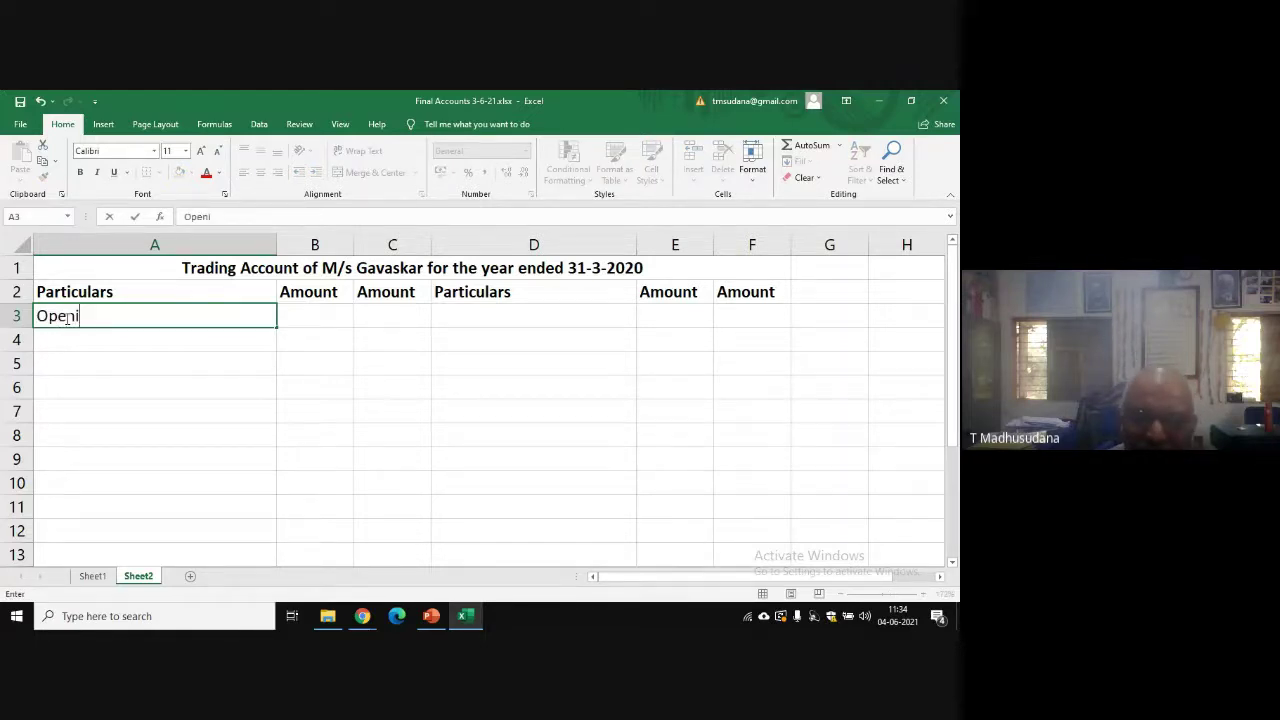
{"action": "type", "text": "ng Stock"}
{"action": "key", "text": "Tab"}
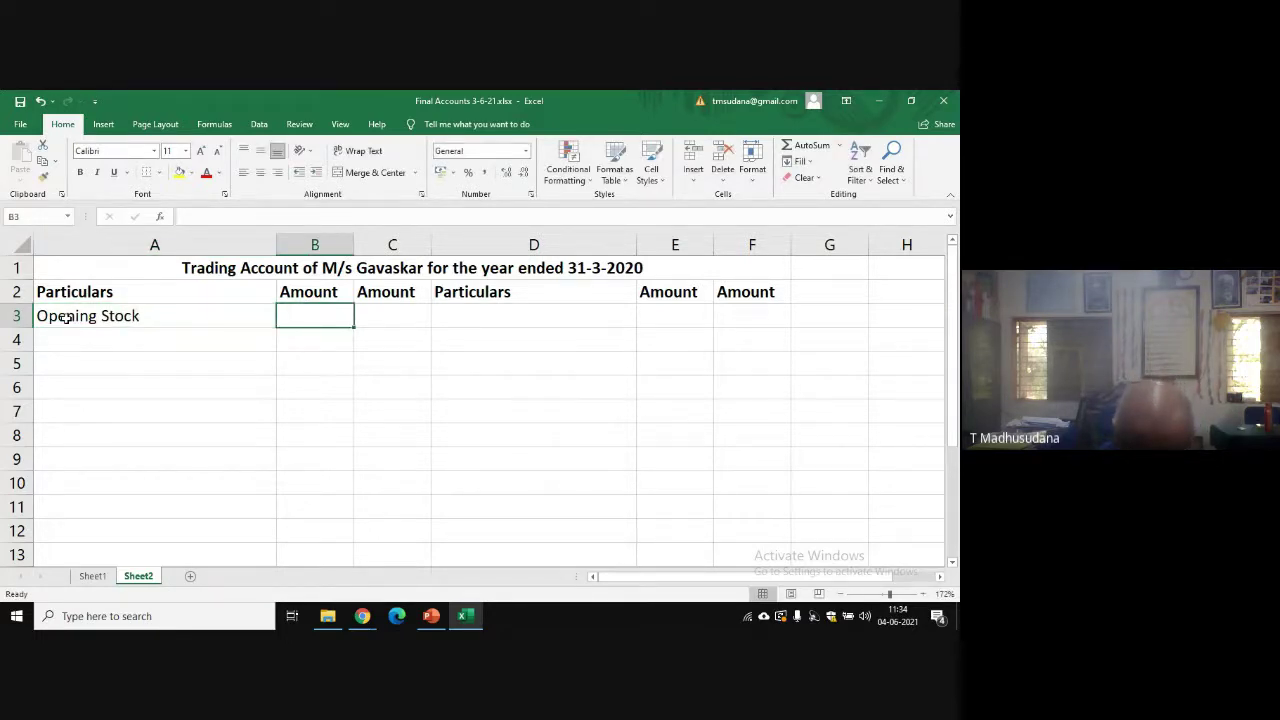
{"action": "key", "text": "Tab"}
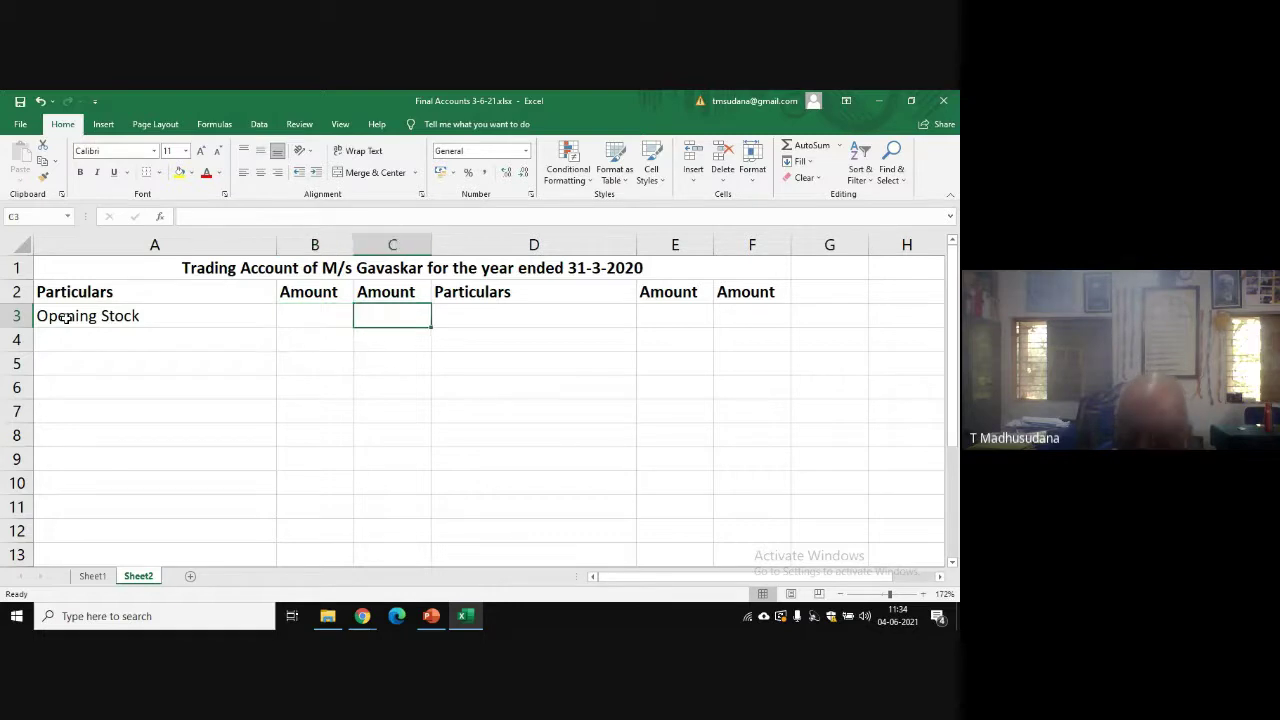
{"action": "key", "text": "Left"}
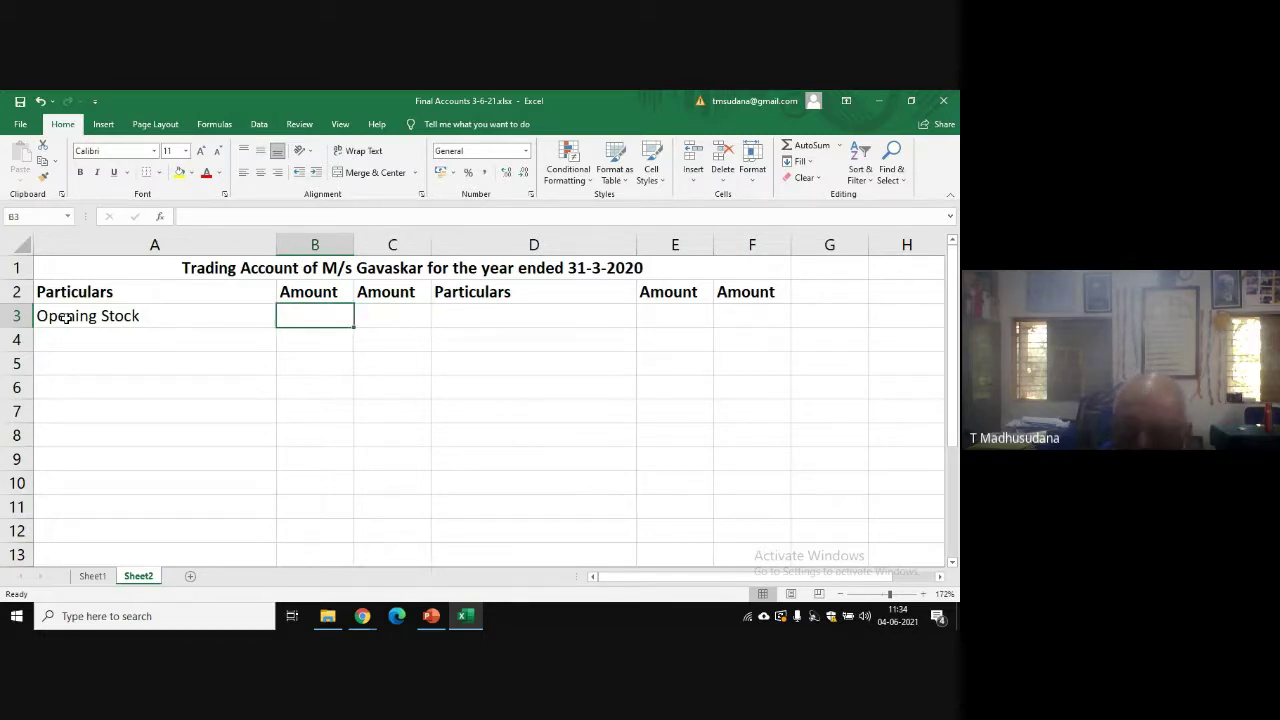
{"action": "key", "text": "Right"}
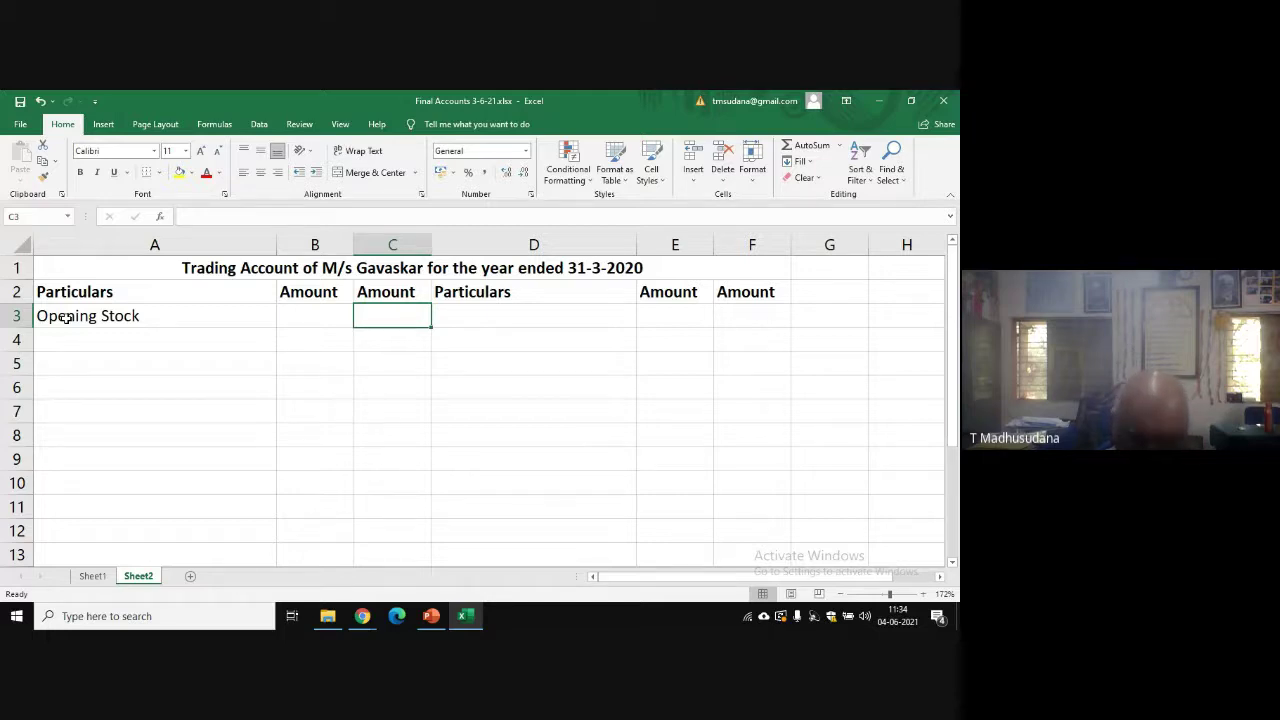
- Enter 62000 in cell C3 as the opening stock amount
{"action": "type", "text": "6"}
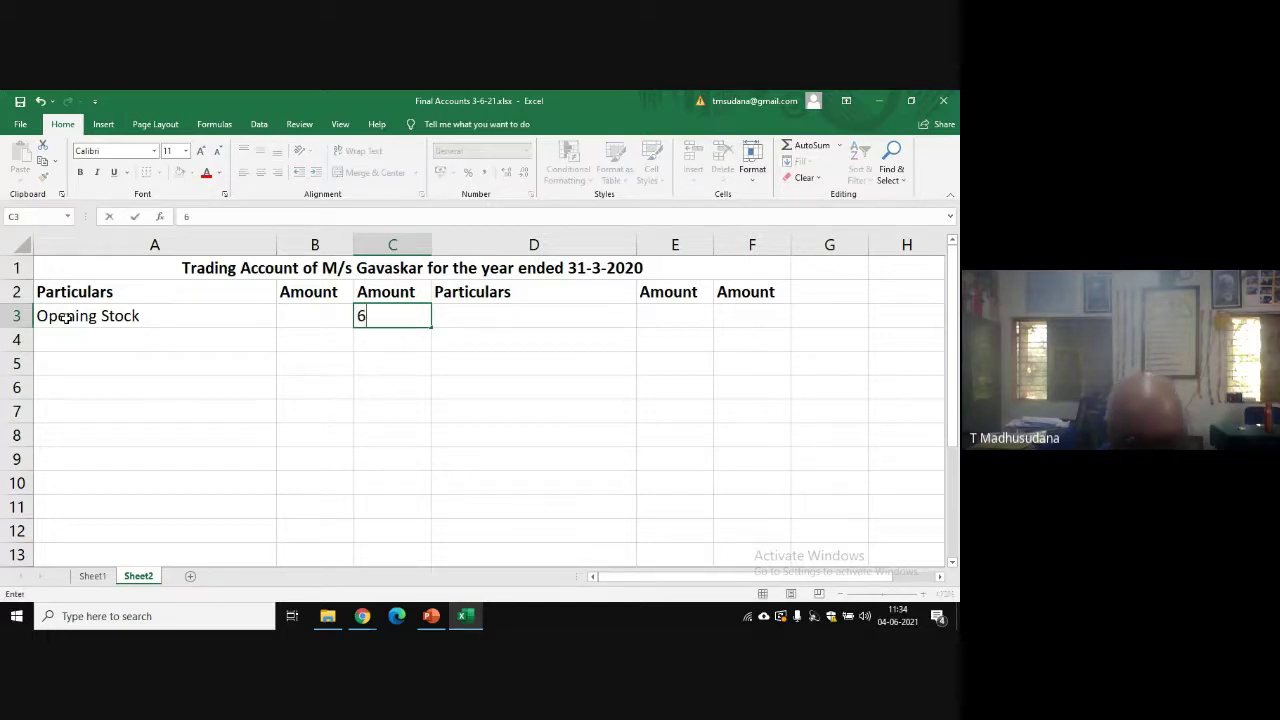
{"action": "type", "text": "2000"}
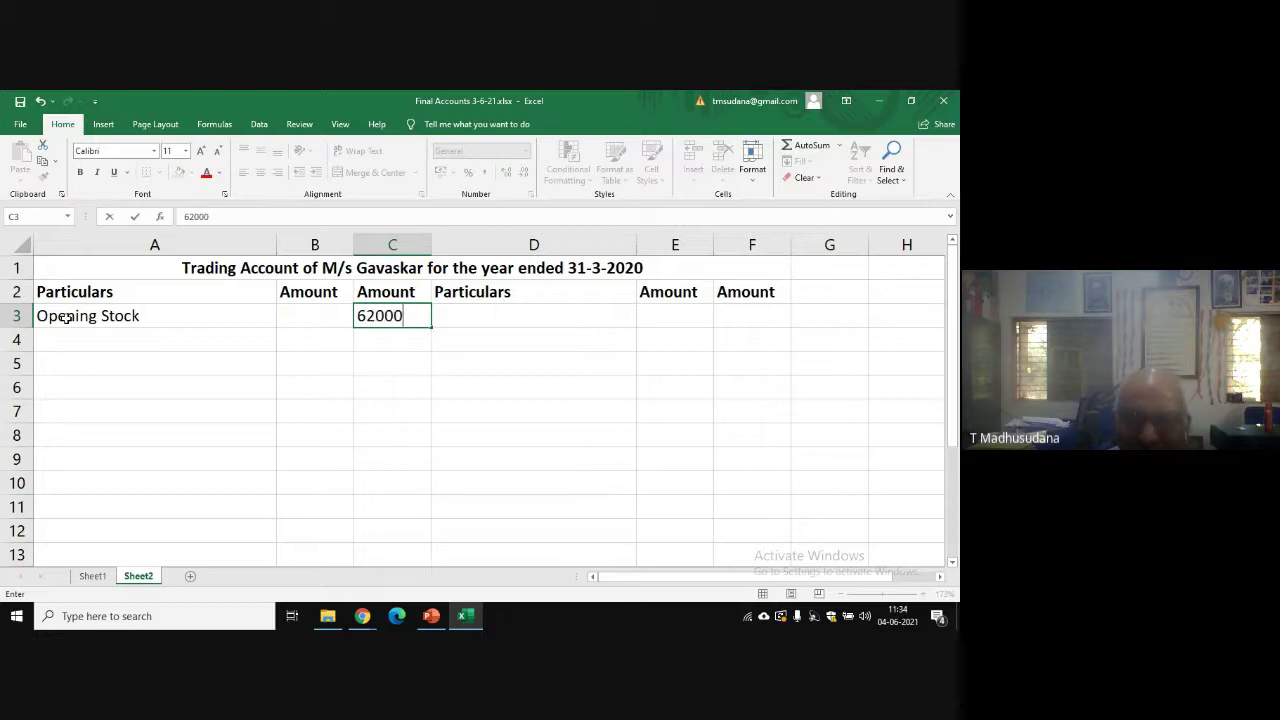
{"action": "key", "text": "Return"}
{"action": "key", "text": "Left"}
{"action": "key", "text": "Left"}
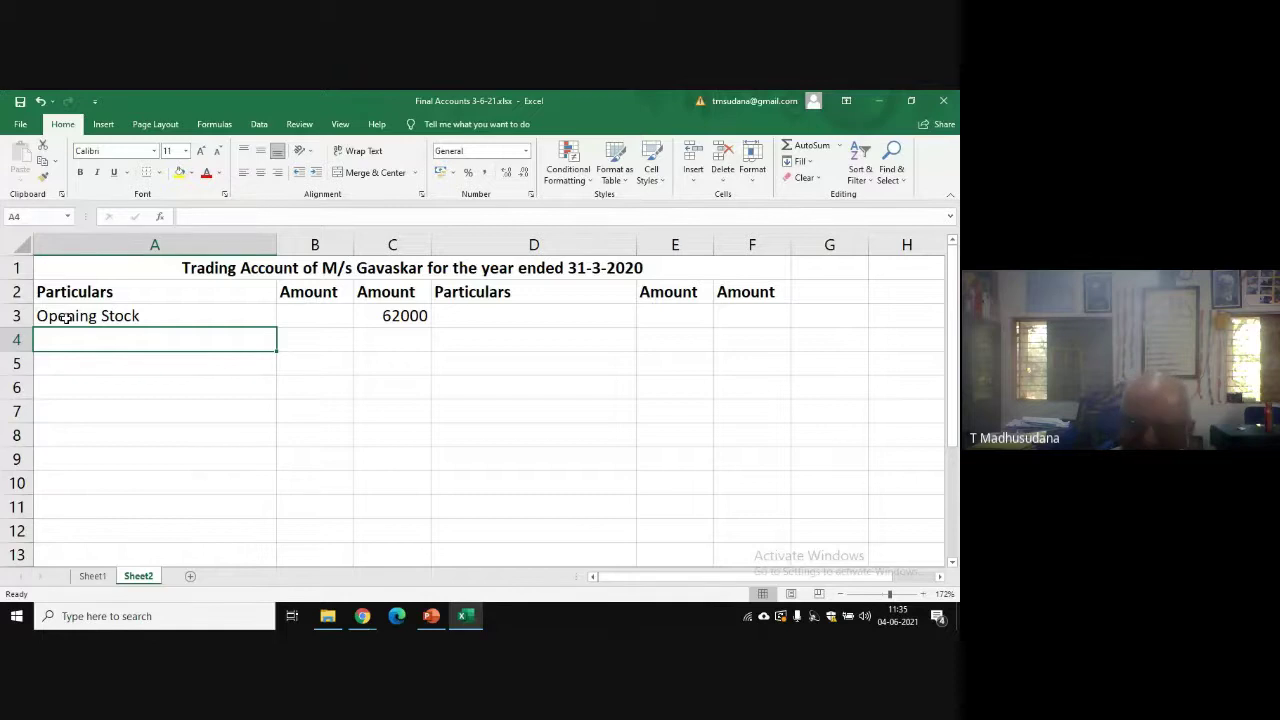
- Add the prefix "To" to the entry in cell A3 so it reads "To Opening Stock"
{"action": "left_click", "coordinate": [65, 318]}
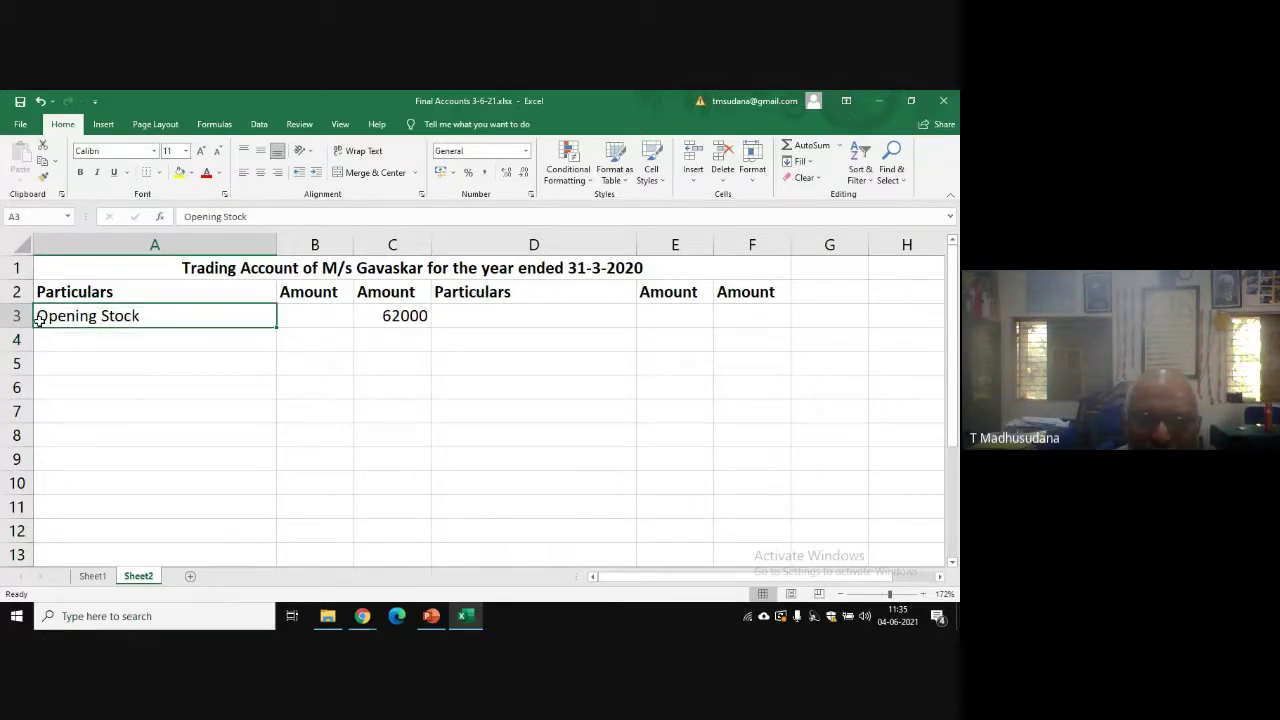
{"action": "double_click", "coordinate": [38, 318]}
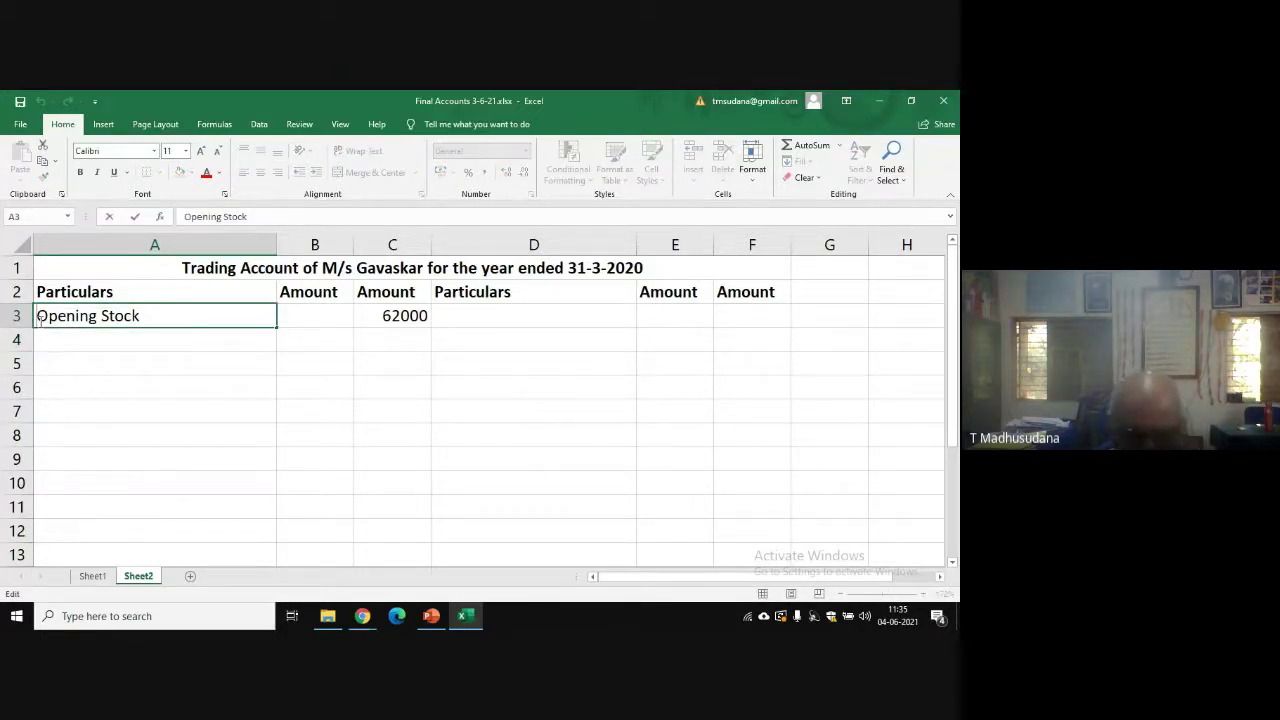
{"action": "type", "text": "To"}
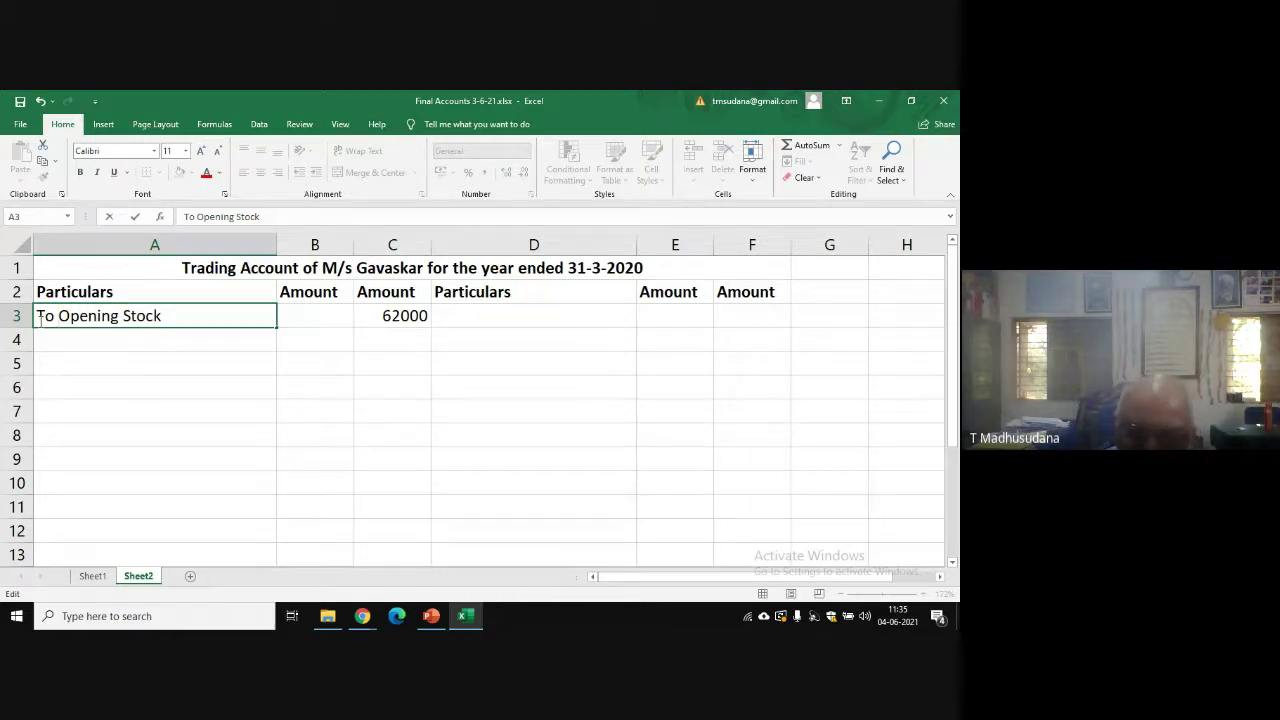
{"action": "left_click", "coordinate": [161, 316]}
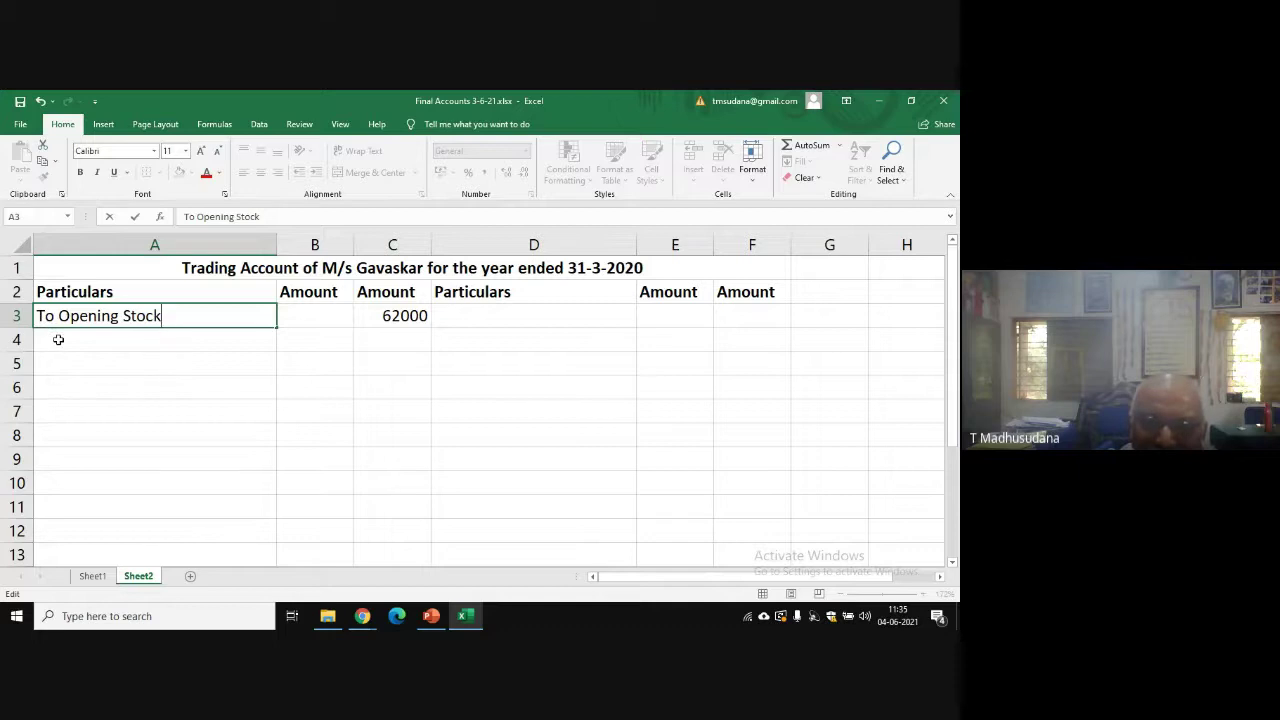
{"action": "left_click", "coordinate": [58, 340]}
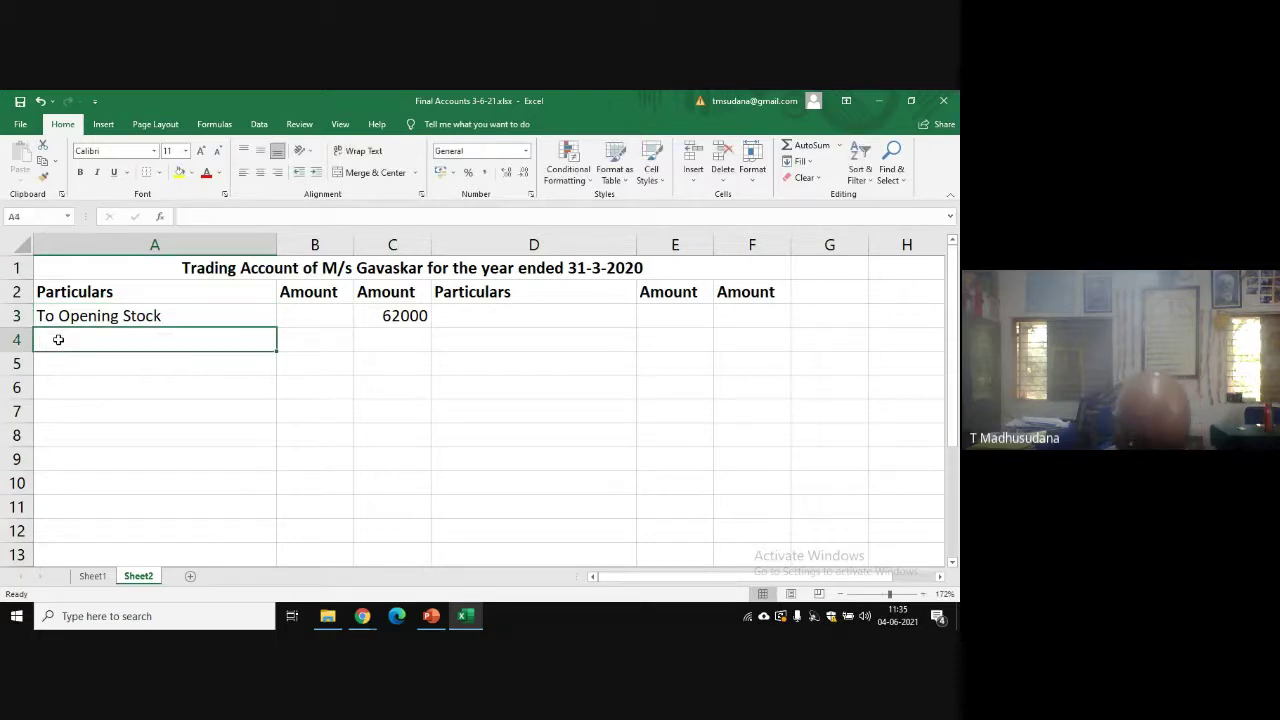
- Enter "To Purchases" in cell A4 with the amount 140000 in cell B4
{"action": "type", "text": "T"}
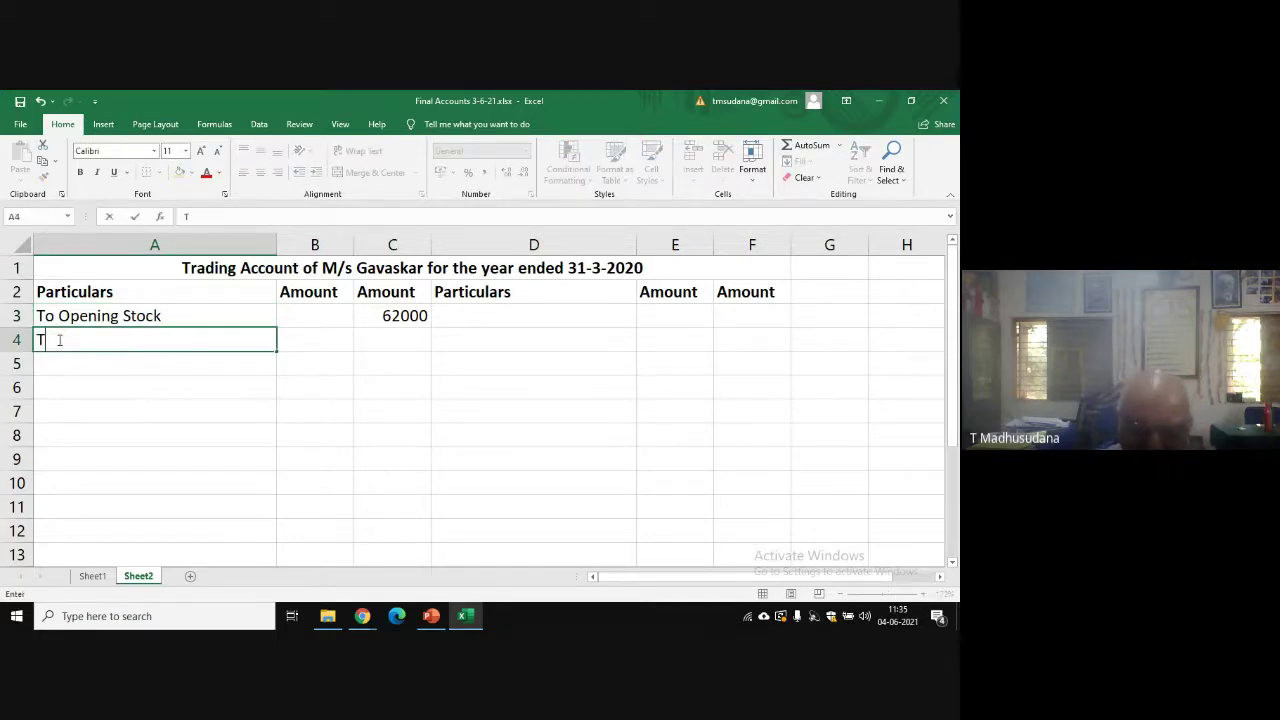
{"action": "type", "text": "o Pu"}
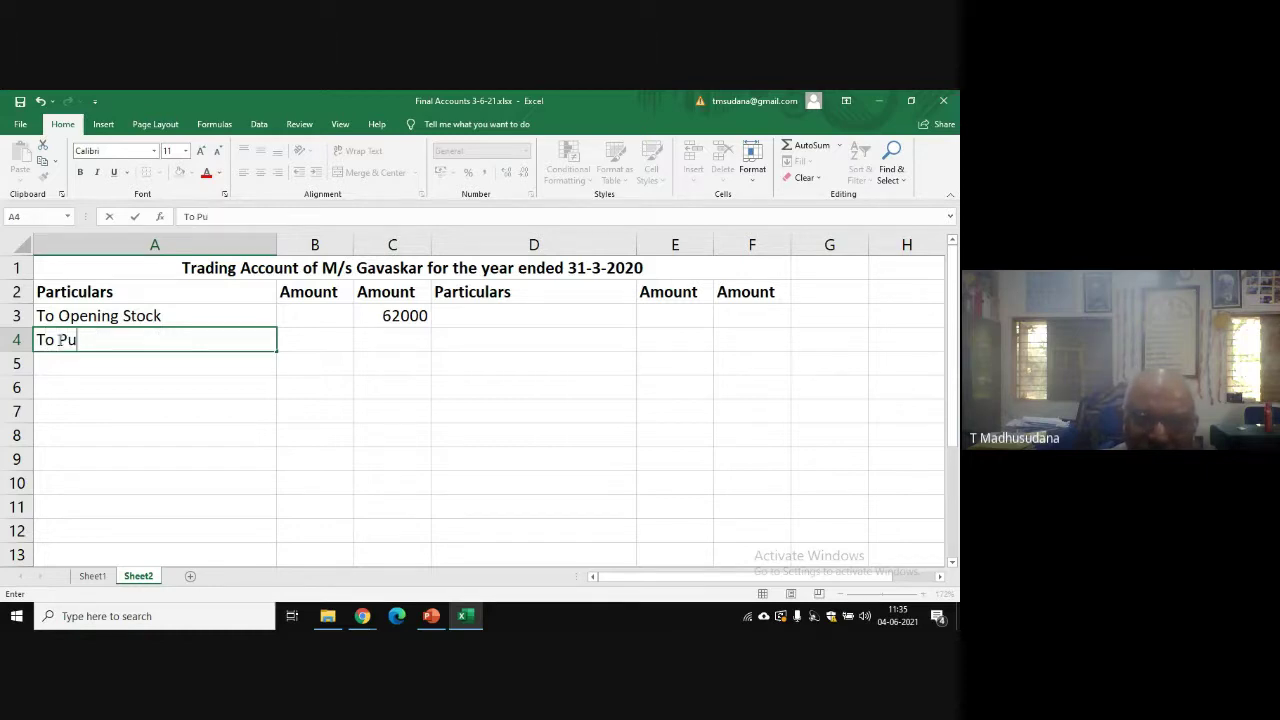
{"action": "type", "text": "rchases"}
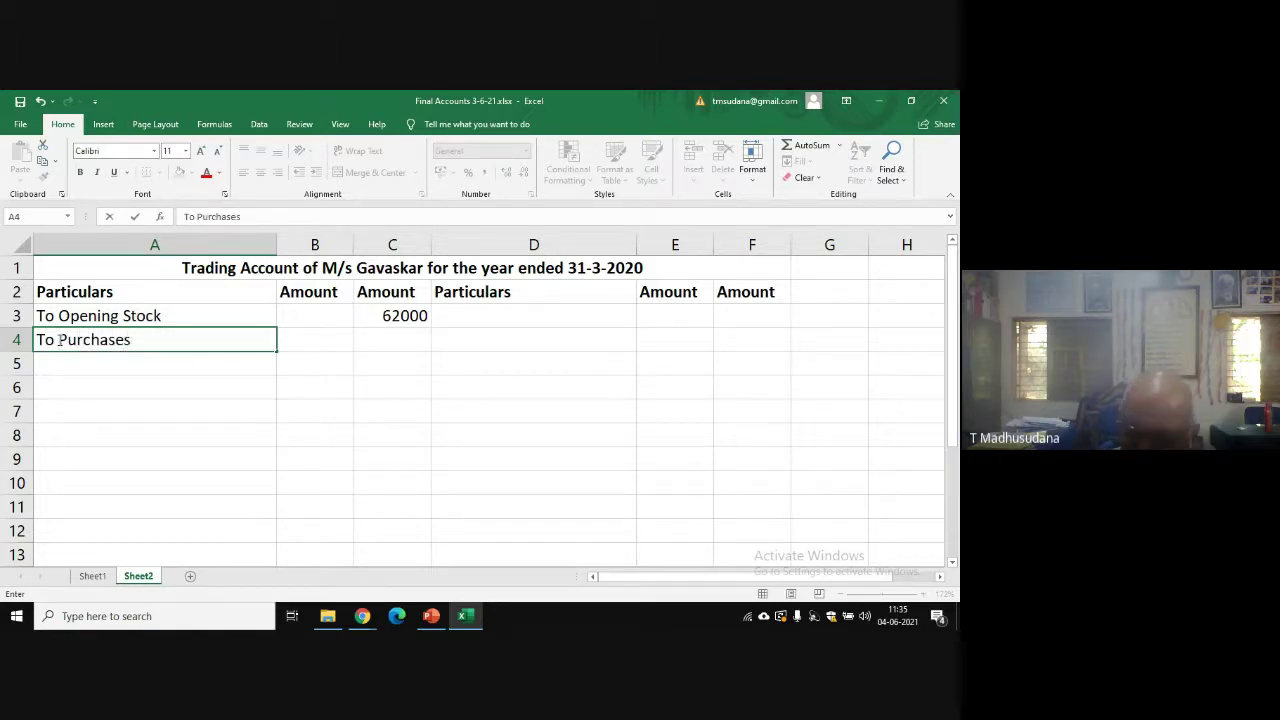
{"action": "key", "text": "Tab"}
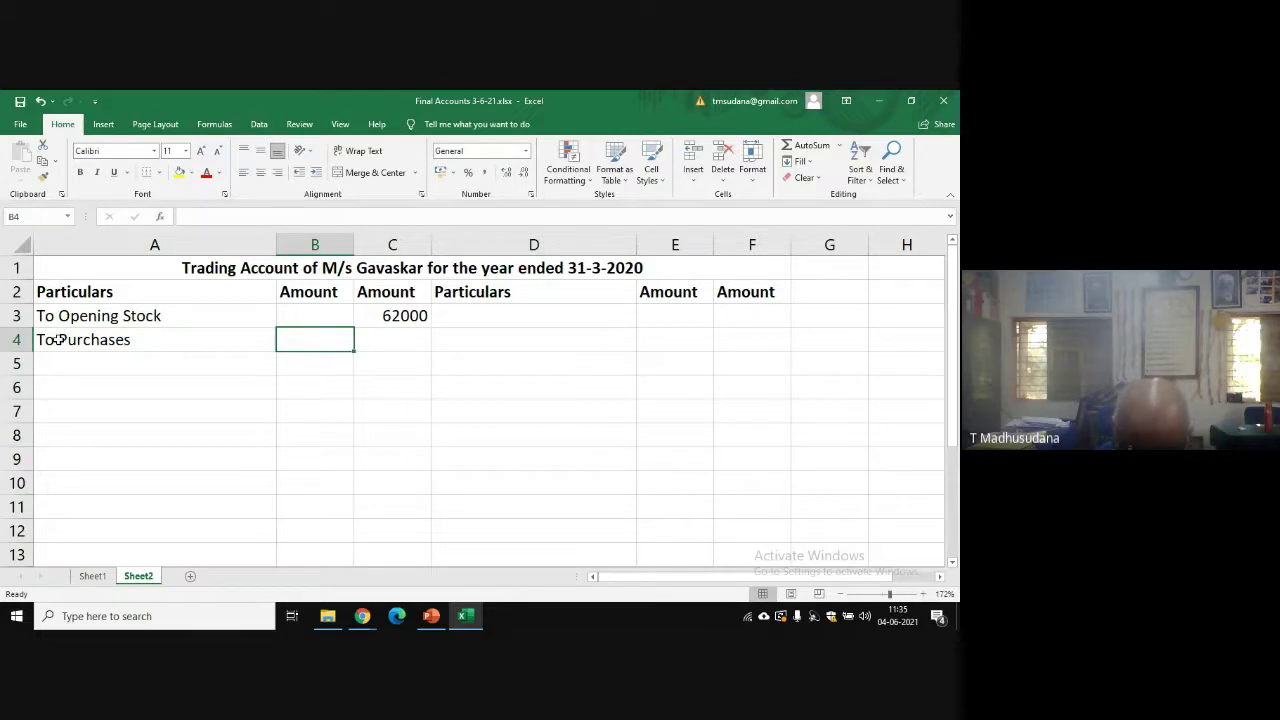
{"action": "type", "text": "1"}
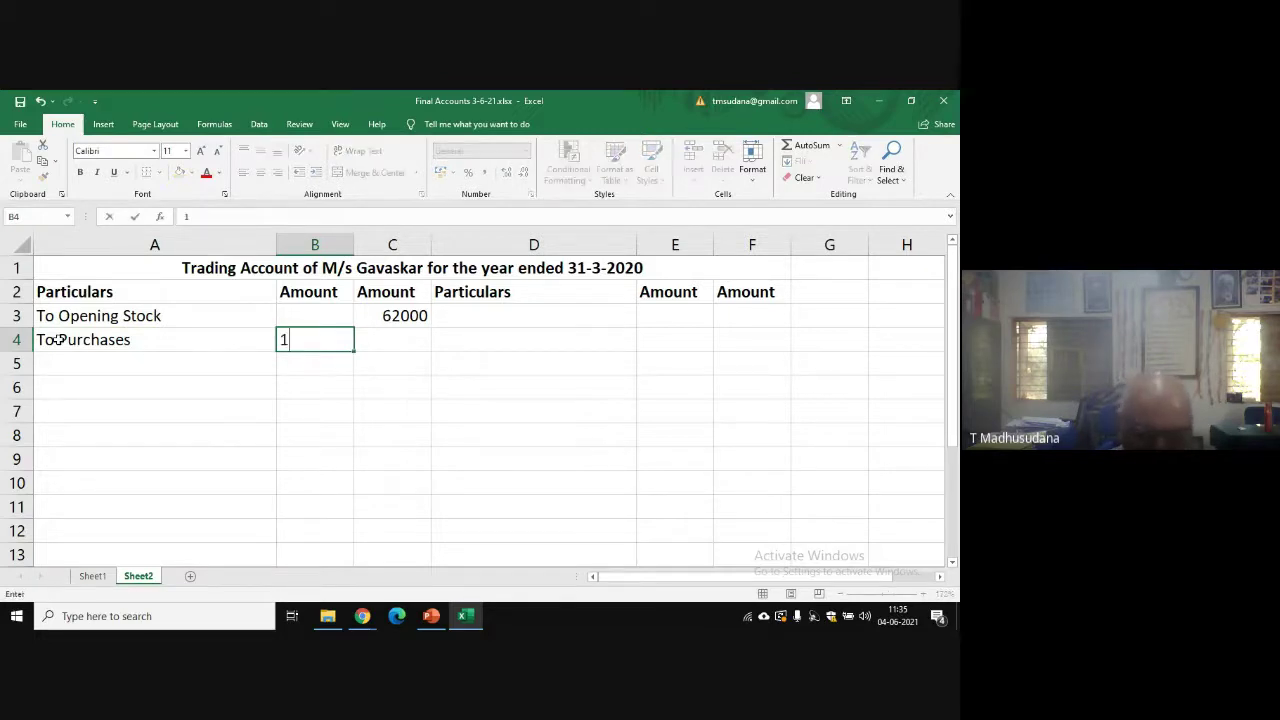
{"action": "type", "text": "40000"}
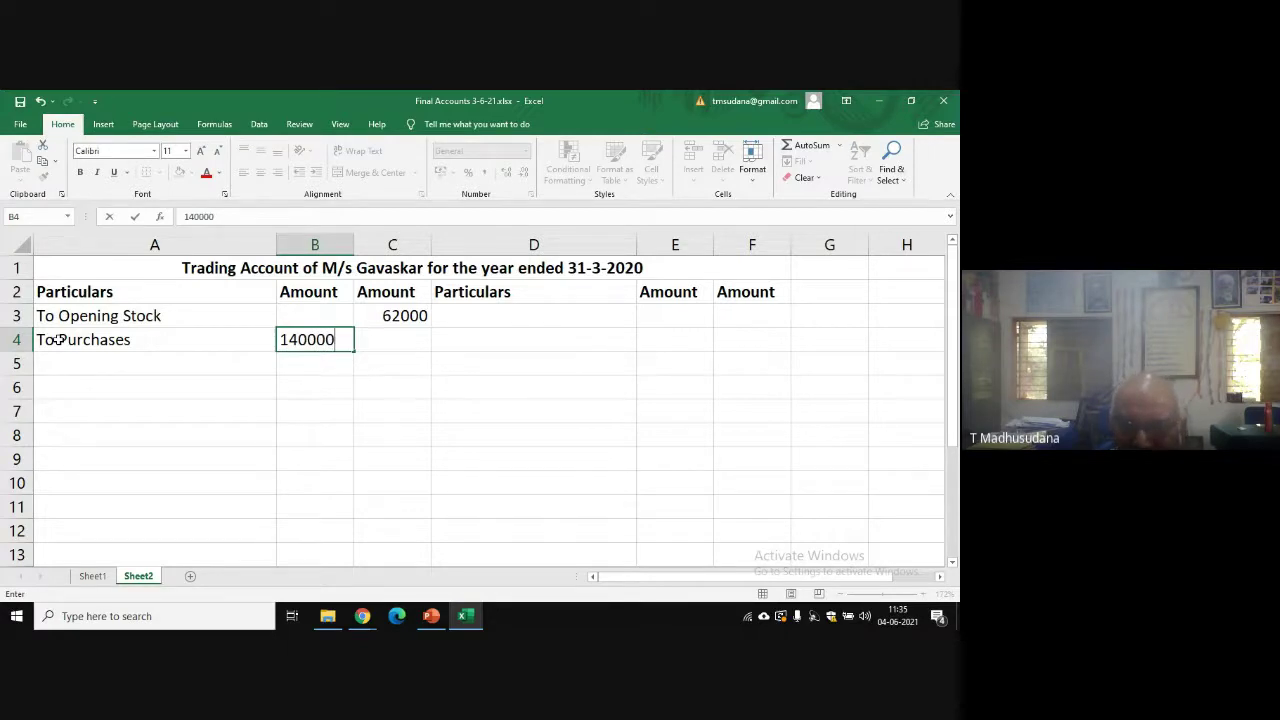
{"action": "key", "text": "Return"}
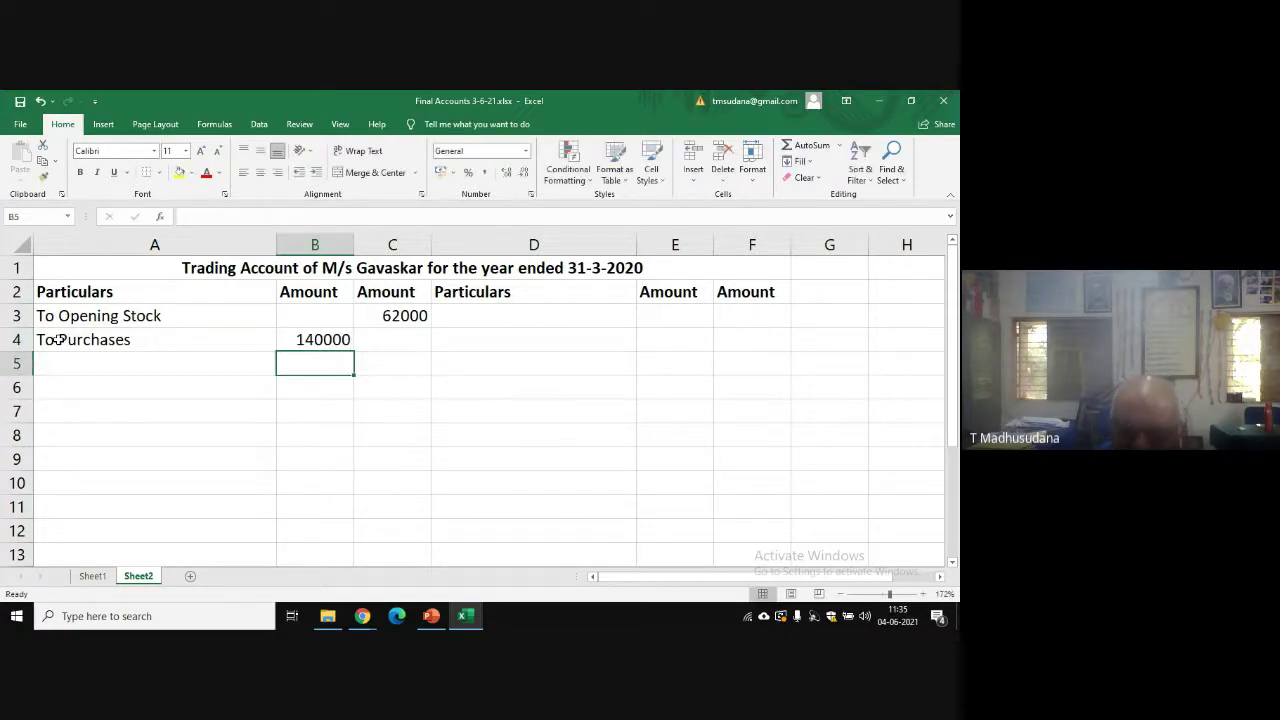
- Enter the deduction "Less Type Writer" in cell A5 with the amount 4000 in cell B5
{"action": "key", "text": "Left"}
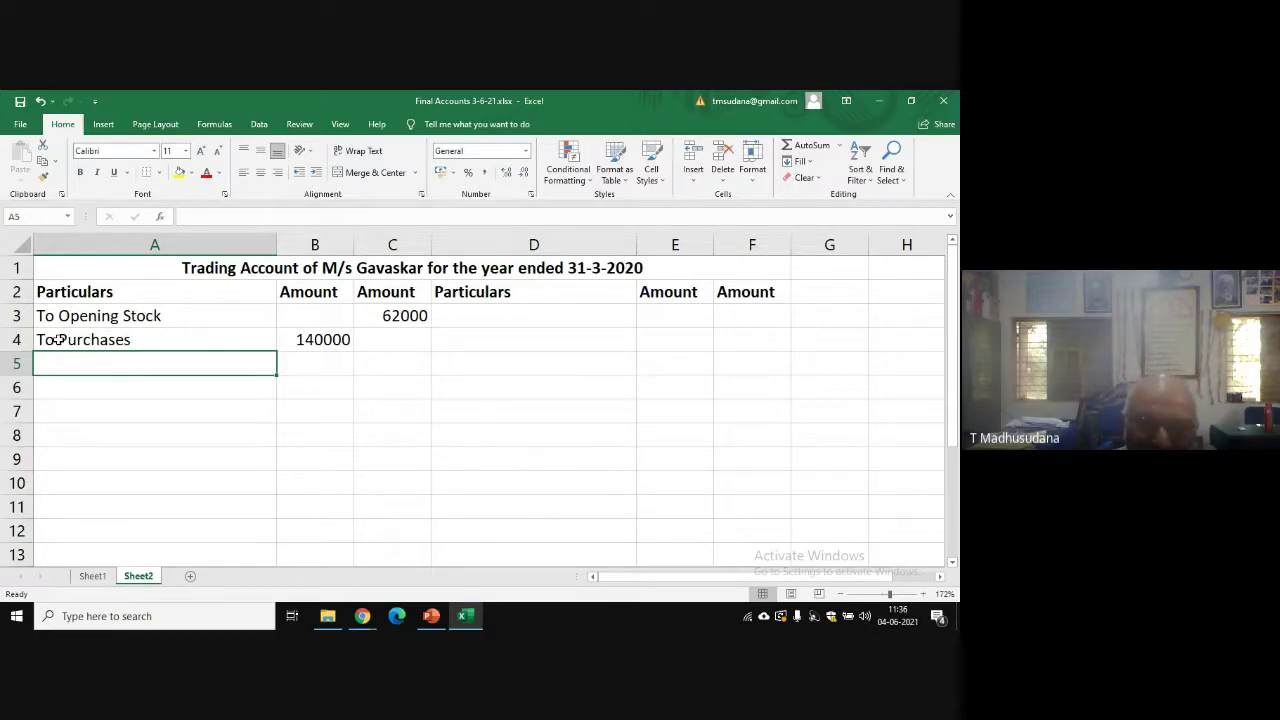
{"action": "type", "text": "Less"}
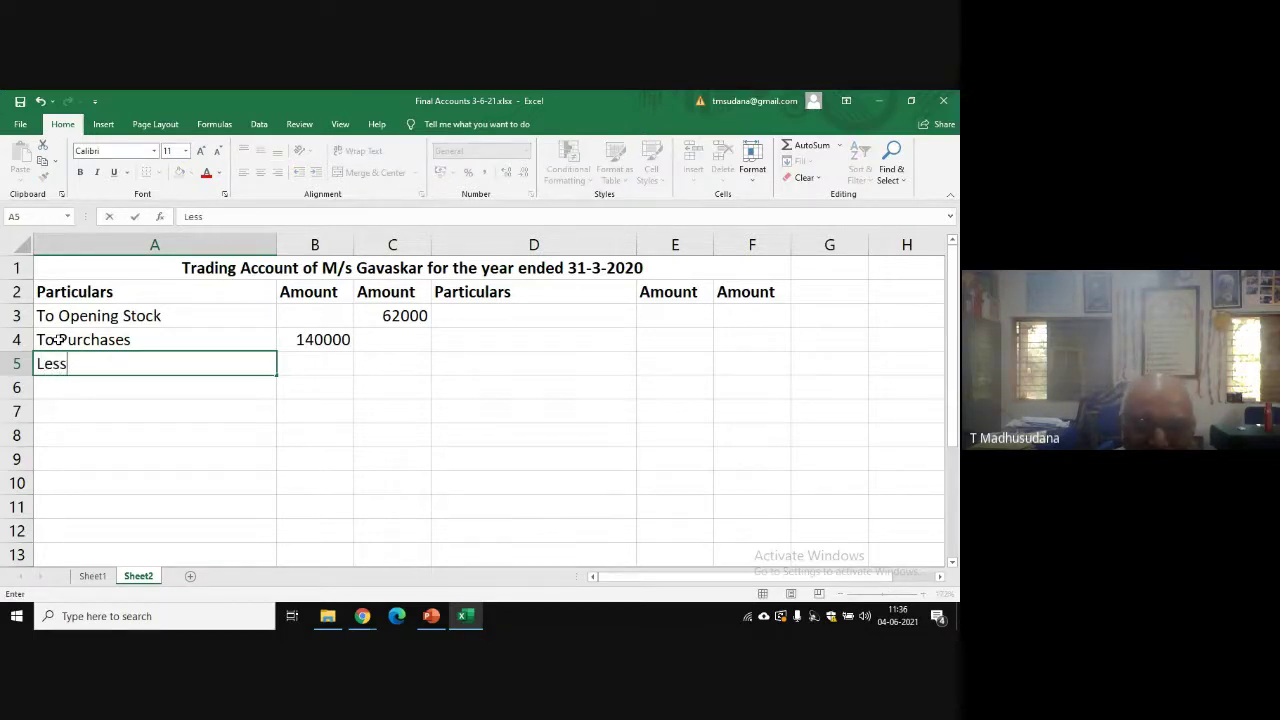
{"action": "type", "text": " T"}
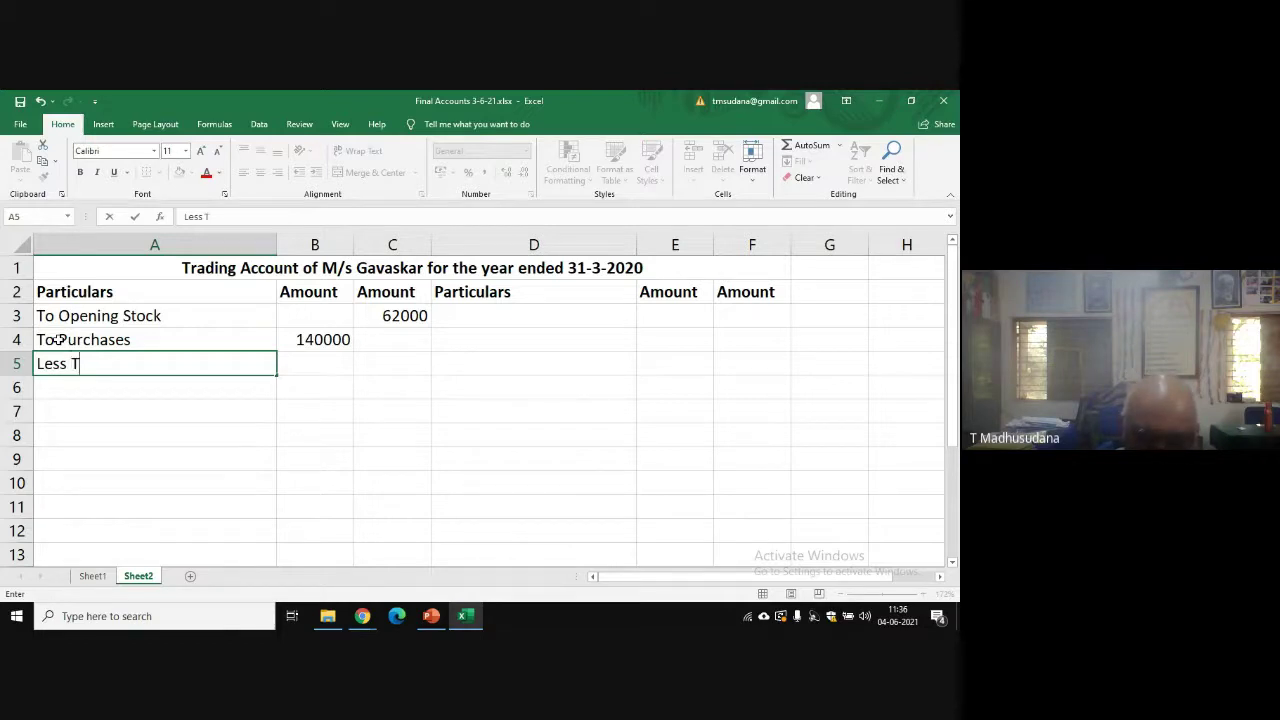
{"action": "type", "text": "ype"}
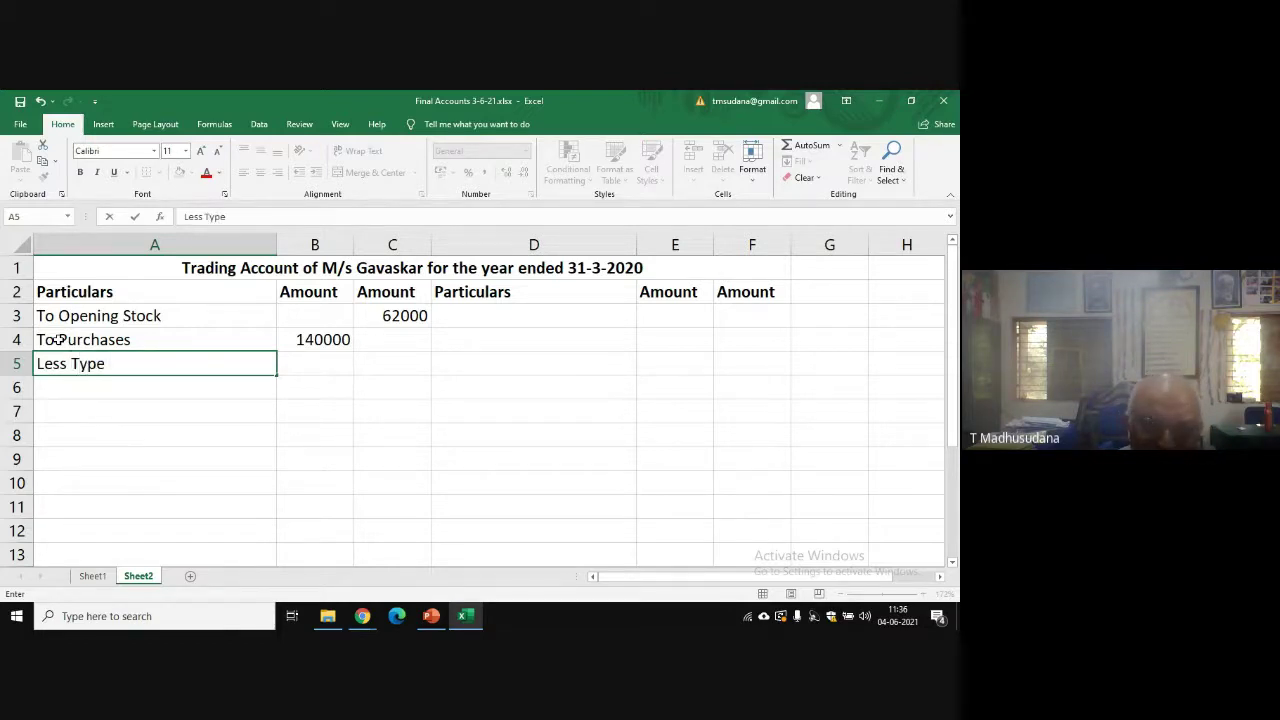
{"action": "type", "text": " Writer"}
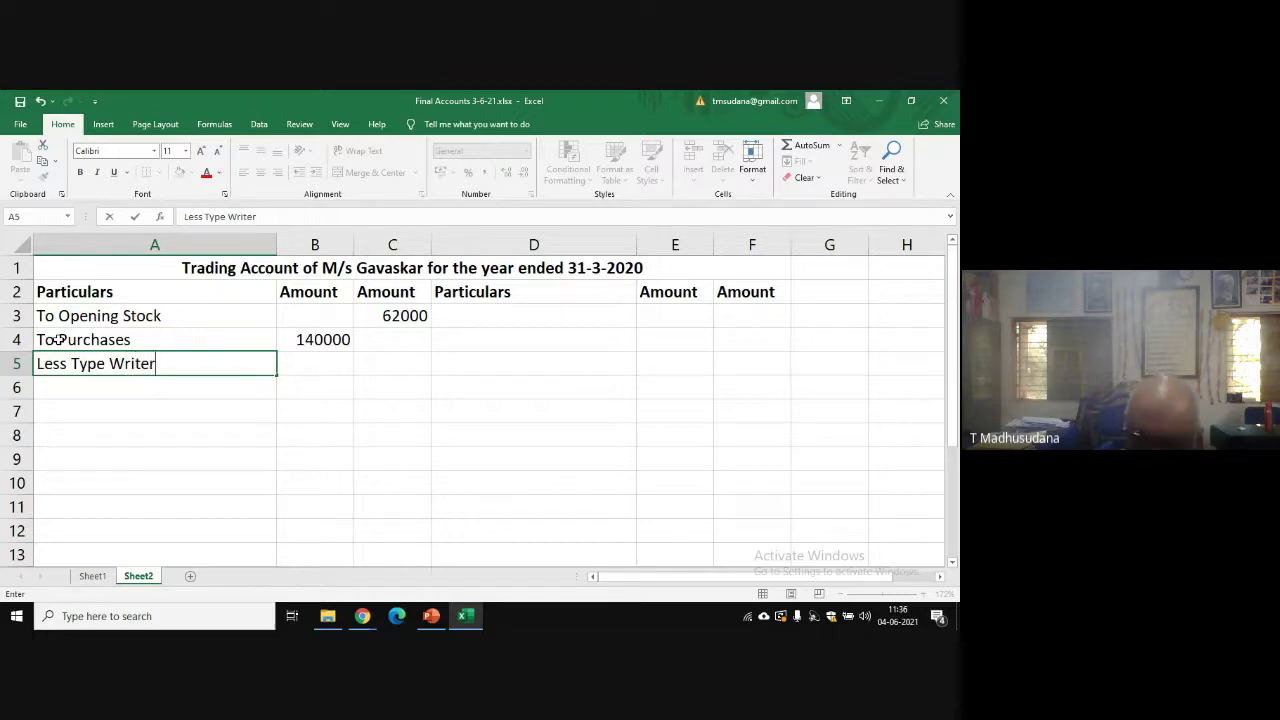
{"action": "key", "text": "Tab"}
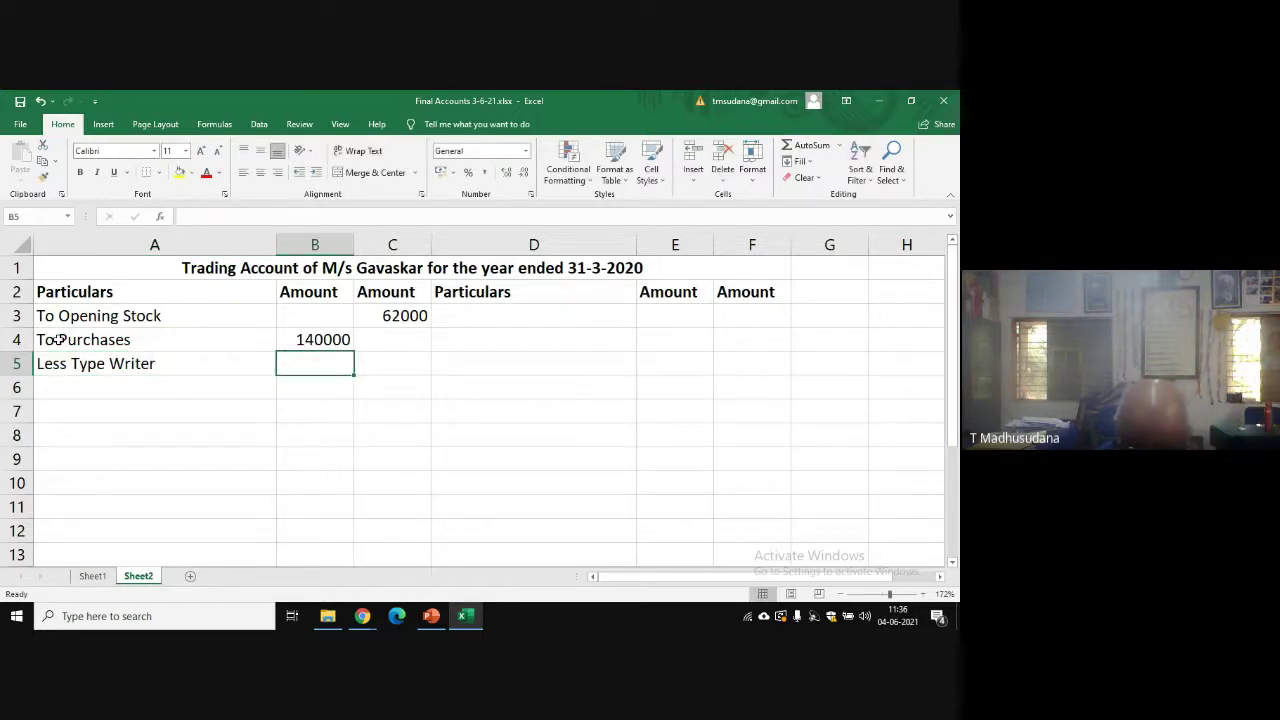
{"action": "type", "text": "4000"}
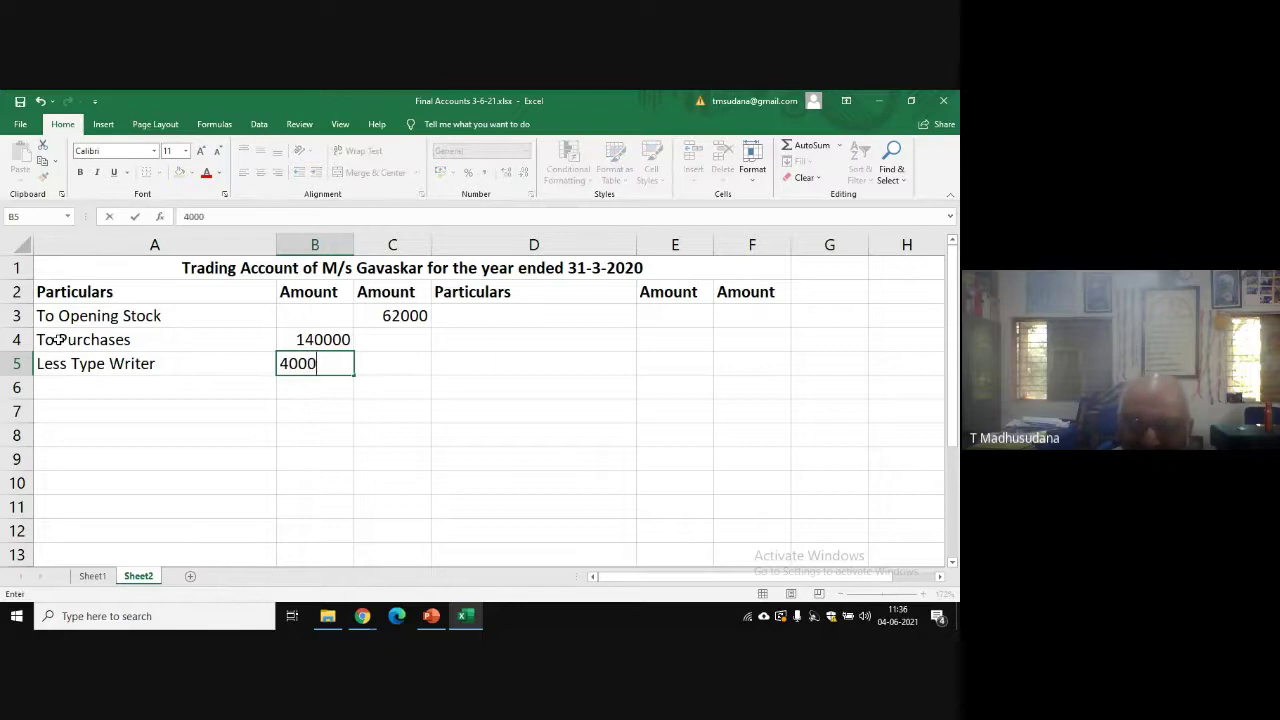
{"action": "key", "text": "Return"}
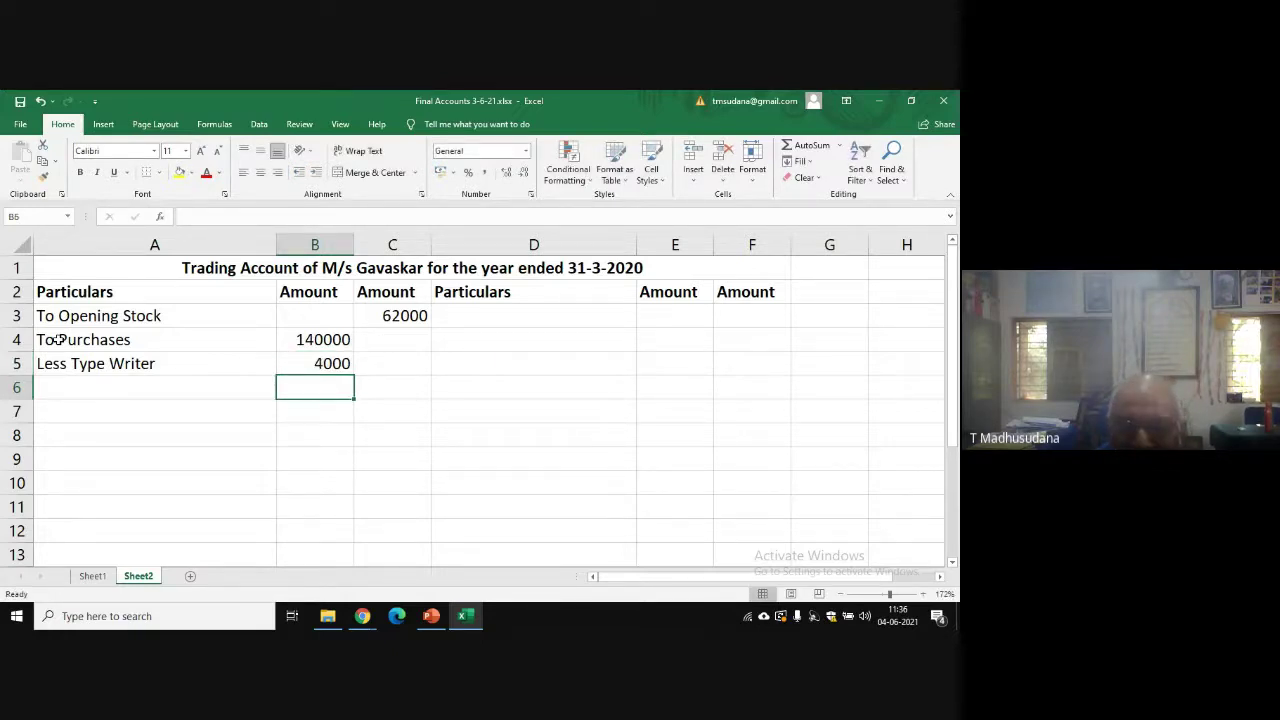
- Enter the purchases subtotal 136000 in cell B6, below the typewriter deduction
{"action": "type", "text": "1"}
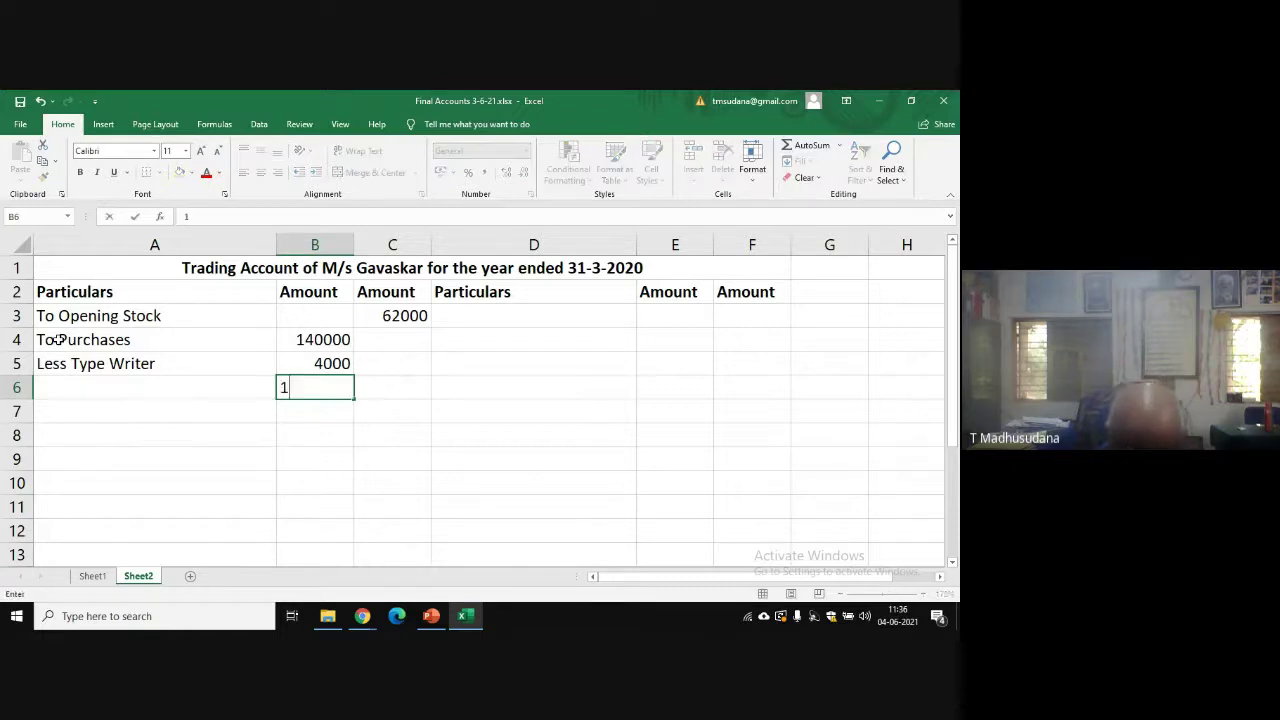
{"action": "type", "text": "360"}
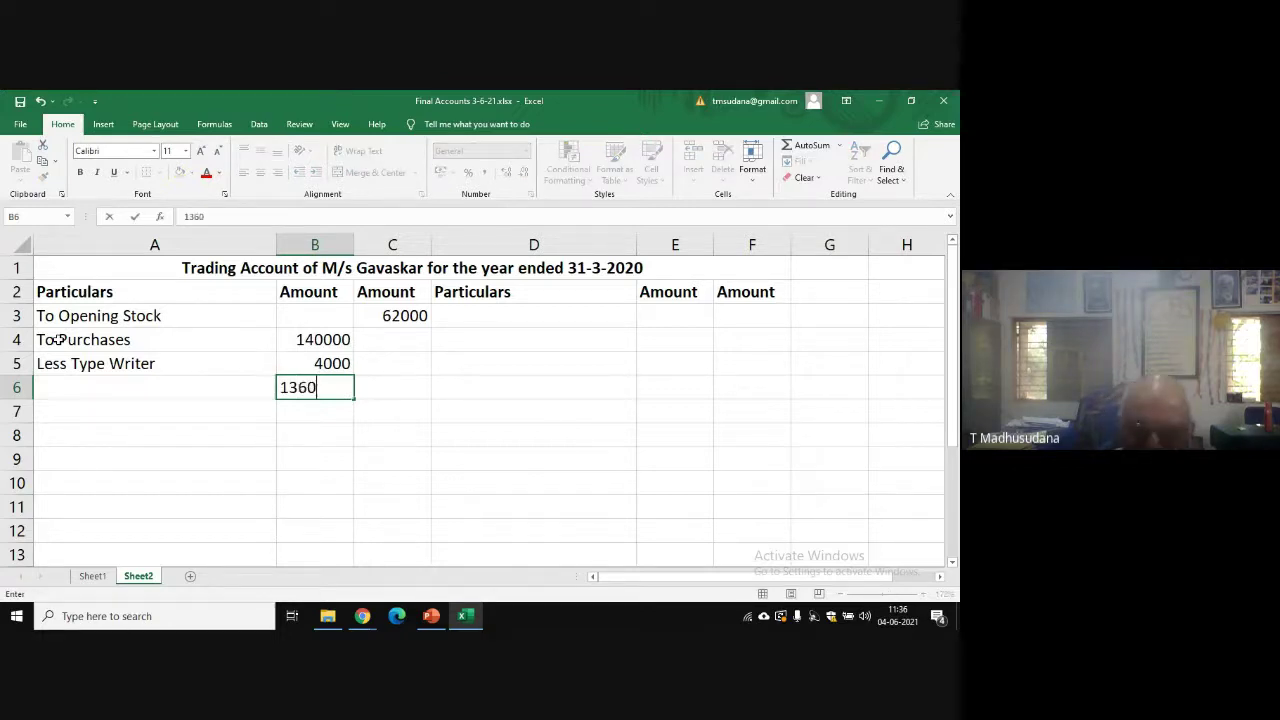
{"action": "type", "text": "00"}
{"action": "key", "text": "Return"}
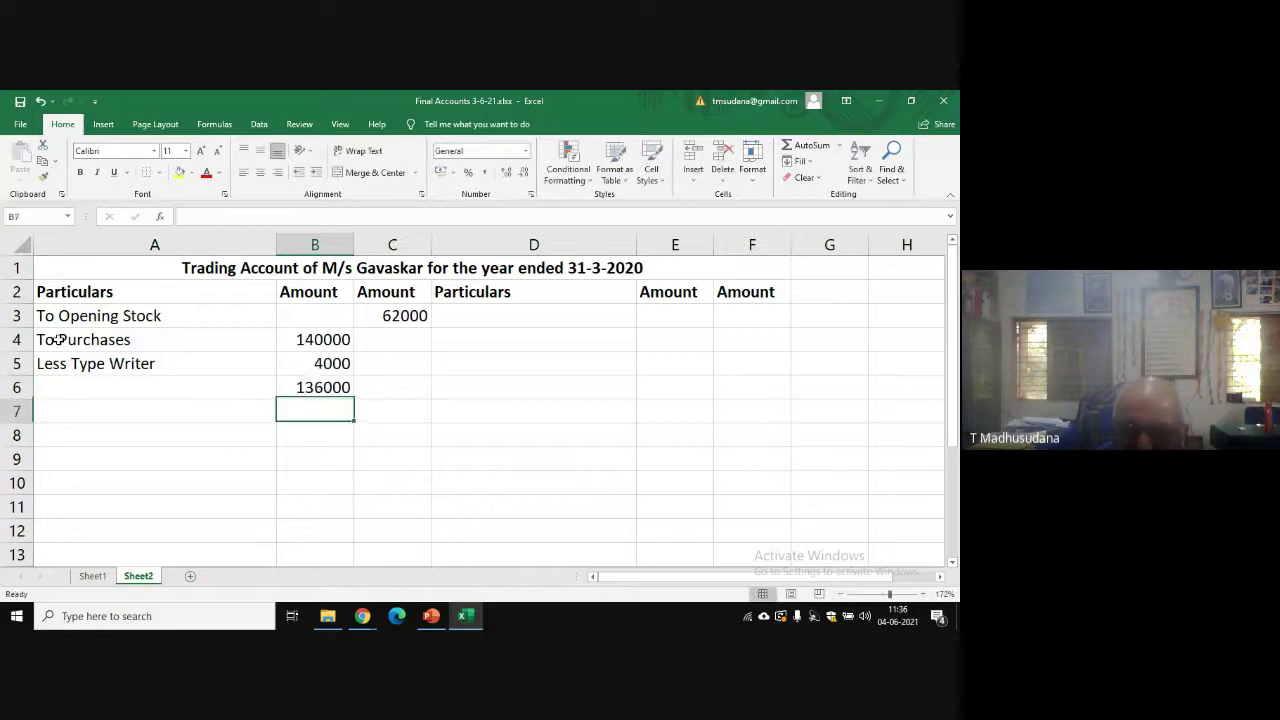
- Enter the deduction "Less Purchase returns" in cell A7 with the amount 2600 in cell B7
{"action": "key", "text": "Left"}
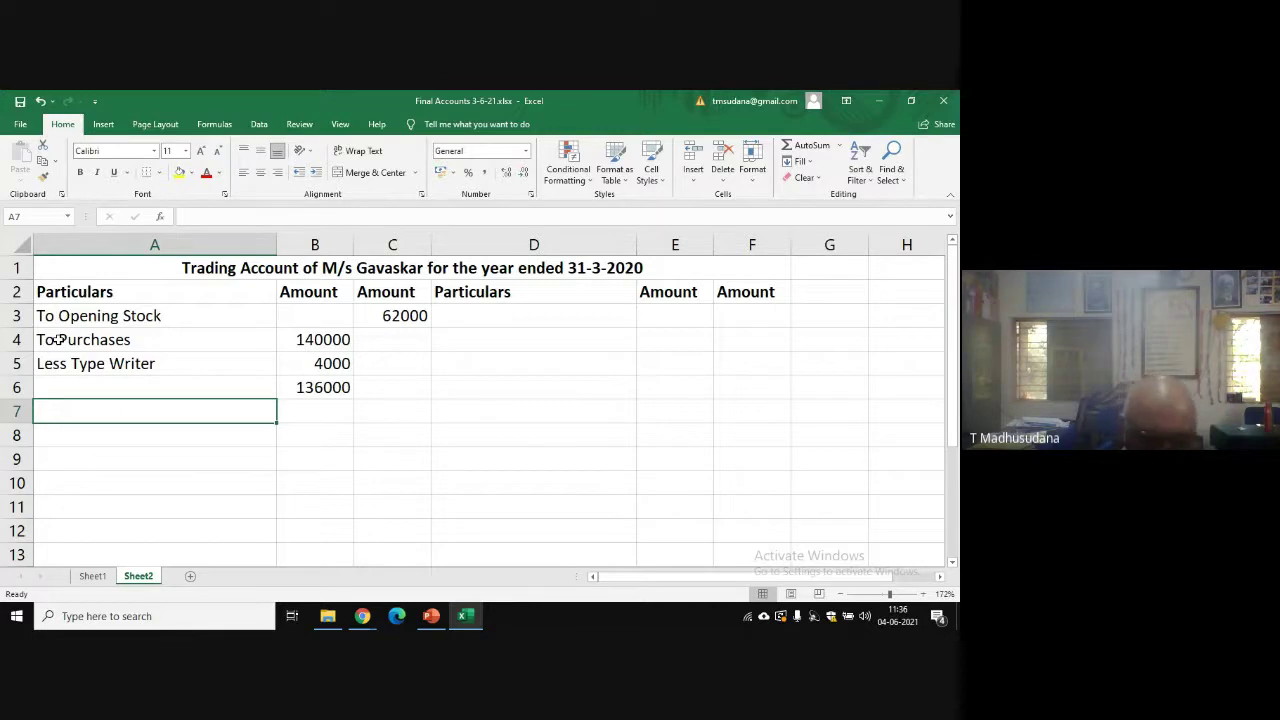
{"action": "type", "text": "Less "}
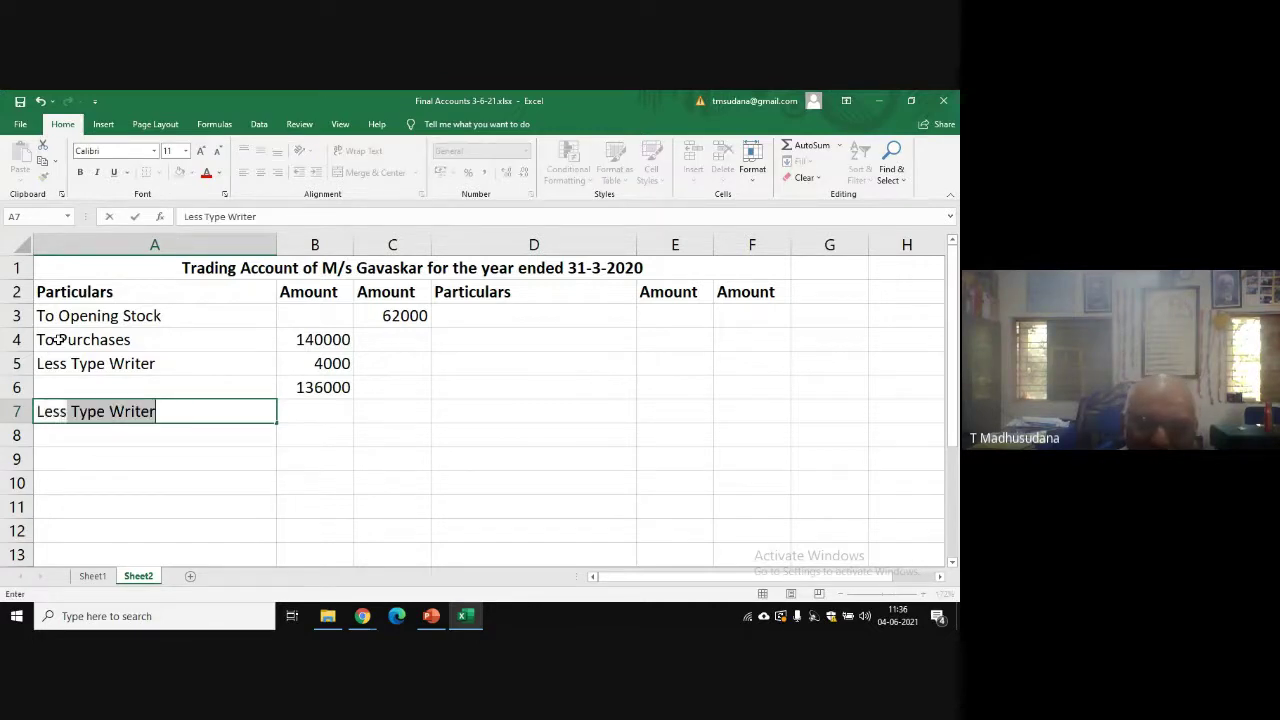
{"action": "type", "text": "[i"}
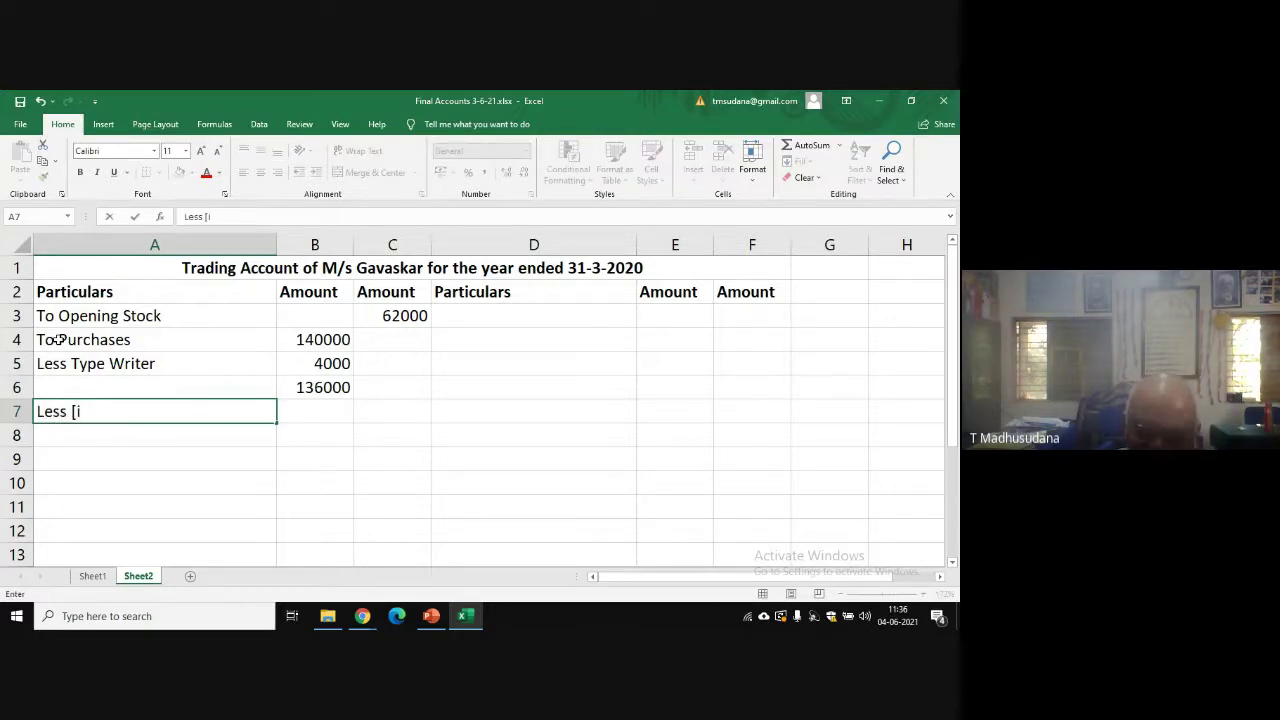
{"action": "key", "text": "BackSpace"}
{"action": "key", "text": "BackSpace"}
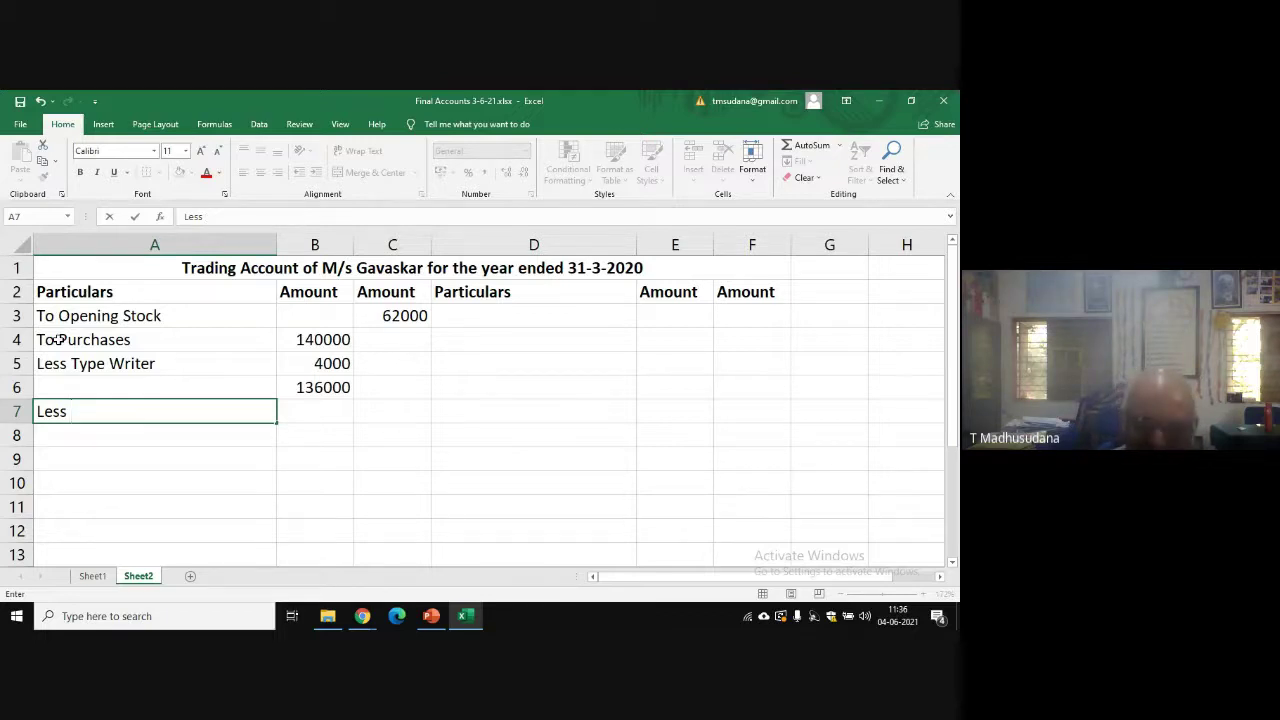
{"action": "type", "text": "Purcha"}
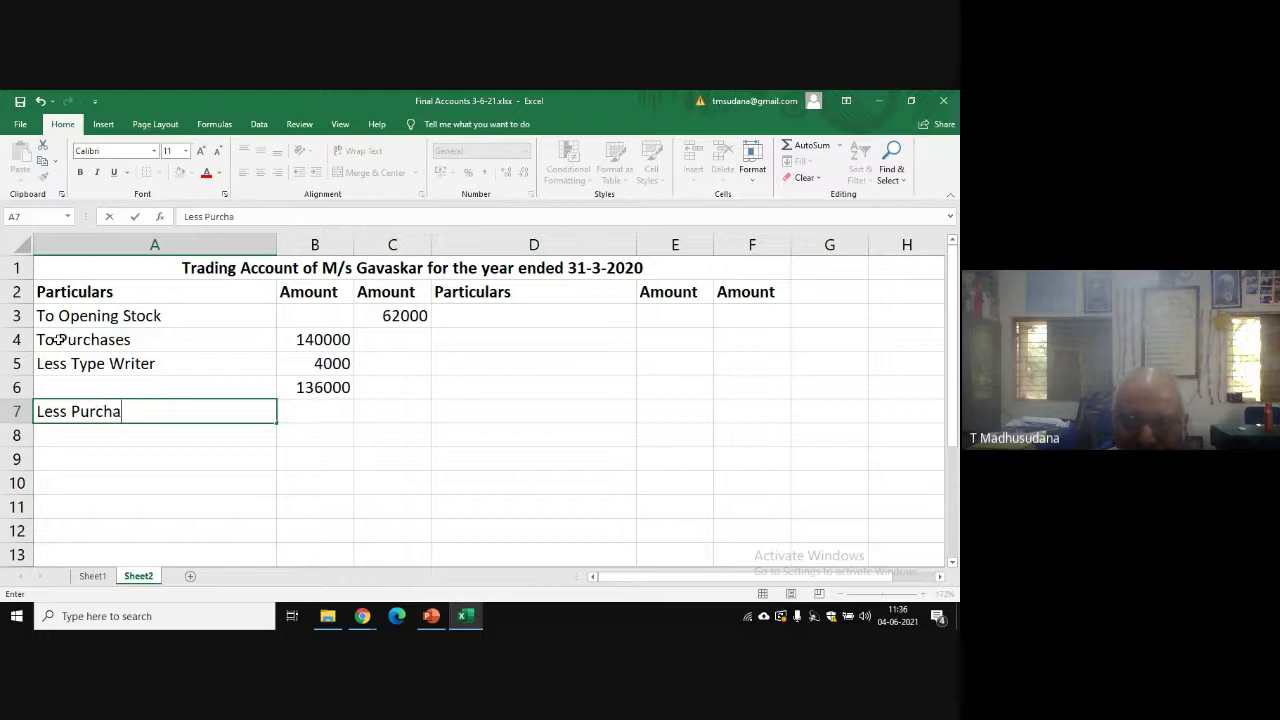
{"action": "type", "text": "se returns"}
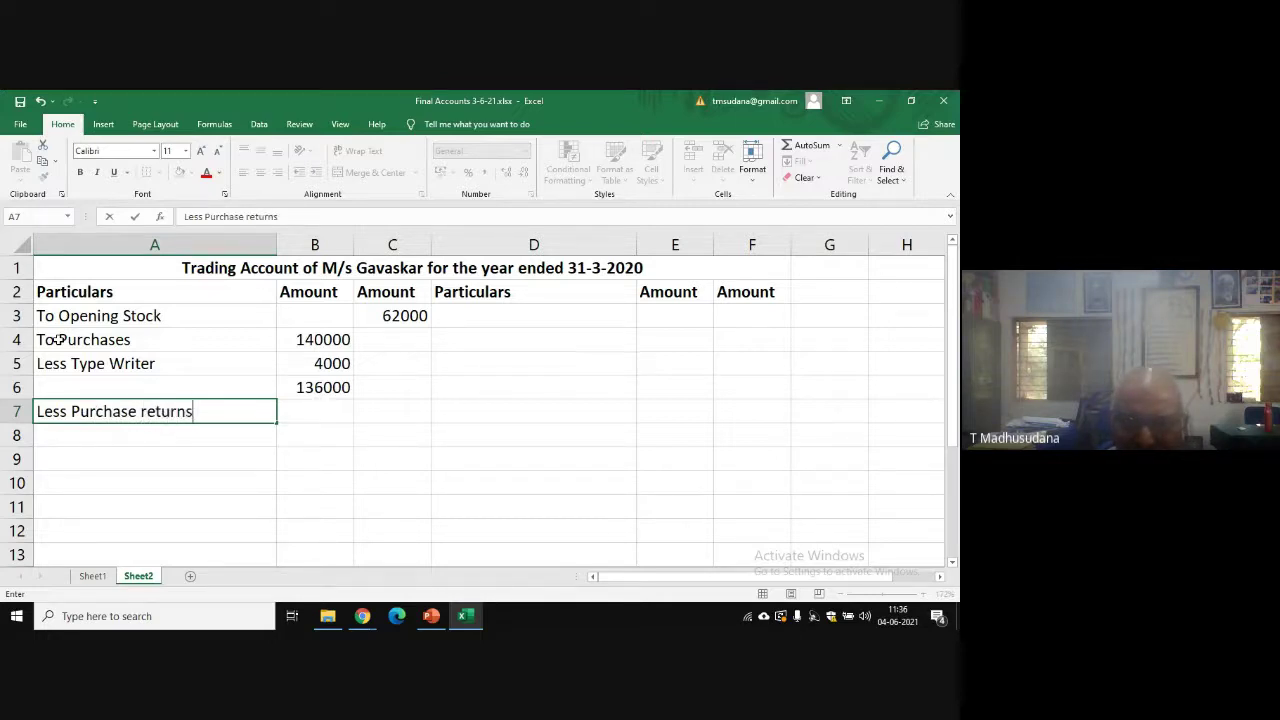
{"action": "key", "text": "Tab"}
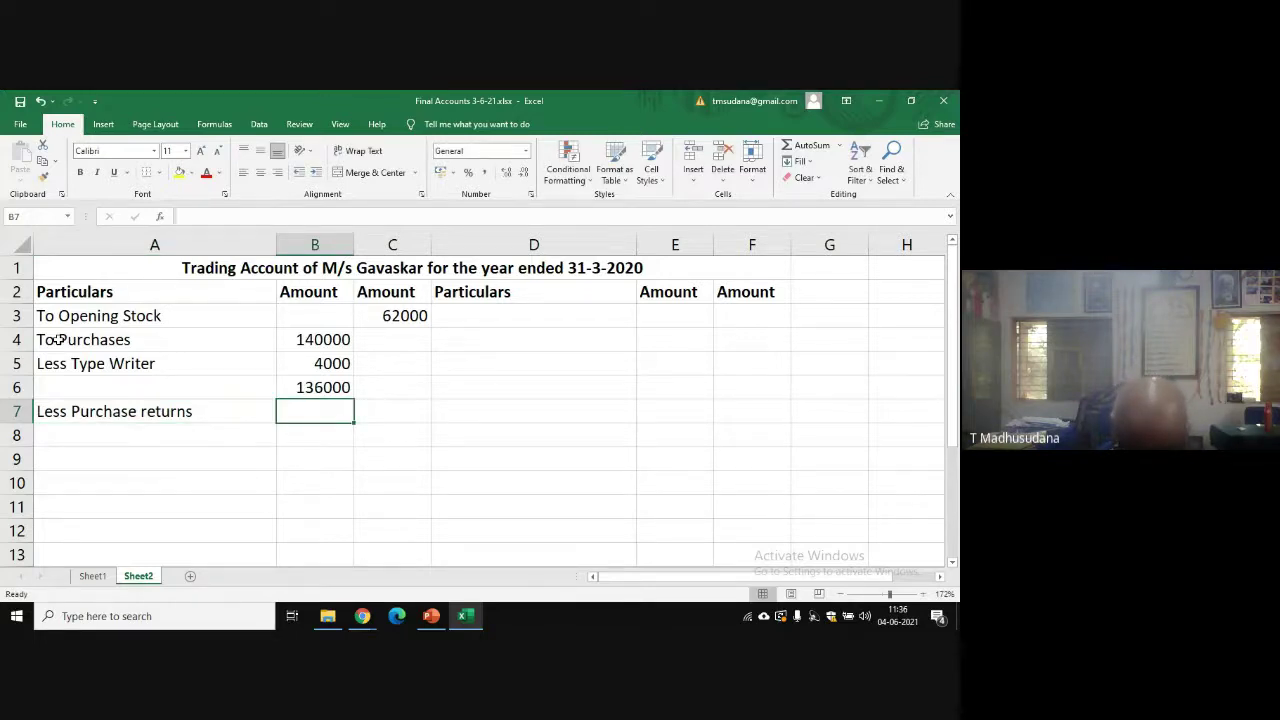
{"action": "type", "text": "2600"}
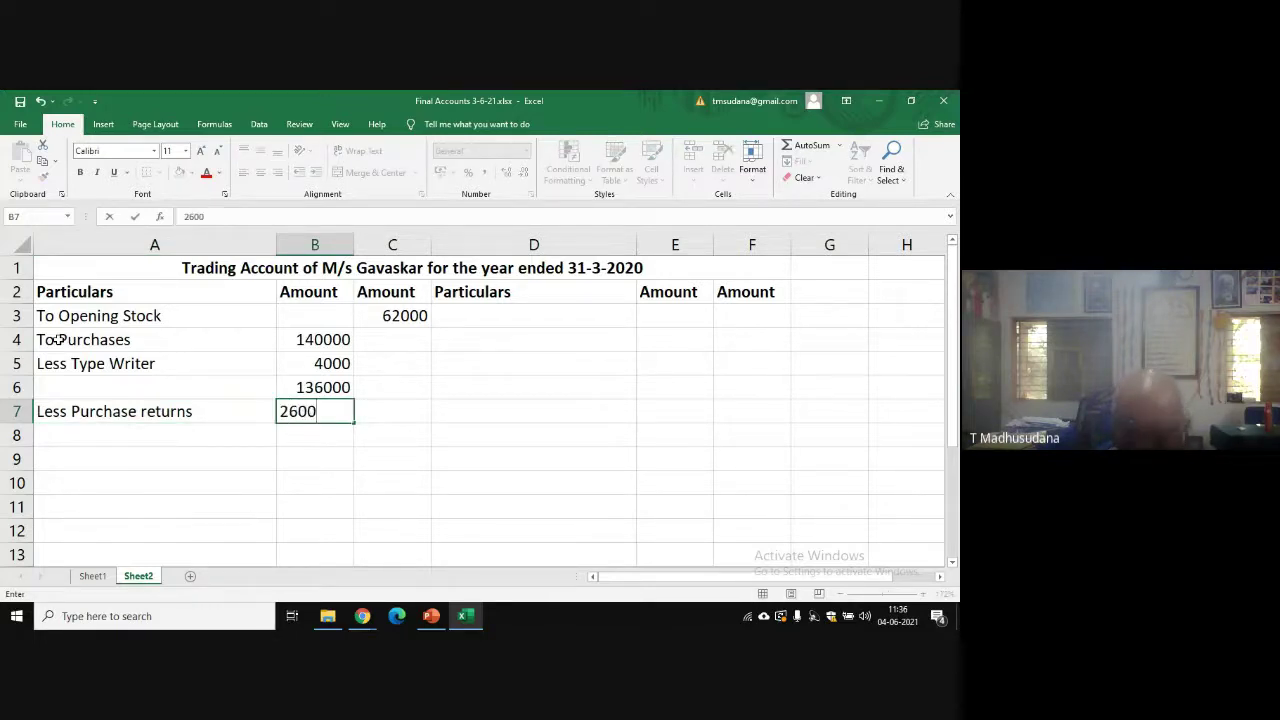
{"action": "key", "text": "Tab"}
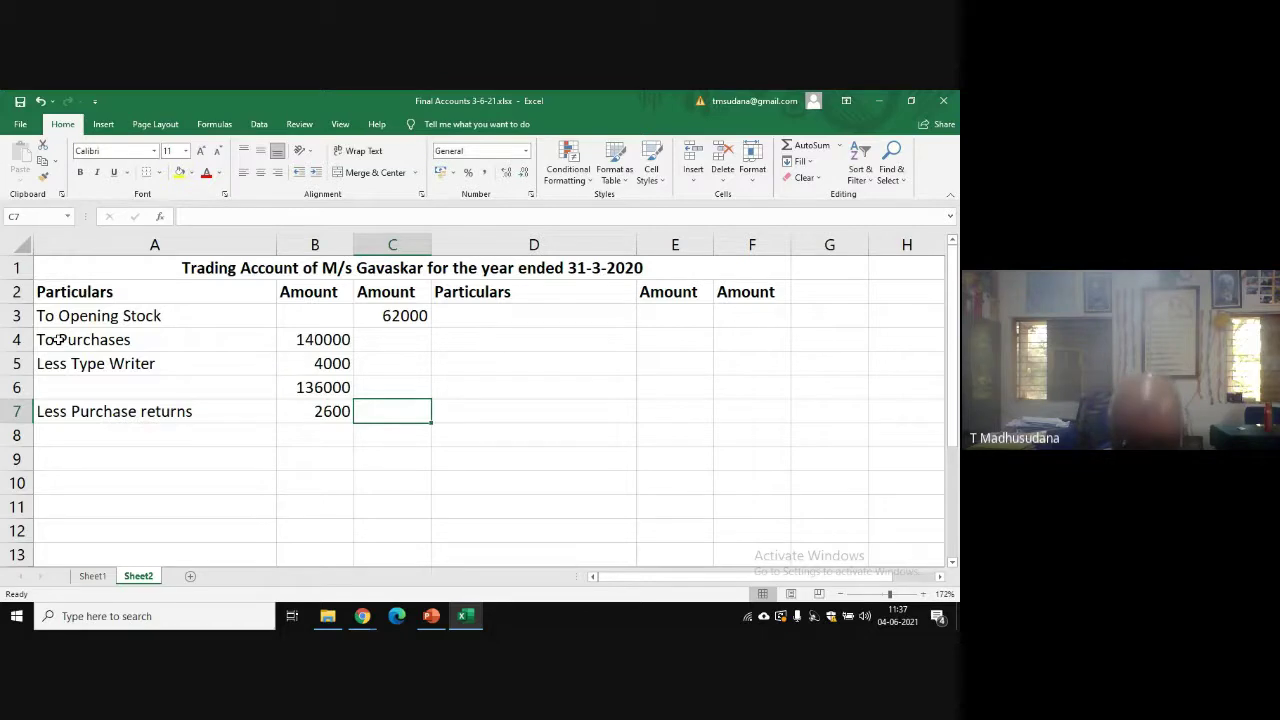
- Enter the net purchases figure 133400 in cell C7, beside the purchase returns deduction
{"action": "type", "text": "1"}
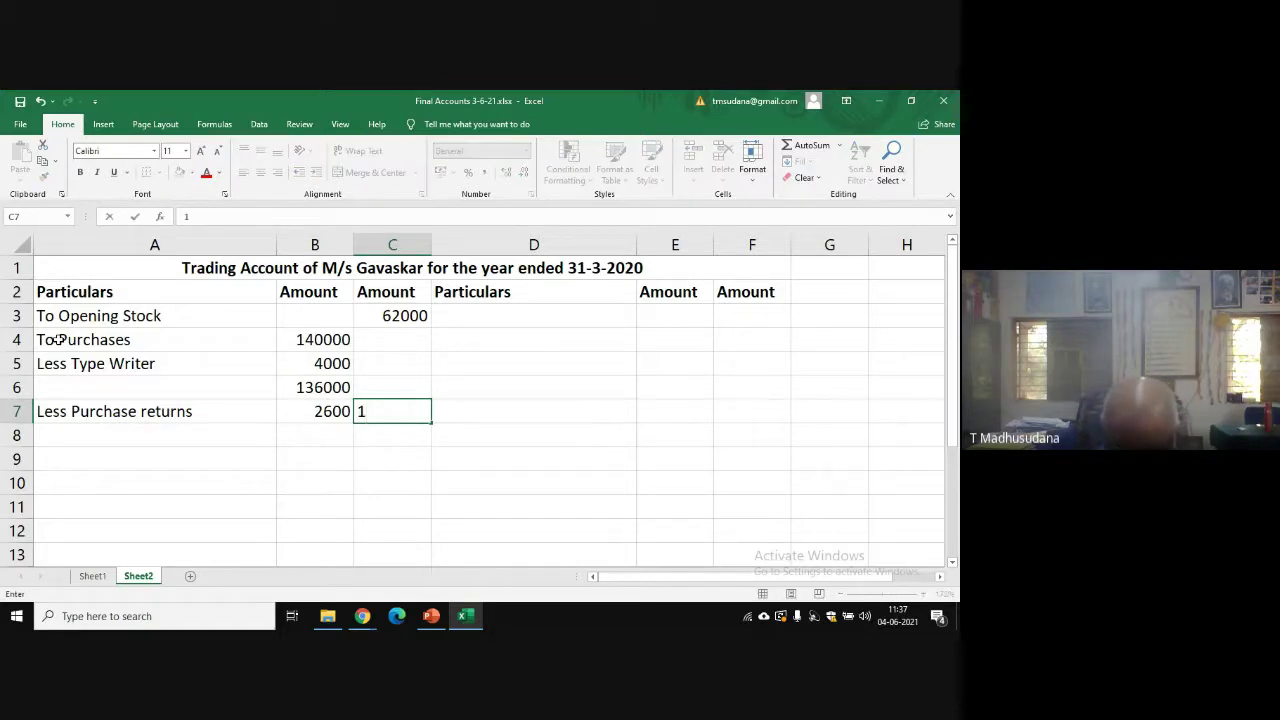
{"action": "type", "text": "33400"}
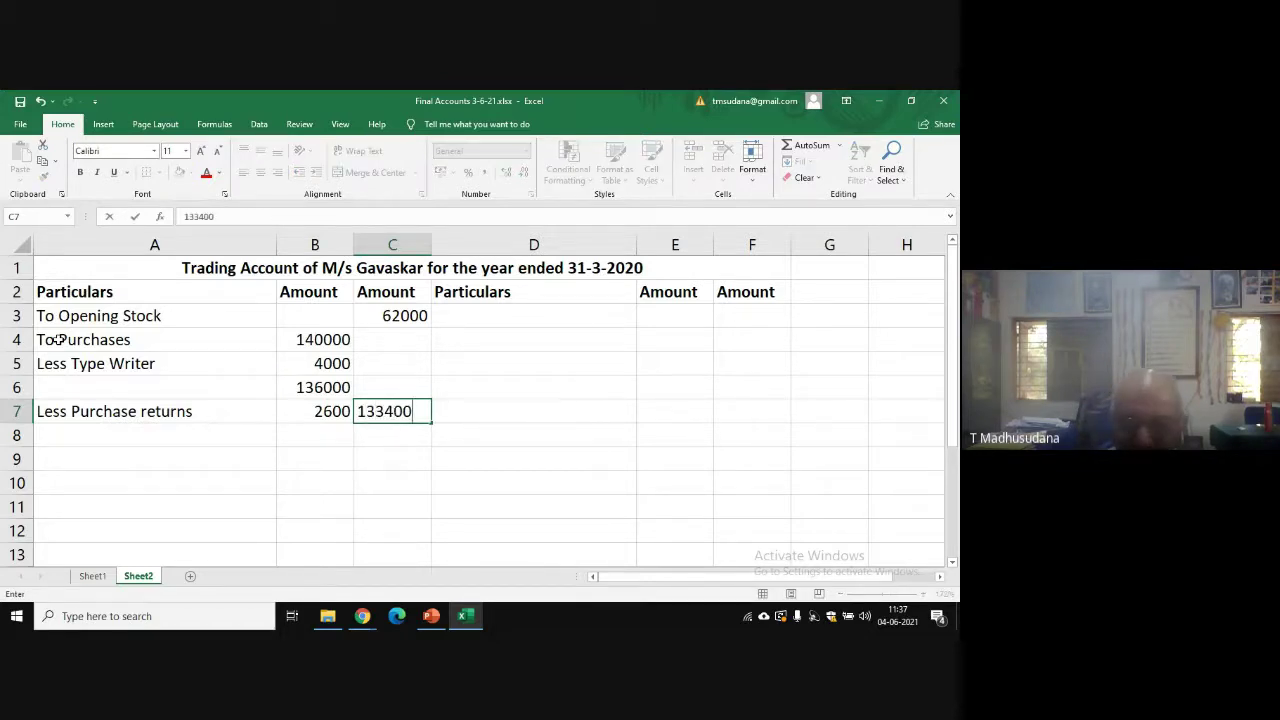
{"action": "key", "text": "Return"}
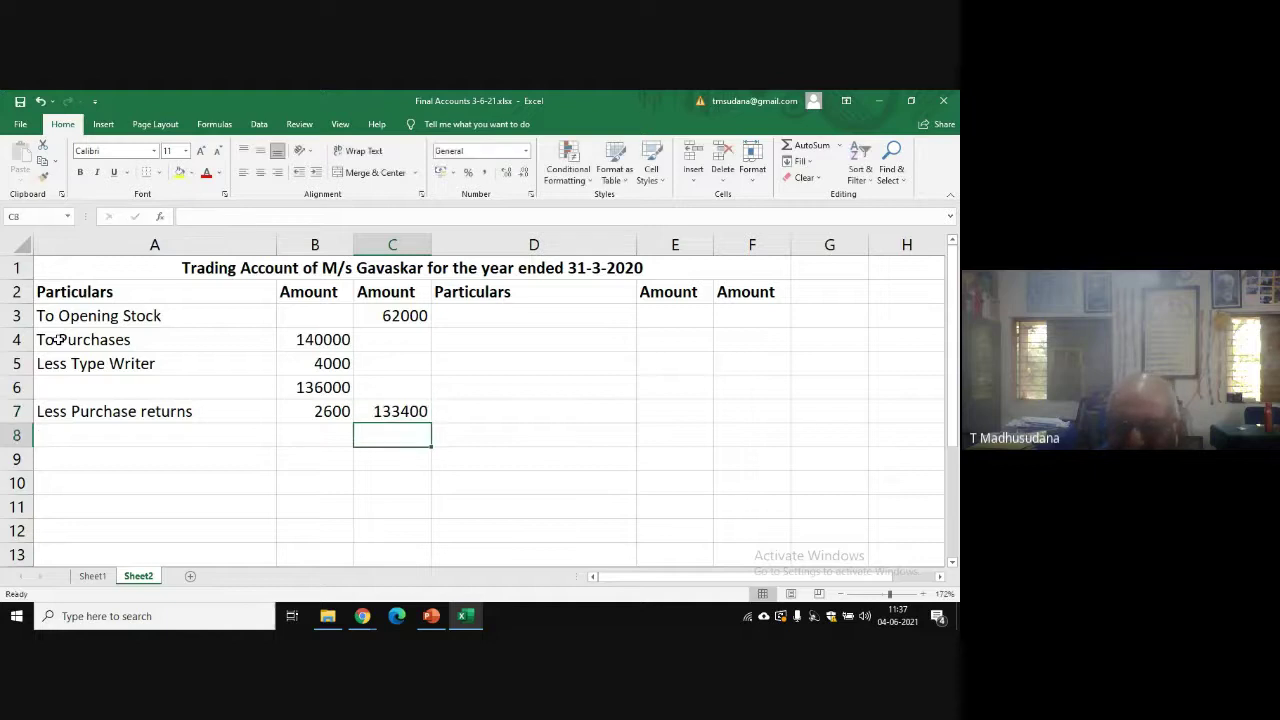
{"action": "key", "text": "Up"}
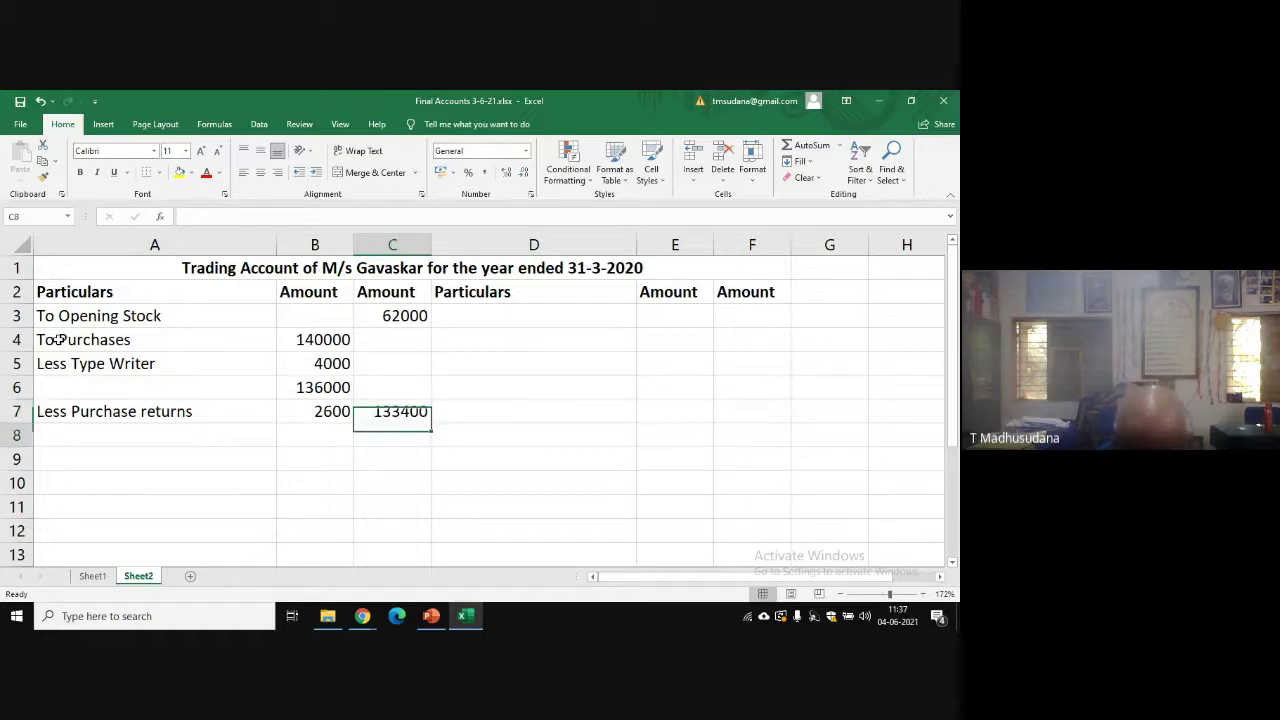
- Enter the label "To Freight on purchases" in cell A8, below the purchase returns row
{"action": "key", "text": "Down"}
{"action": "key", "text": "Left"}
{"action": "key", "text": "Left"}
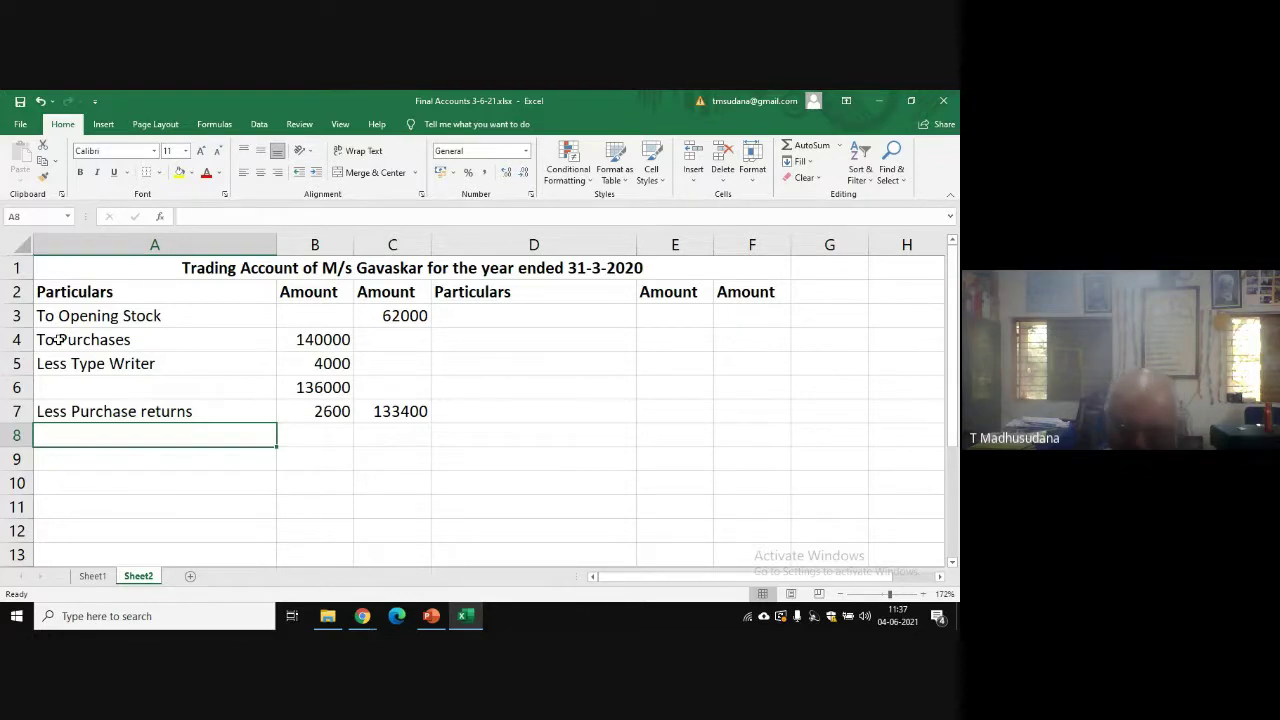
{"action": "type", "text": "F"}
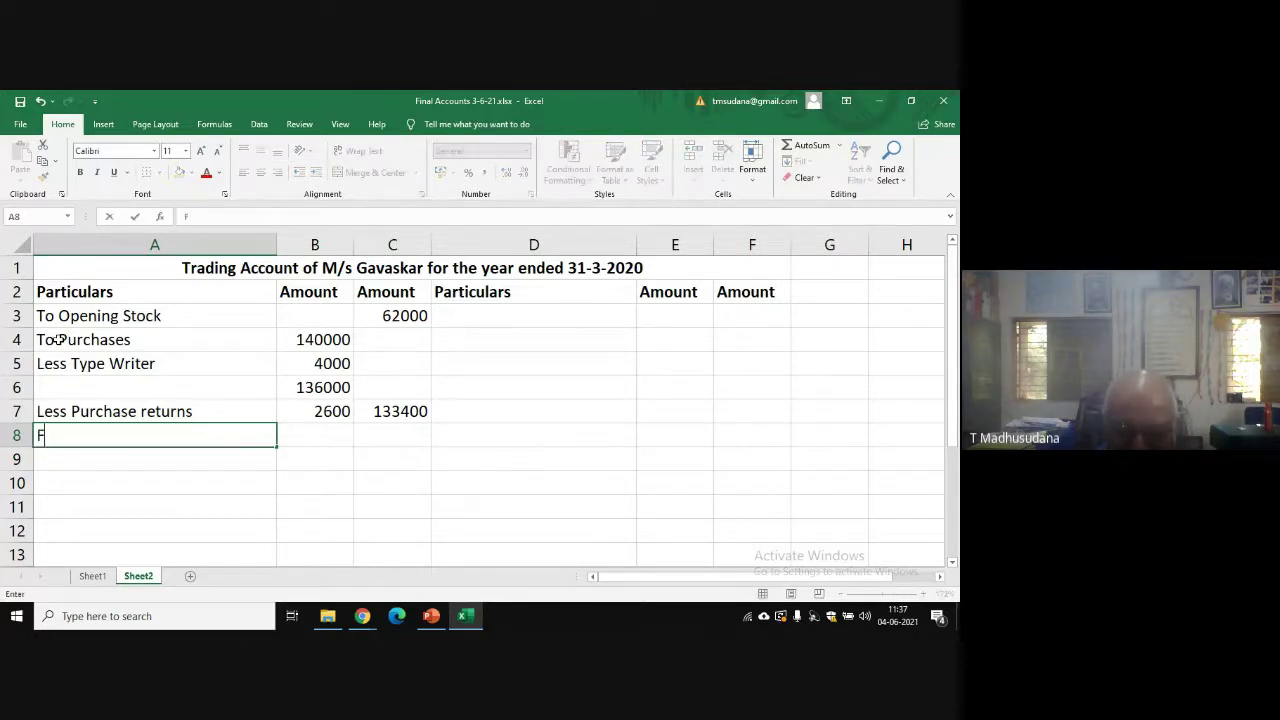
{"action": "type", "text": "re"}
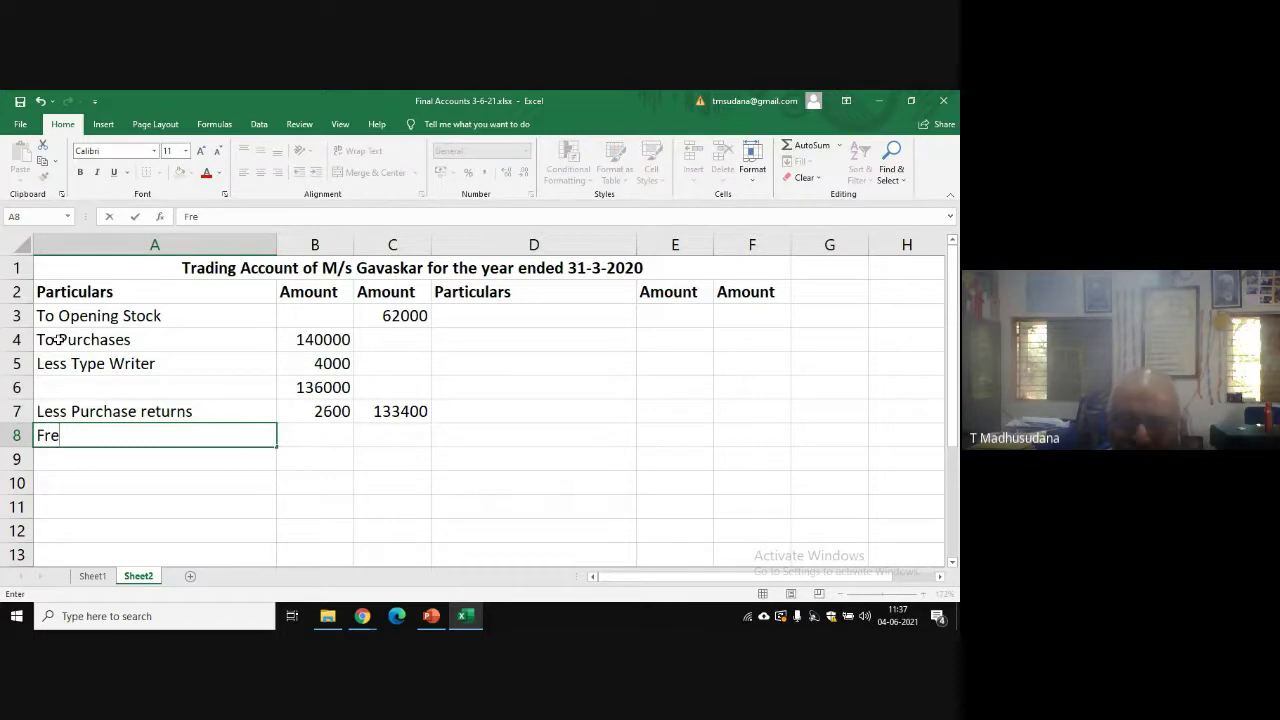
{"action": "key", "text": "BackSpace"}
{"action": "key", "text": "BackSpace"}
{"action": "key", "text": "BackSpace"}
{"action": "type", "text": "To"}
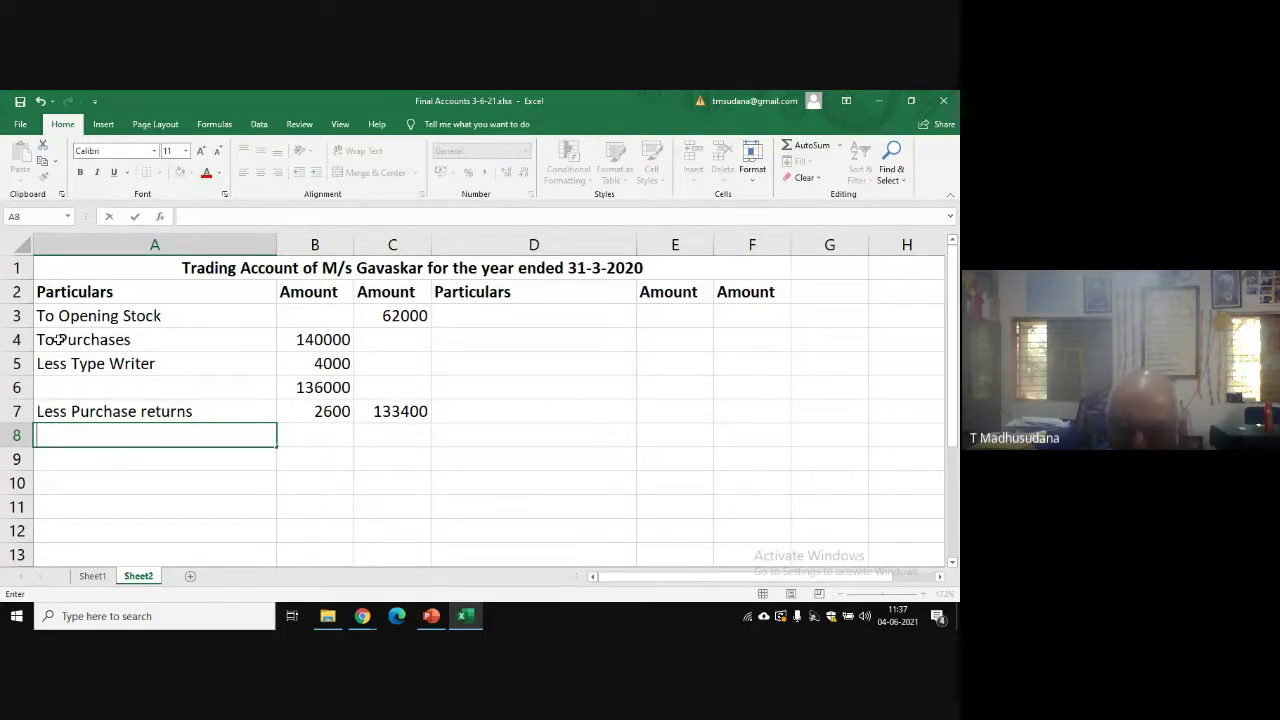
{"action": "type", "text": " f"}
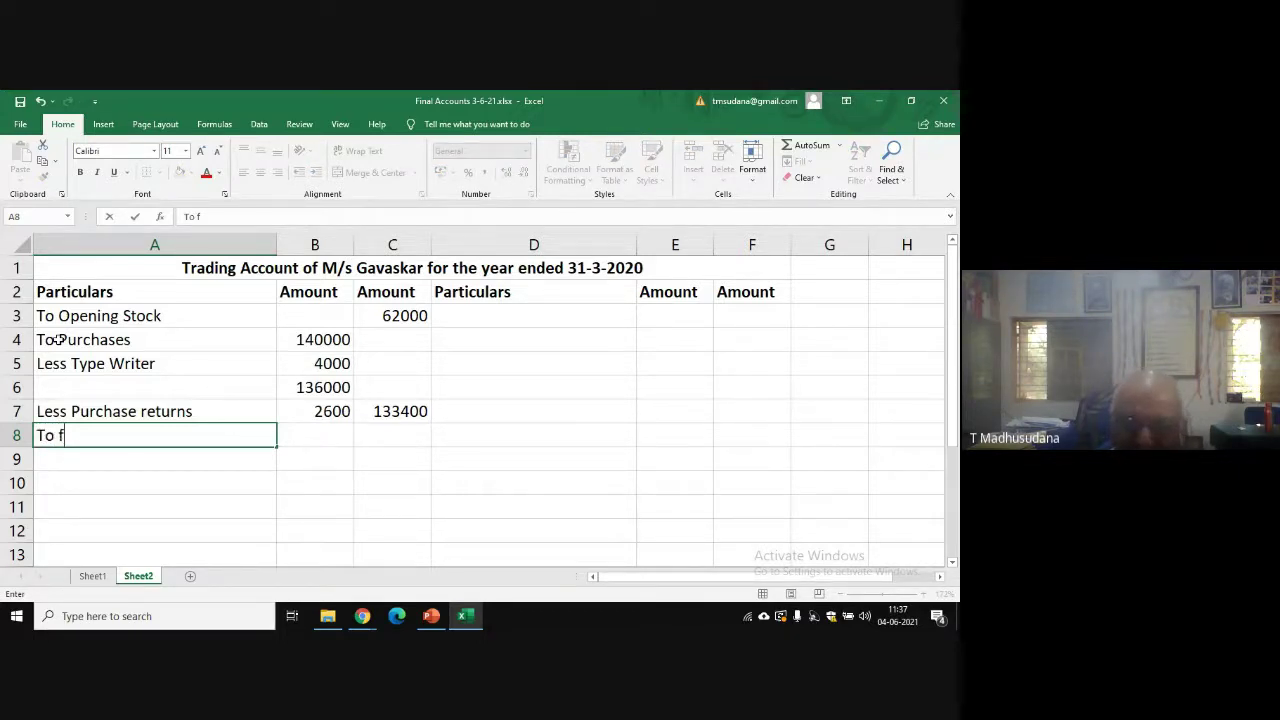
{"action": "key", "text": "BackSpace"}
{"action": "type", "text": "Freight"}
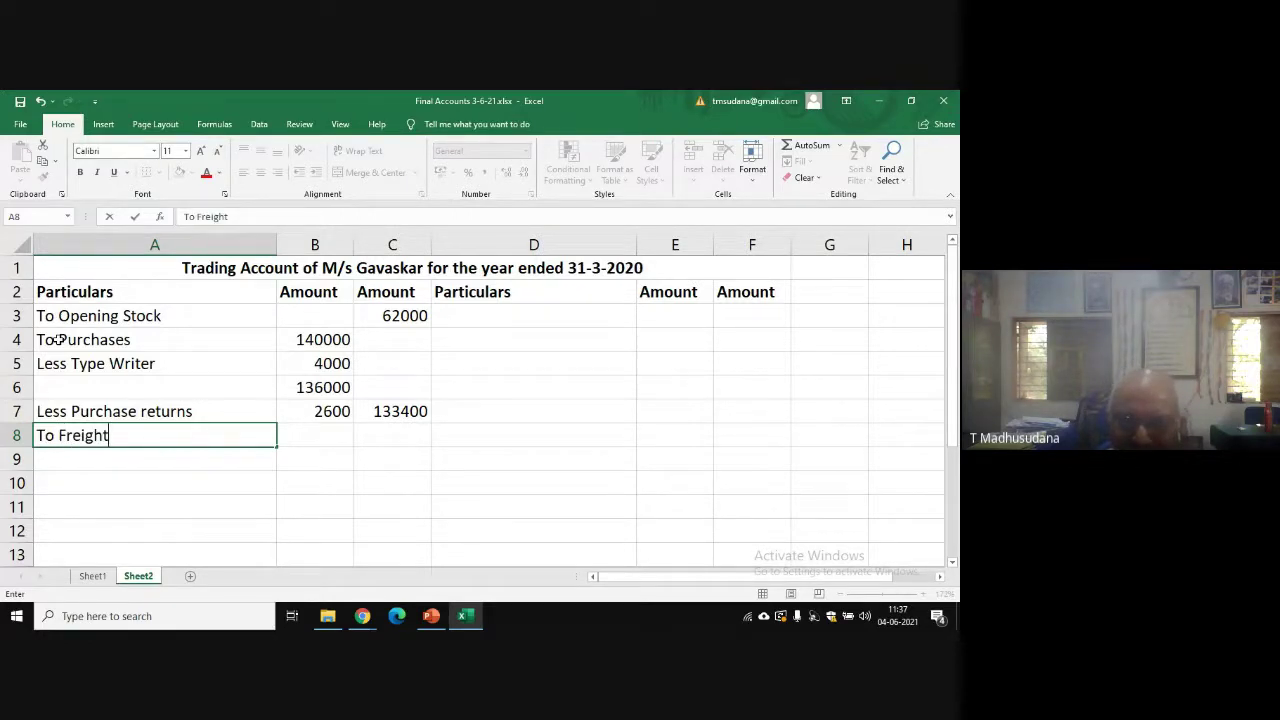
{"action": "type", "text": " on"}
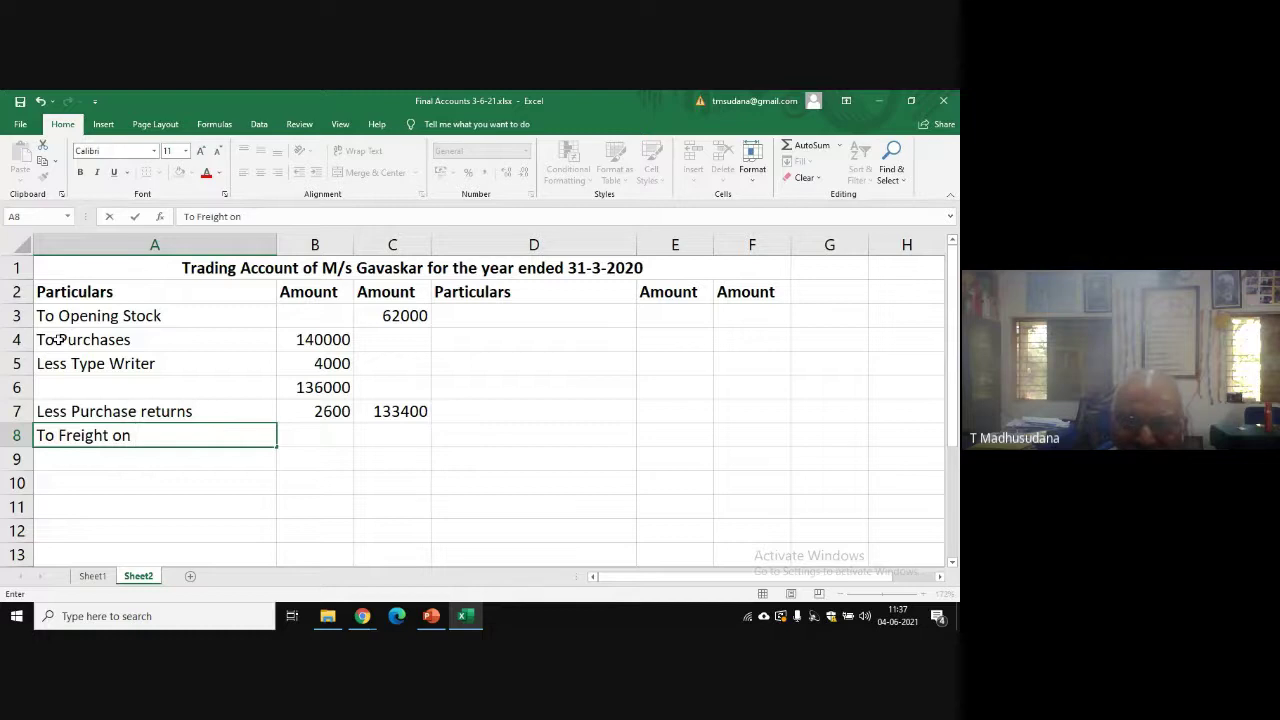
{"action": "type", "text": " purchases"}
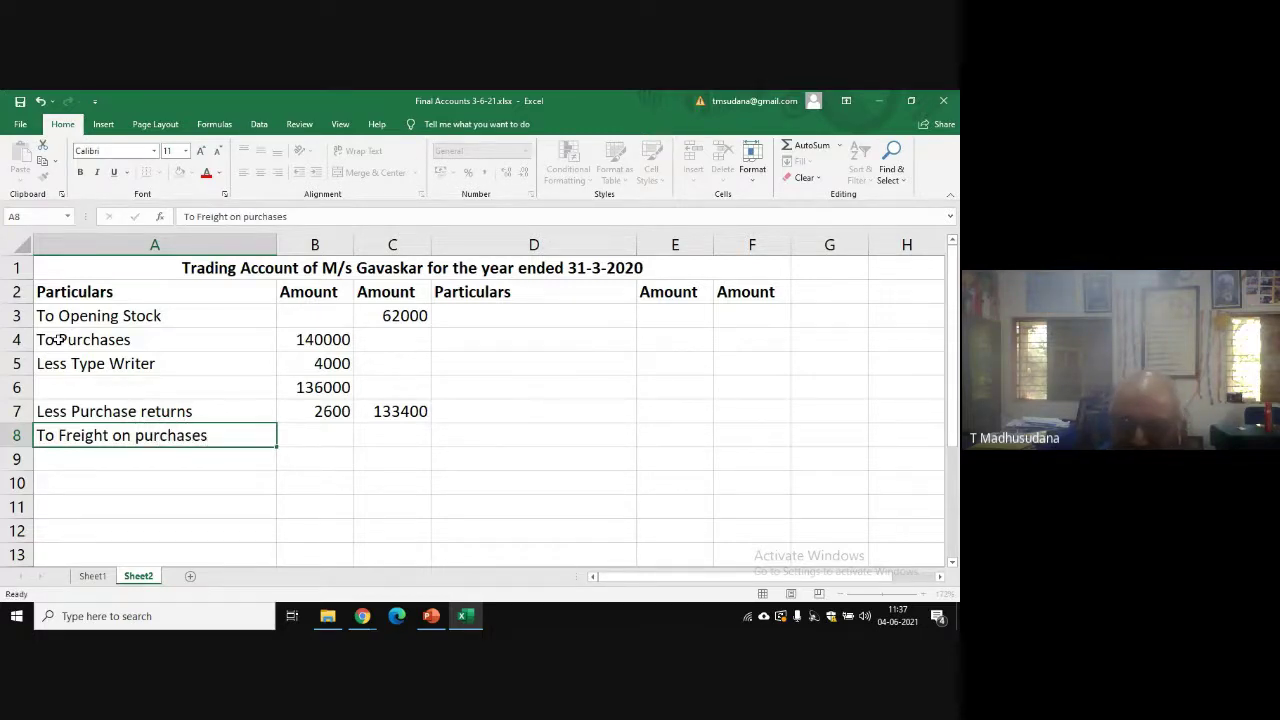
- Enter the freight amount 1200 in cell C8
{"action": "key", "text": "Tab"}
{"action": "key", "text": "Tab"}
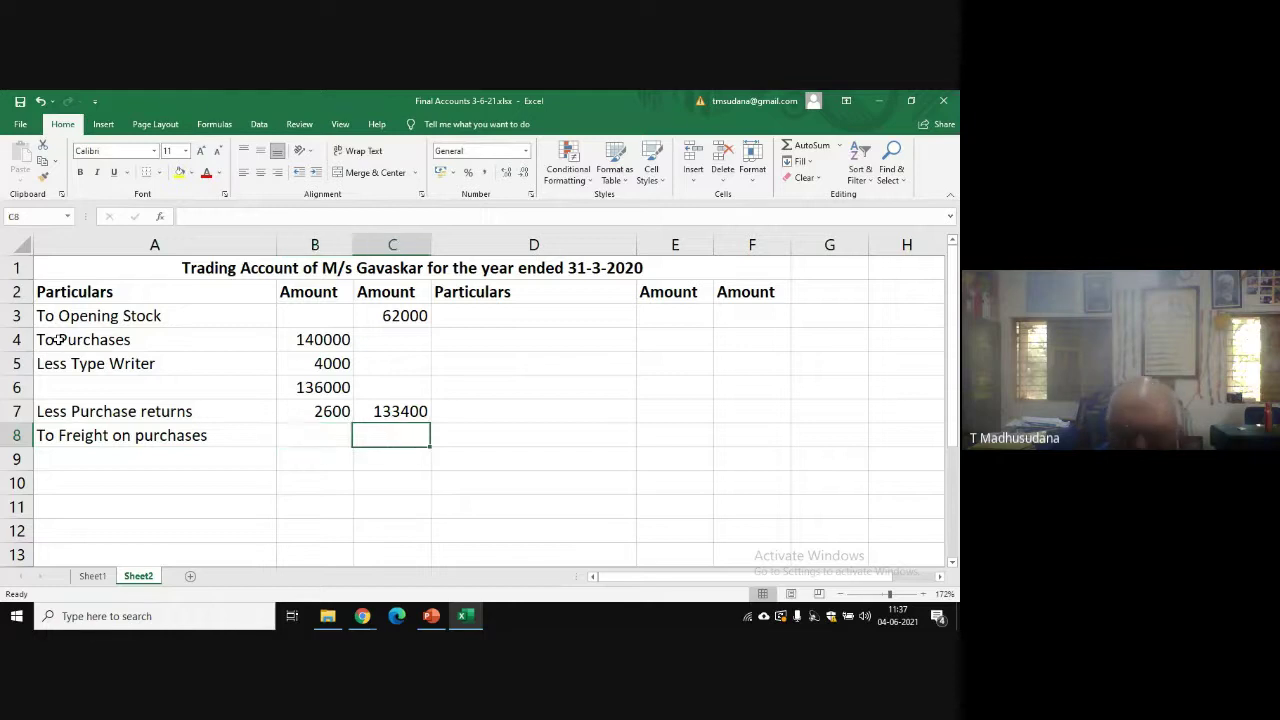
{"action": "type", "text": "12"}
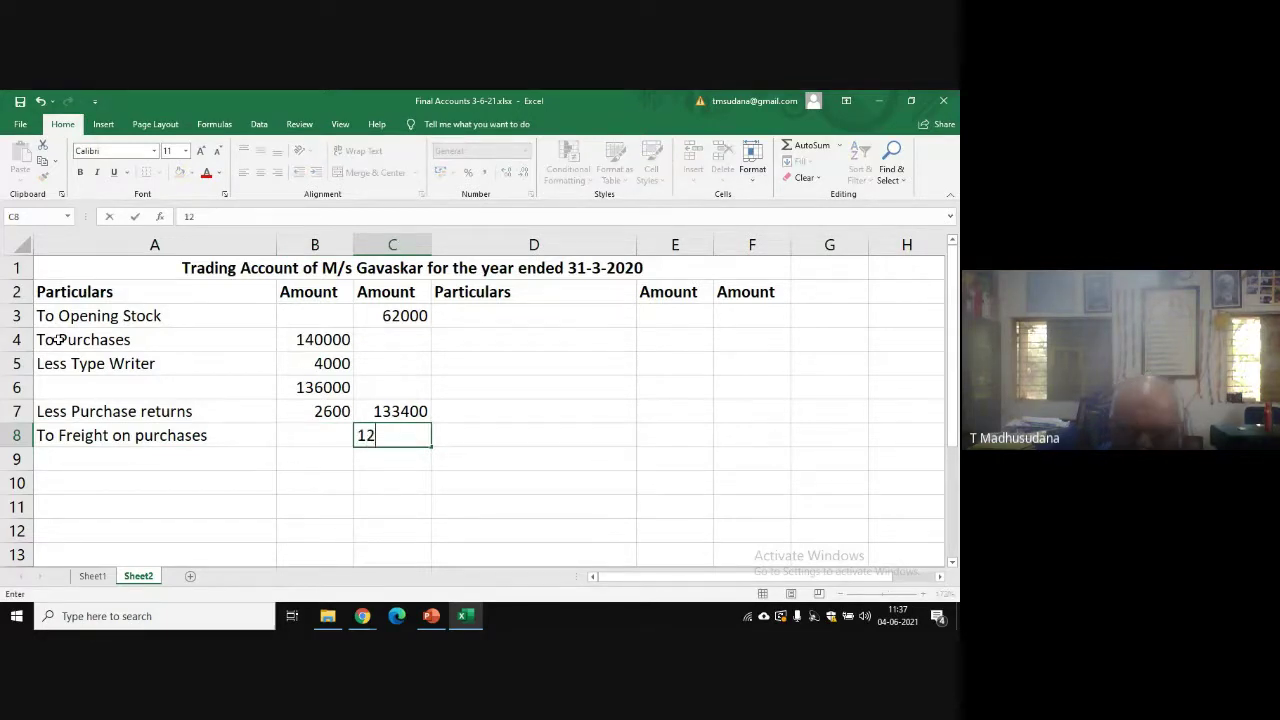
{"action": "type", "text": "00"}
{"action": "key", "text": "Return"}
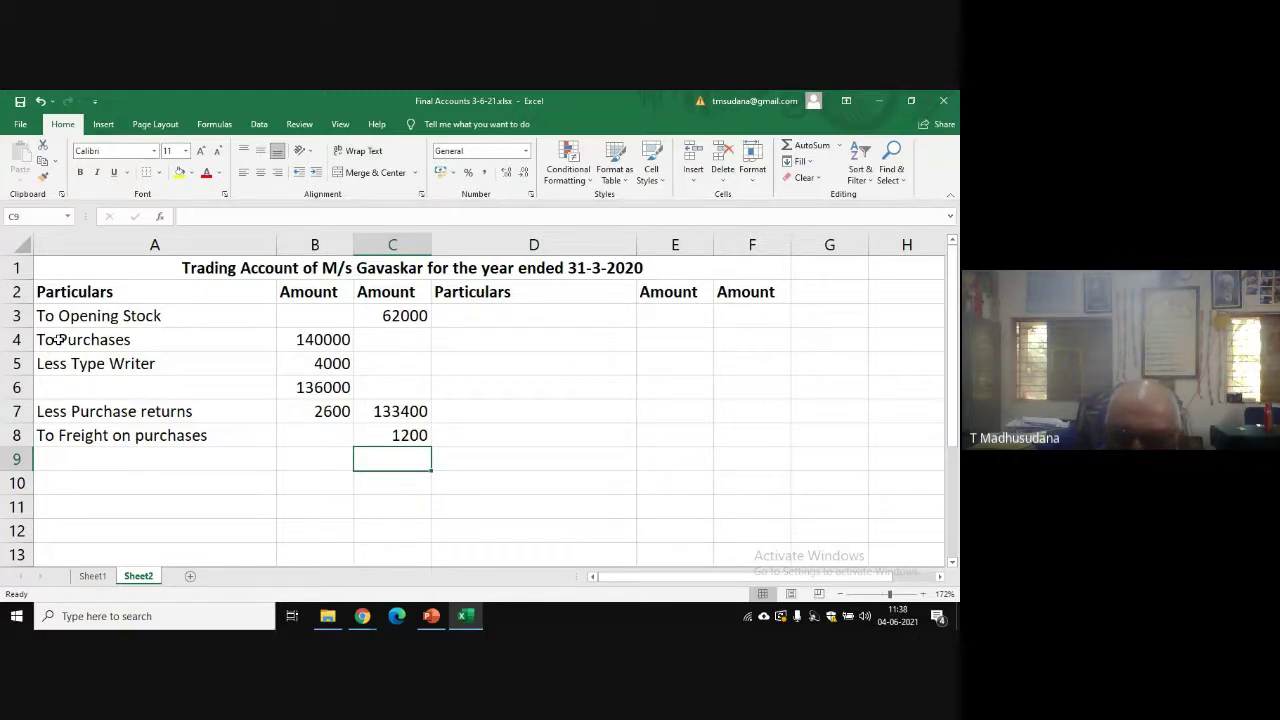
- Enter "By Sales" in cell D3 on the credit side with the amount 230000 in cell E3
{"action": "key", "text": "Up"}
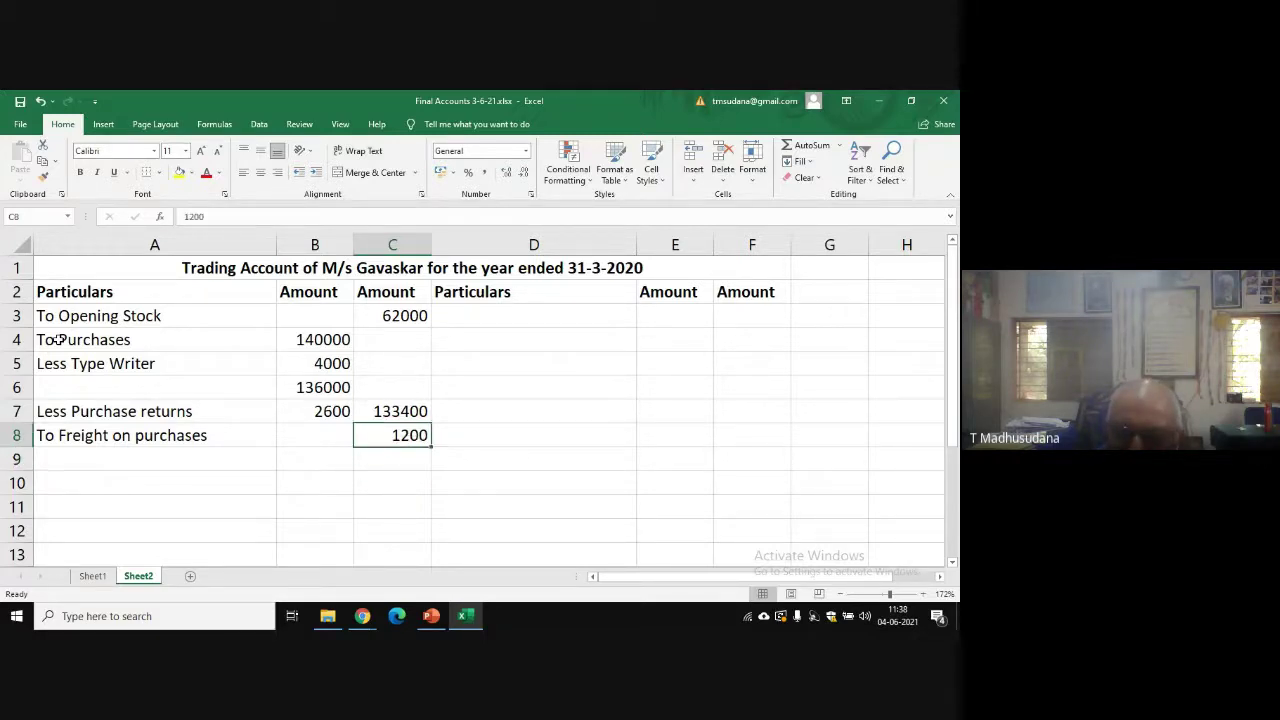
{"action": "key", "text": "Right"}
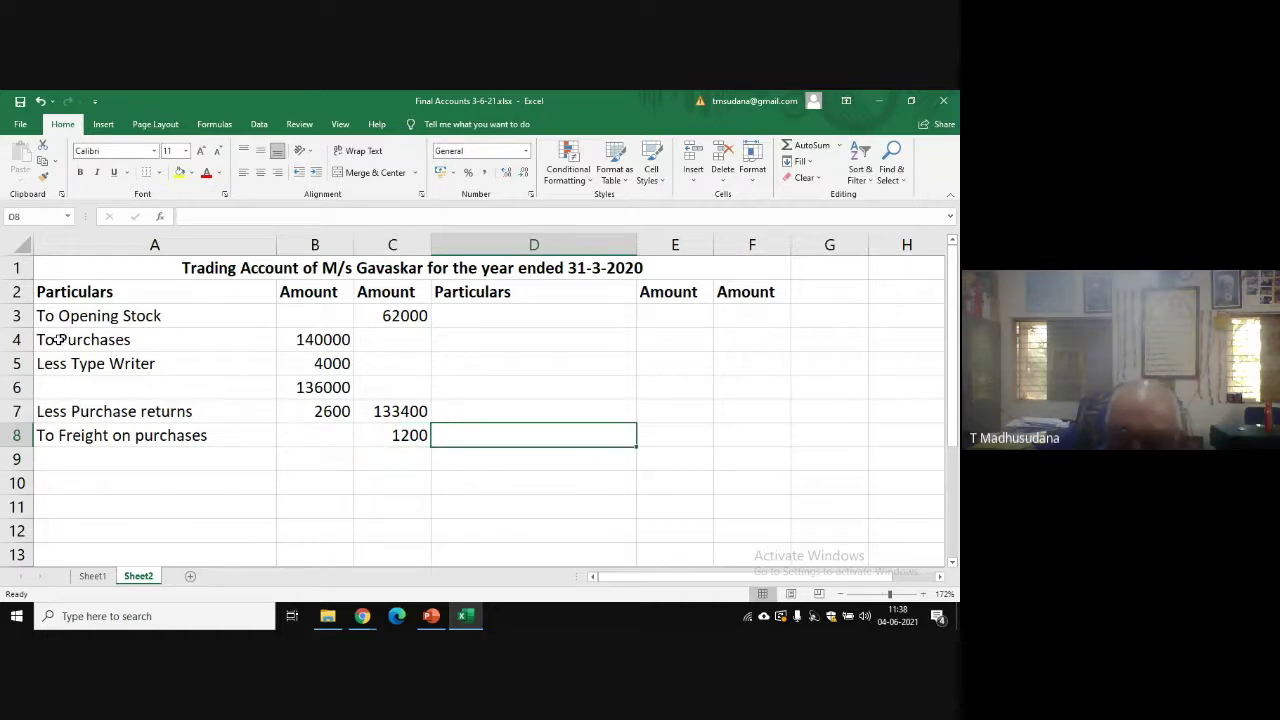
{"action": "key", "text": "Up"}
{"action": "key", "text": "Up"}
{"action": "key", "text": "Up"}
{"action": "key", "text": "Up"}
{"action": "key", "text": "Up"}
{"action": "key", "text": "Up"}
{"action": "key", "text": "Down"}
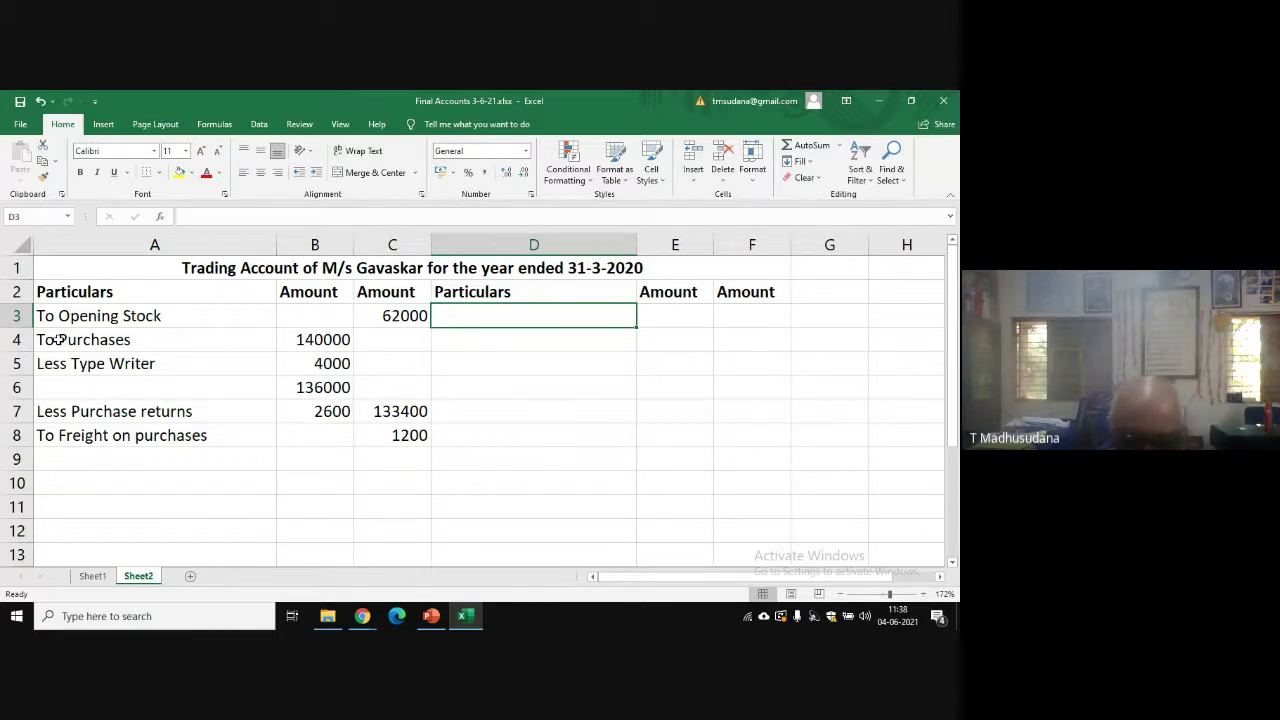
{"action": "type", "text": "By"}
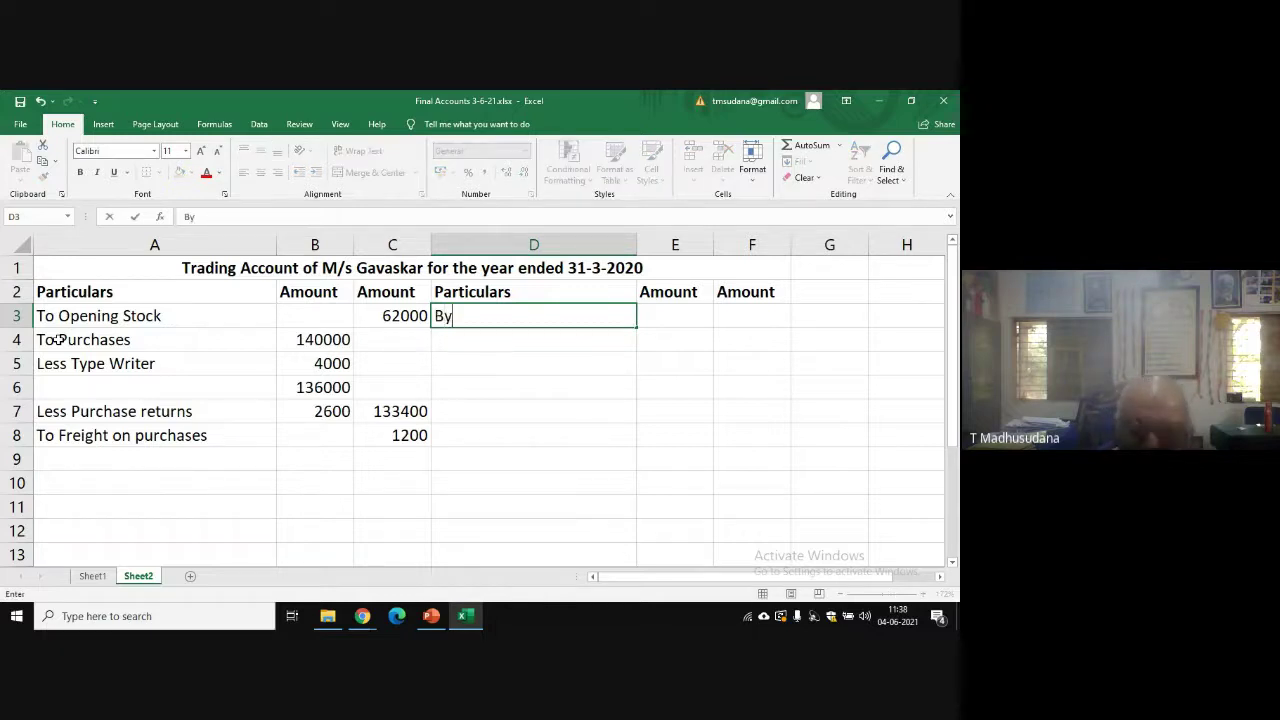
{"action": "type", "text": " Sales"}
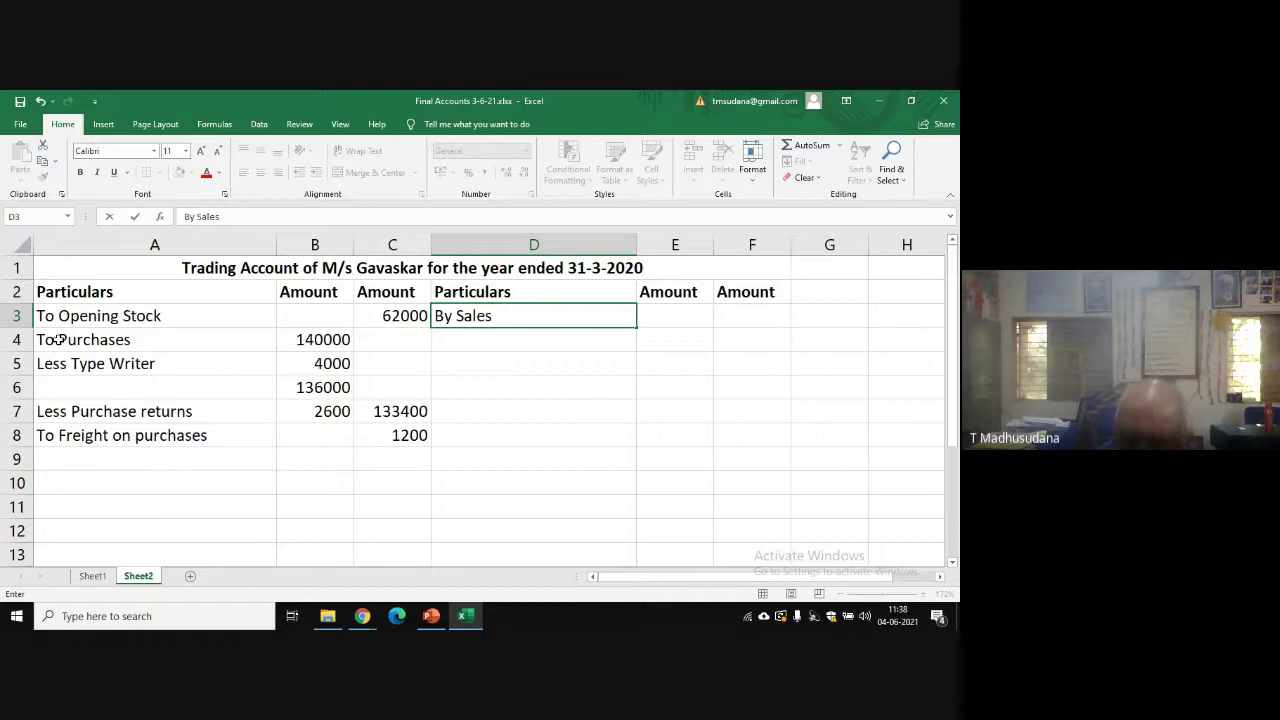
{"action": "key", "text": "Tab"}
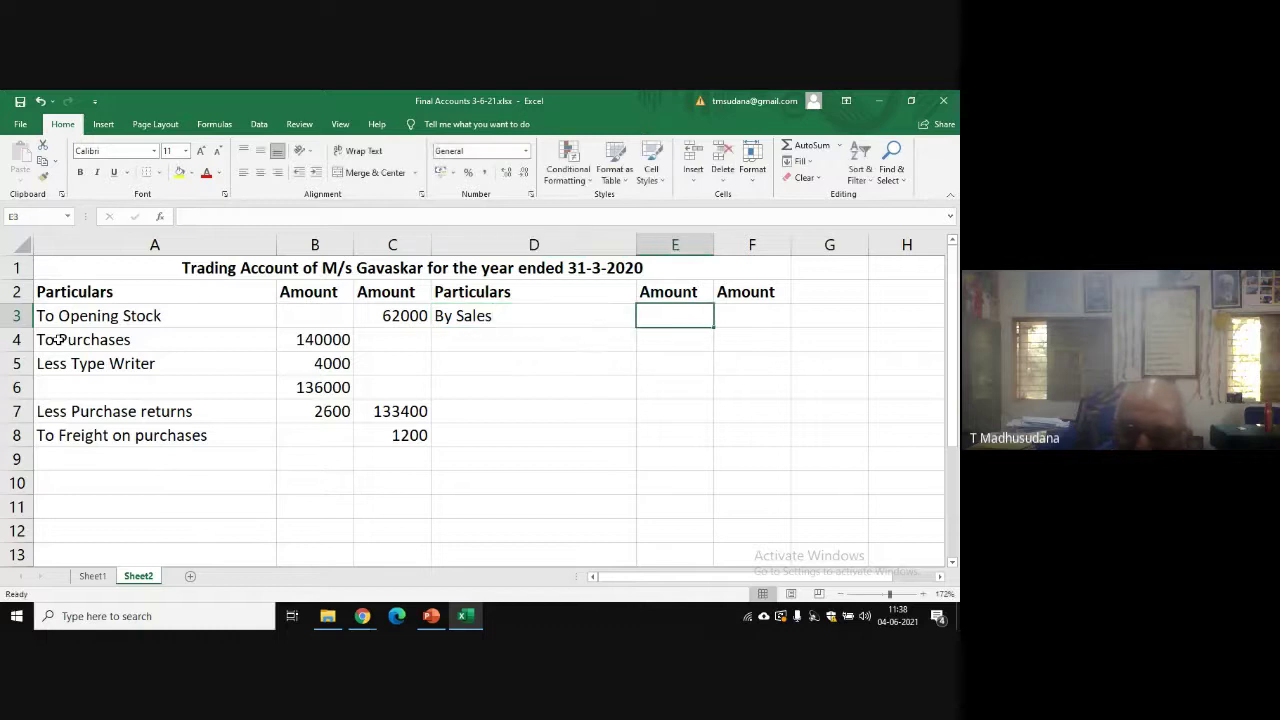
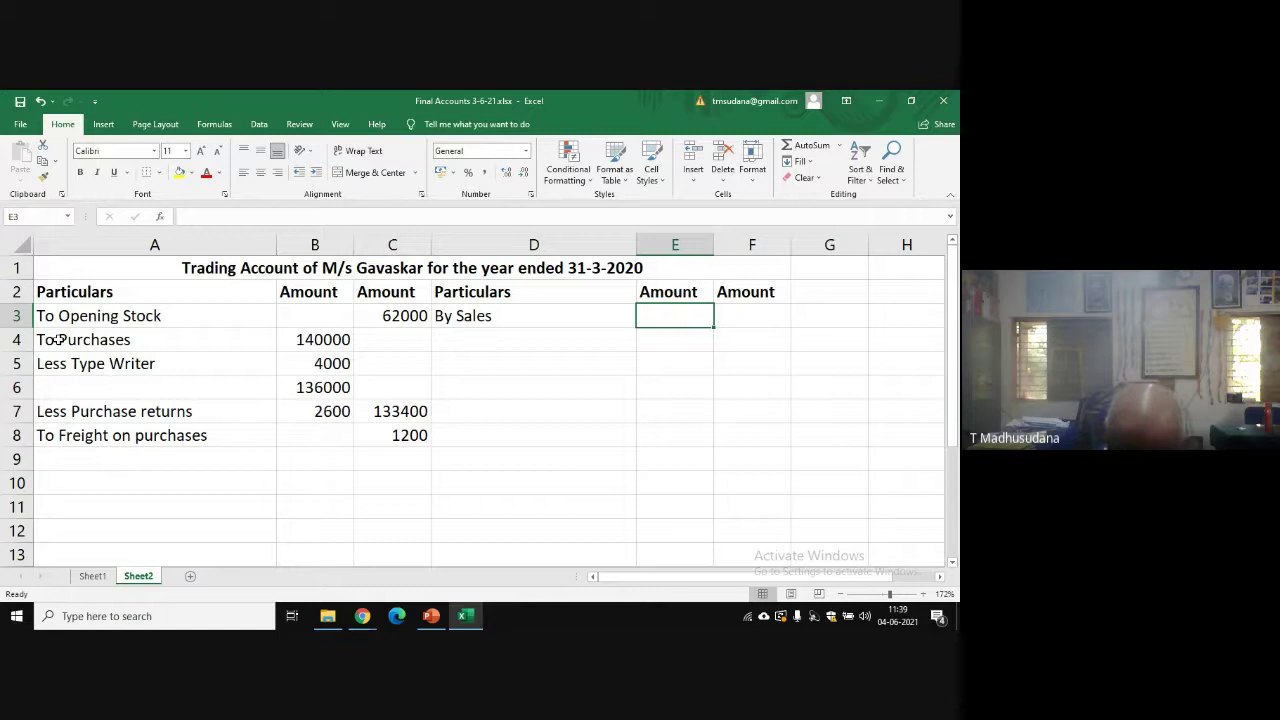
{"action": "type", "text": "230"}
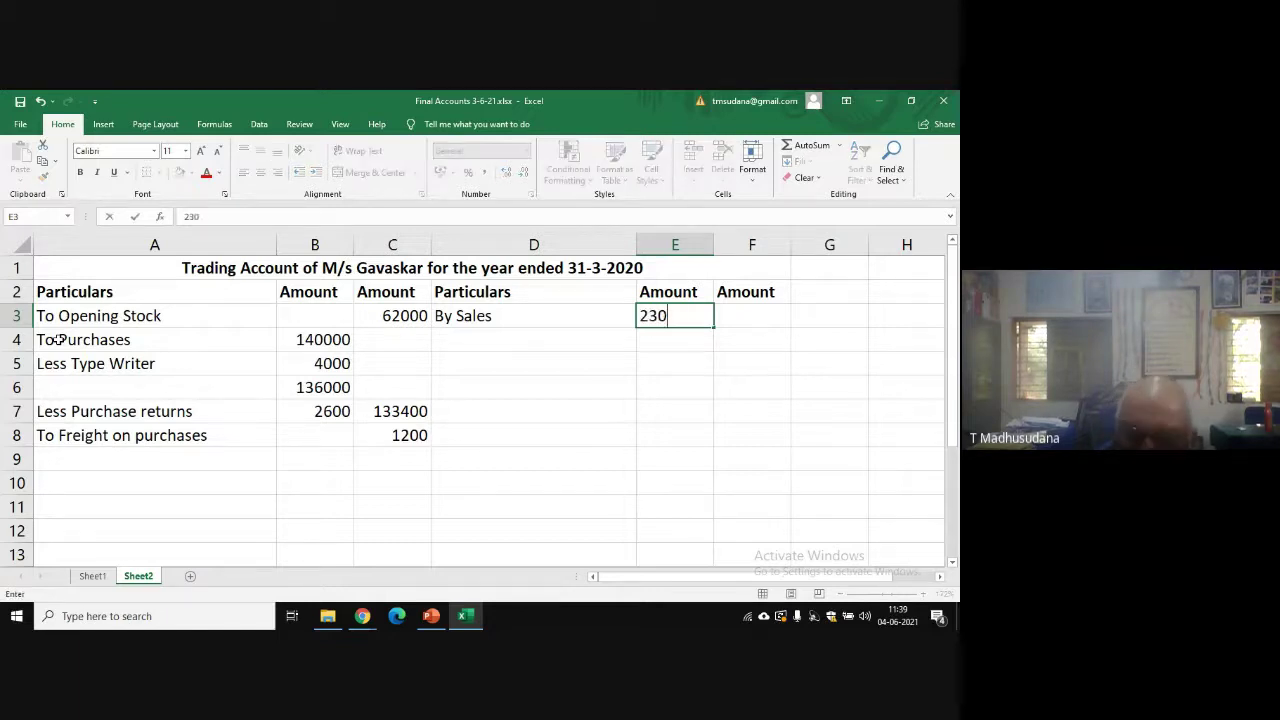
{"action": "type", "text": "000"}
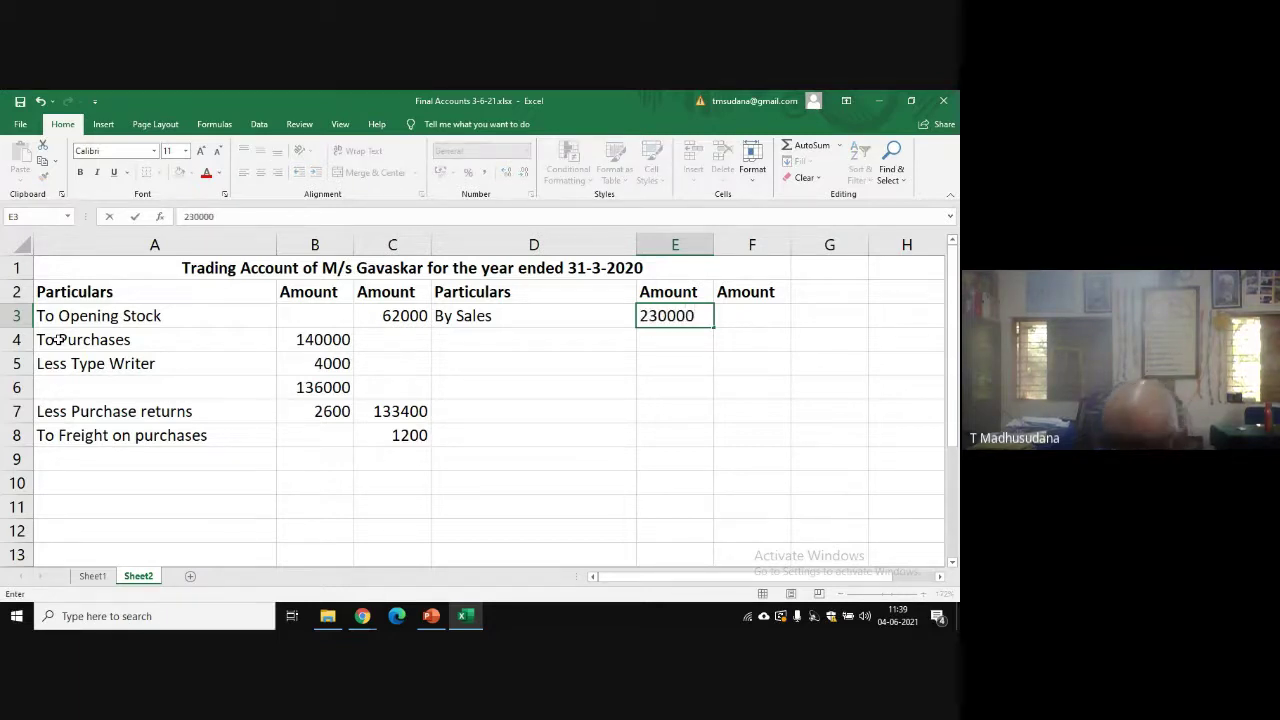
{"action": "key", "text": "Return"}
- Enter the deduction "Less Steel Table" in cell D4 with the amount 1400 in cell E4
{"action": "key", "text": "Left"}
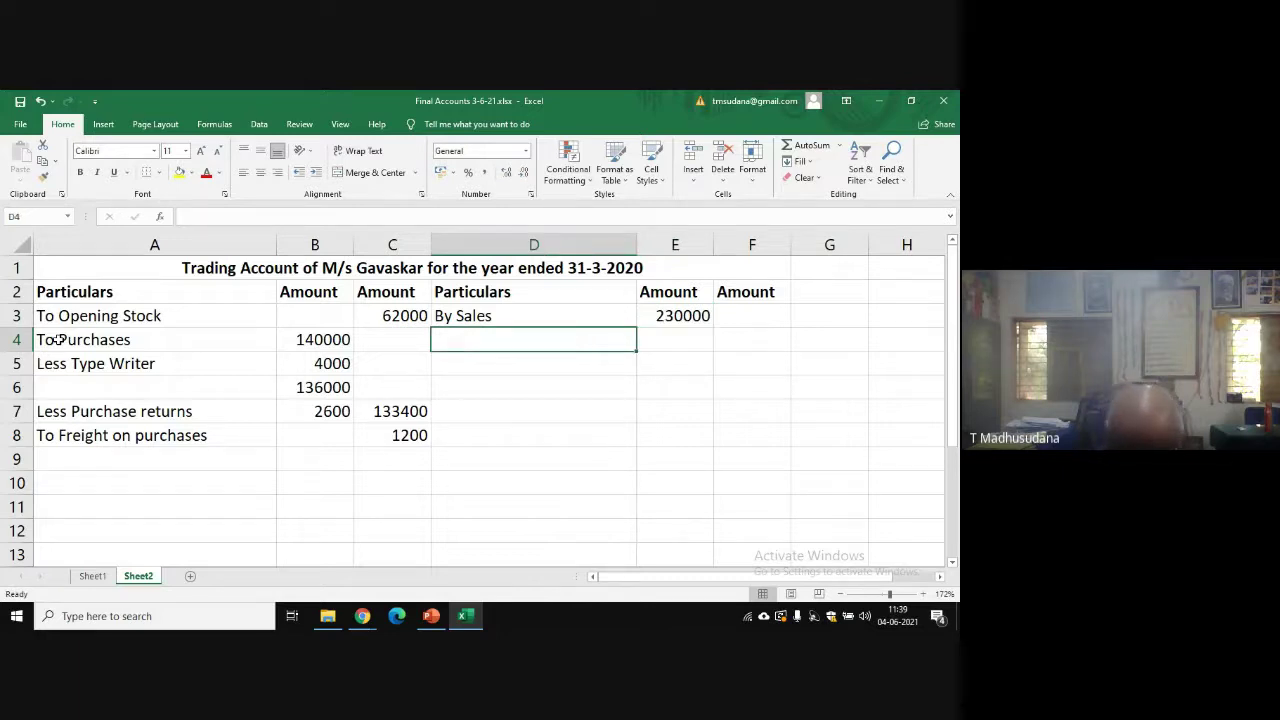
{"action": "type", "text": "Less"}
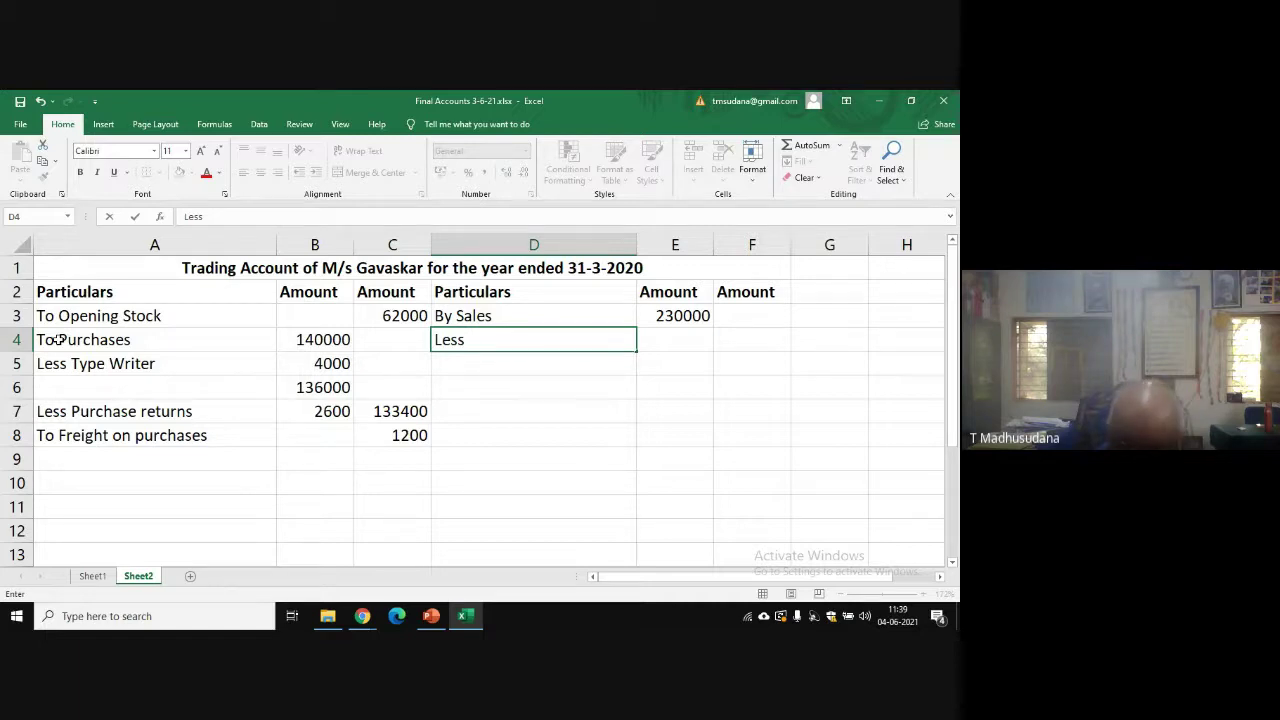
{"action": "type", "text": " Steel"}
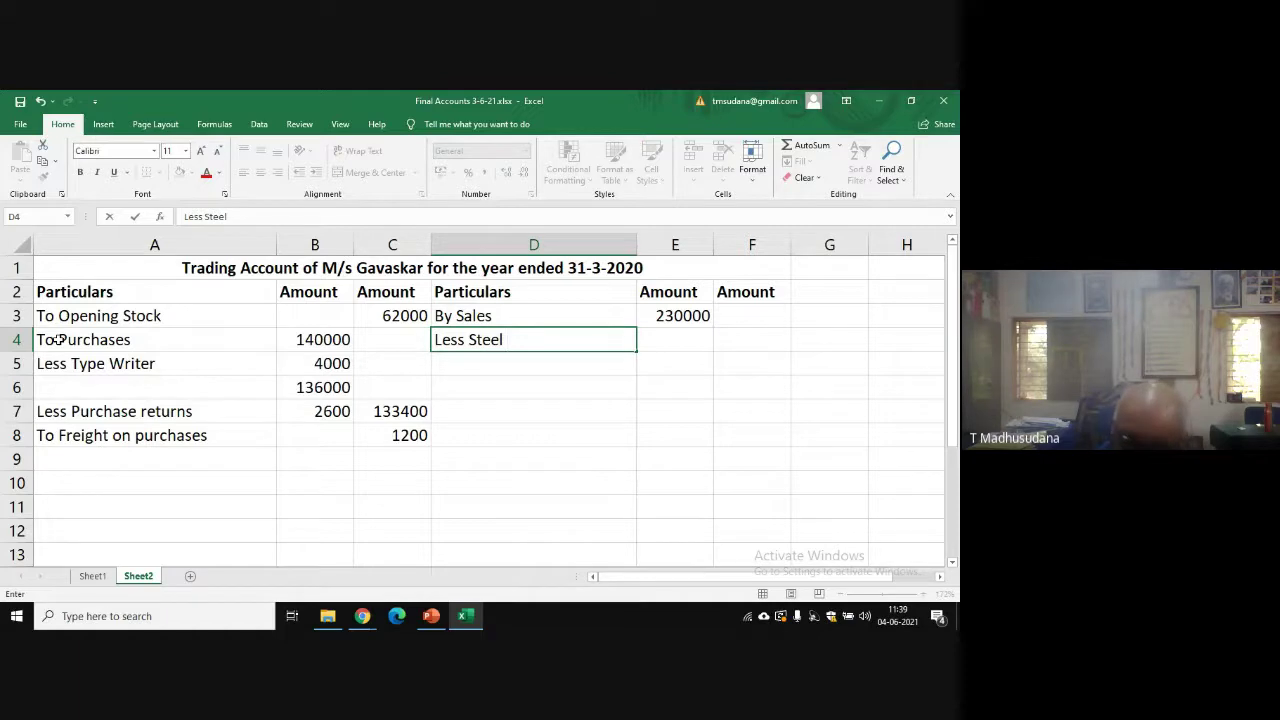
{"action": "type", "text": " Table"}
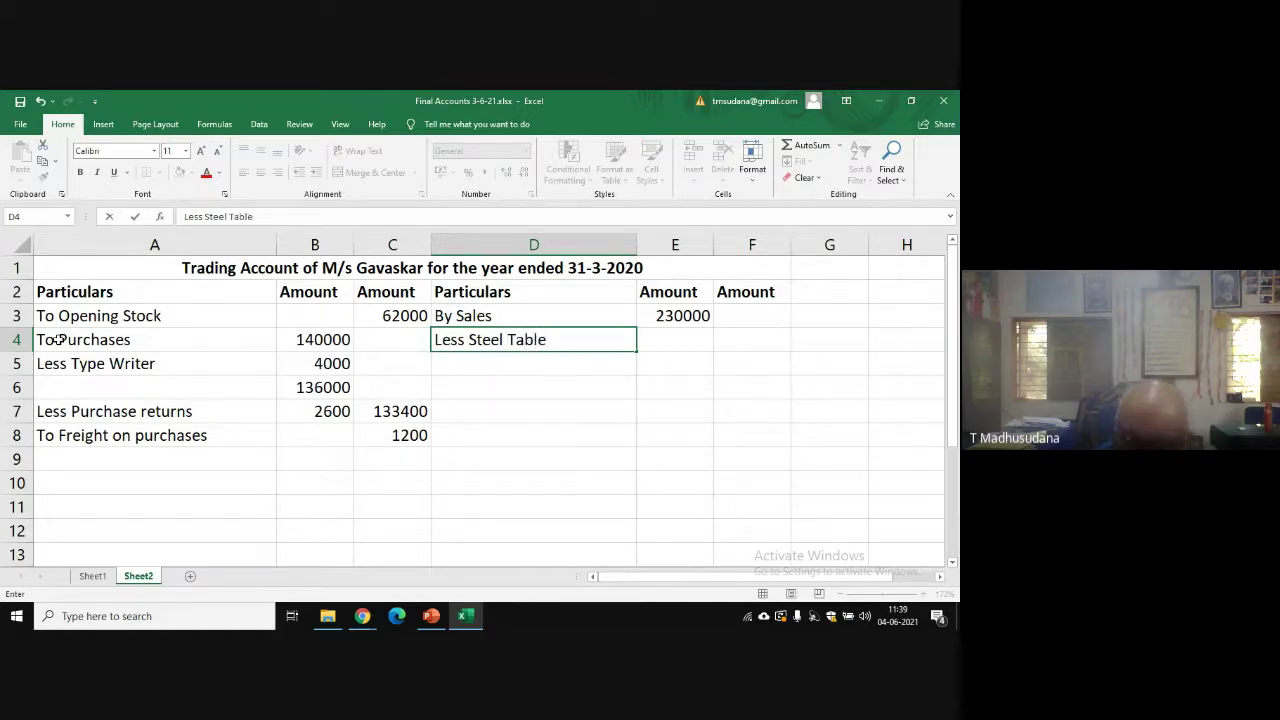
{"action": "key", "text": "Tab"}
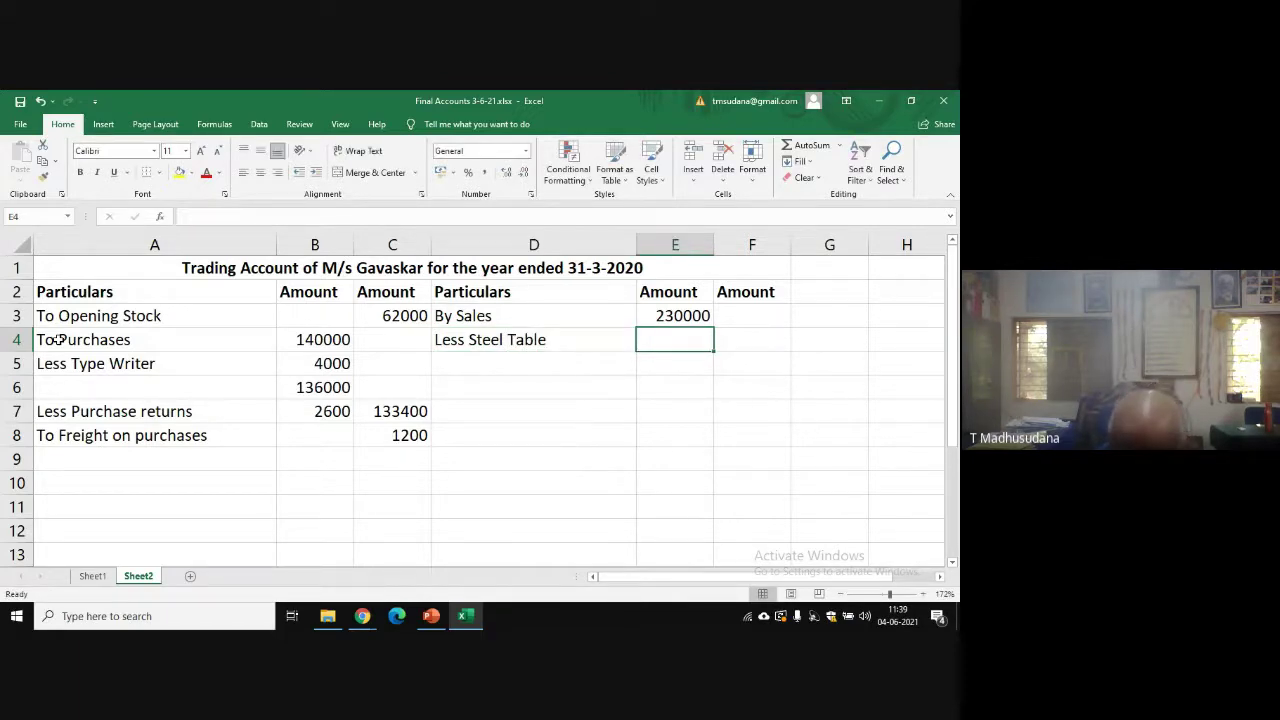
{"action": "type", "text": "1400"}
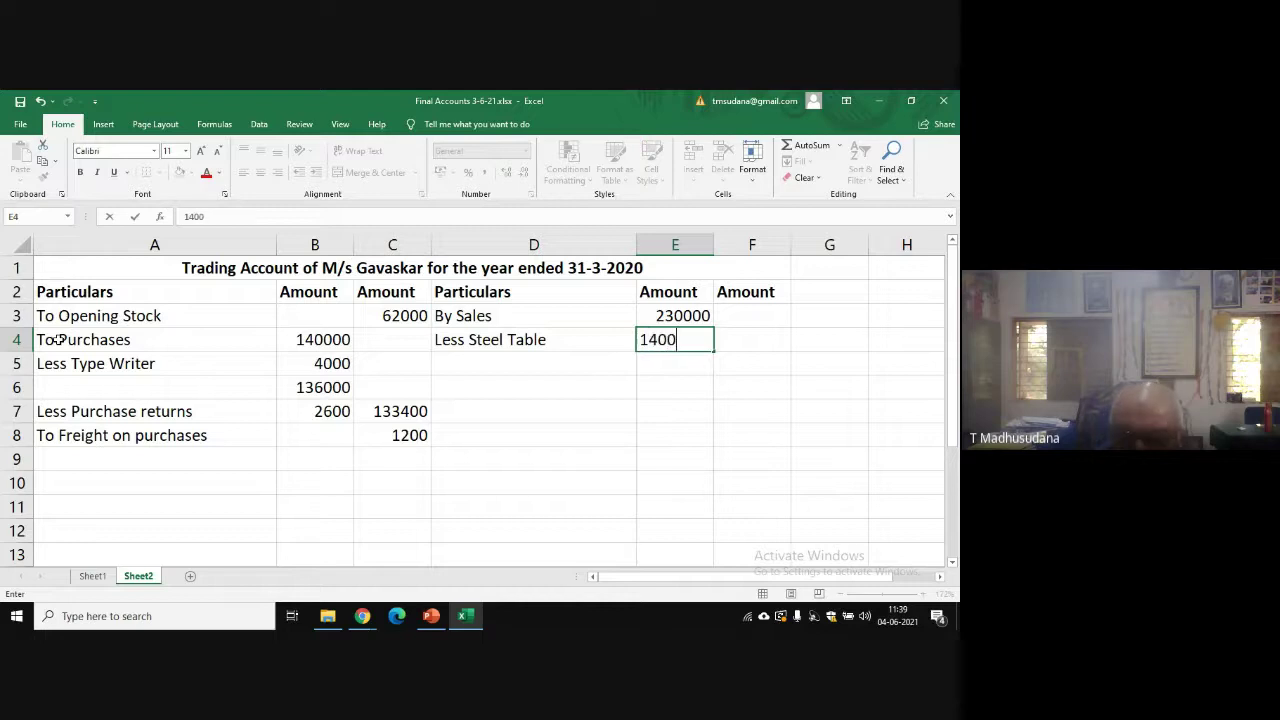
{"action": "key", "text": "Return"}
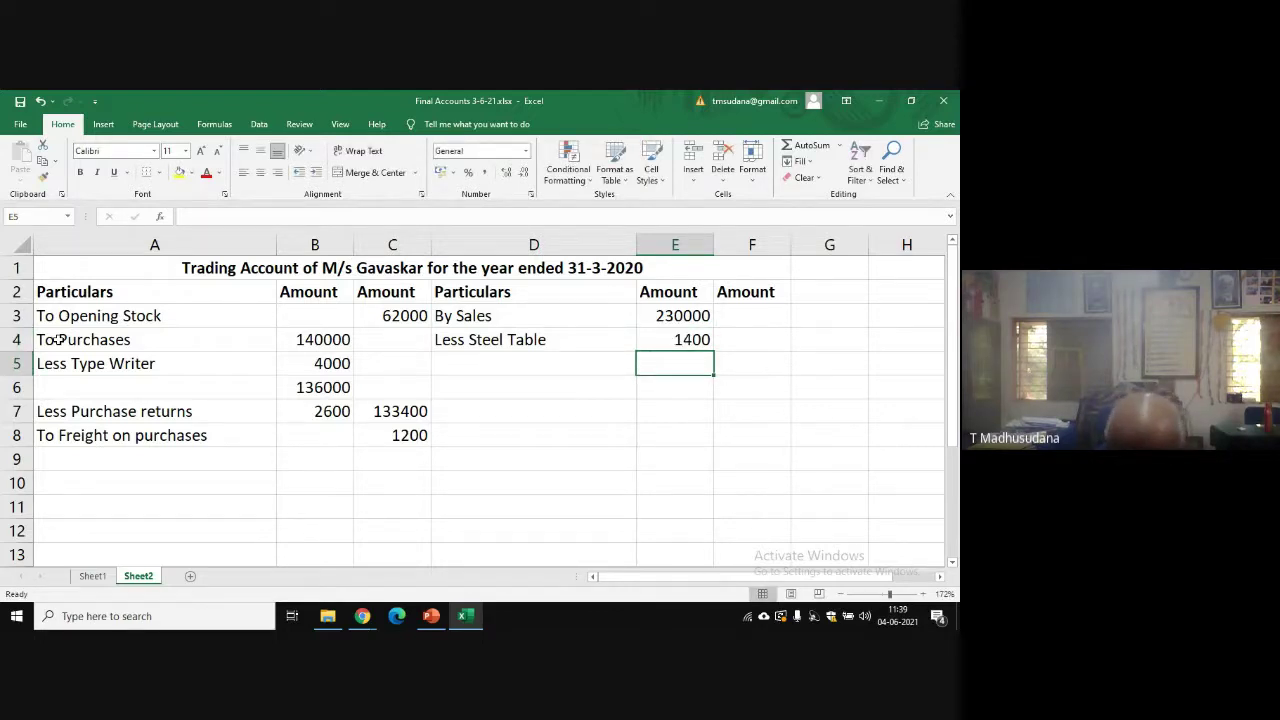
- Enter the sales subtotal 228600 in cell E5, below the steel table deduction
{"action": "type", "text": "228"}
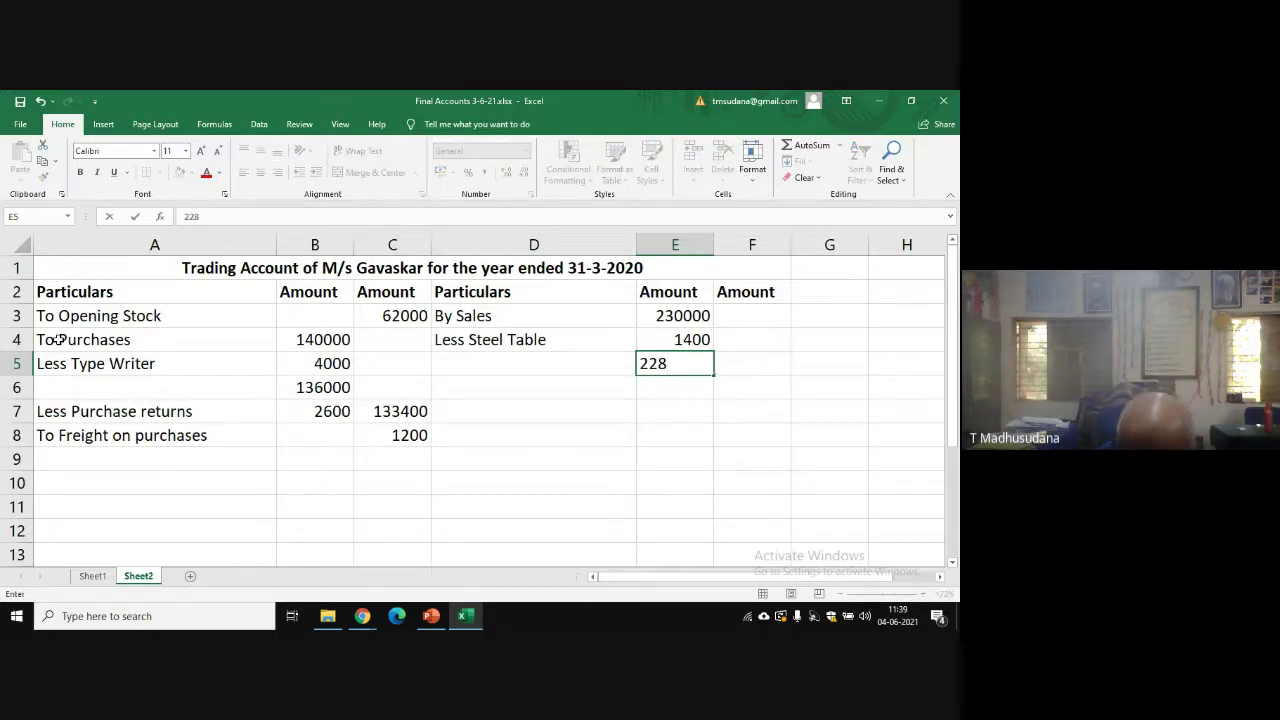
{"action": "type", "text": "60"}
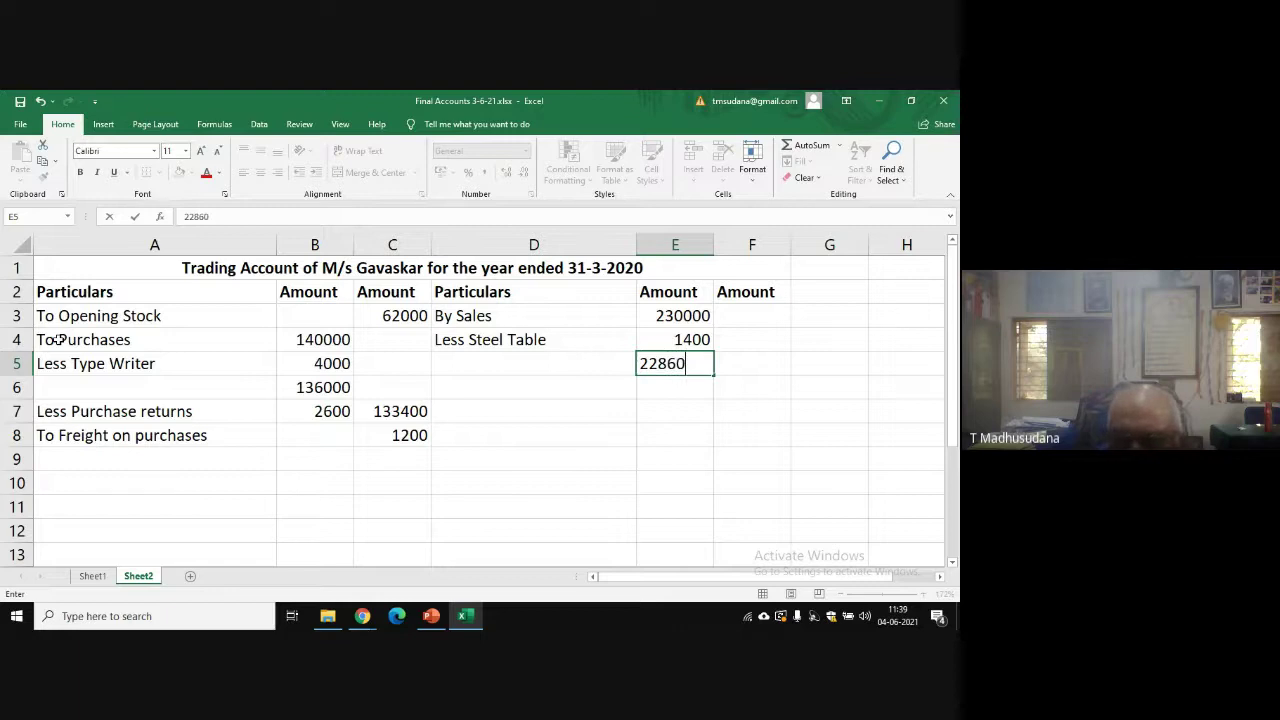
{"action": "type", "text": "0"}
{"action": "key", "text": "Return"}
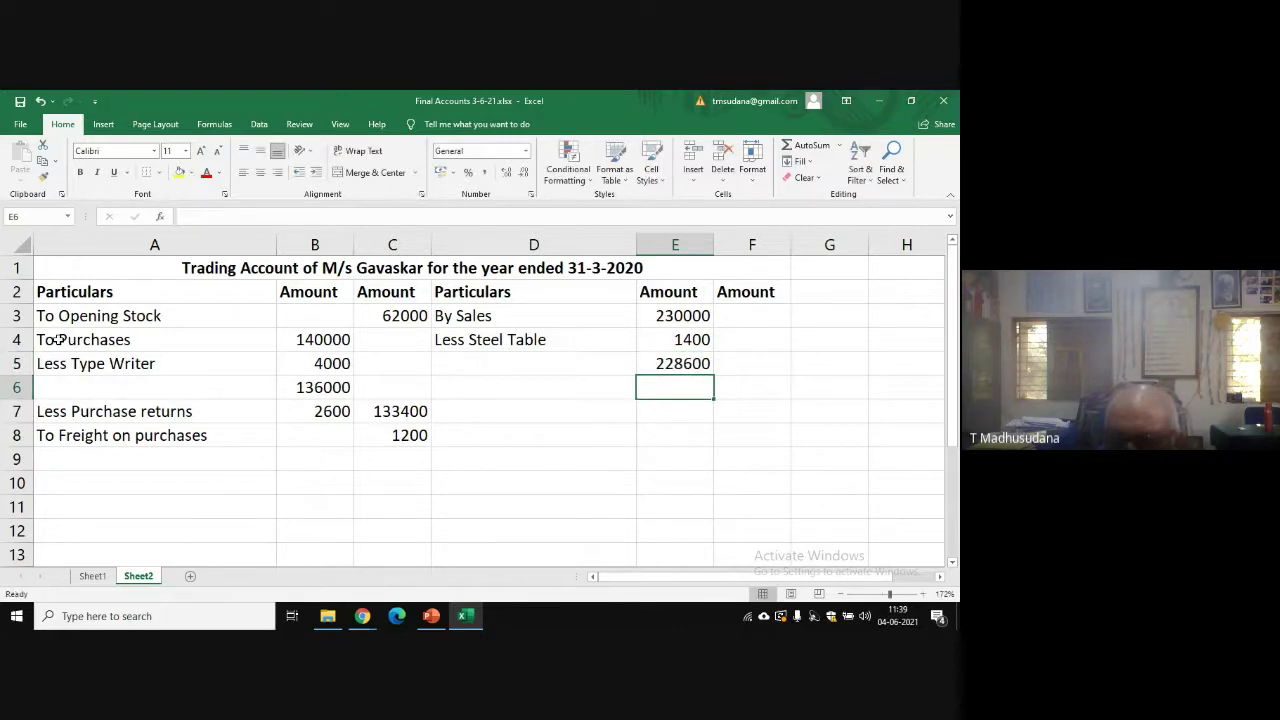
{"action": "key", "text": "Left"}
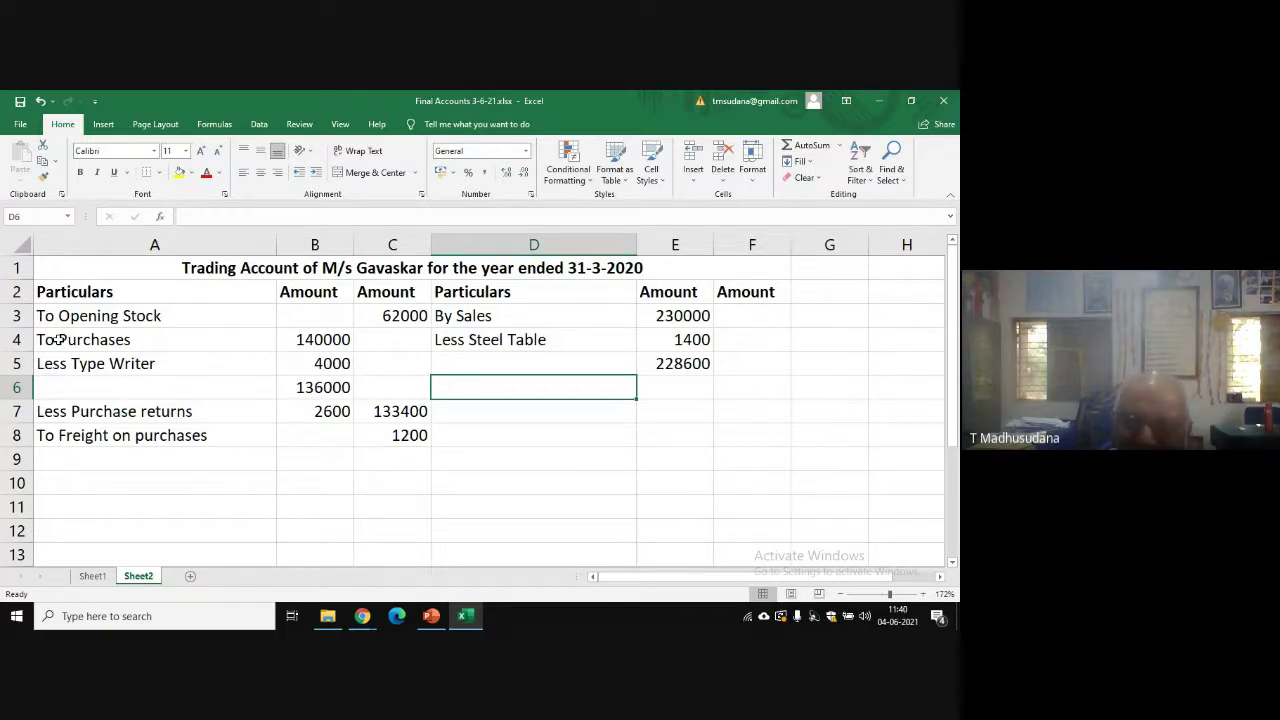
- Enter the deduction "Less Sales returns" in cell D6 with the amount 4200 in cell E6
{"action": "type", "text": "Less "}
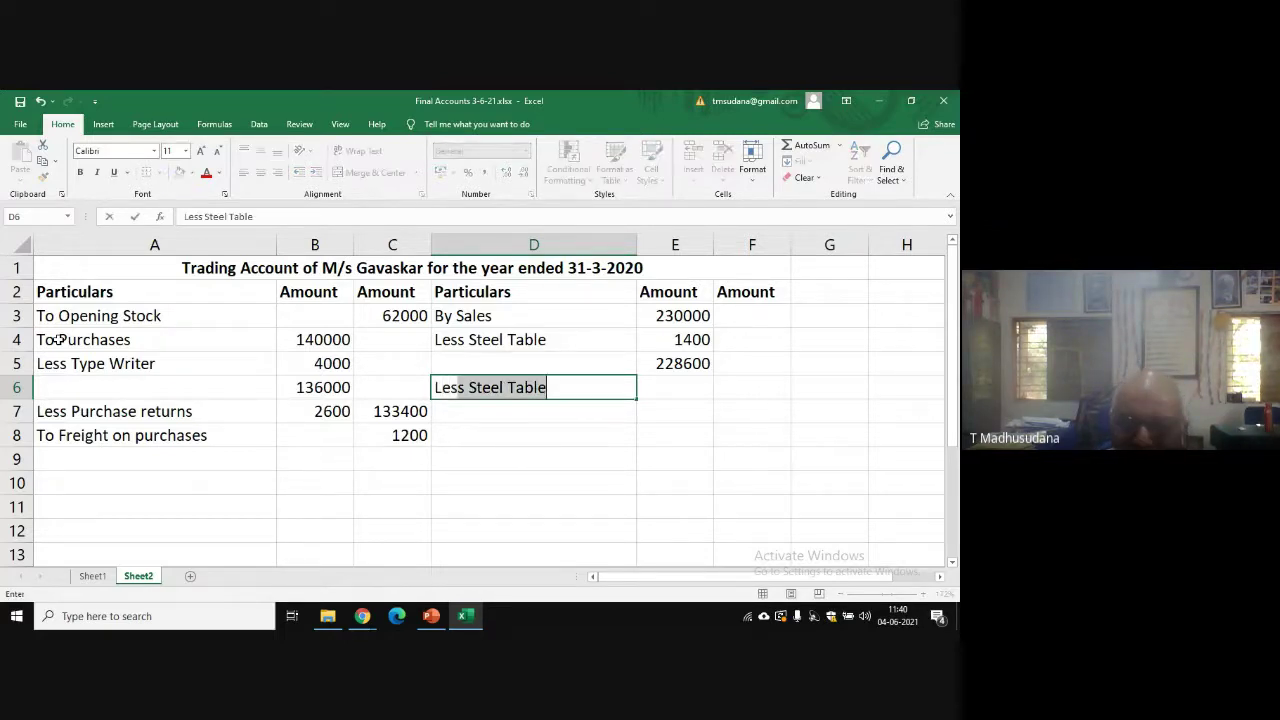
{"action": "type", "text": "S"}
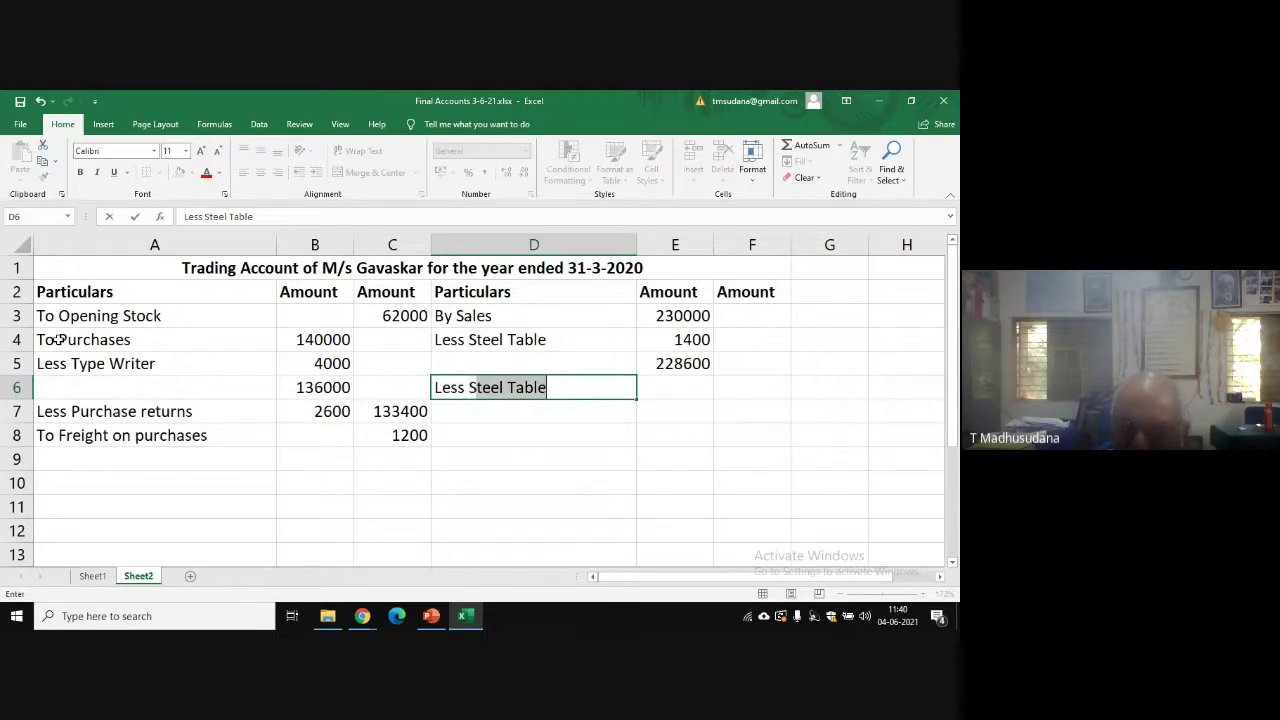
{"action": "type", "text": "ales "}
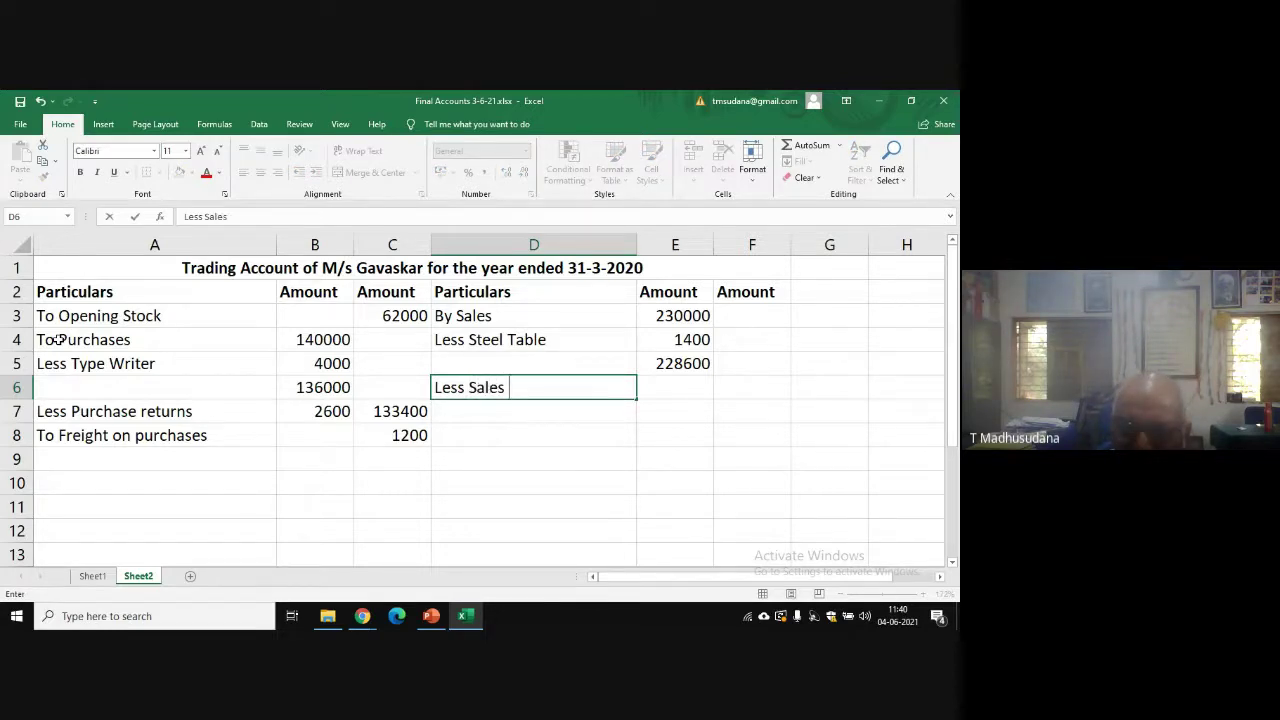
{"action": "type", "text": "returns"}
{"action": "key", "text": "Tab"}
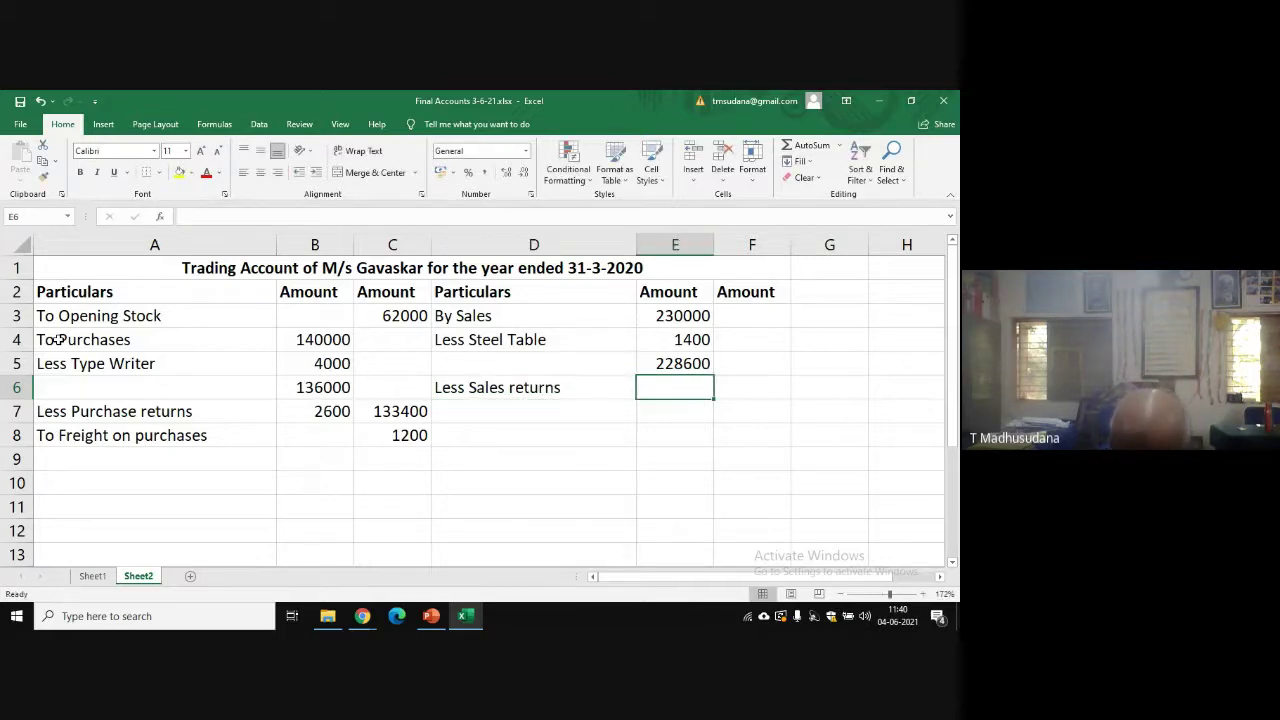
{"action": "type", "text": "4"}
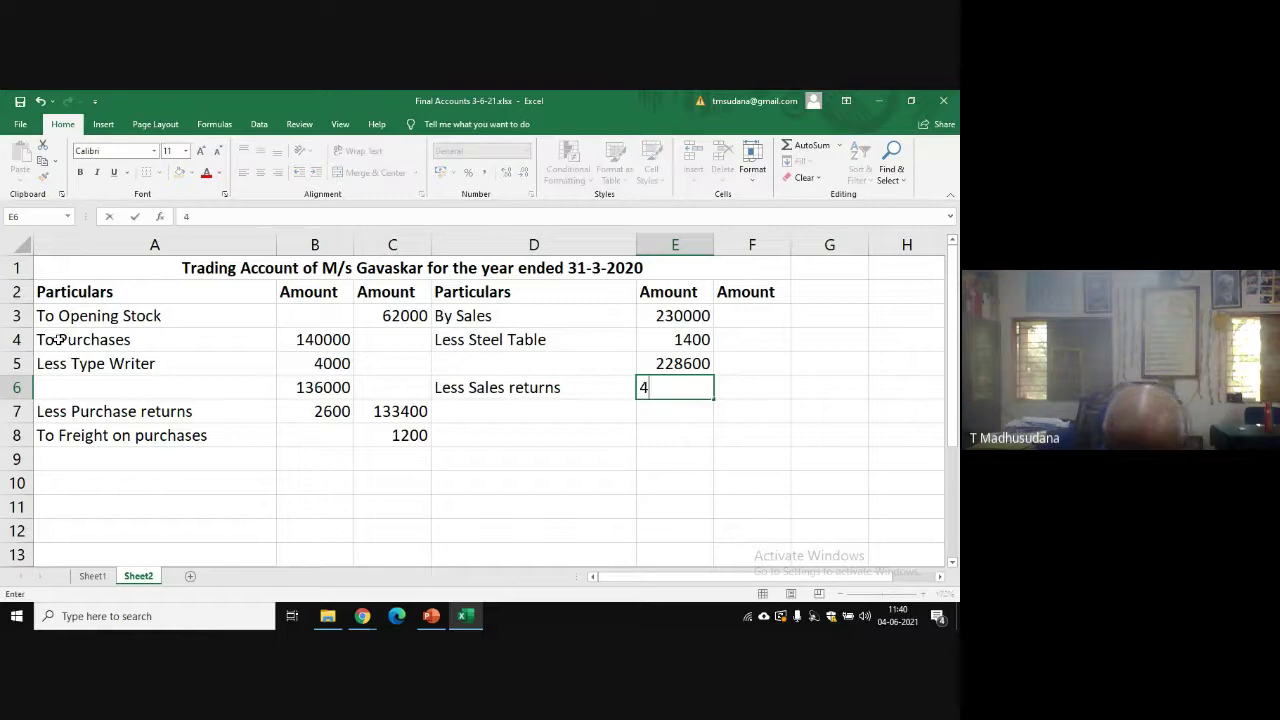
{"action": "type", "text": "200"}
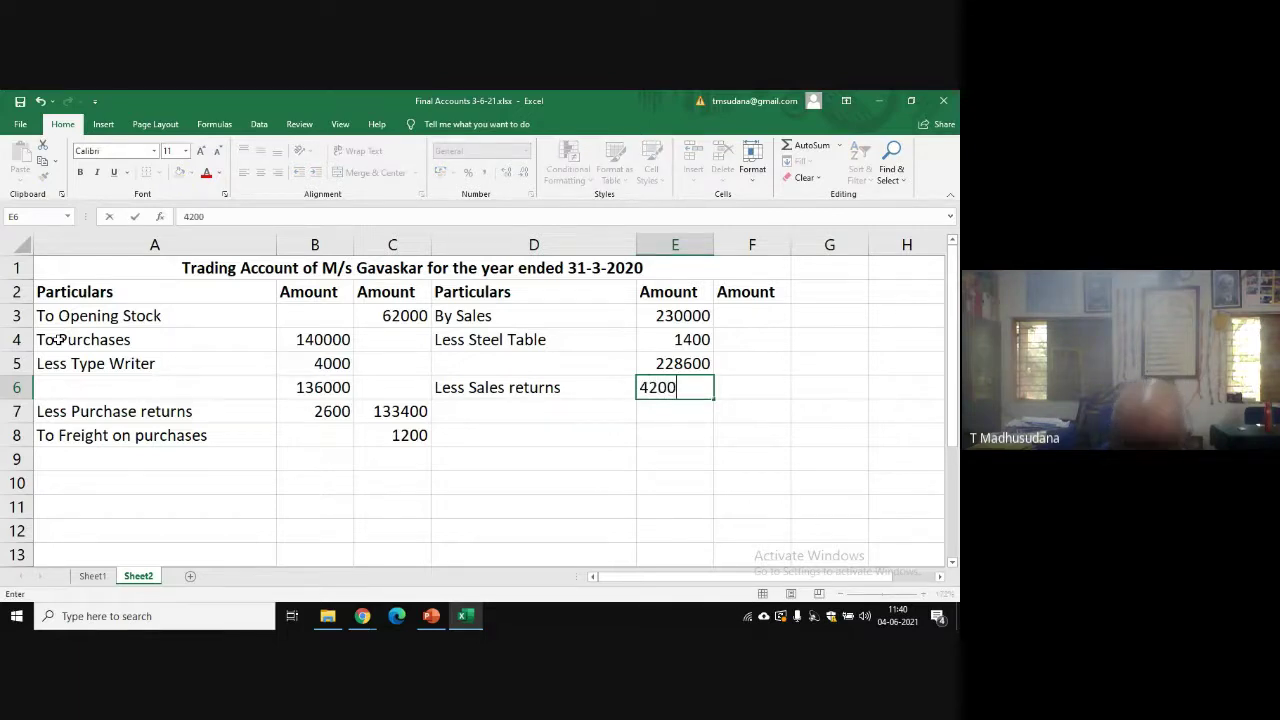
{"action": "key", "text": "Tab"}
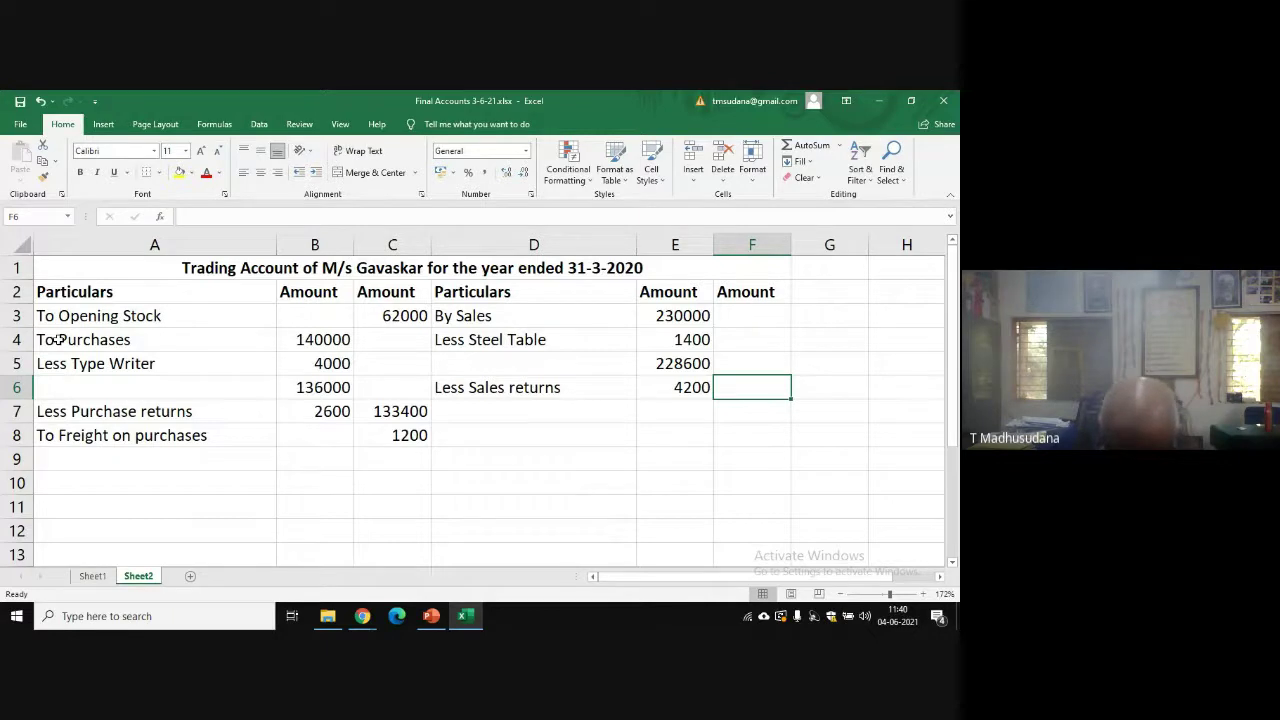
- Enter the net sales amount 224400 in cell F6, beside the sales returns deduction
{"action": "type", "text": "22"}
{"action": "type", "text": "4"}
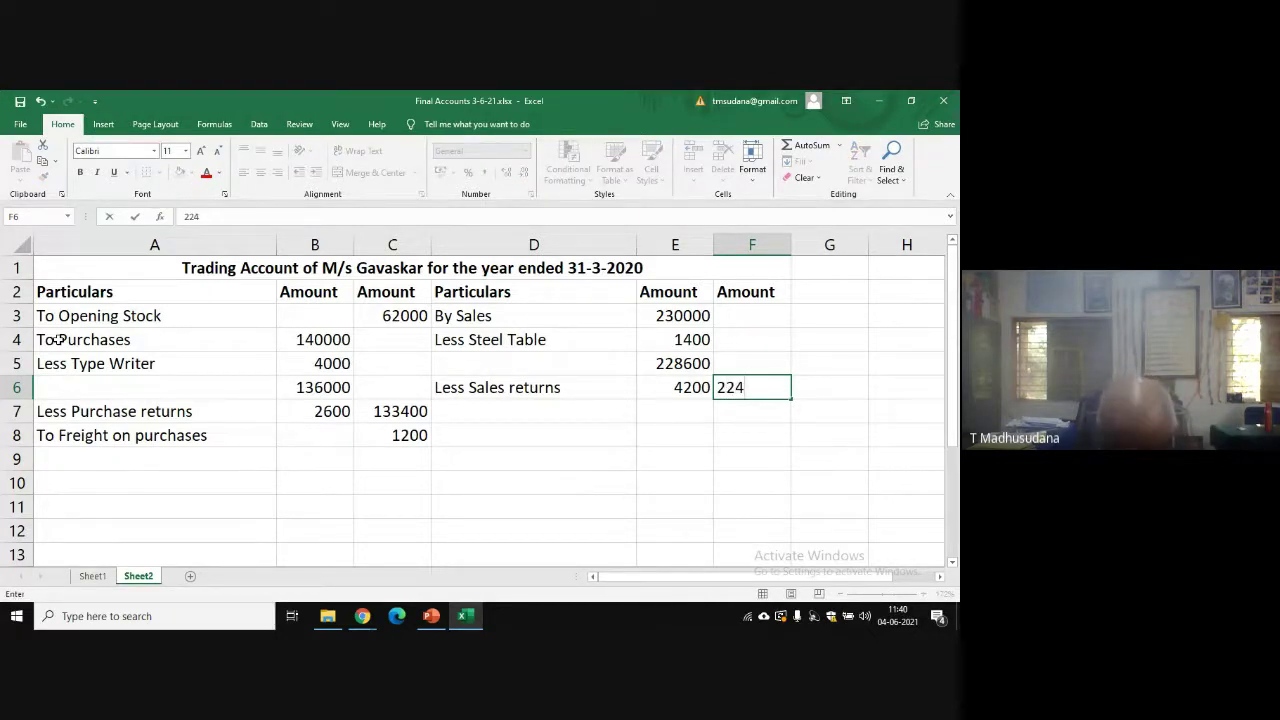
{"action": "type", "text": "400"}
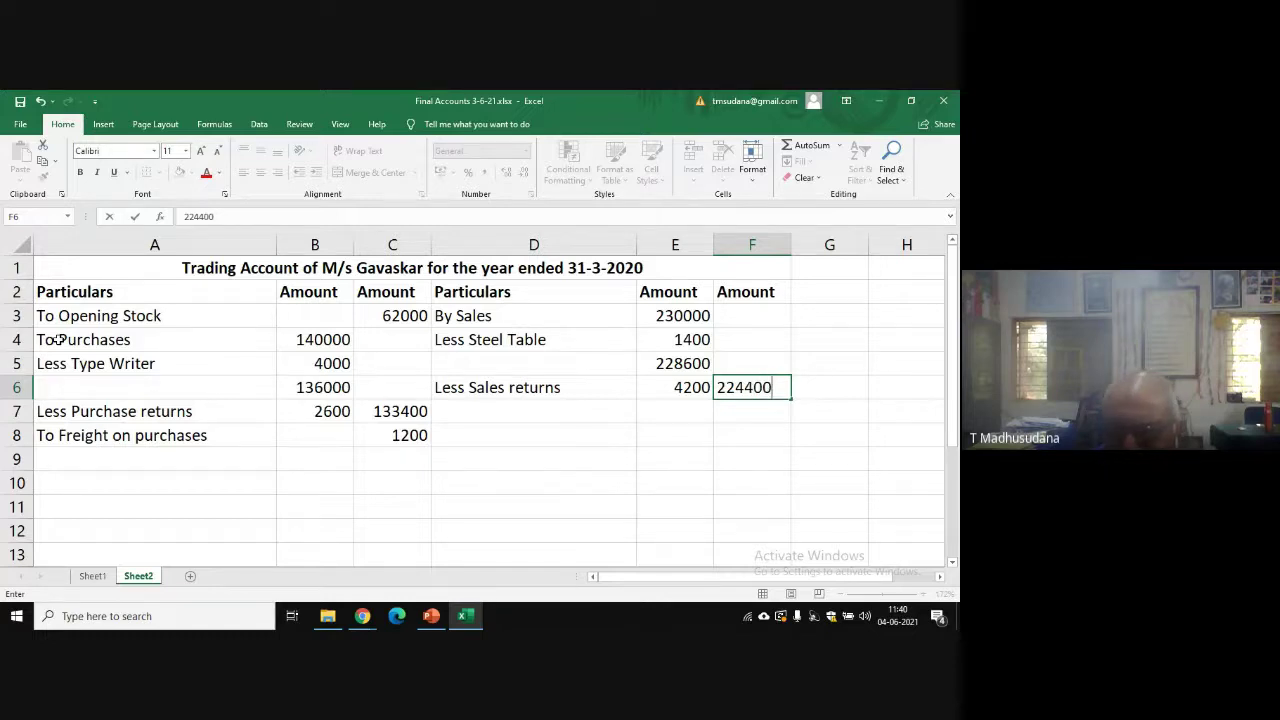
{"action": "key", "text": "Return"}
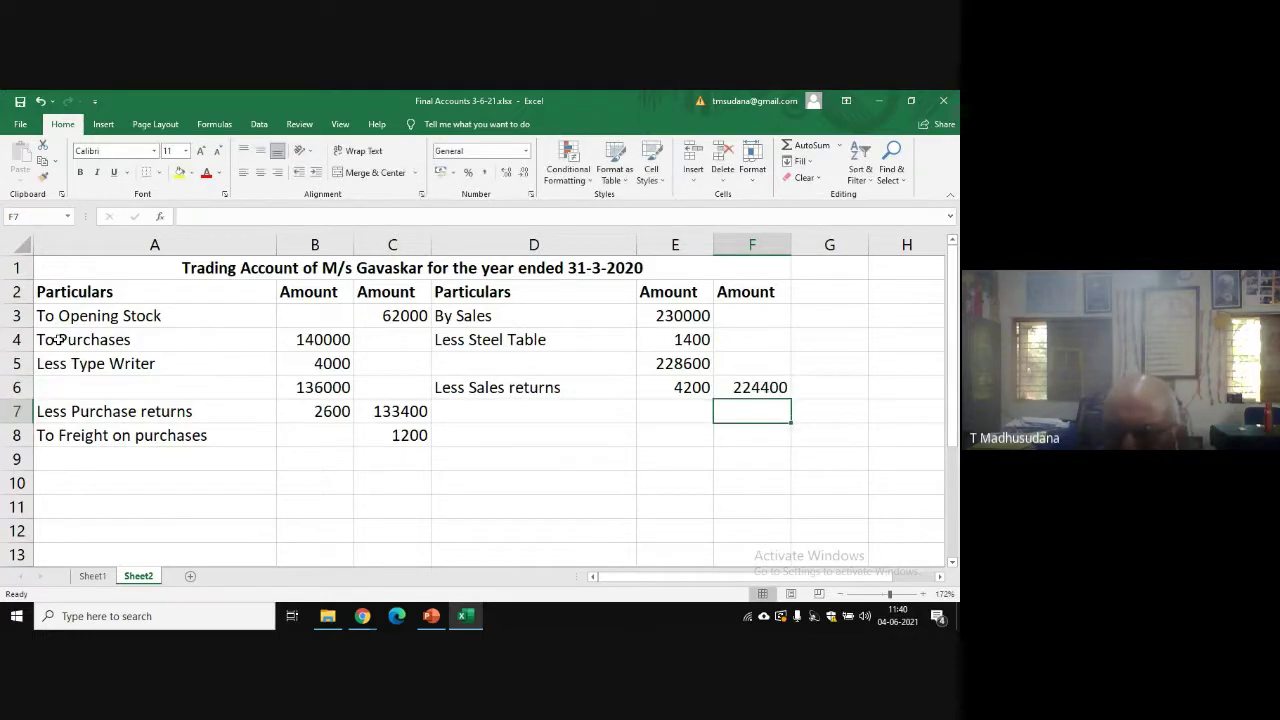
- Enter the amount 44000 in cell F7 on the credit side, below the net sales amount
{"action": "key", "text": "Left"}
{"action": "key", "text": "Left"}
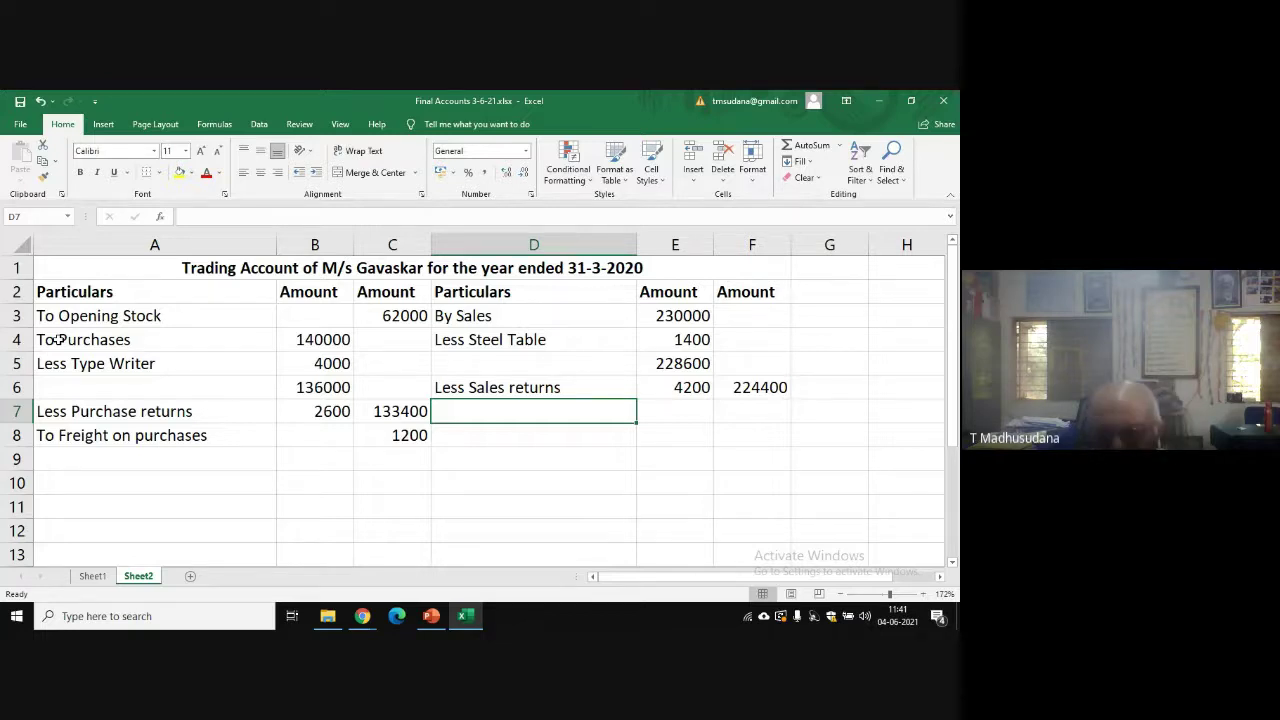
{"action": "key", "text": "Right"}
{"action": "key", "text": "Right"}
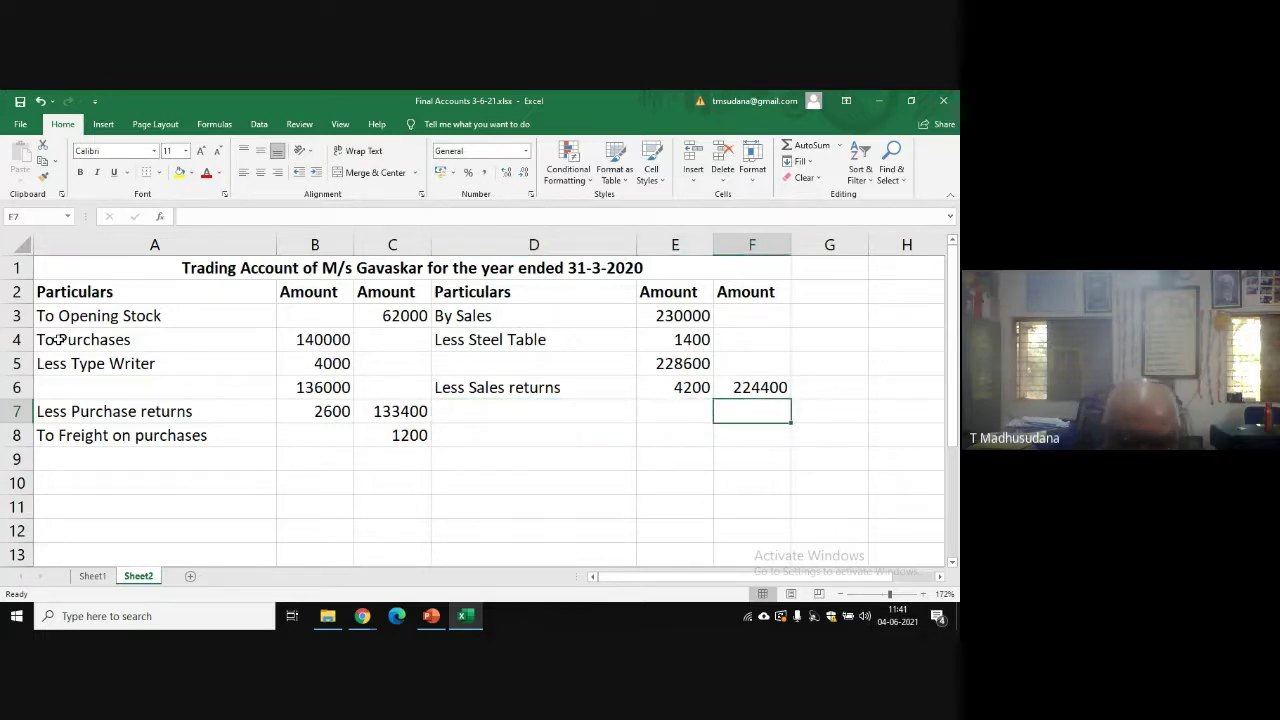
{"action": "type", "text": "44000"}
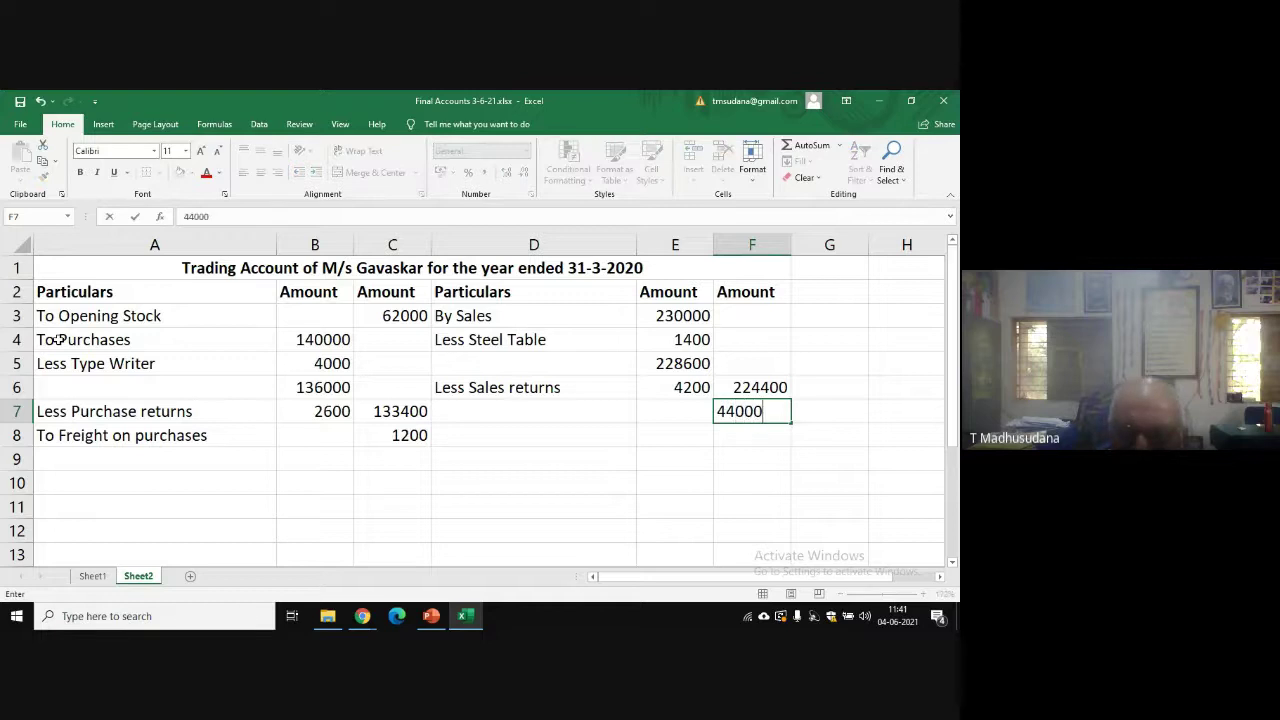
{"action": "key", "text": "Return"}
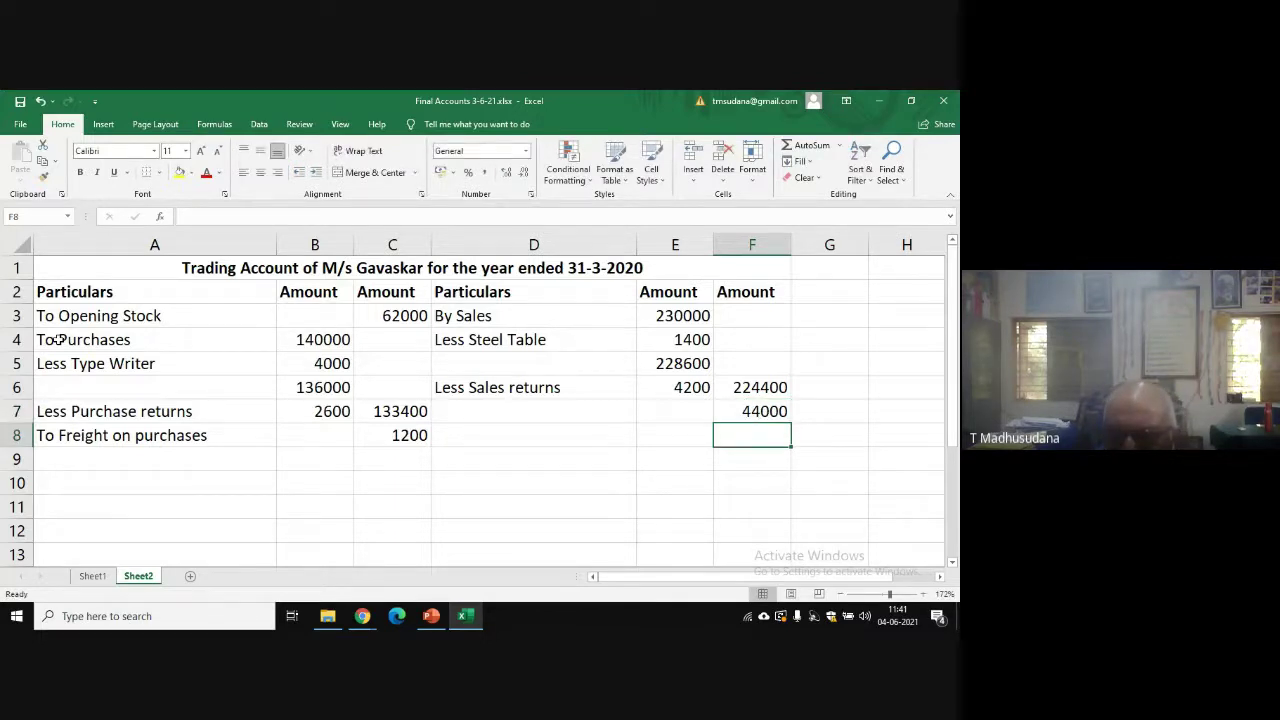
- Enter the credit side total 268400 in cell F10
{"action": "key", "text": "Down"}
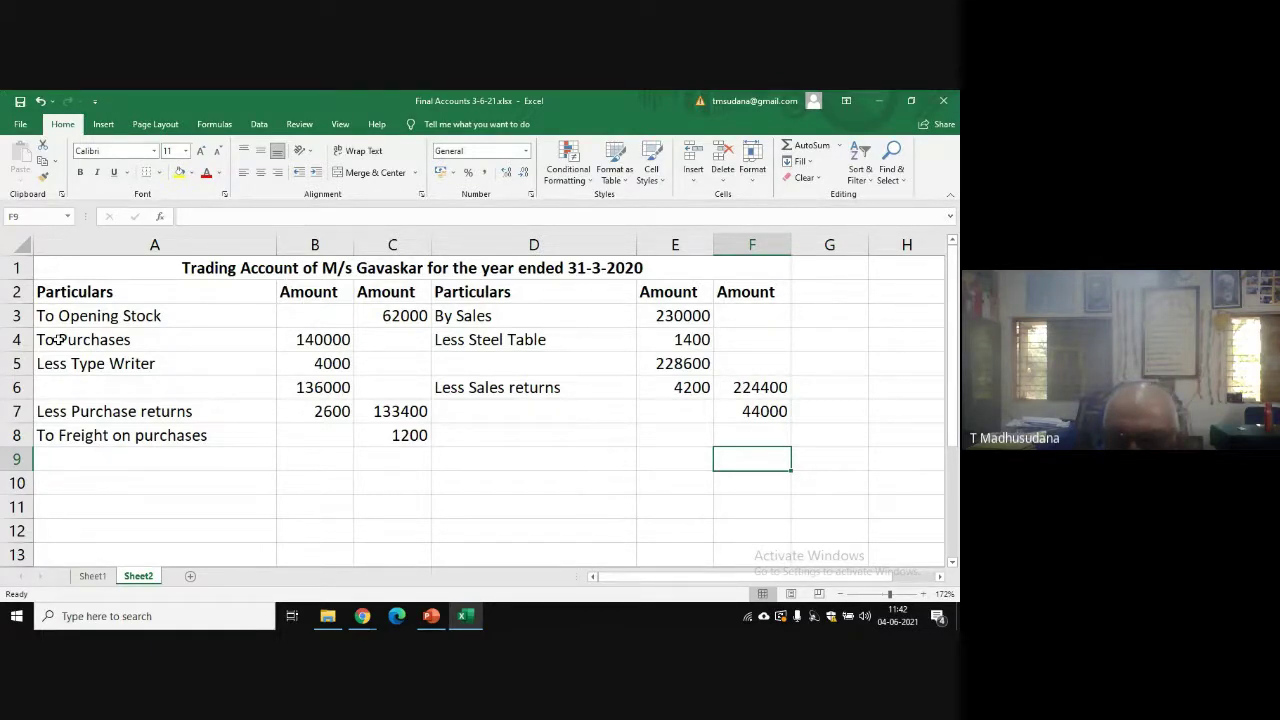
{"action": "key", "text": "Down"}
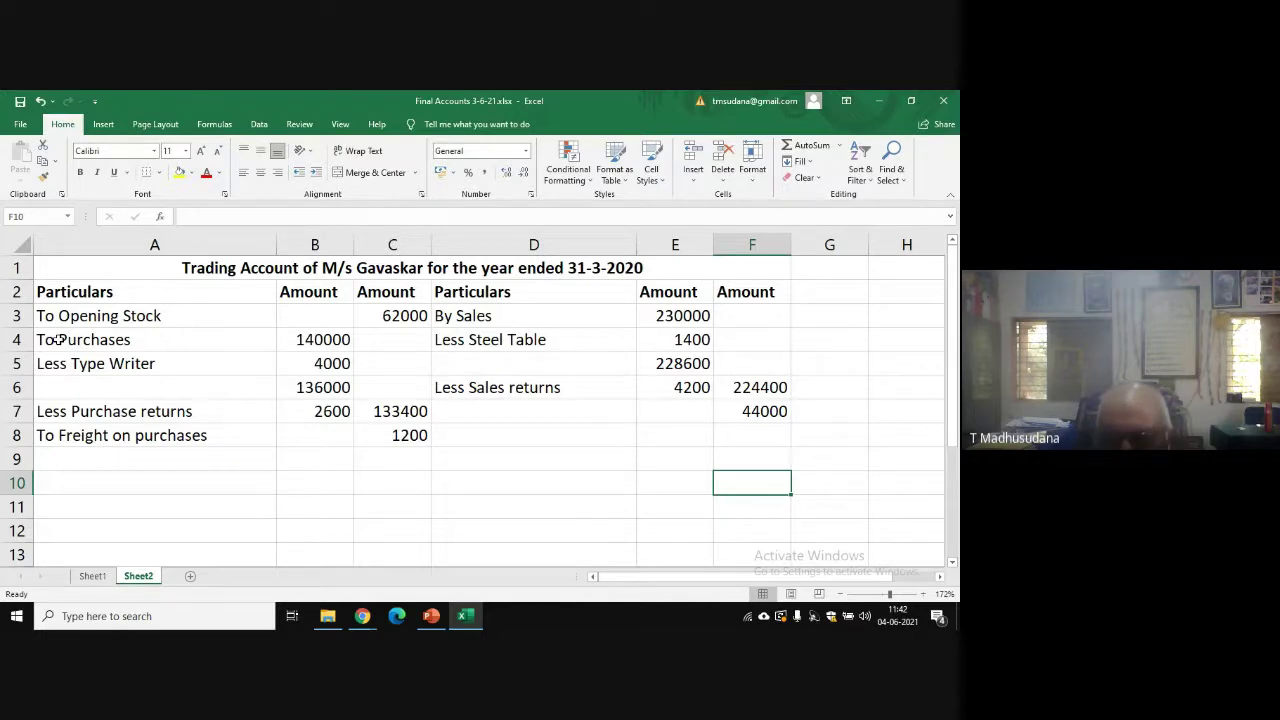
{"action": "type", "text": "2"}
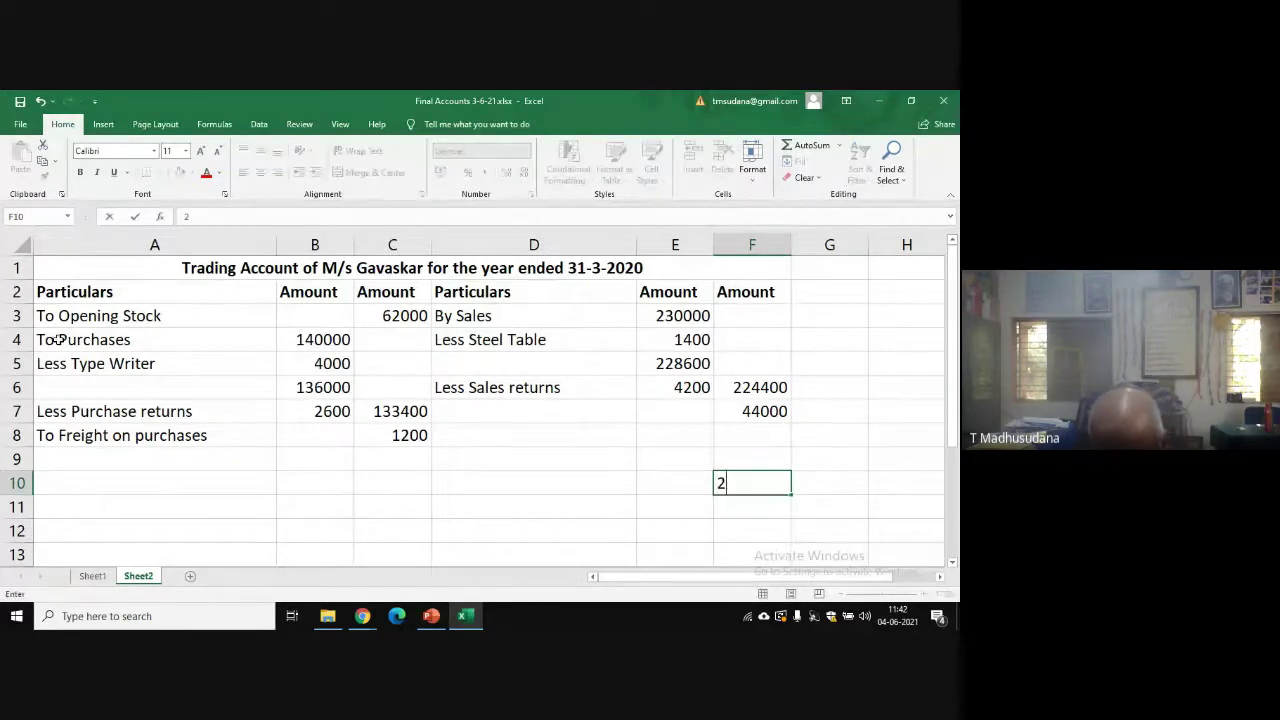
{"action": "type", "text": "68"}
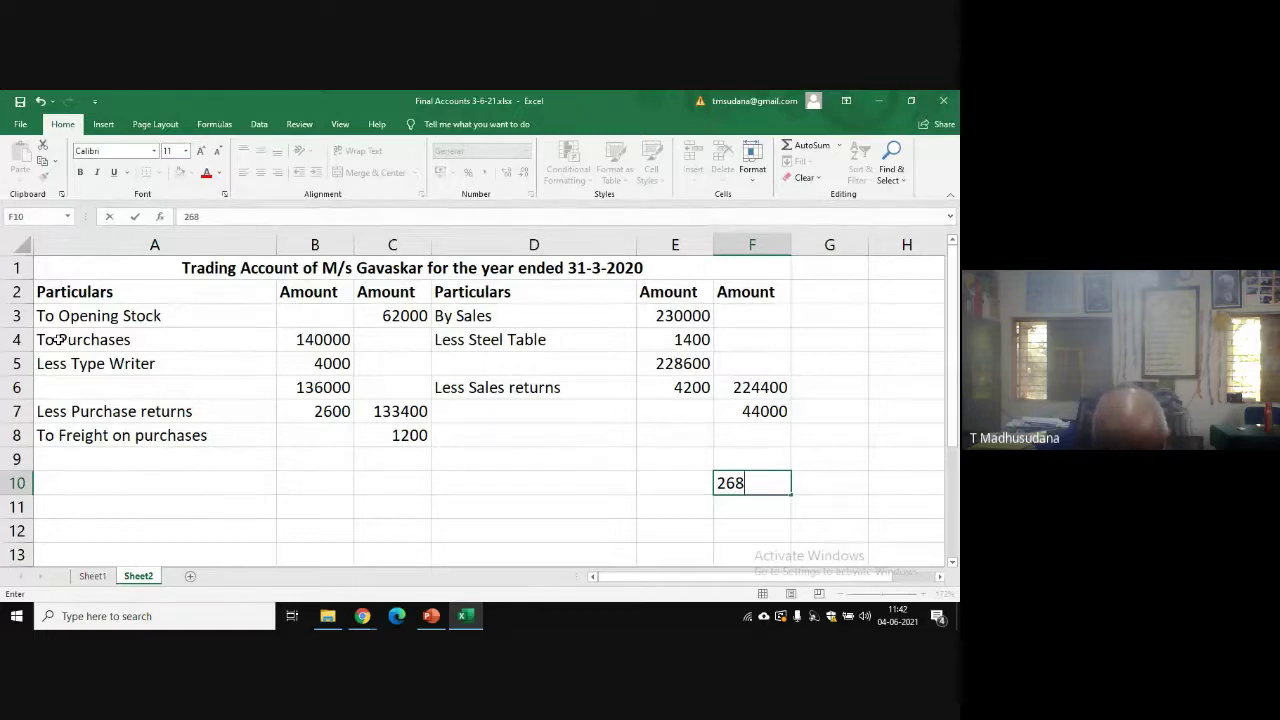
{"action": "type", "text": "400"}
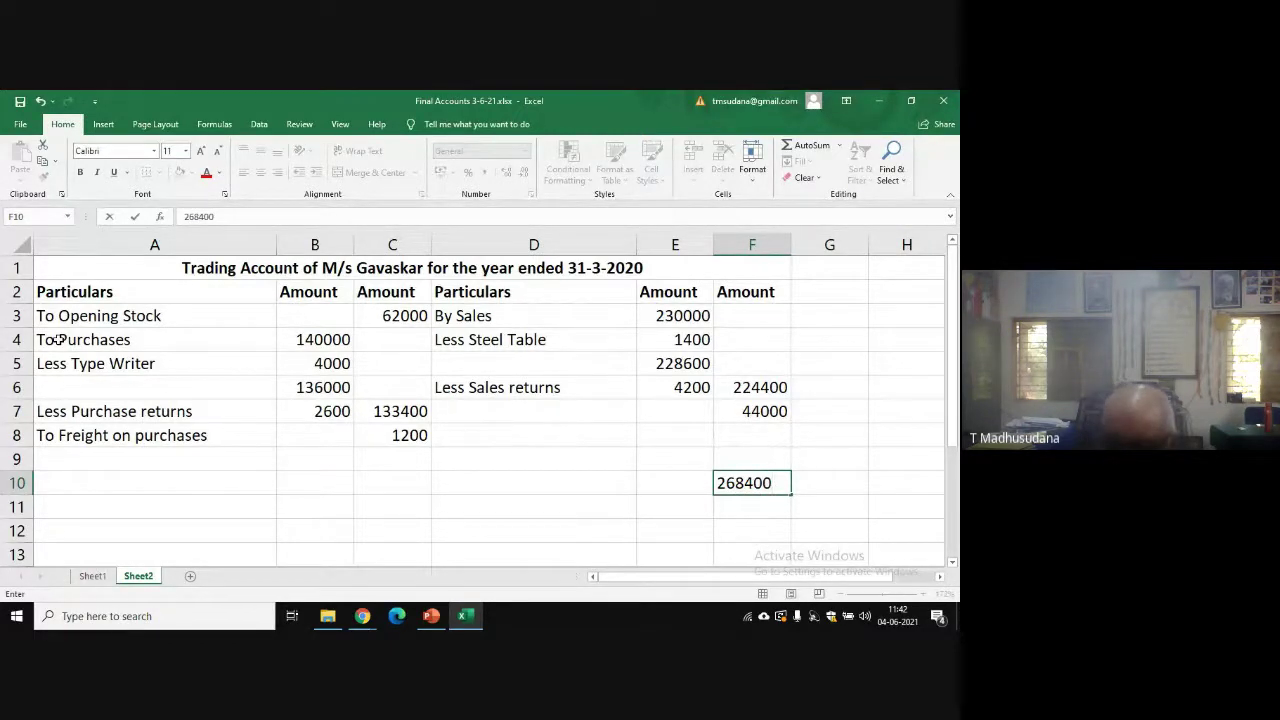
{"action": "key", "text": "Return"}
- Enter the matching debit side total 268400 in cell C10
{"action": "key", "text": "Left"}
{"action": "key", "text": "Left"}
{"action": "key", "text": "Left"}
{"action": "key", "text": "Left"}
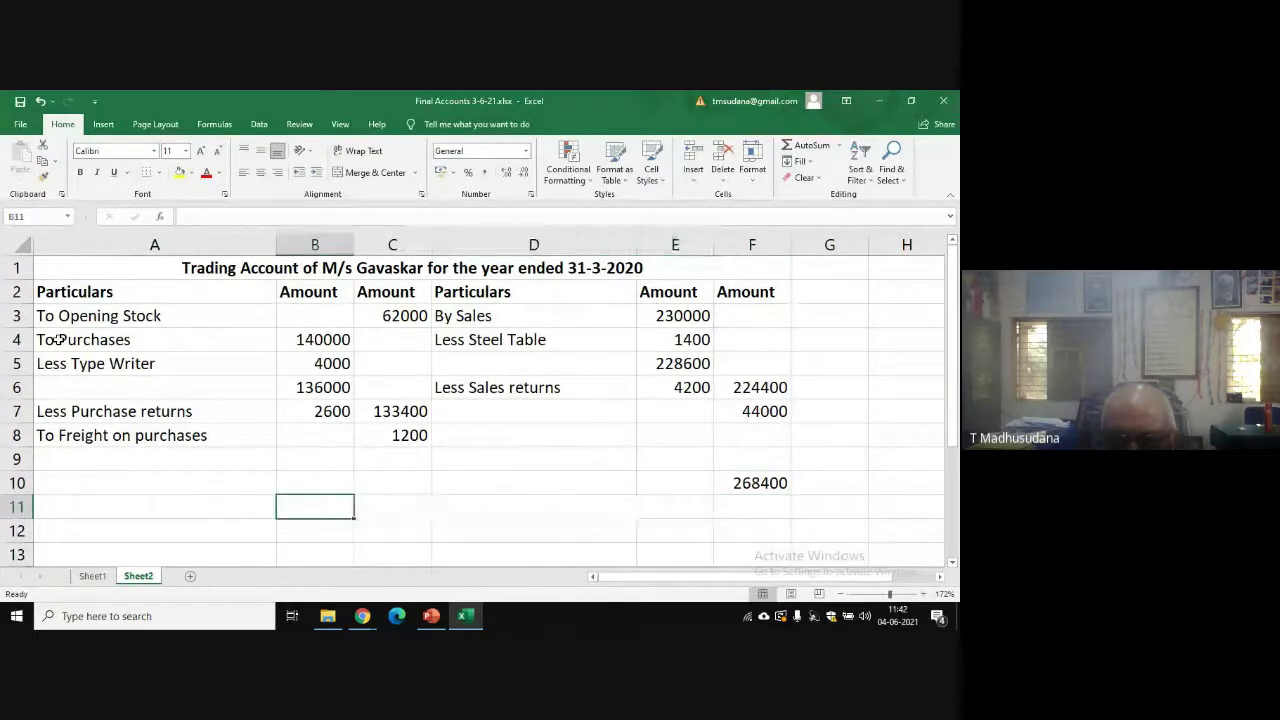
{"action": "key", "text": "Up"}
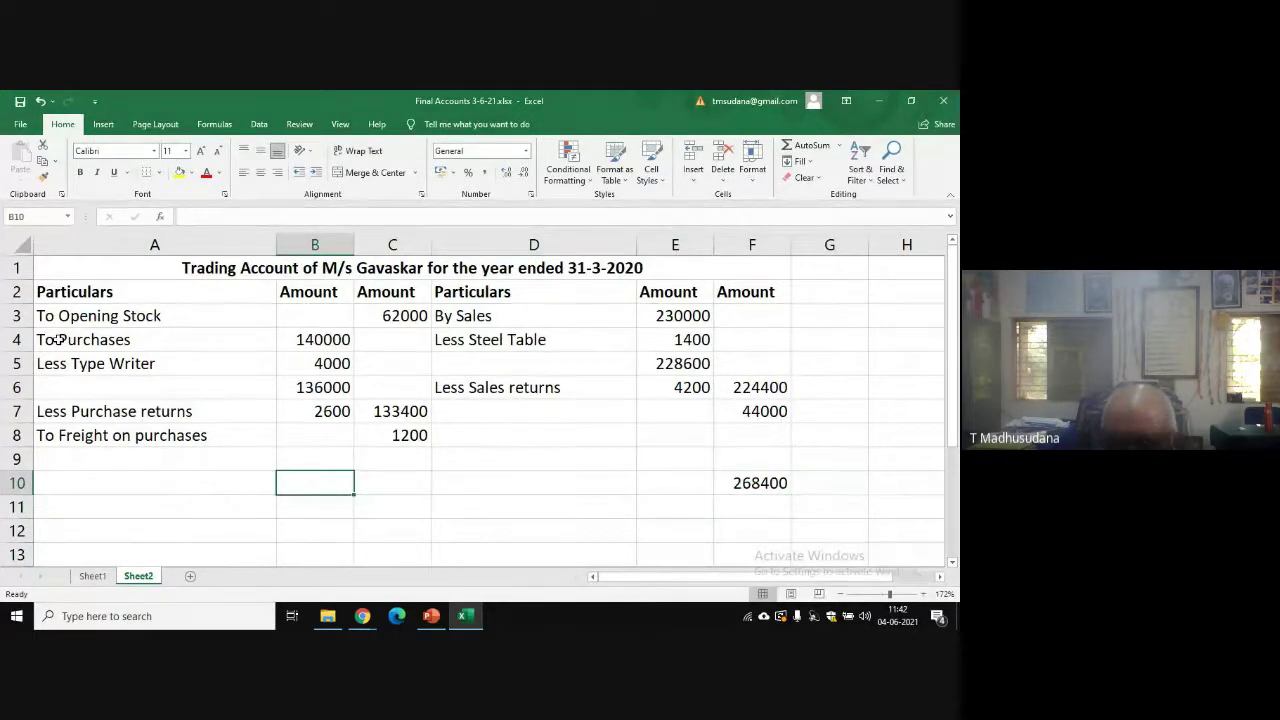
{"action": "key", "text": "Right"}
{"action": "type", "text": "268"}
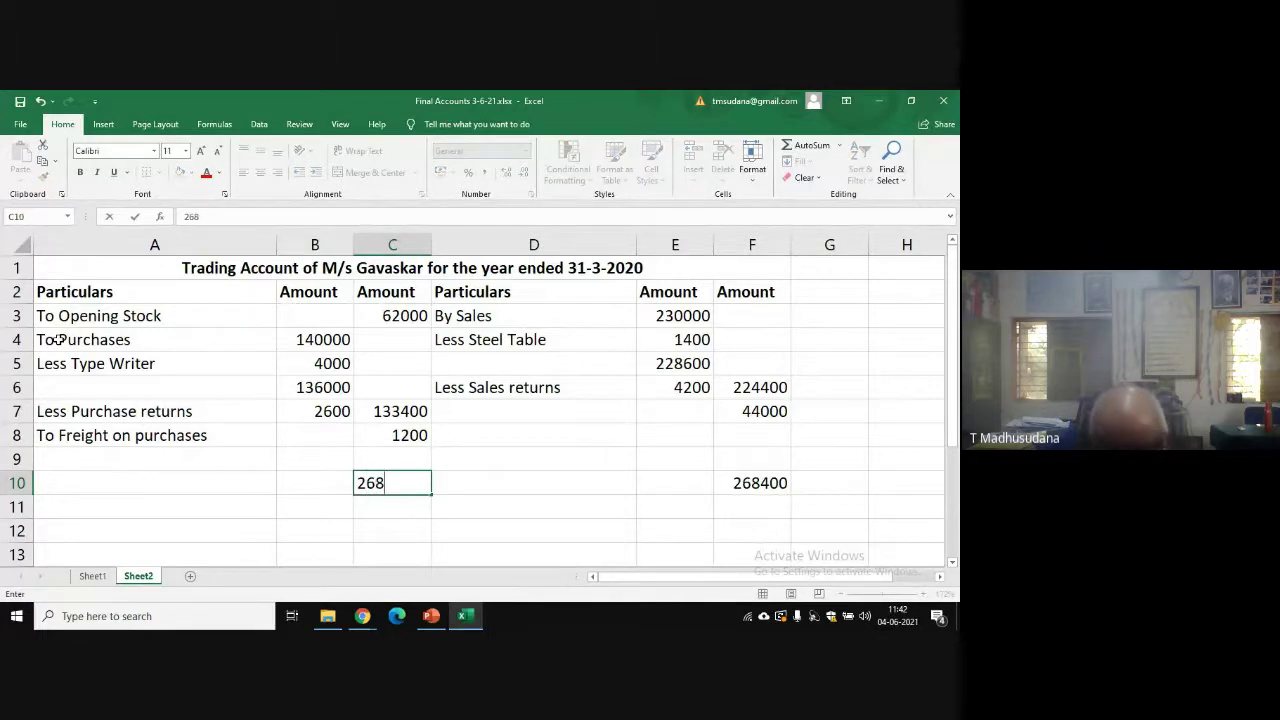
{"action": "type", "text": "400"}
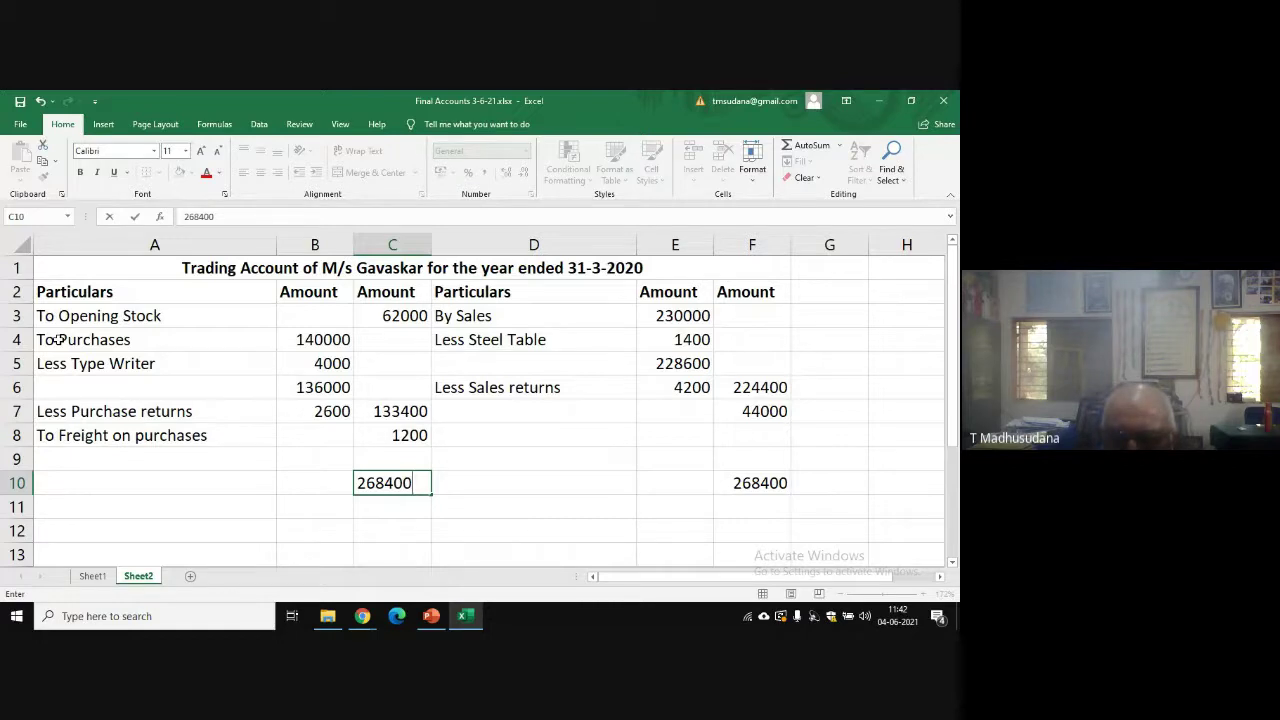
{"action": "key", "text": "Up"}
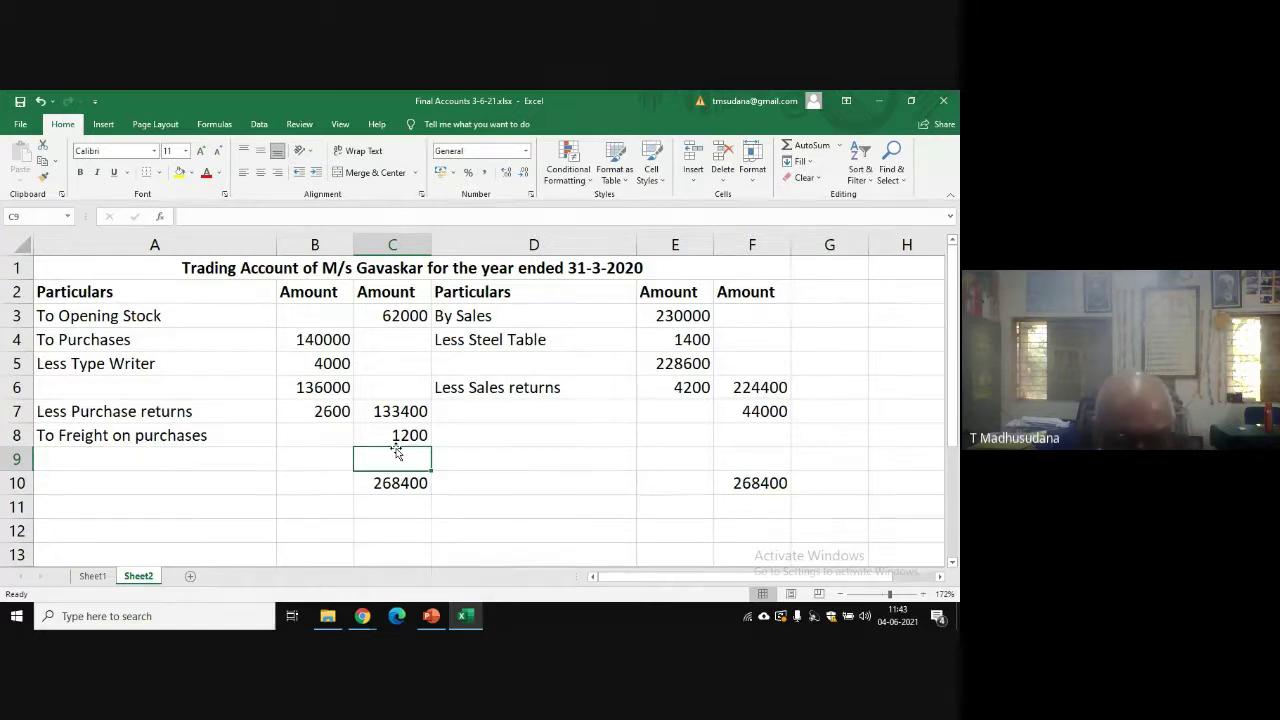
- Enter the gross profit amount 71800 in cell C9, above the debit side total
{"action": "type", "text": "71"}
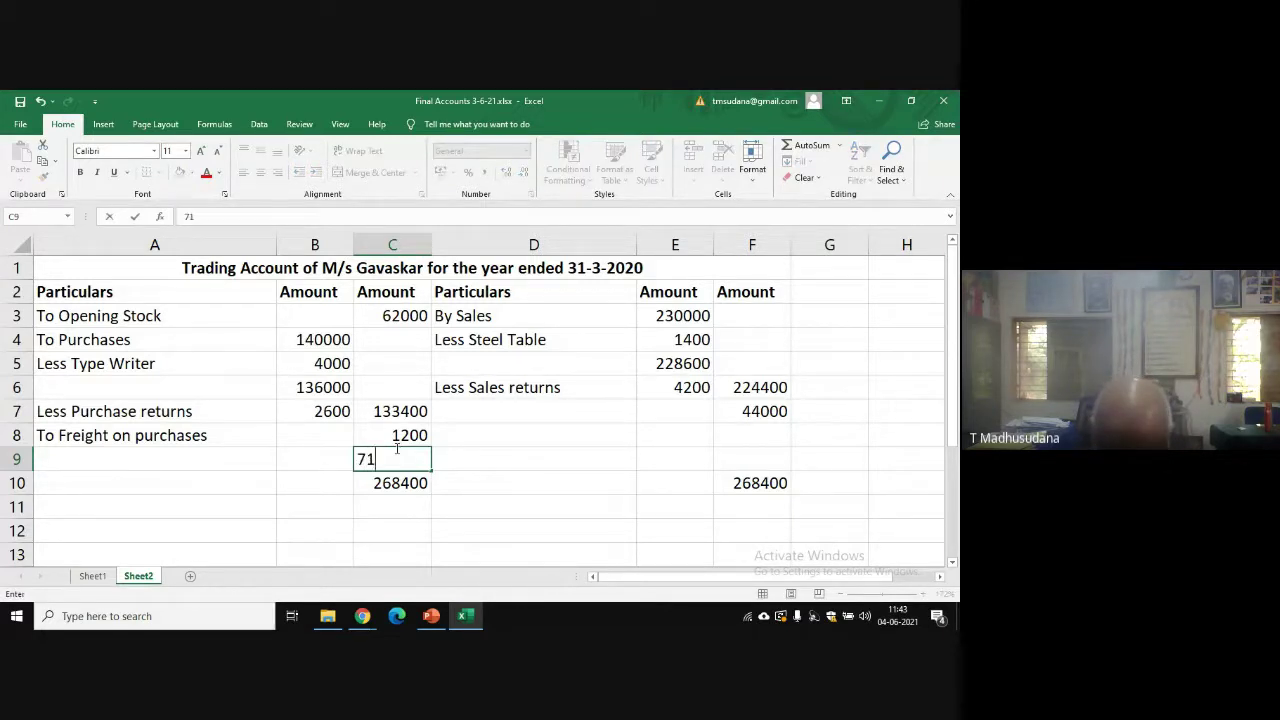
{"action": "type", "text": "800"}
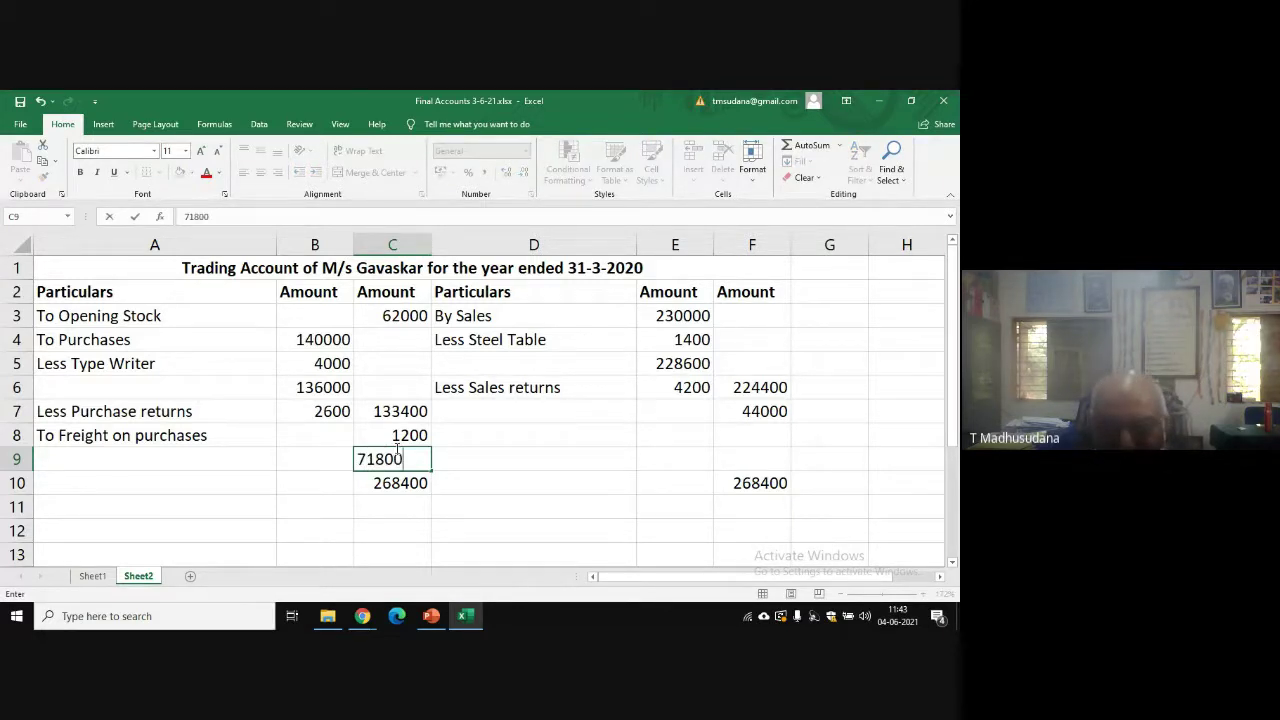
{"action": "key", "text": "Left"}
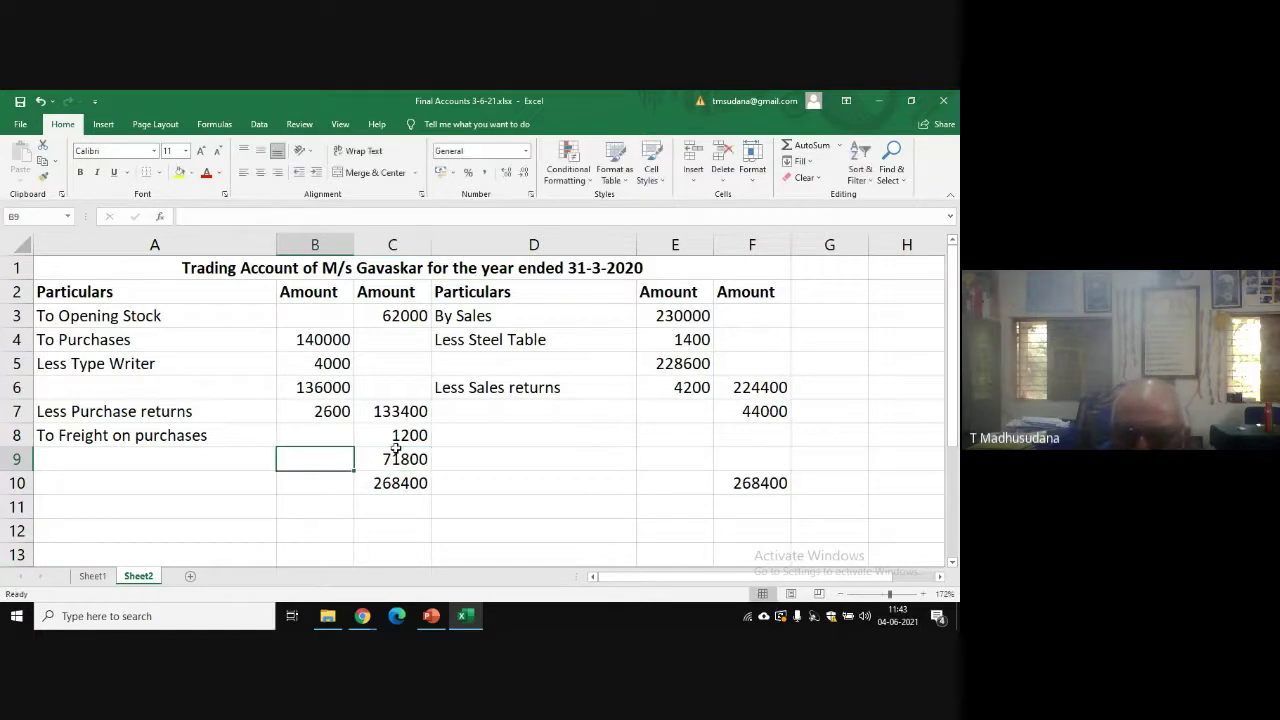
- Label the 71800 amount with "To Grosss Profit (transferred to P&L A/c)" in cell A9
{"action": "key", "text": "Left"}
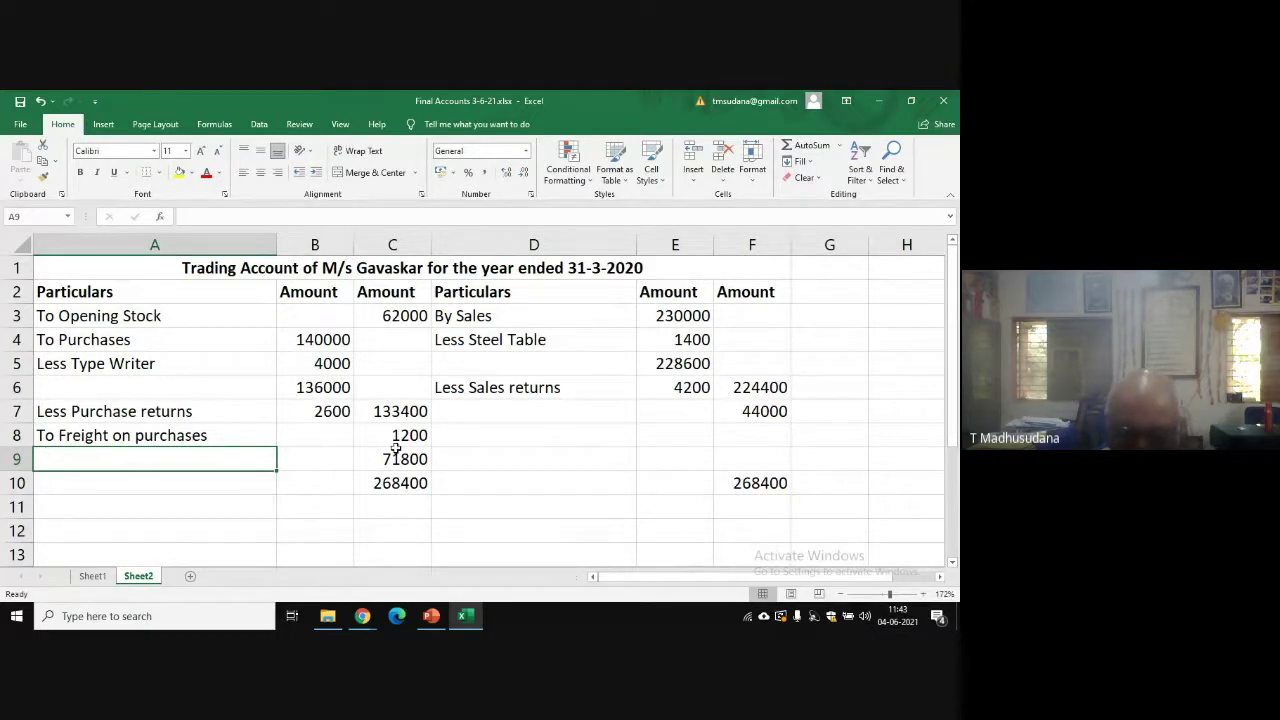
{"action": "type", "text": "To "}
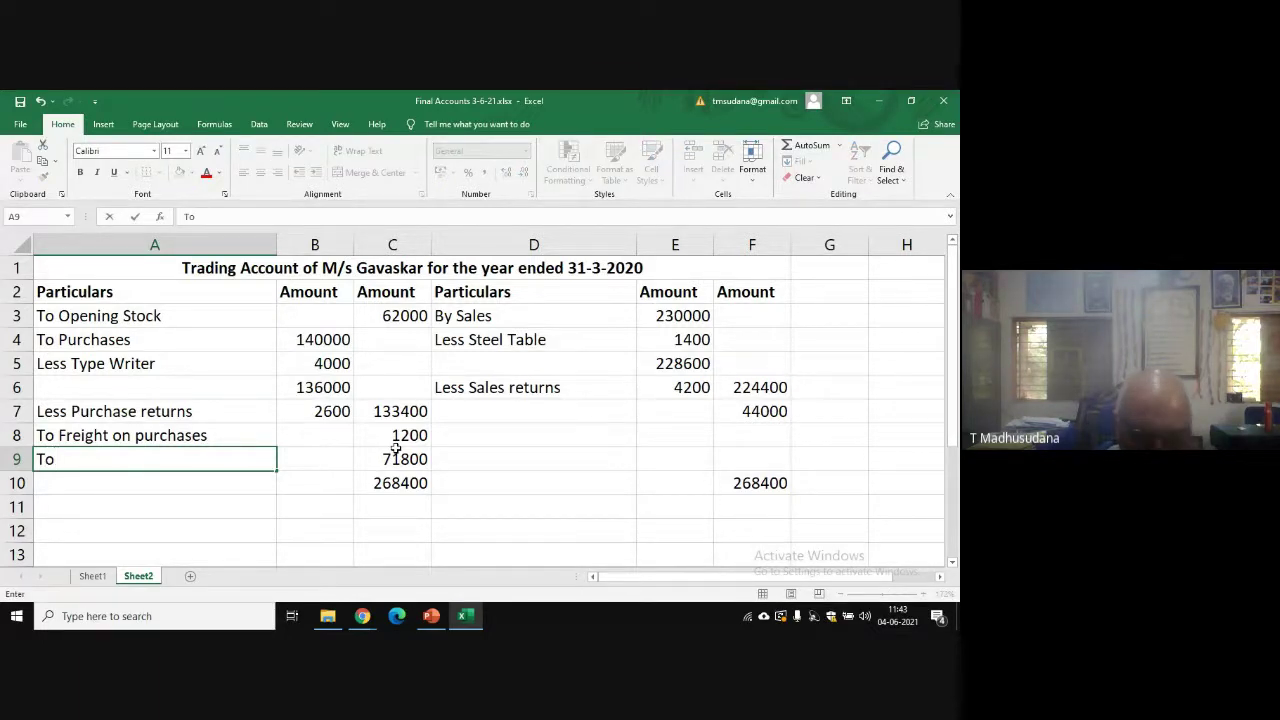
{"action": "type", "text": "Gro"}
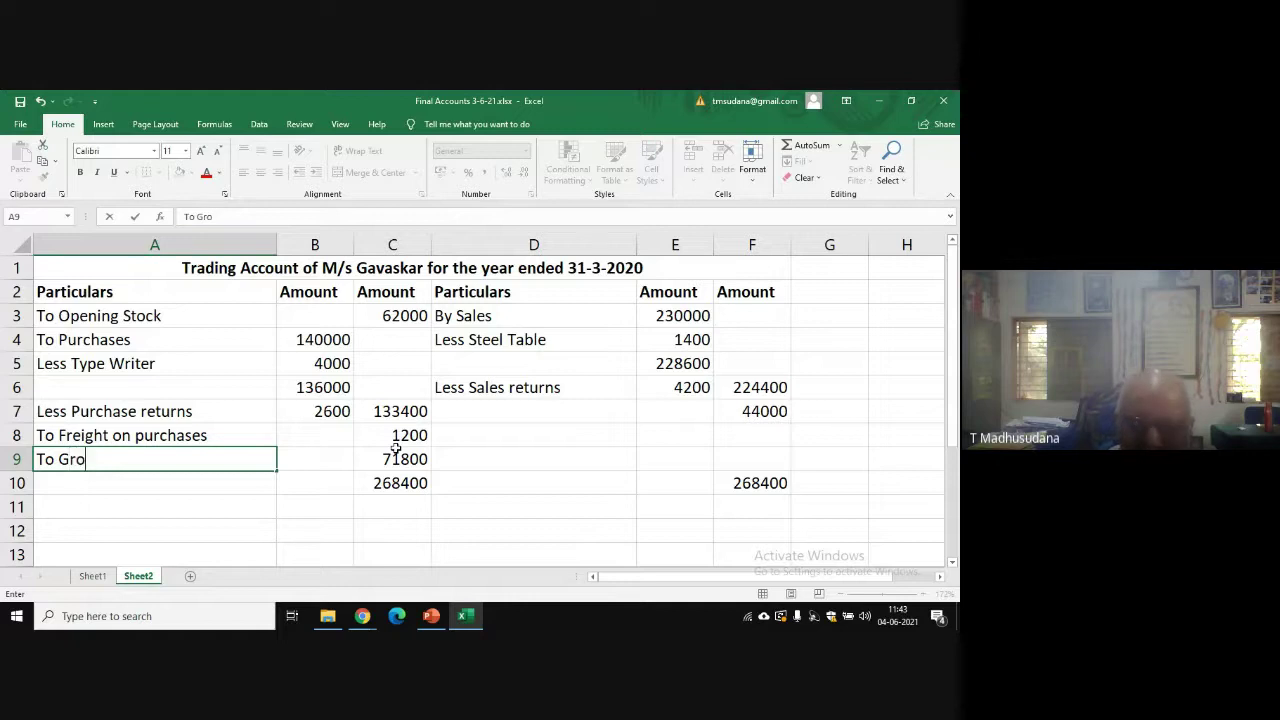
{"action": "type", "text": "sss P"}
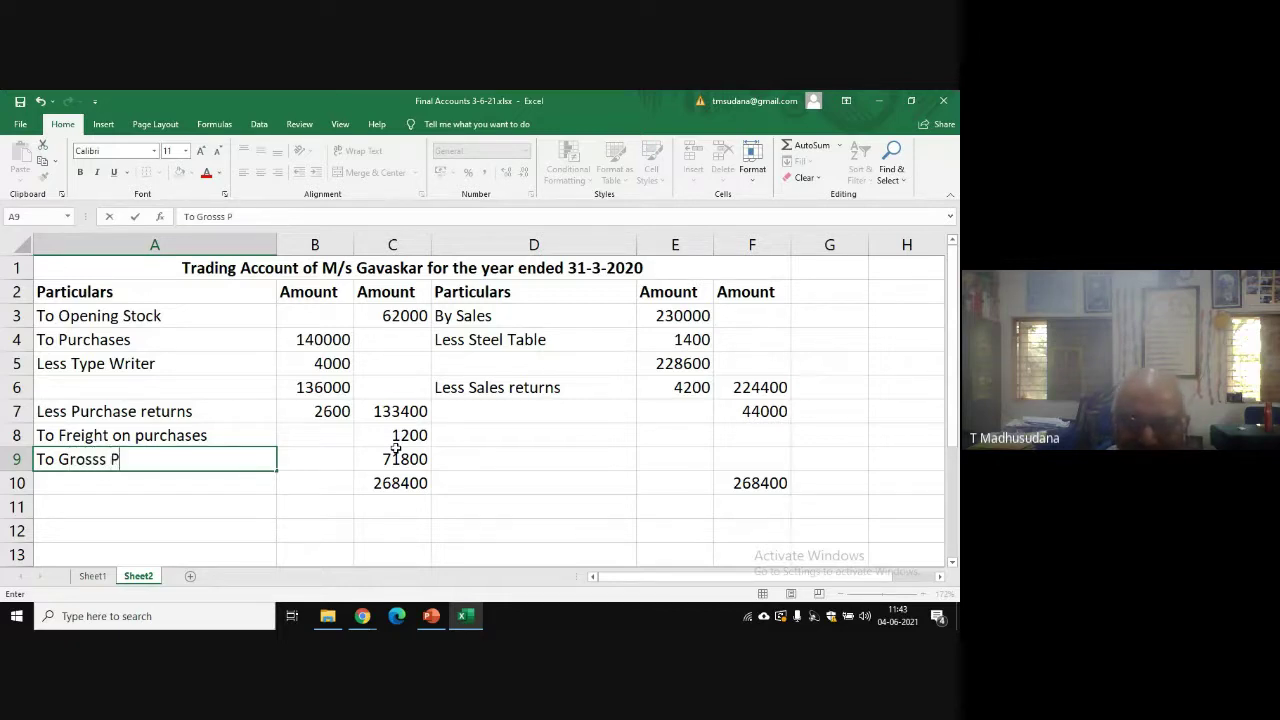
{"action": "type", "text": "rofit"}
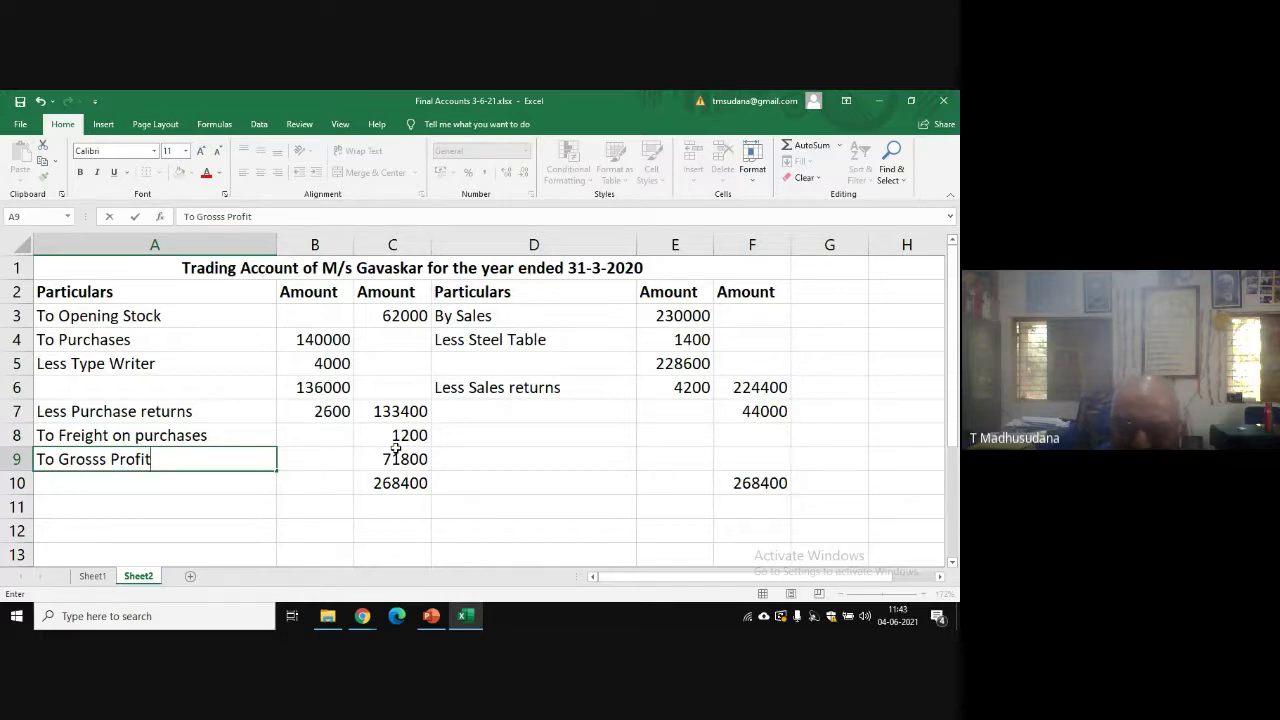
{"action": "type", "text": " ("}
{"action": "type", "text": "trans"}
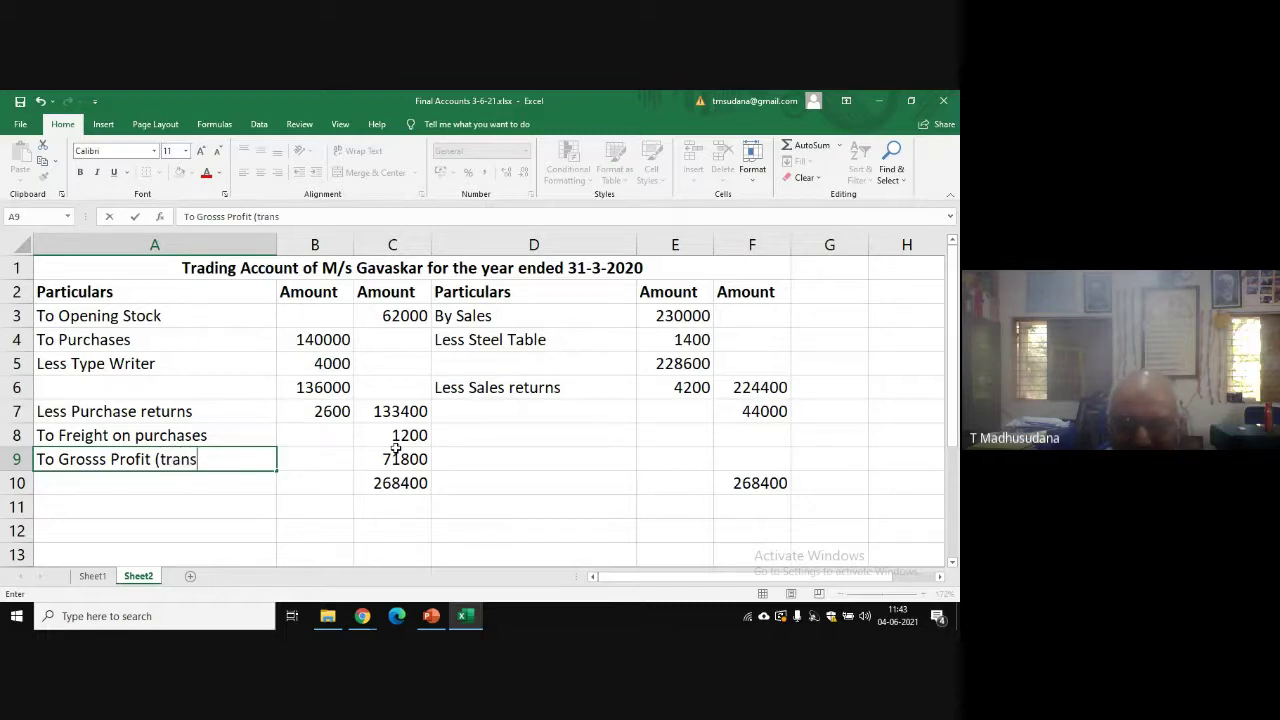
{"action": "type", "text": "ferred to "}
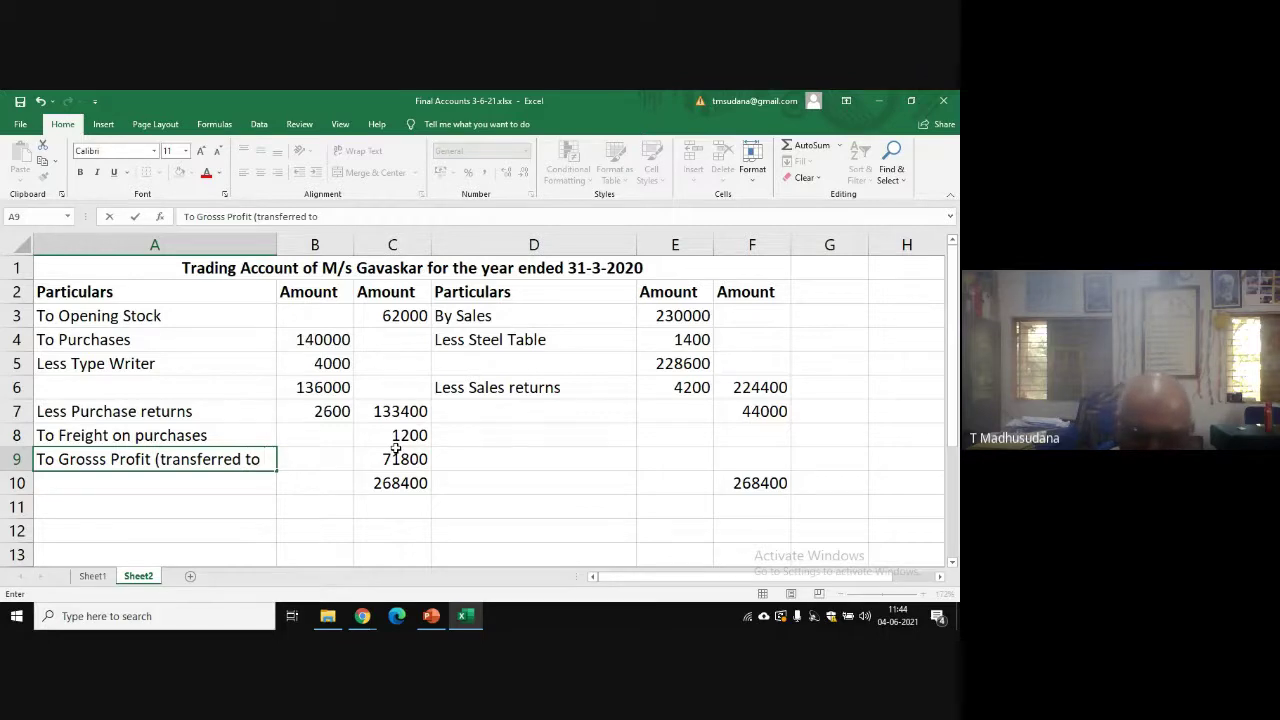
{"action": "type", "text": "P&"}
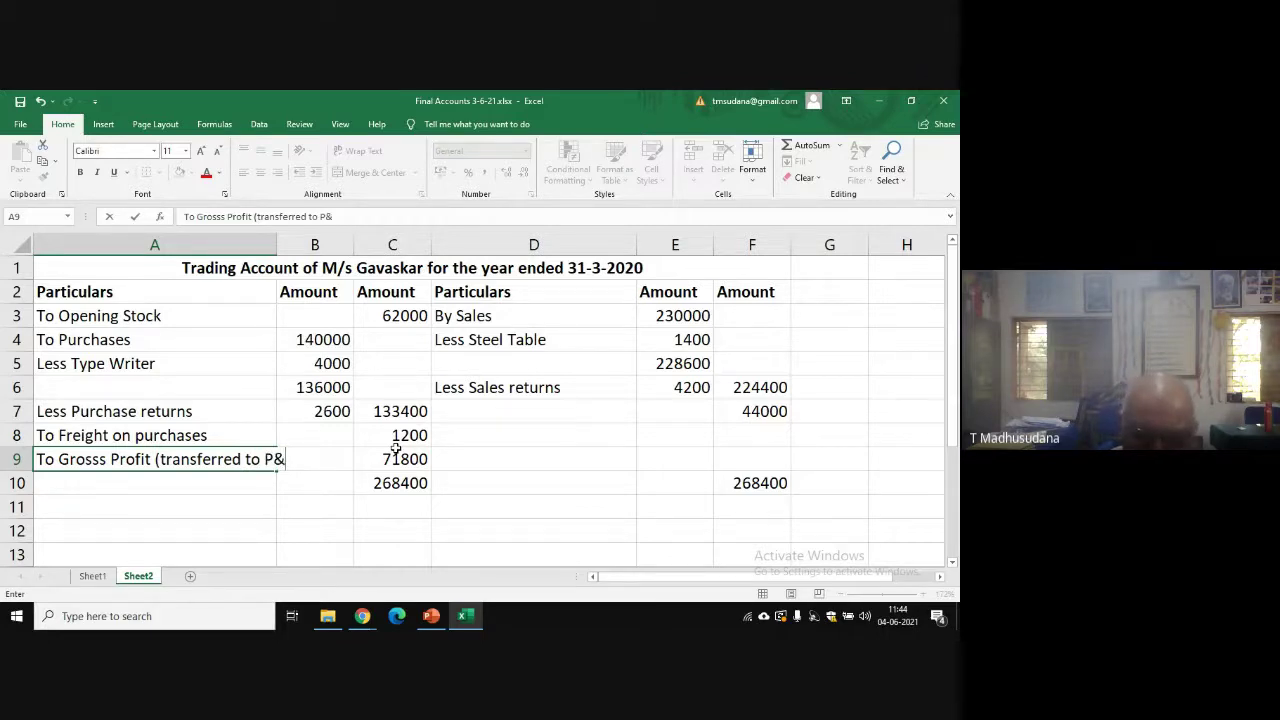
{"action": "type", "text": "L A/c"}
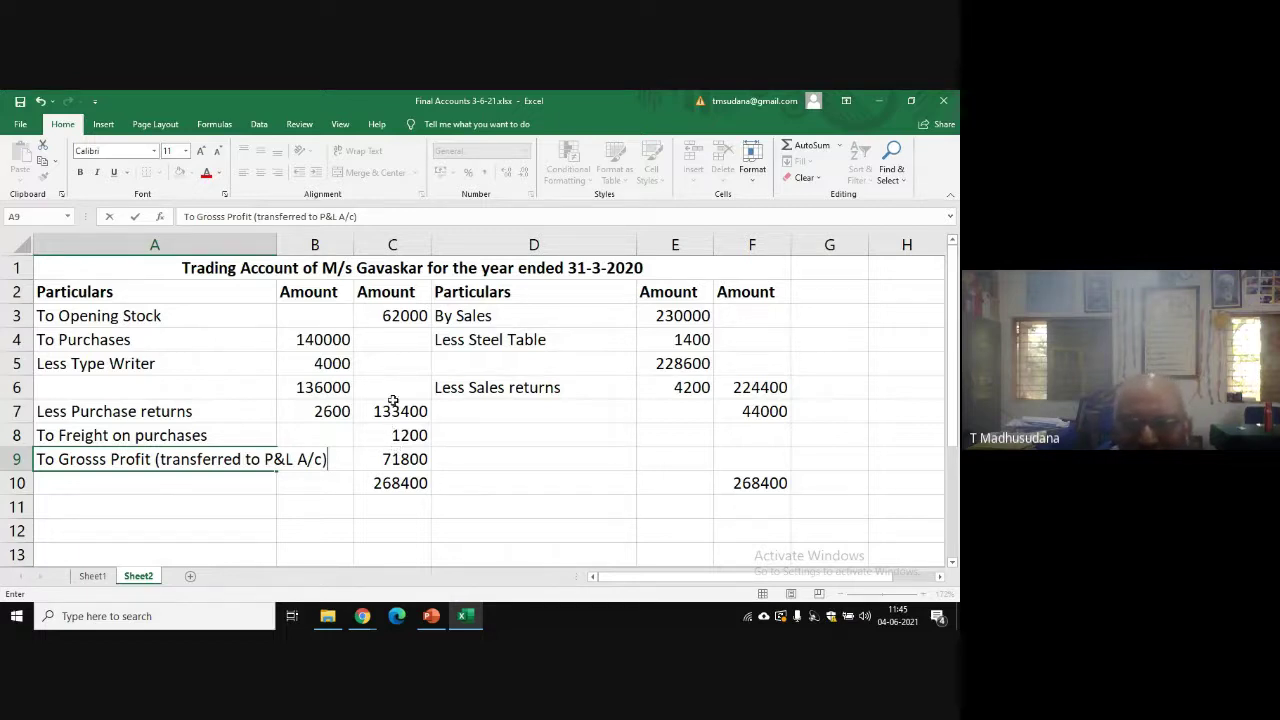
- Label the 44000 amount on the credit side with "By Closing Stock" in cell D7
{"action": "left_click", "coordinate": [500, 411]}
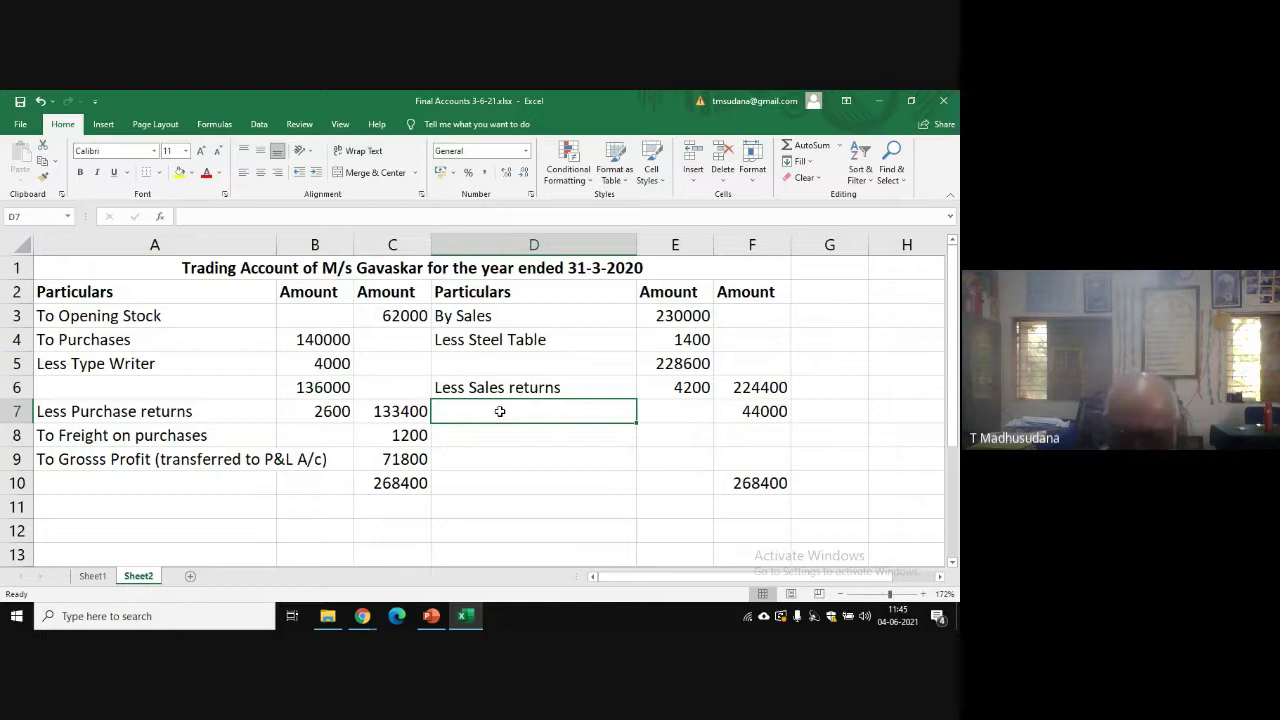
{"action": "double_click", "coordinate": [500, 411]}
{"action": "type", "text": "By "}
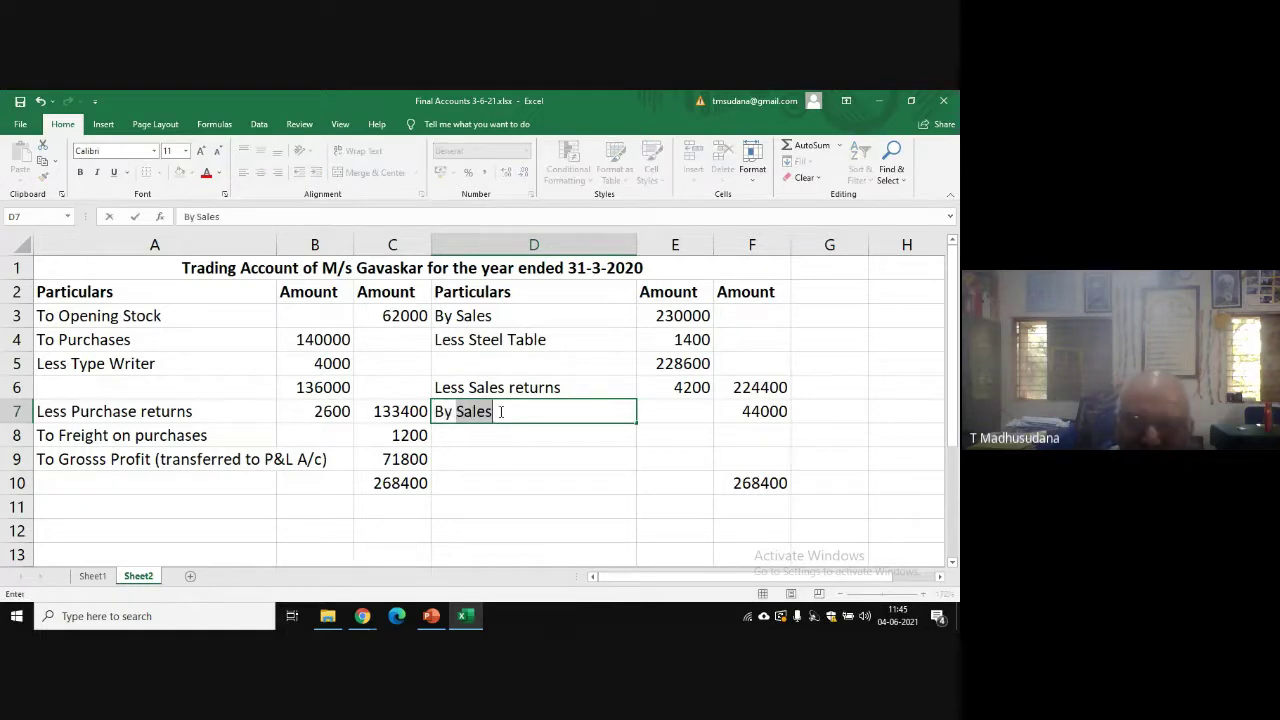
{"action": "type", "text": "Cl"}
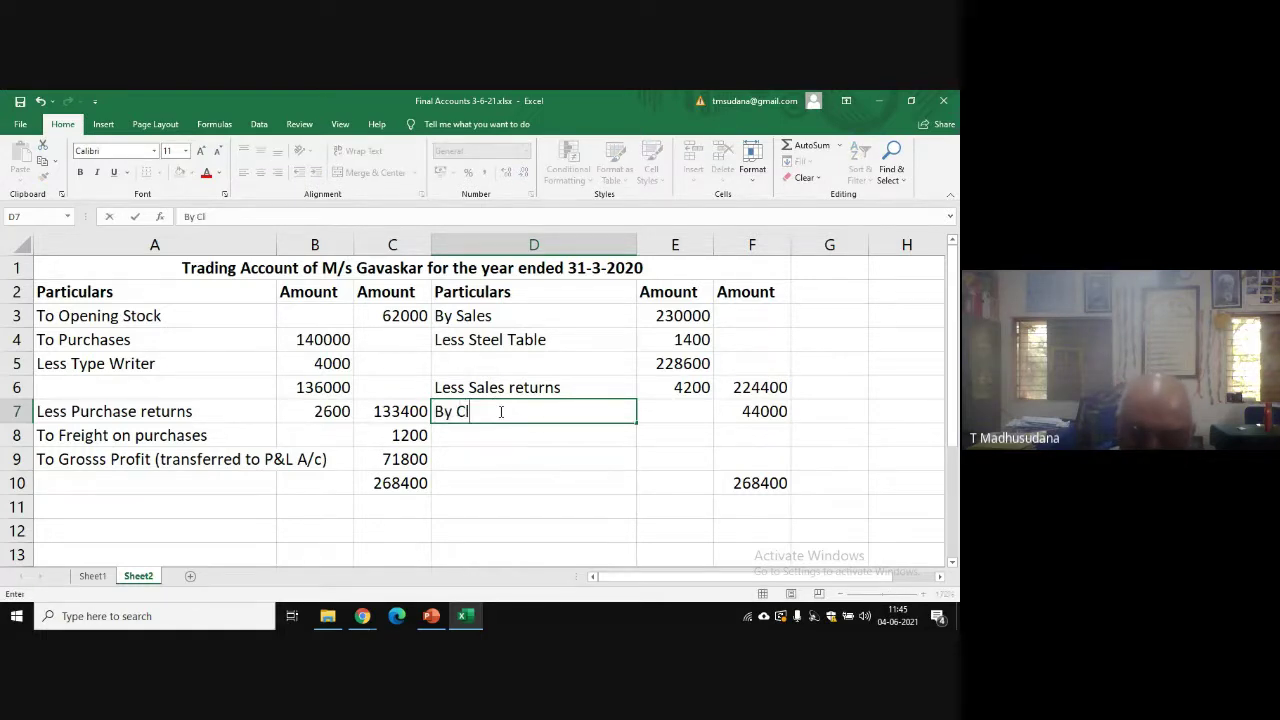
{"action": "type", "text": "osing"}
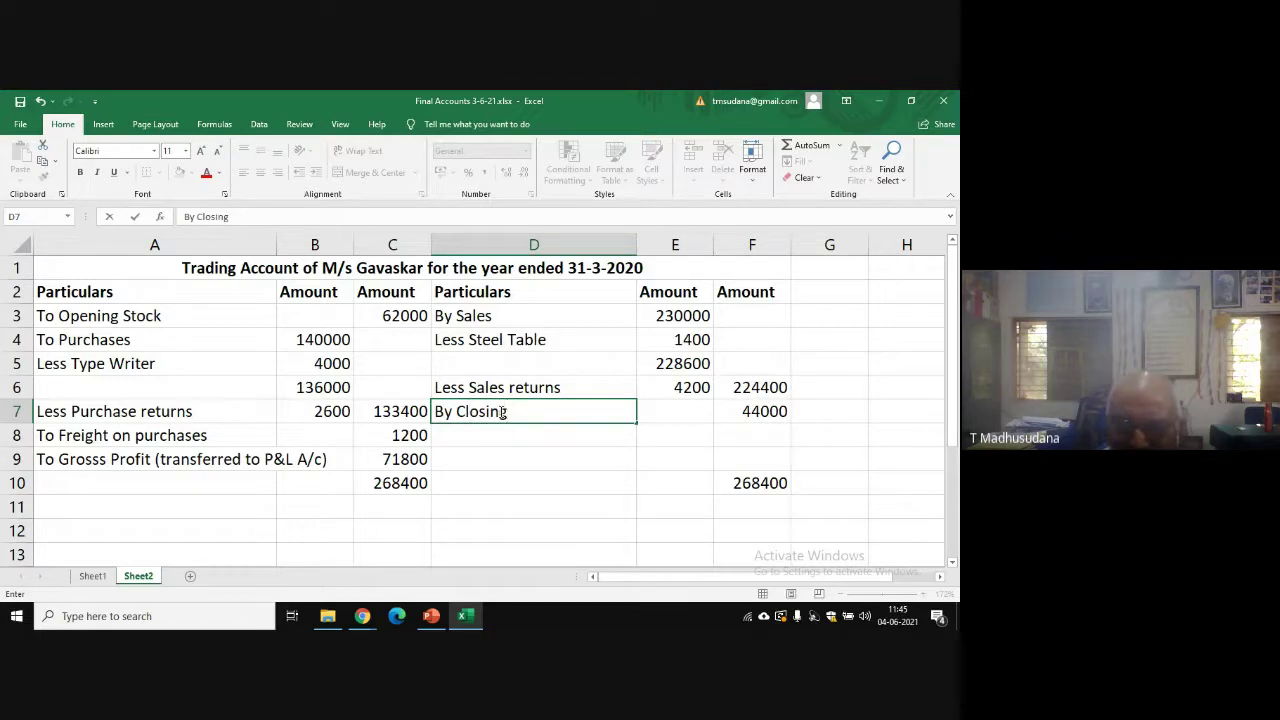
{"action": "type", "text": " Stock"}
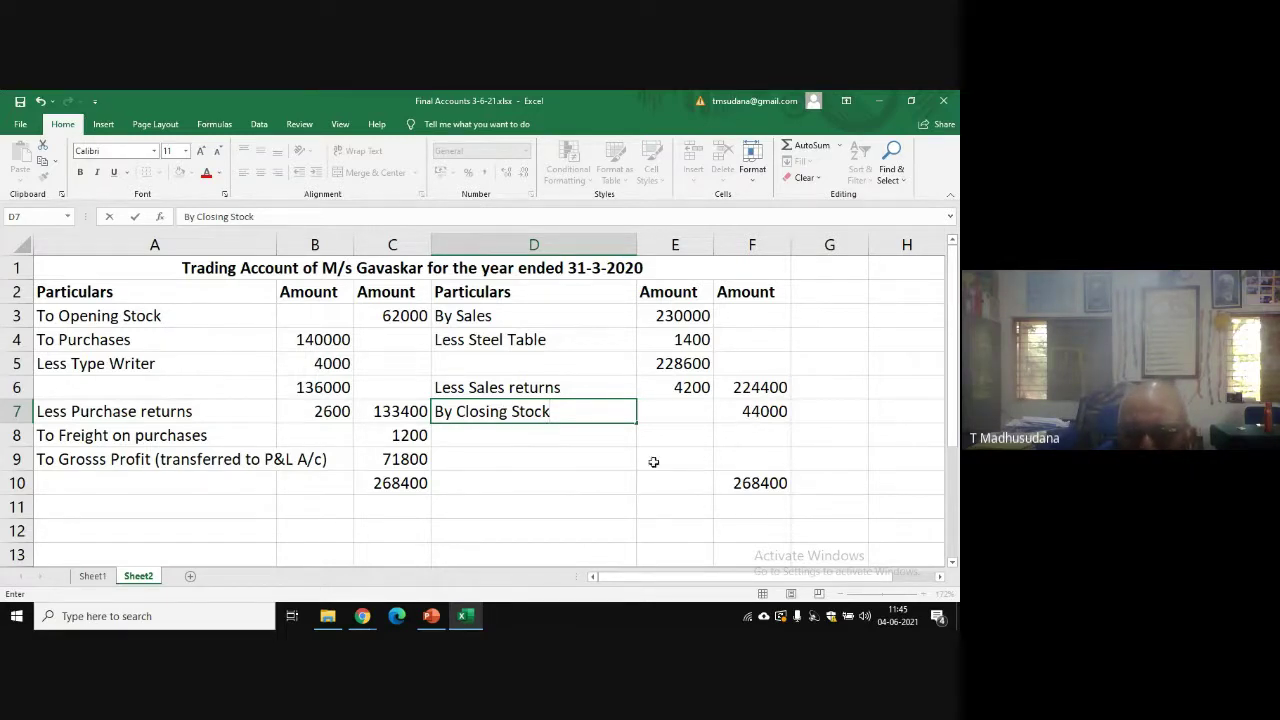
{"action": "left_click", "coordinate": [551, 449]}
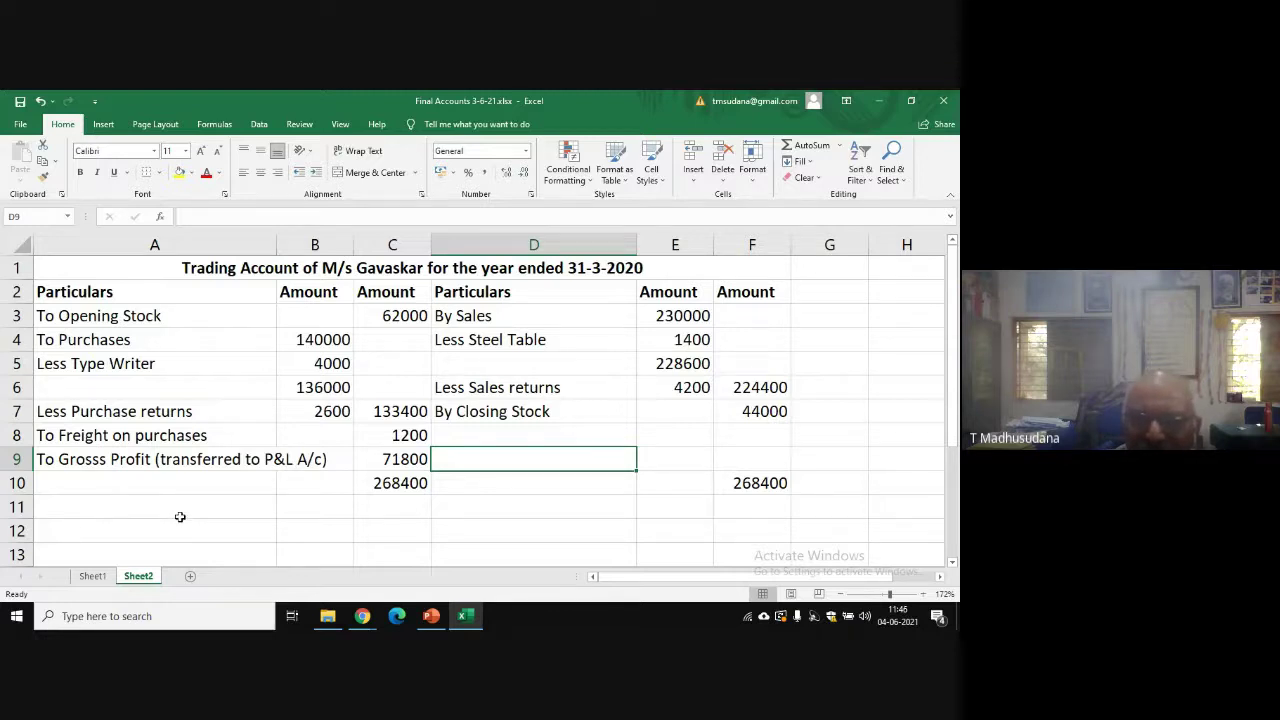
- Enter the title "Profit and Loss Account of M/s. Gavaskar for the year ended 31-3-2020" in cell A11
{"action": "left_click", "coordinate": [118, 508]}
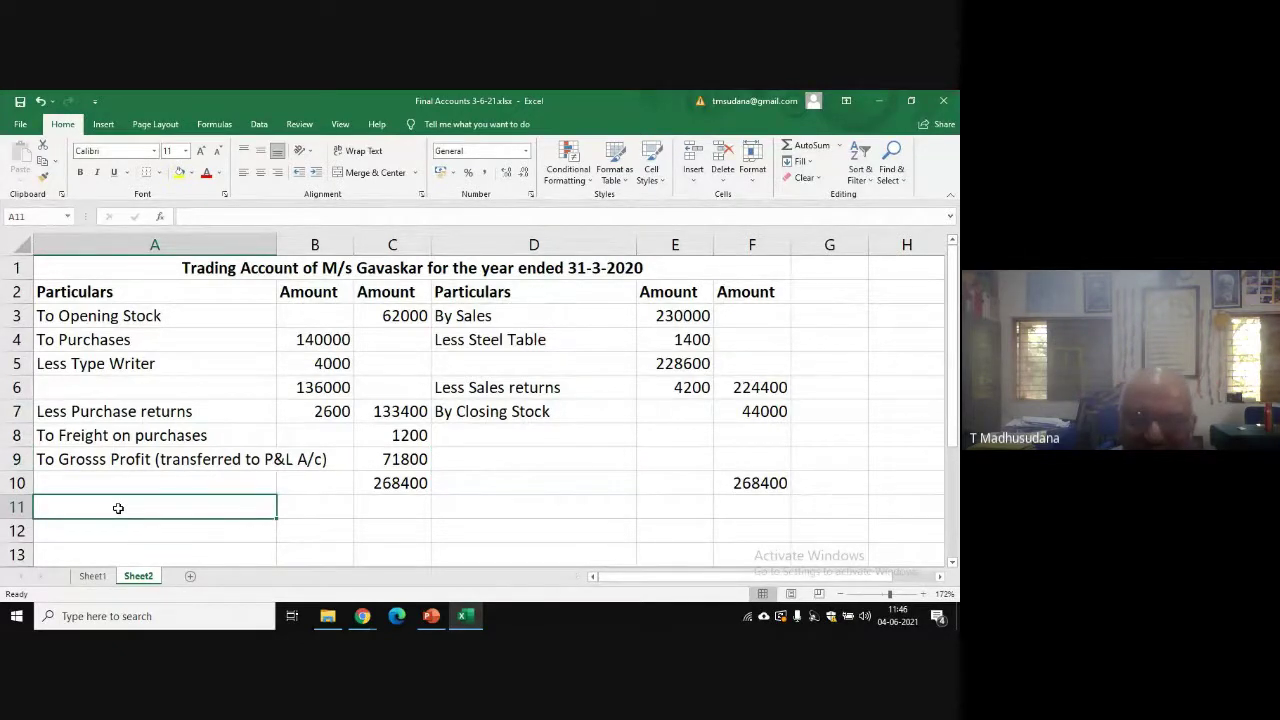
{"action": "type", "text": "Pro"}
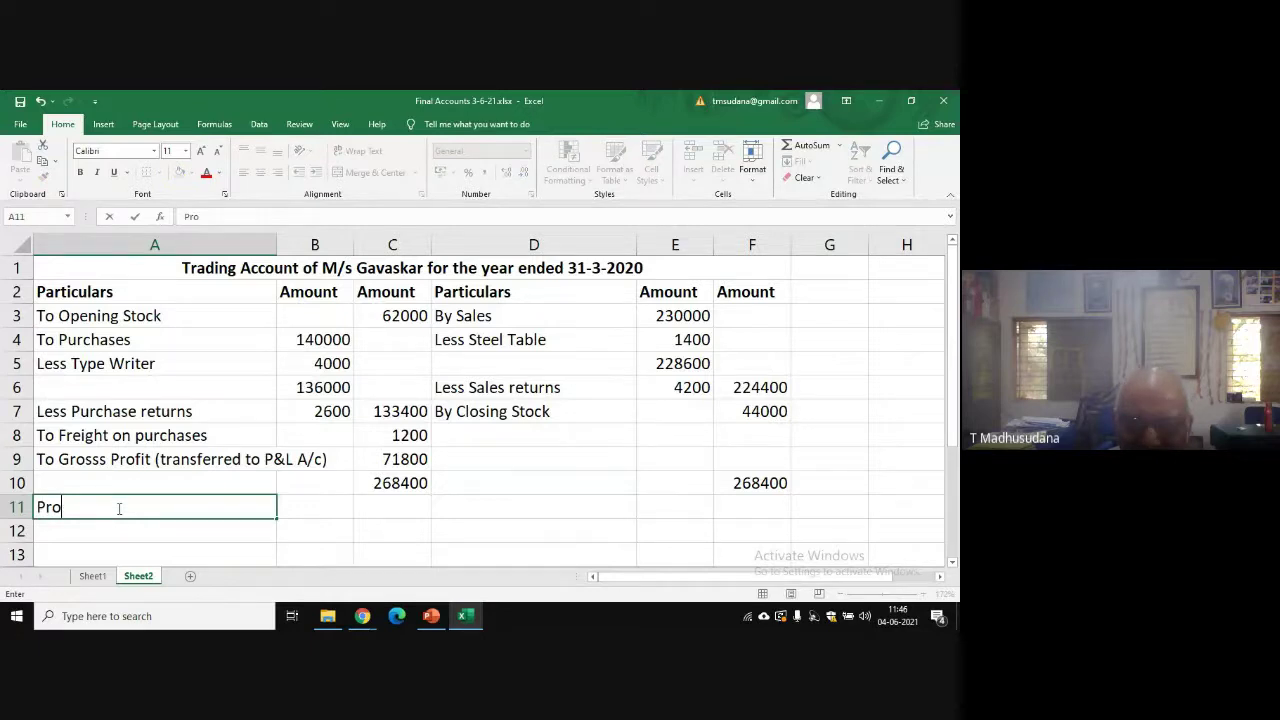
{"action": "type", "text": "fit and Loss"}
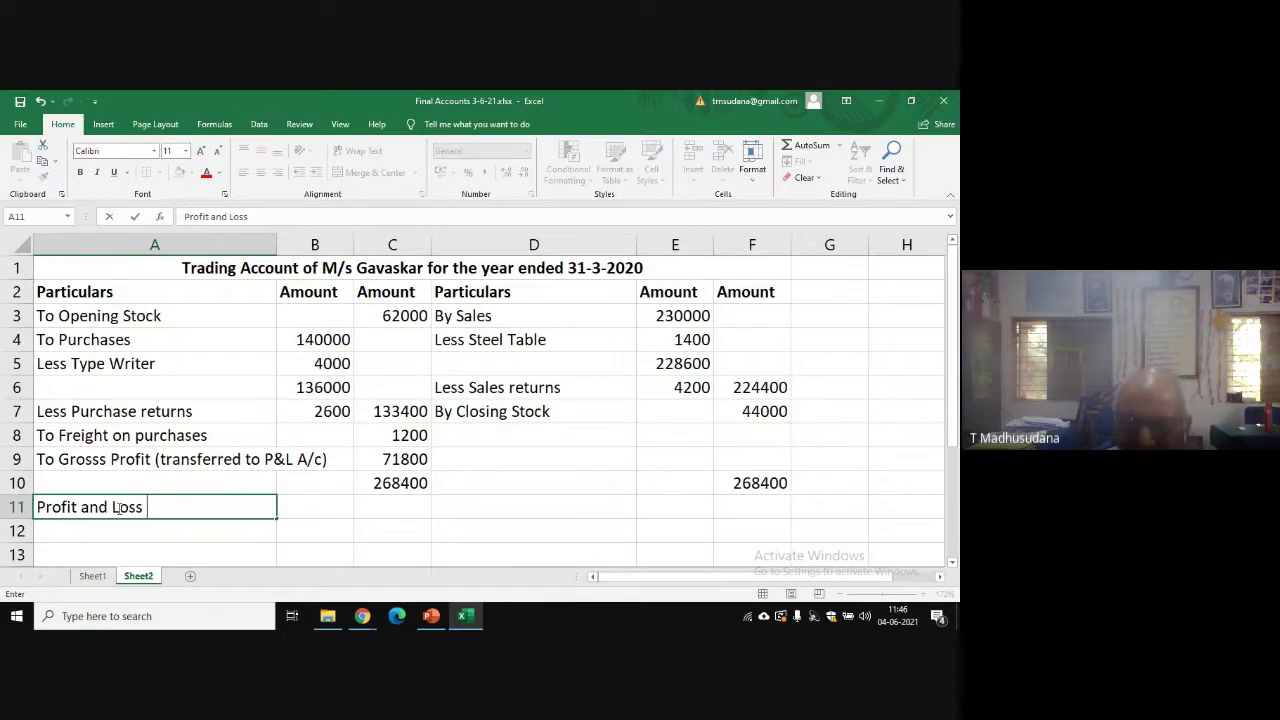
{"action": "type", "text": " Accoun"}
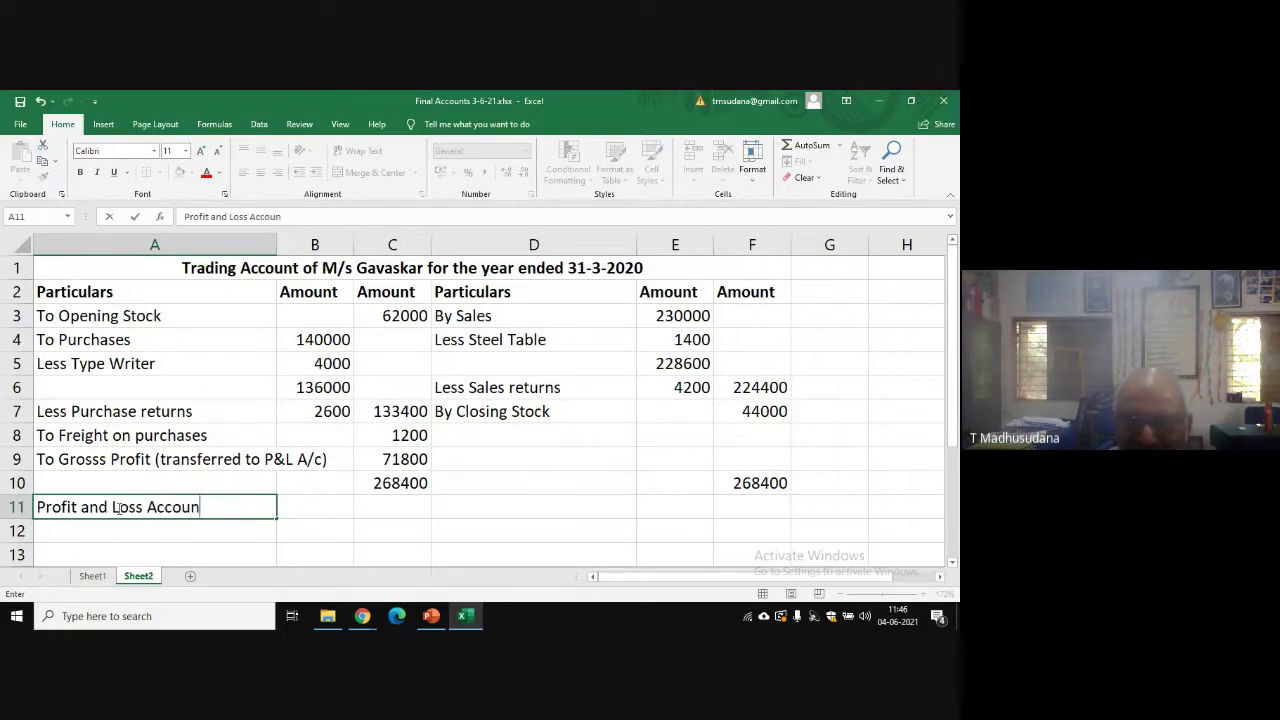
{"action": "type", "text": "t of M"}
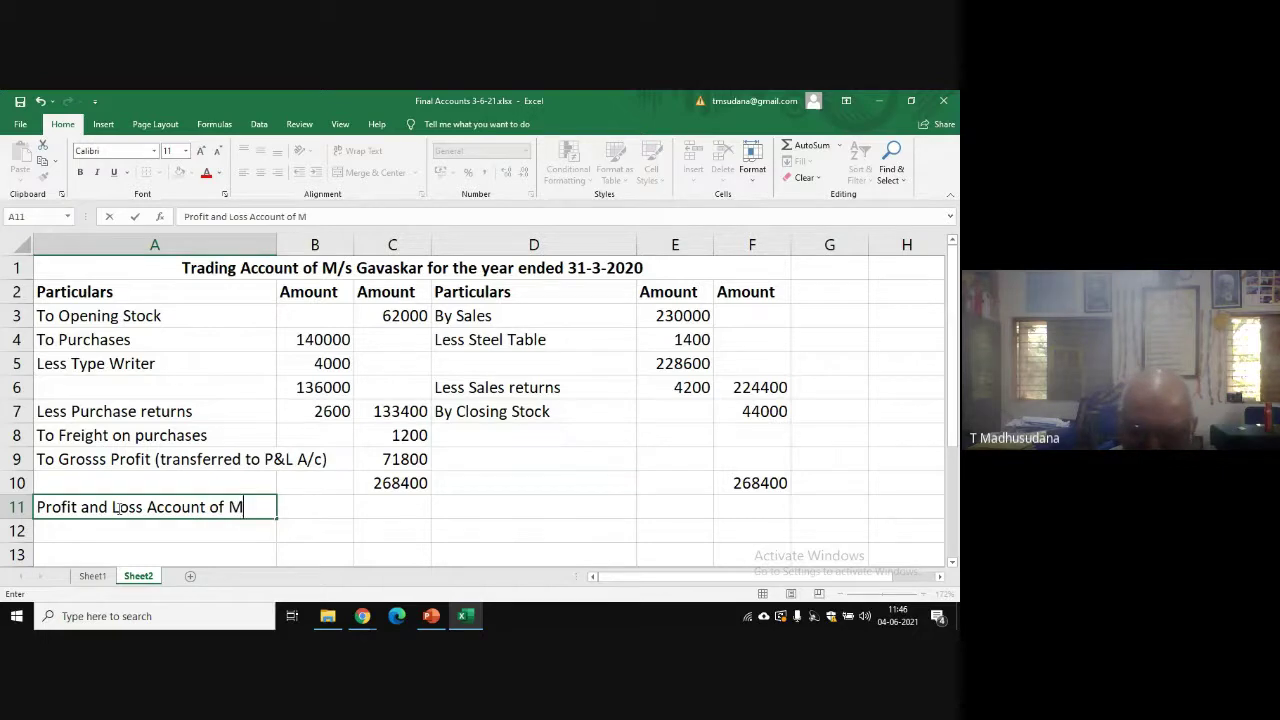
{"action": "type", "text": "/s"}
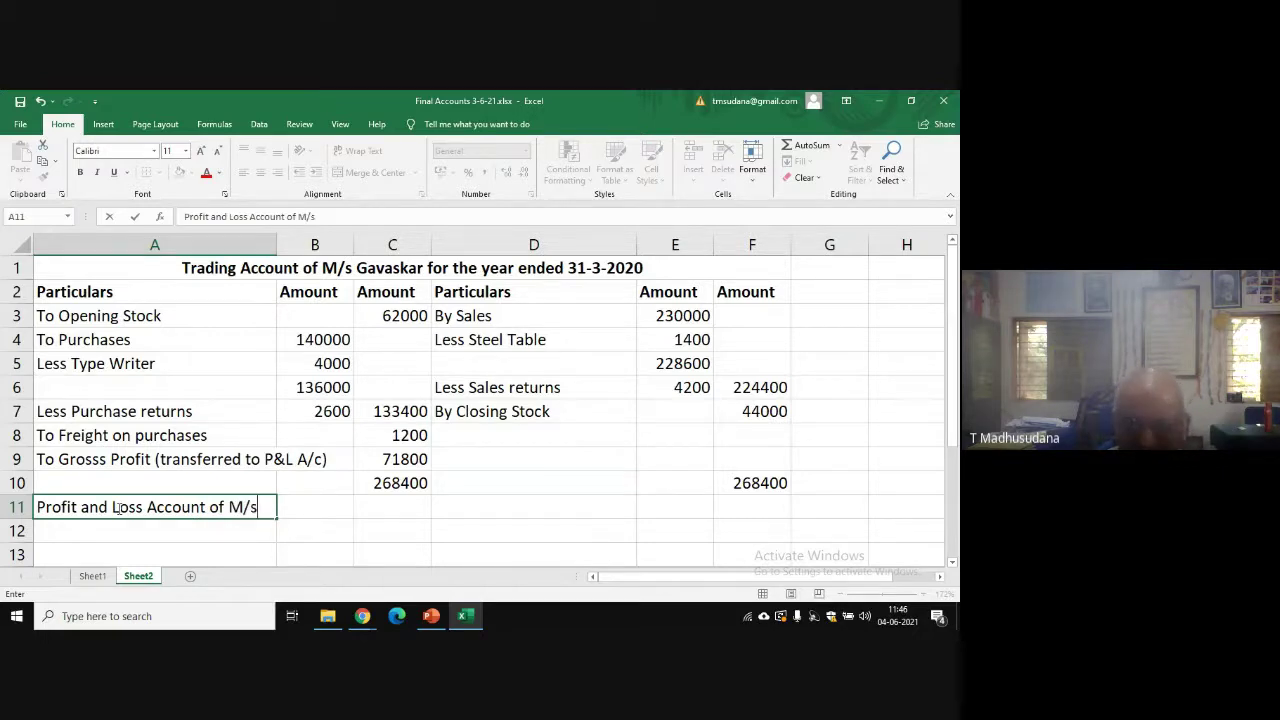
{"action": "type", "text": "."}
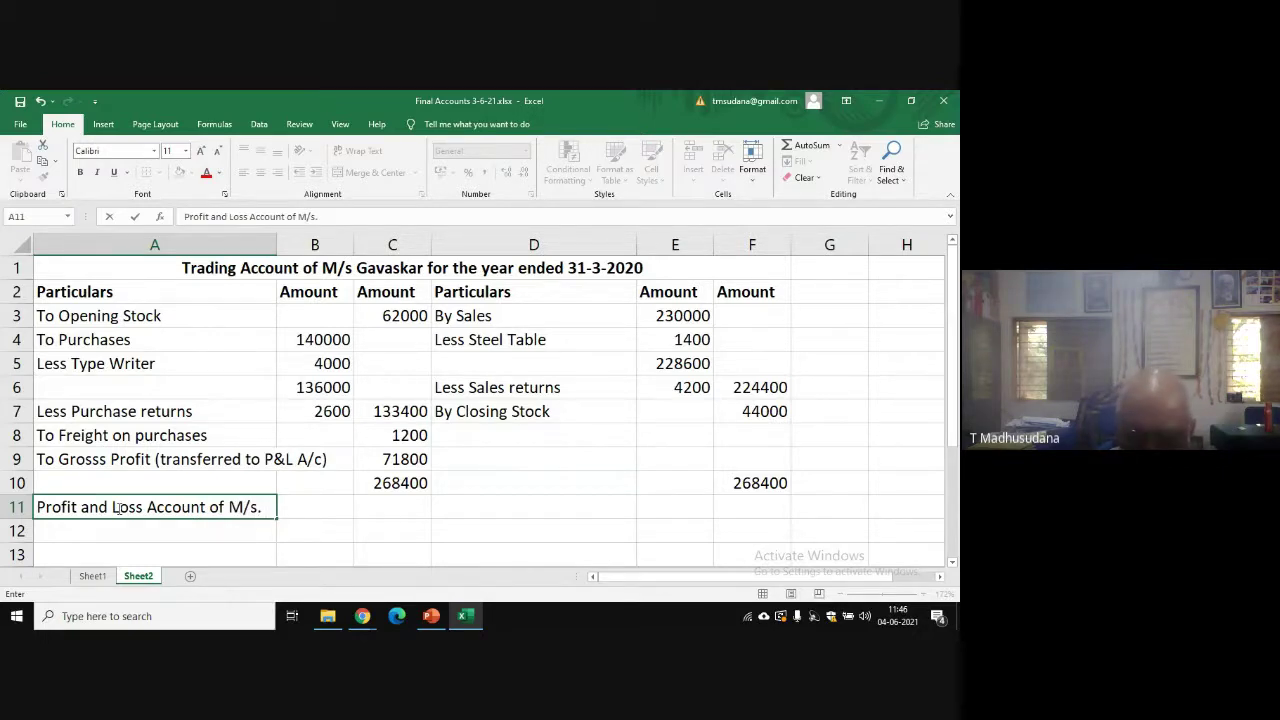
{"action": "type", "text": " Gavaslar"}
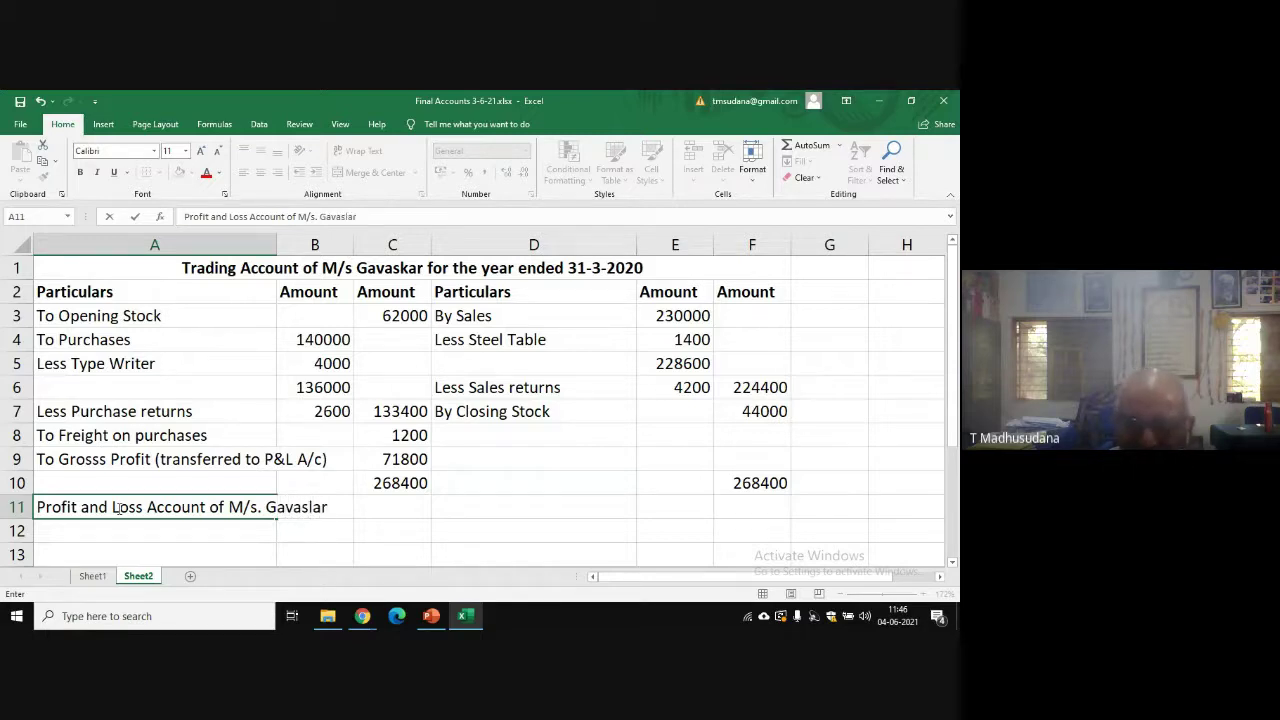
{"action": "key", "text": "BackSpace"}
{"action": "key", "text": "BackSpace"}
{"action": "key", "text": "BackSpace"}
{"action": "type", "text": "kar for t"}
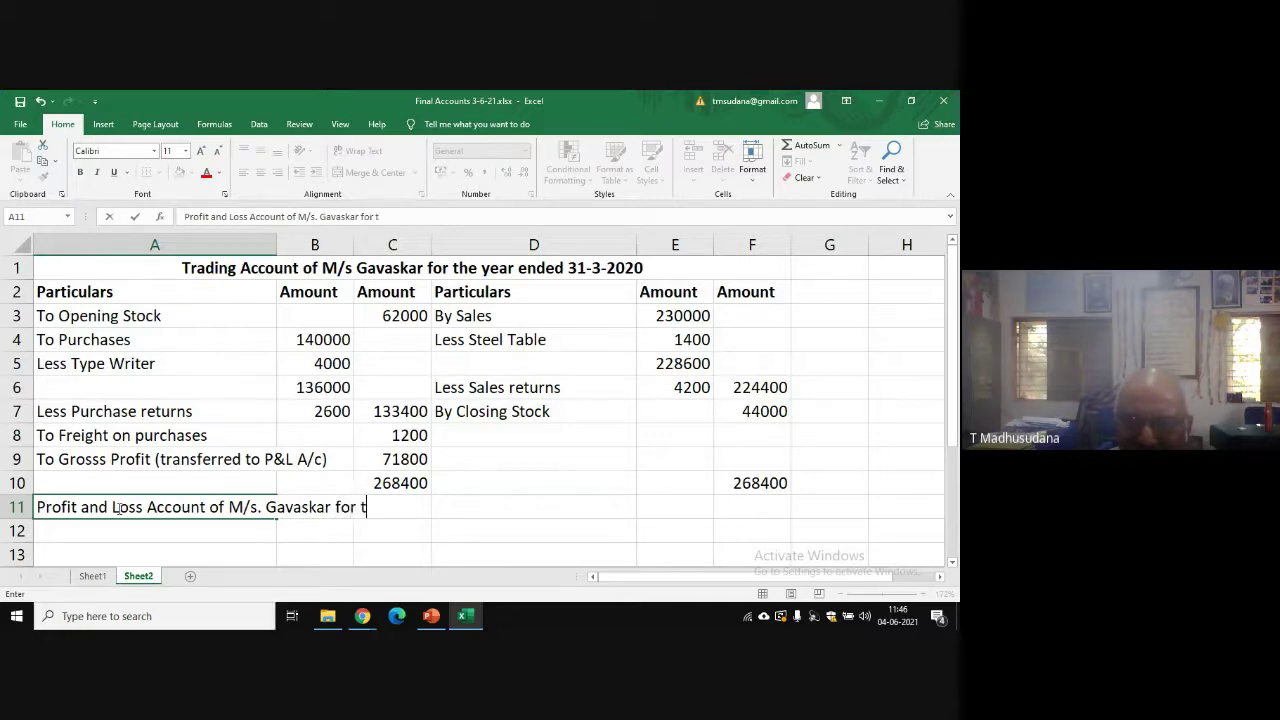
{"action": "type", "text": "he yea"}
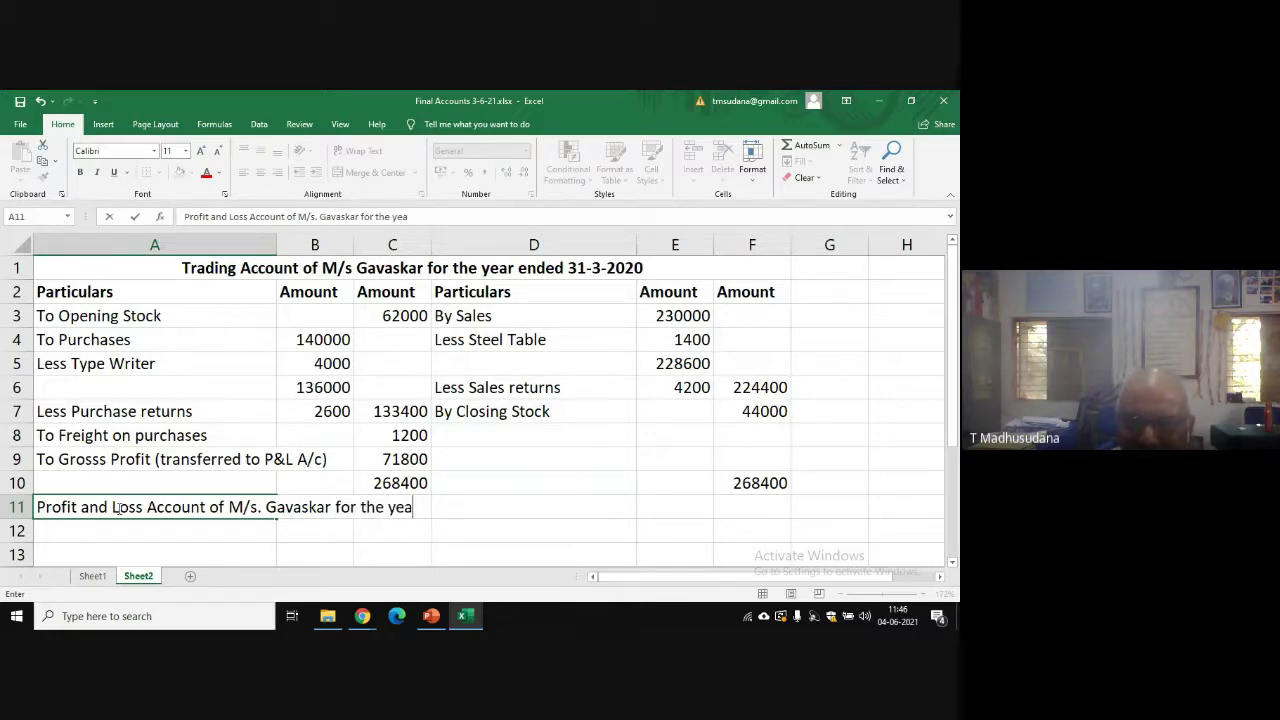
{"action": "type", "text": "r ended 3"}
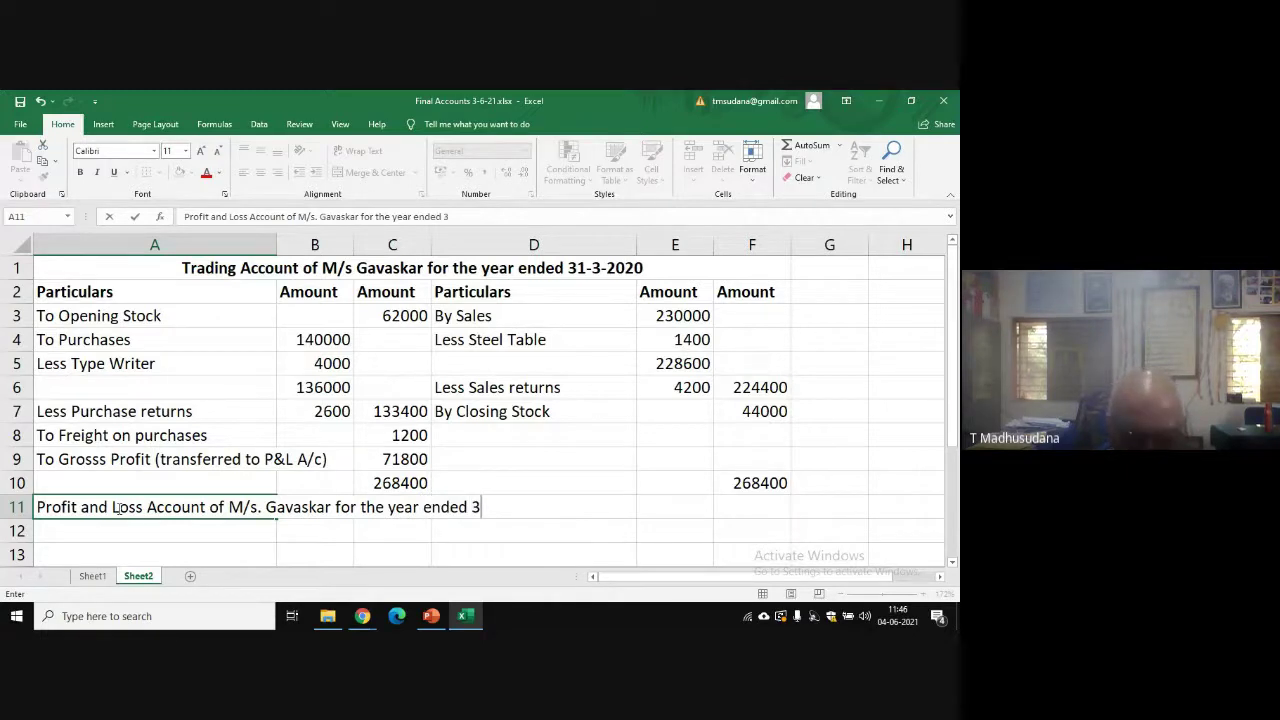
{"action": "type", "text": "1-3"}
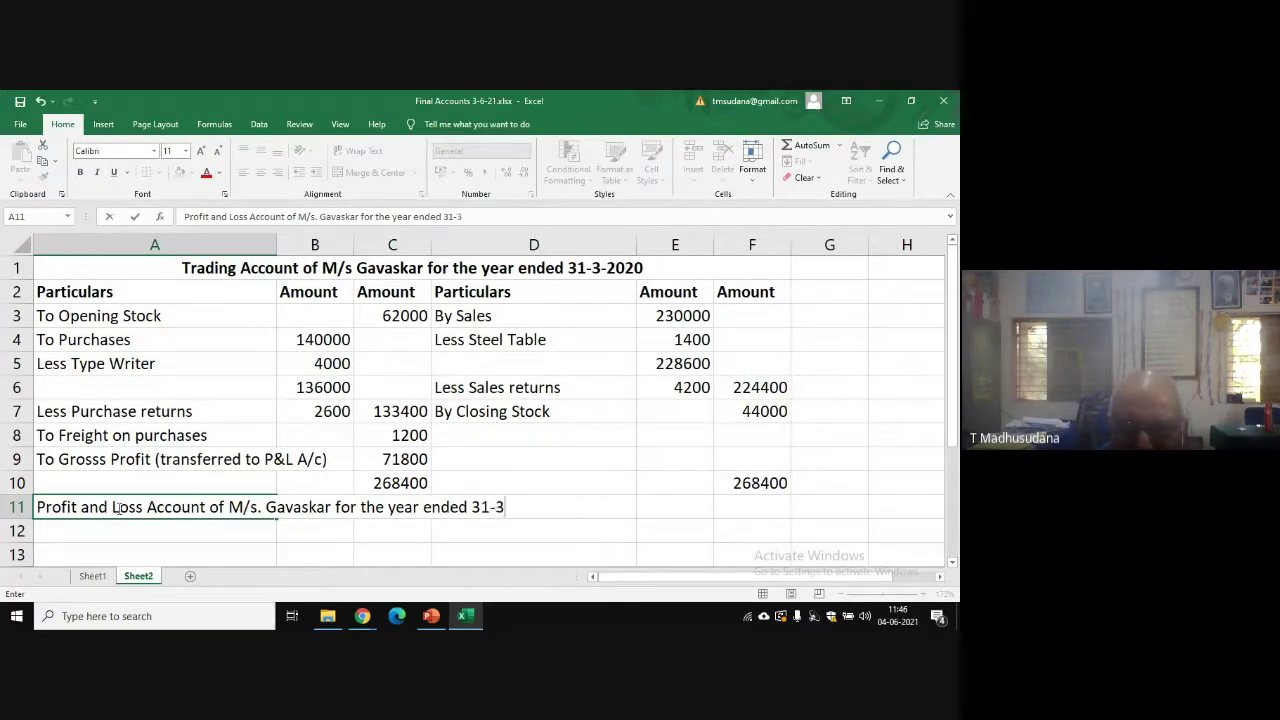
{"action": "type", "text": "-2020"}
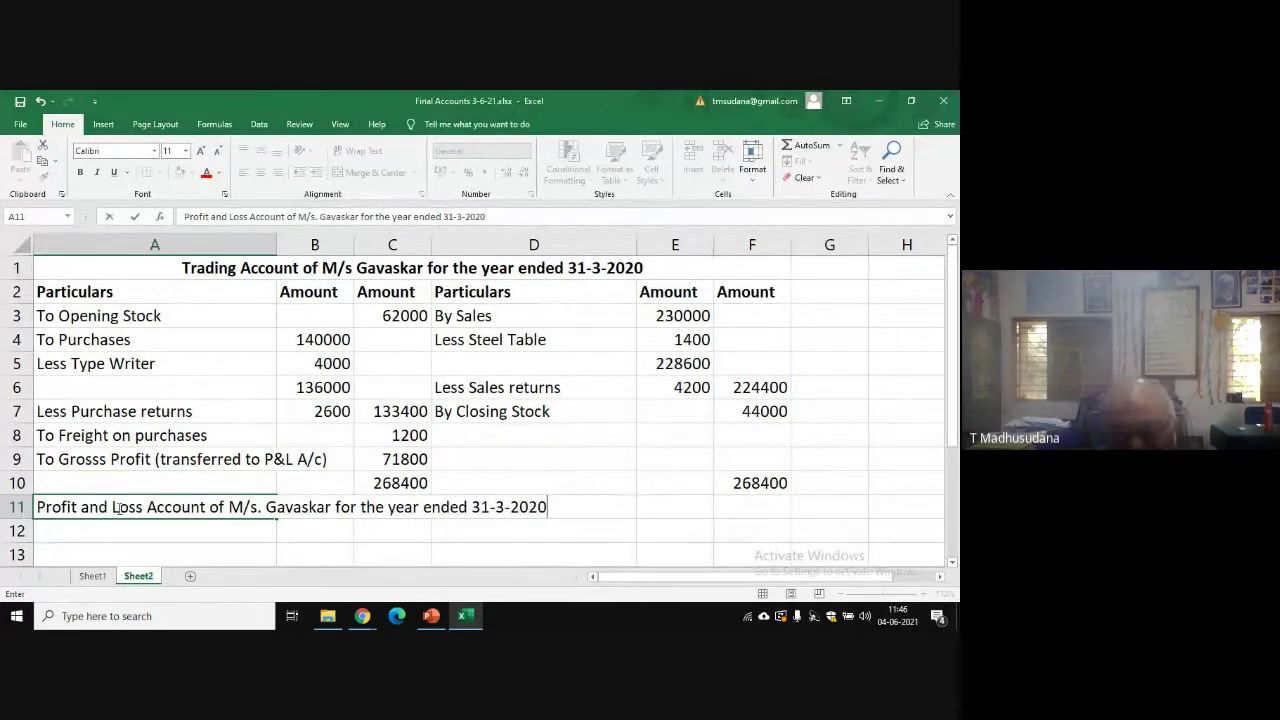
{"action": "key", "text": "Return"}
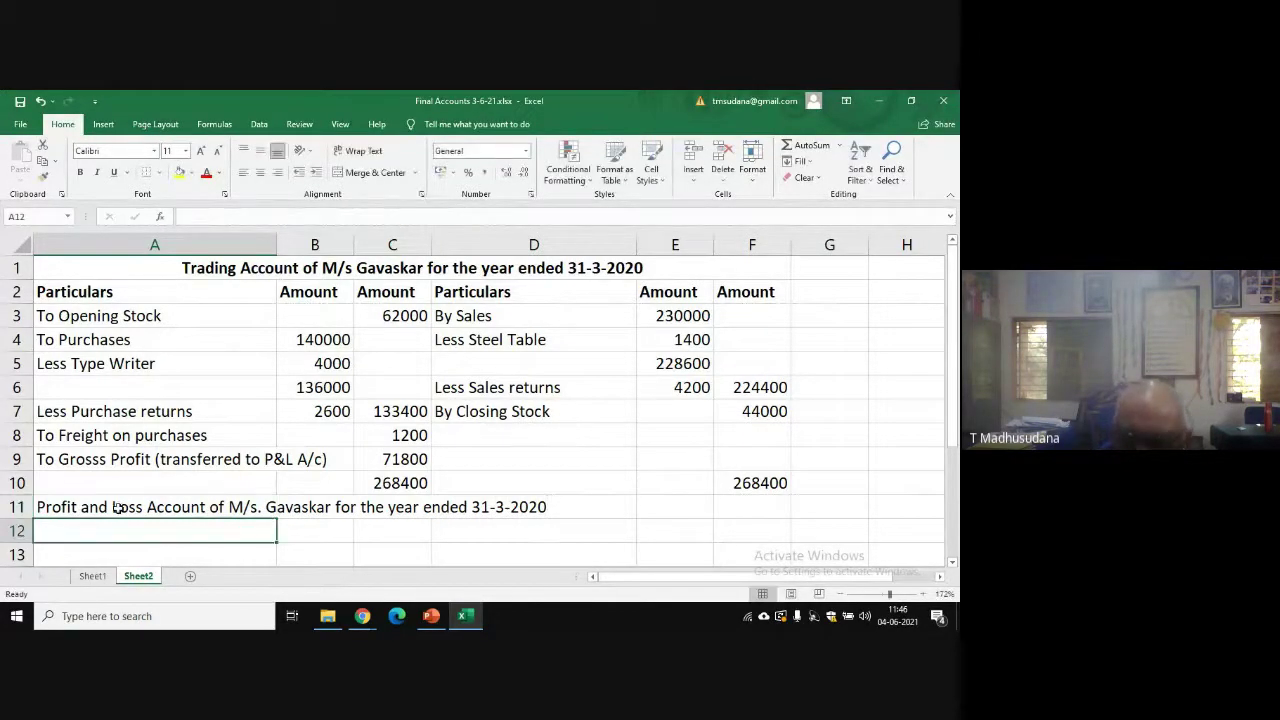
- Merge and center the profit and loss account title across cells A11 to F11
{"action": "left_click", "coordinate": [117, 509]}
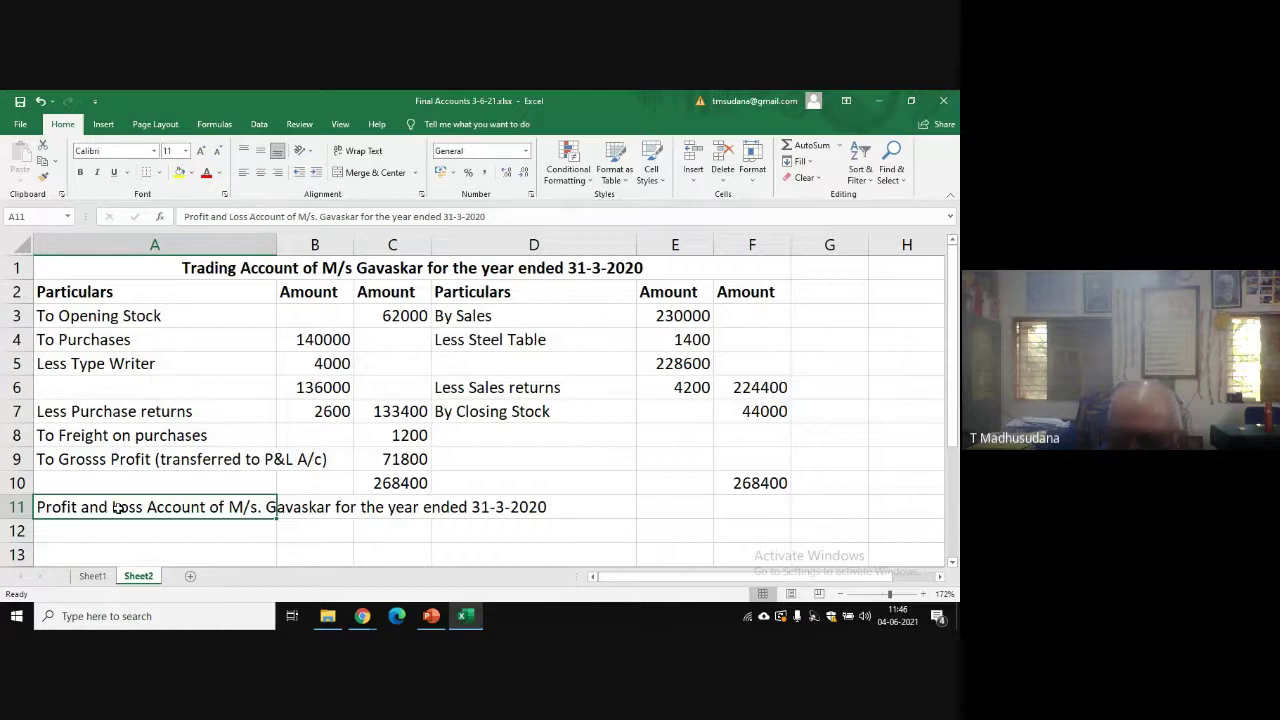
{"action": "key", "text": "shift+Right"}
{"action": "key", "text": "shift+Right"}
{"action": "key", "text": "shift+Right"}
{"action": "key", "text": "shift+Right"}
{"action": "key", "text": "shift+Right"}
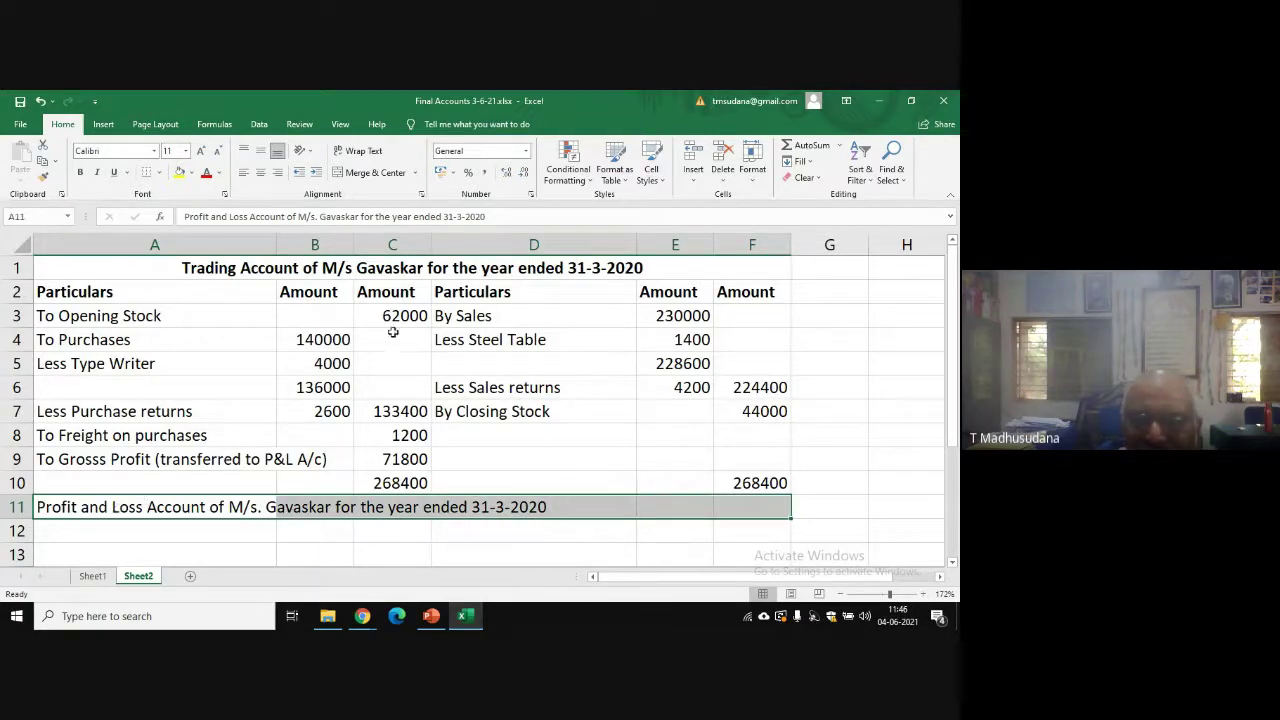
{"action": "left_click", "coordinate": [364, 175]}
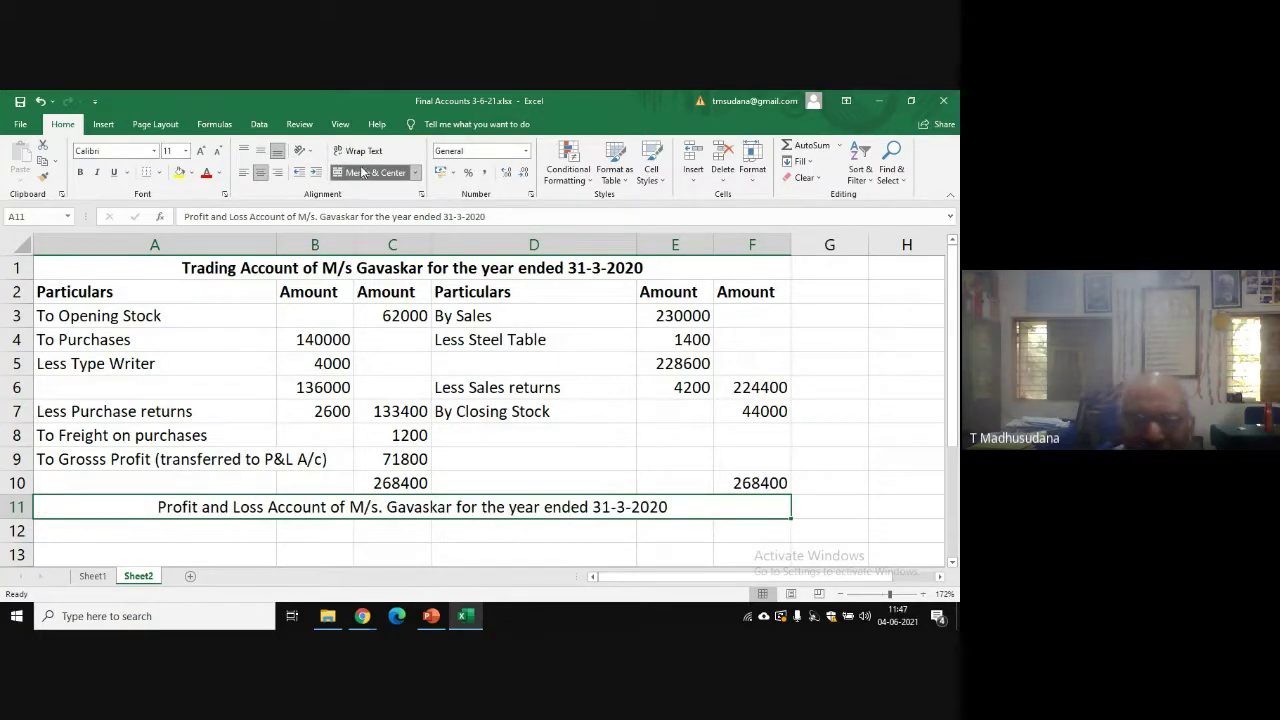
{"action": "left_click", "coordinate": [99, 527]}
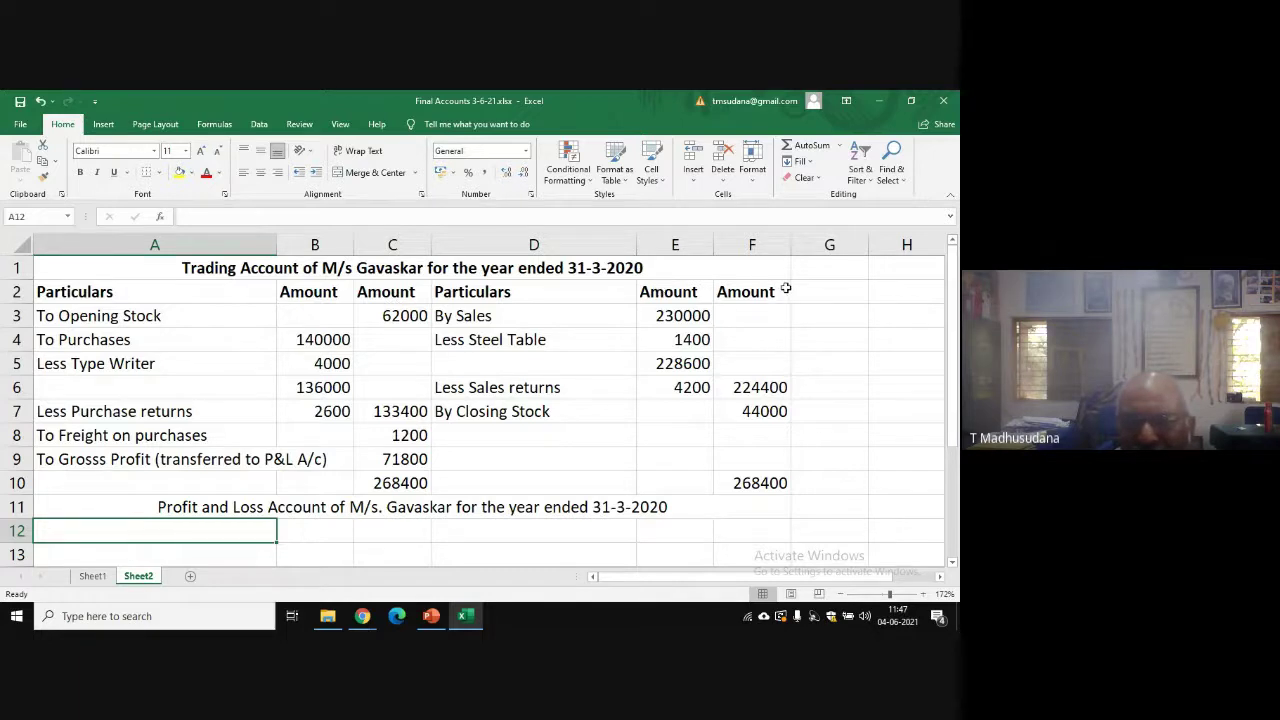
- Add "Dr" before and "Cr" after the trading account title in row 1, spaced out to the two ends of the merged cell
{"action": "double_click", "coordinate": [116, 271]}
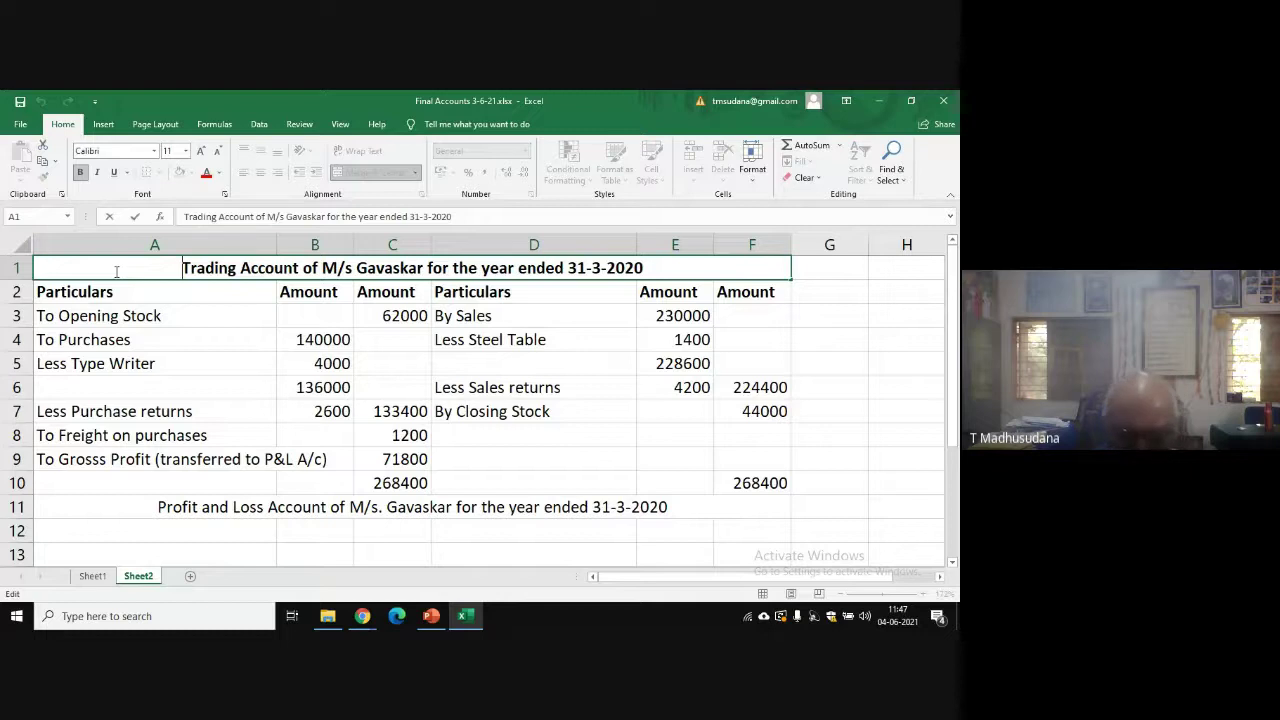
{"action": "type", "text": "Dr"}
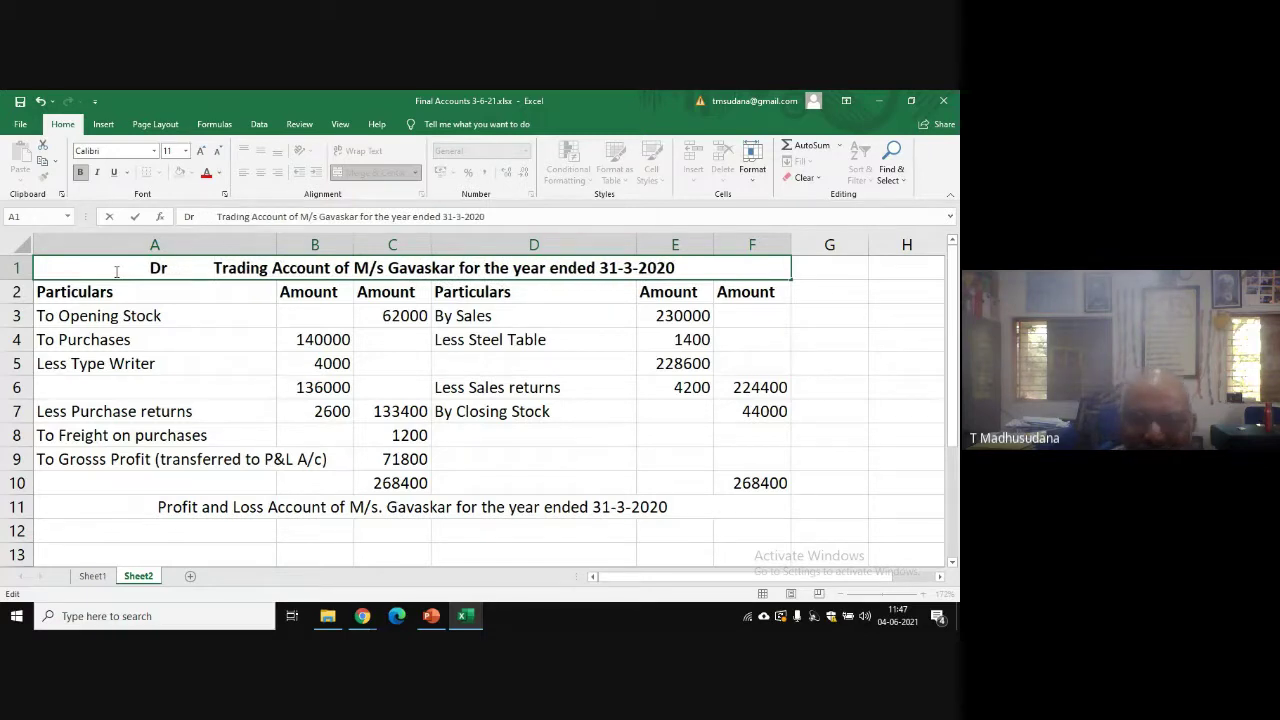
{"action": "left_click", "coordinate": [706, 267]}
{"action": "type", "text": "Cr"}
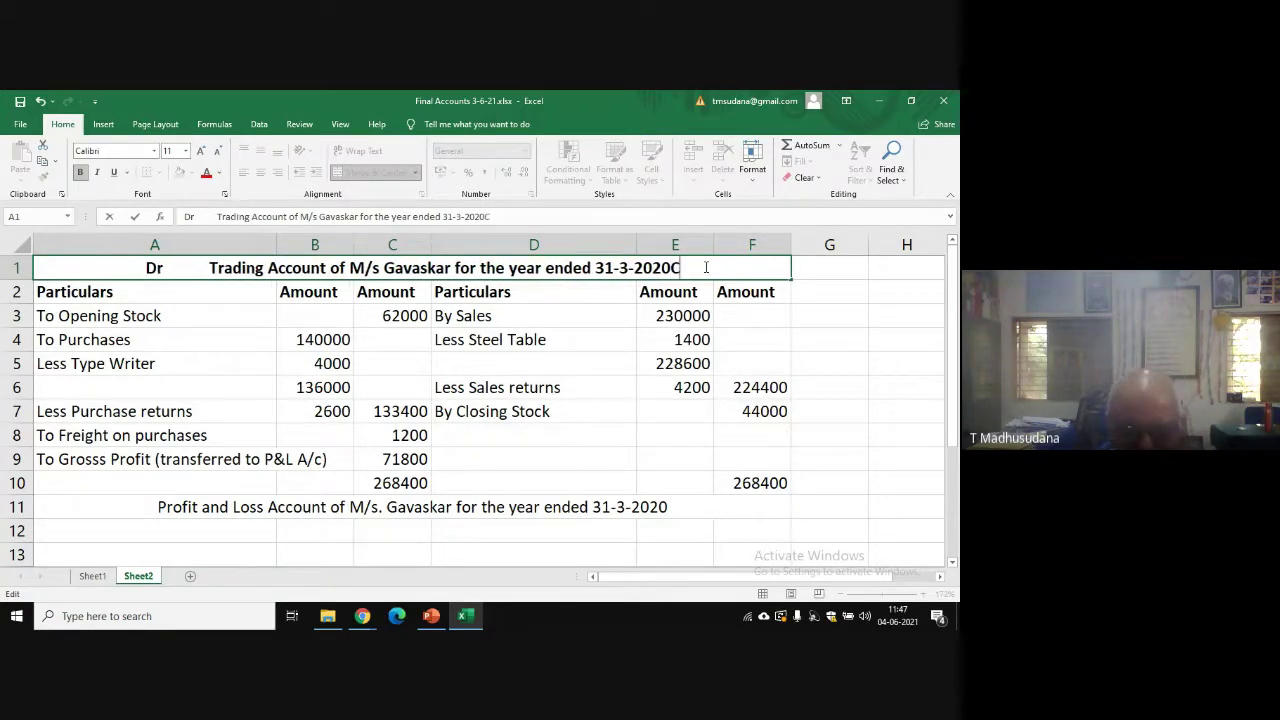
{"action": "key", "text": "Left"}
{"action": "key", "text": "Left"}
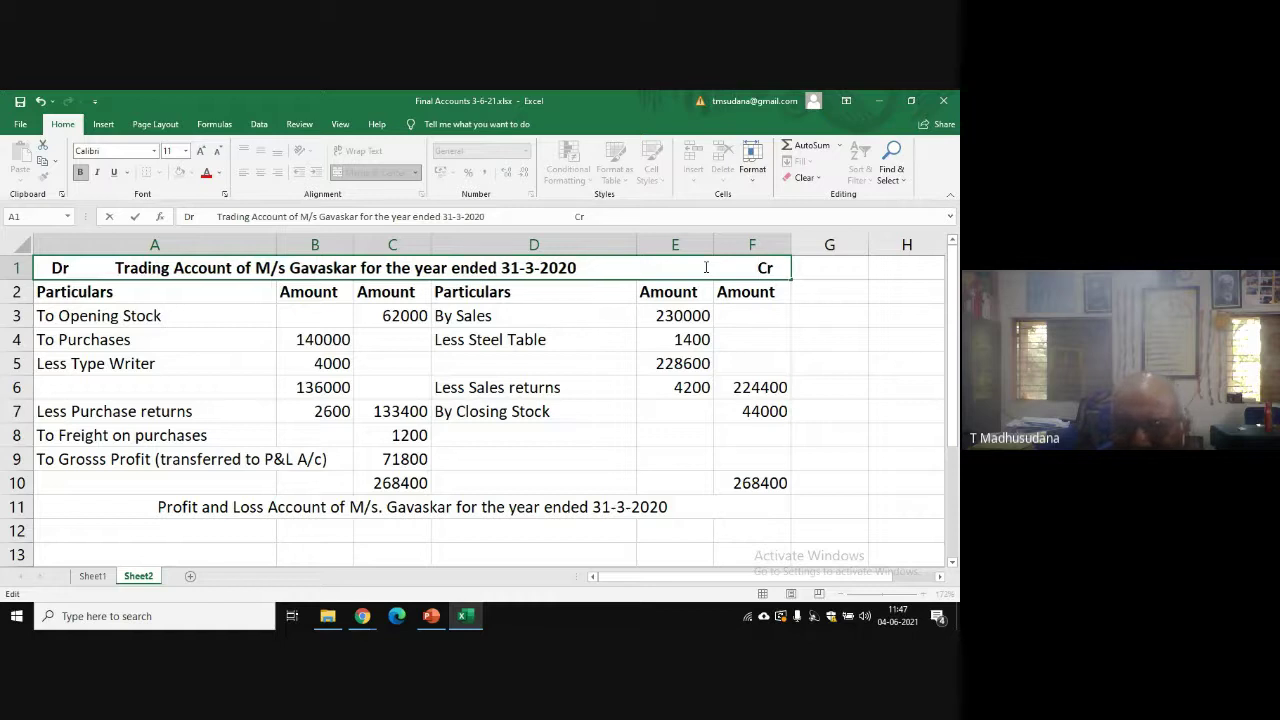
{"action": "left_click", "coordinate": [116, 266]}
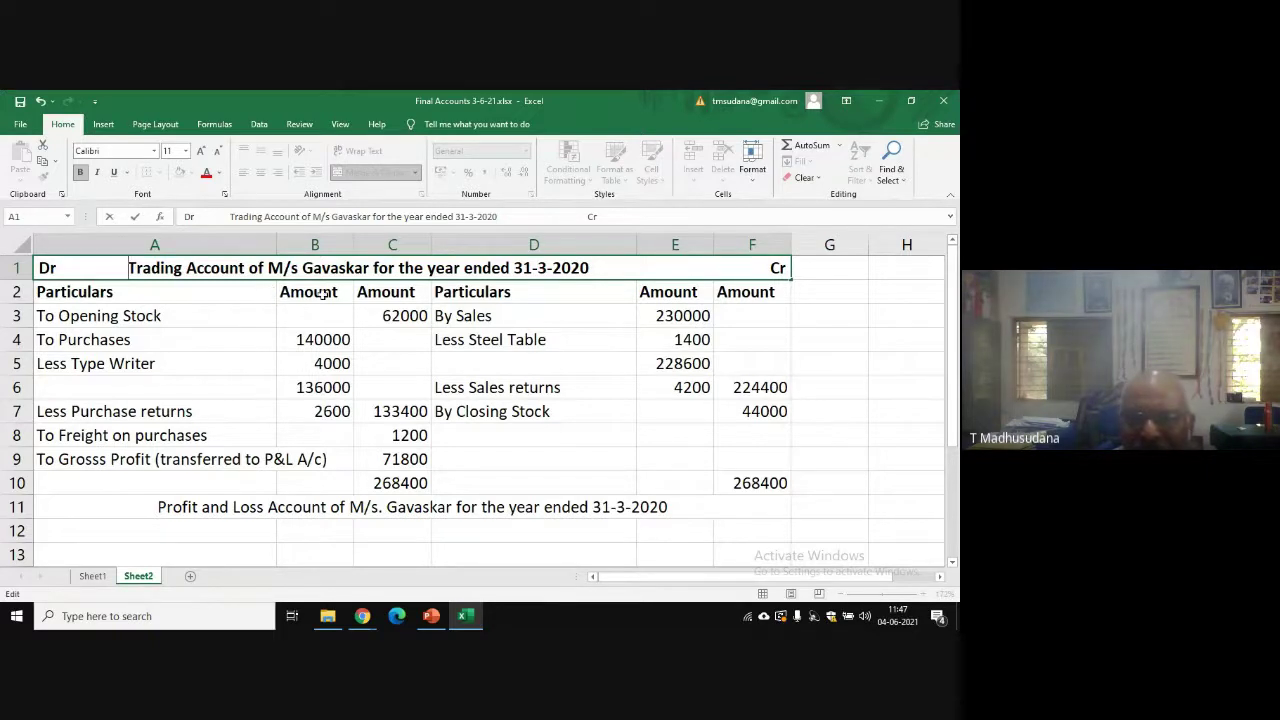
- Add "Dr" and "Cr" at the two ends of the profit and loss account title in row 11 and make it bold
{"action": "left_click", "coordinate": [92, 507]}
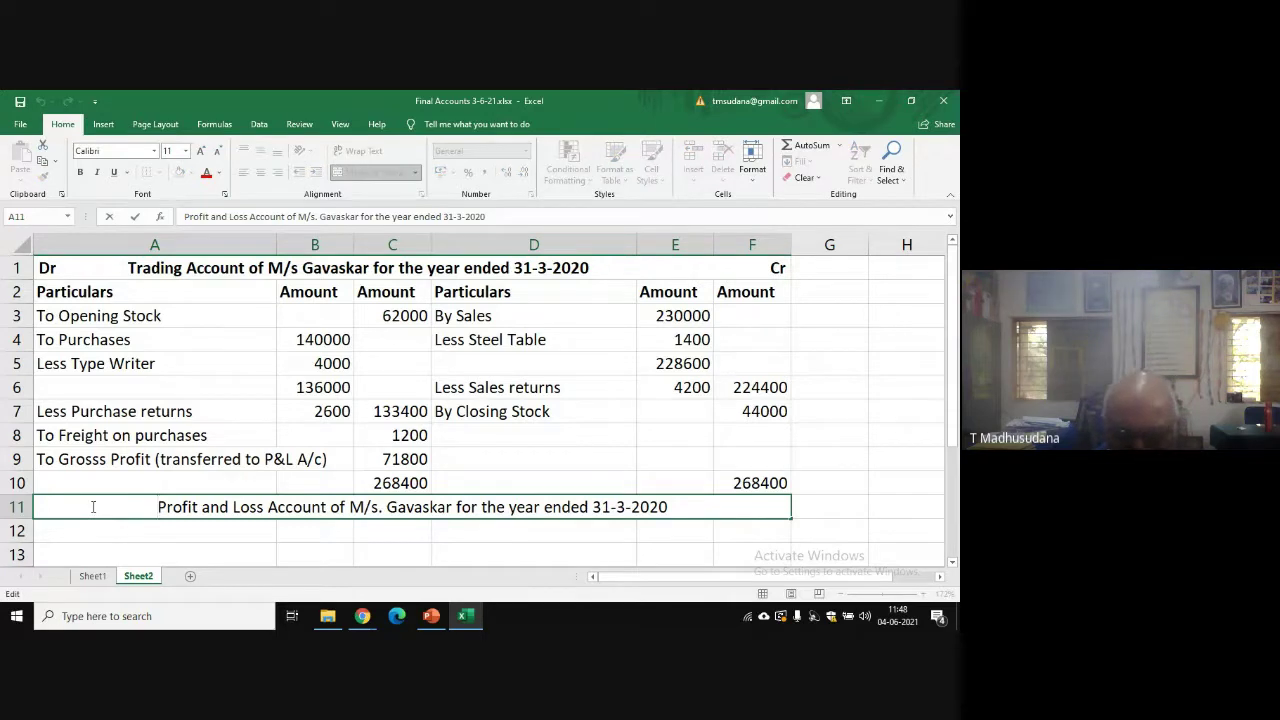
{"action": "type", "text": "Dr"}
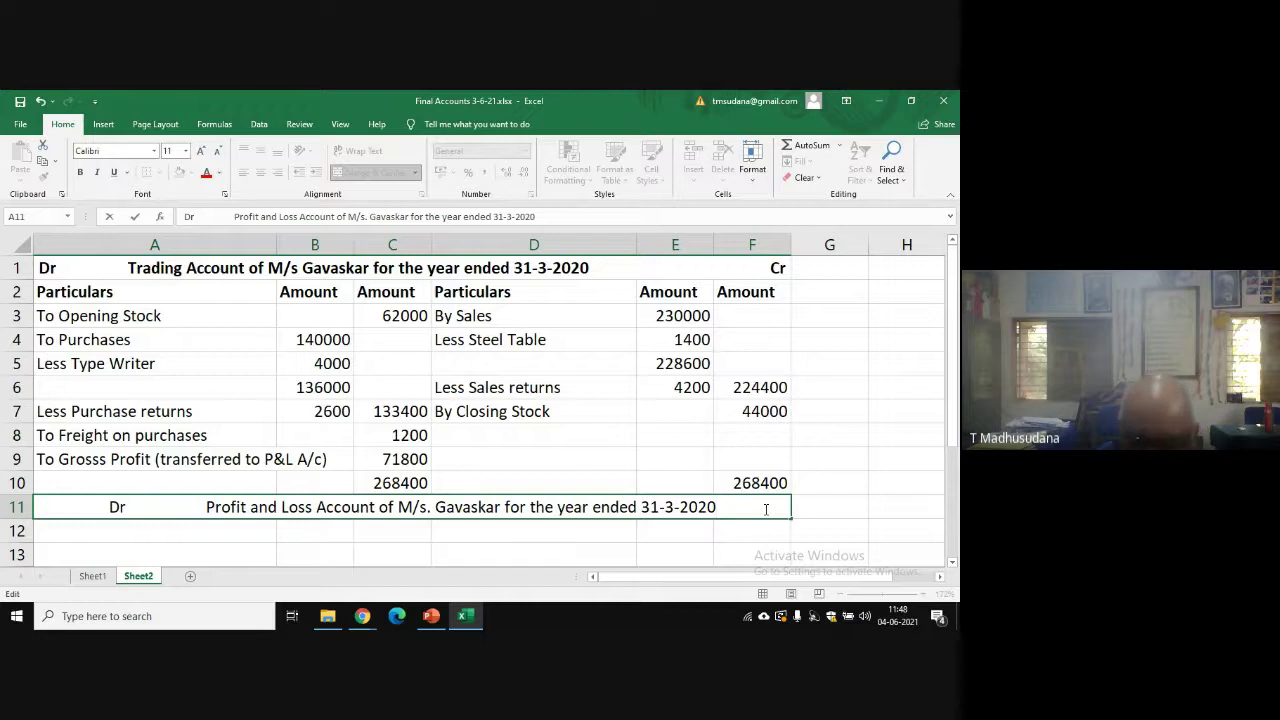
{"action": "type", "text": "Cr"}
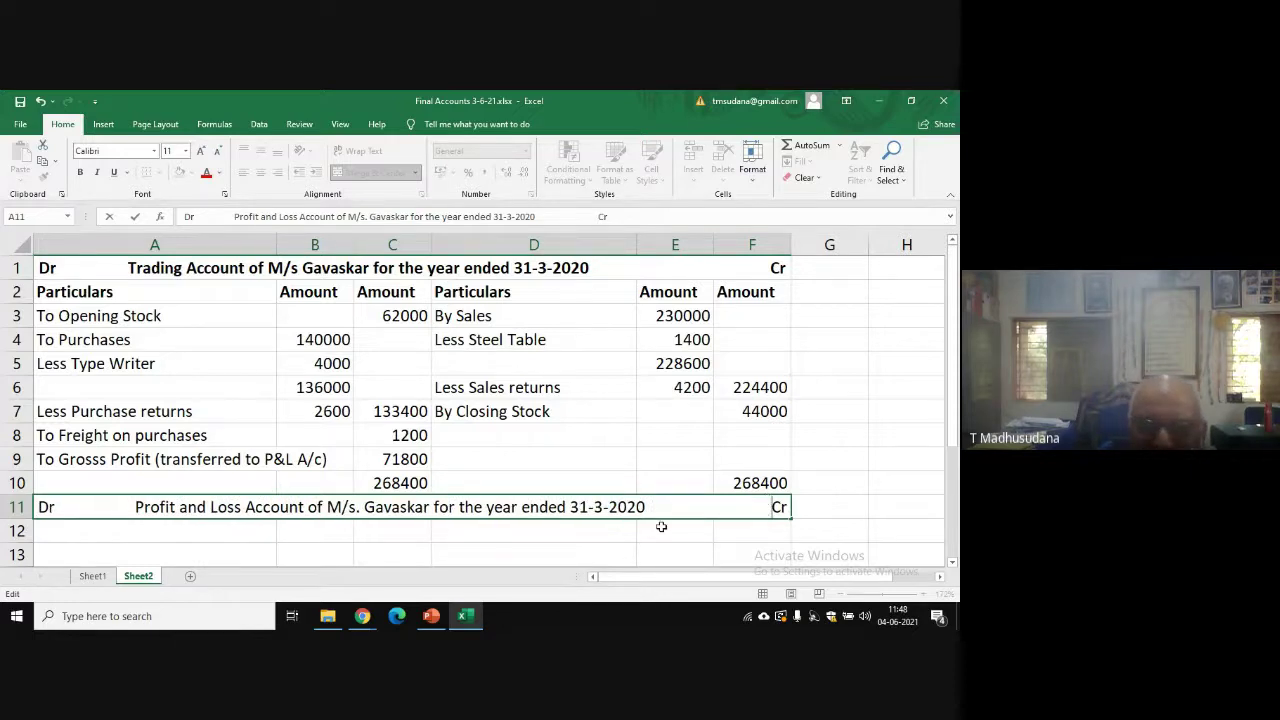
{"action": "left_click", "coordinate": [228, 528]}
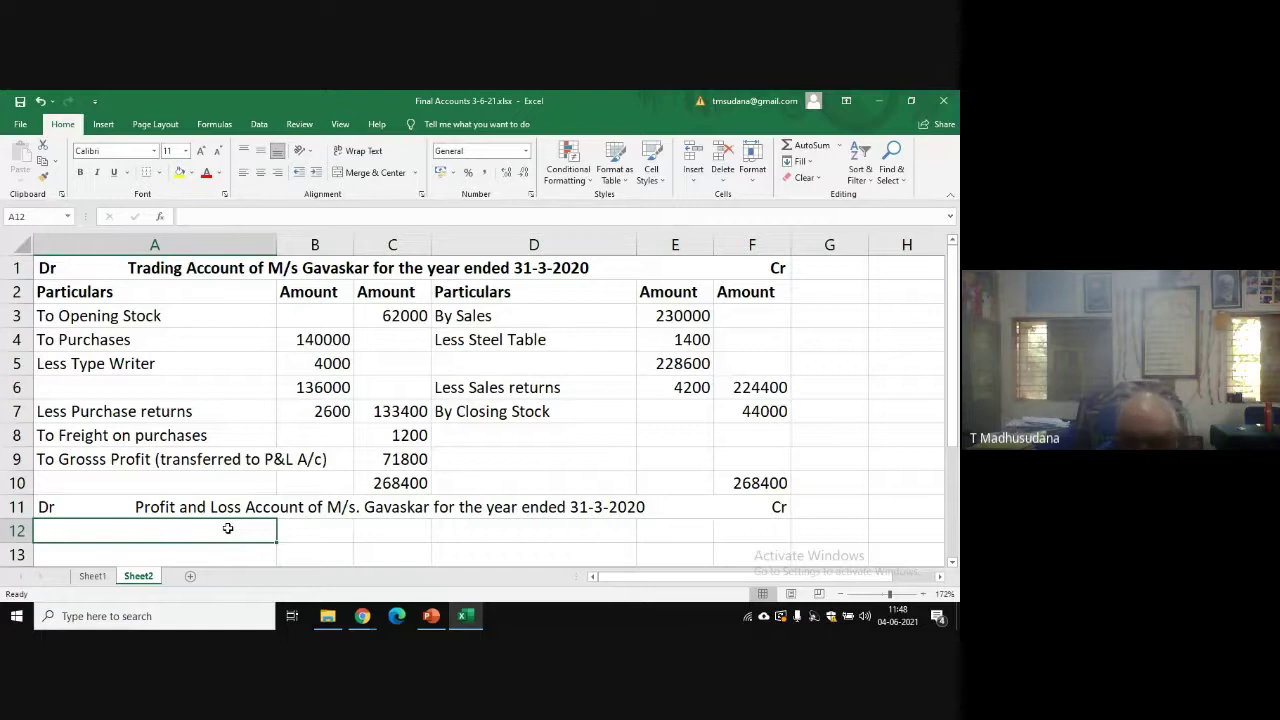
{"action": "left_click", "coordinate": [200, 507]}
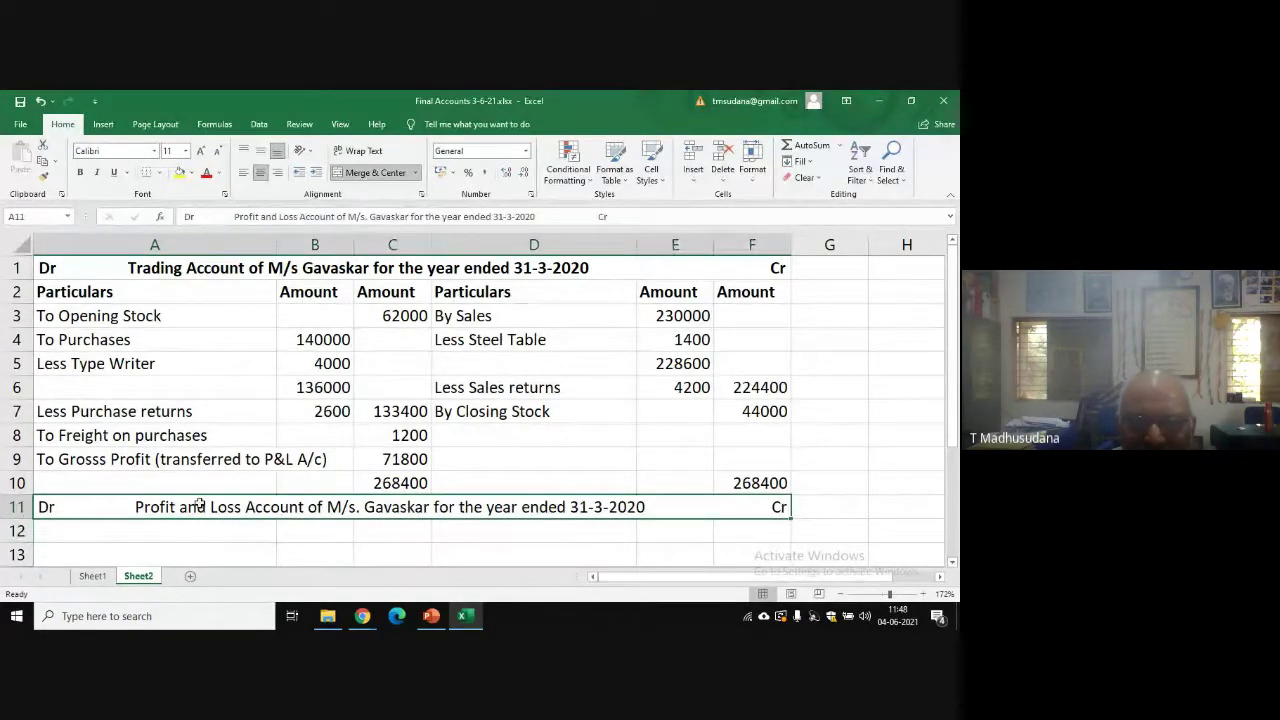
{"action": "left_click", "coordinate": [79, 173]}
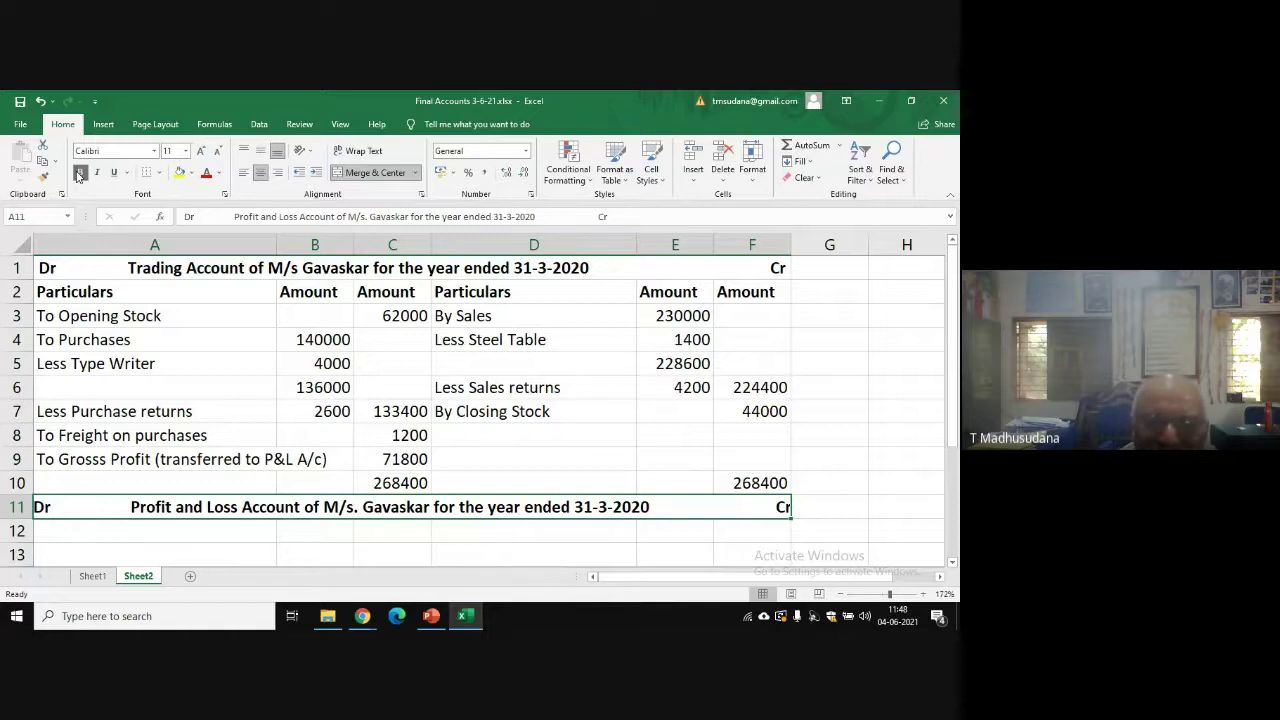
- Copy the Particulars and Amount column headings from A2:F2 to row 12, starting at cell A12
{"action": "left_click", "coordinate": [97, 291]}
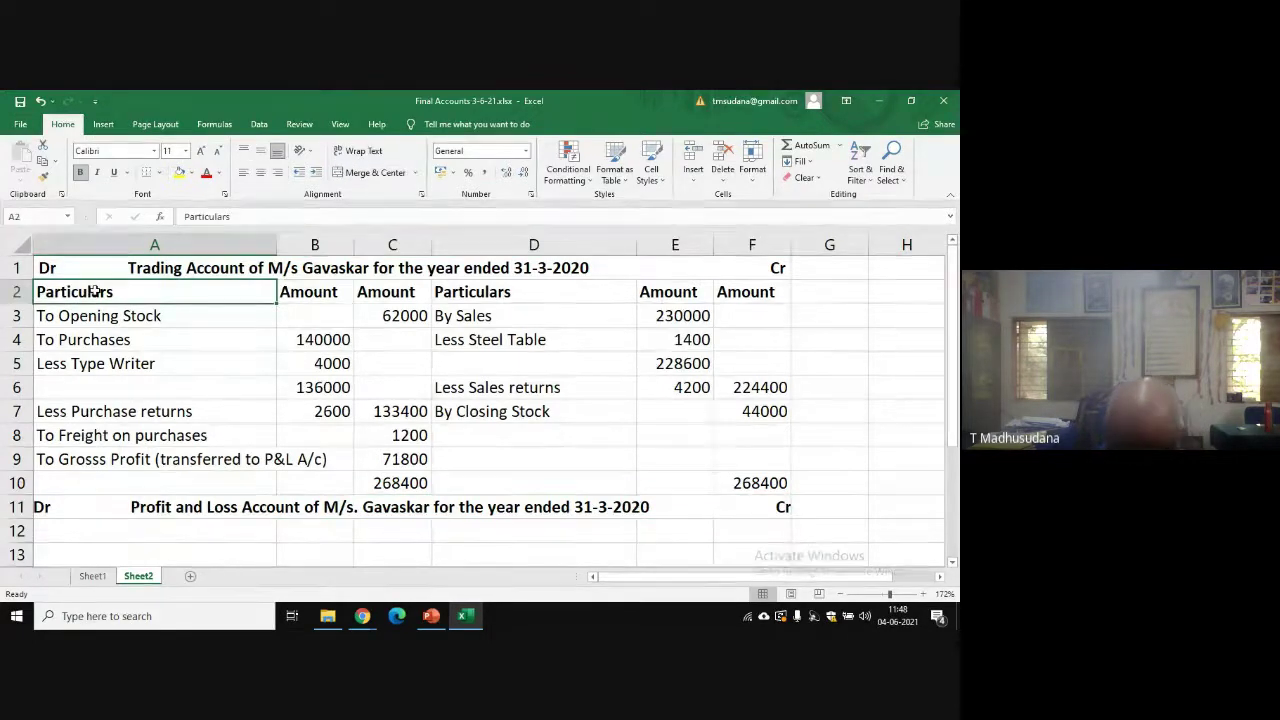
{"action": "key", "text": "shift+Right"}
{"action": "key", "text": "shift+Right"}
{"action": "key", "text": "shift+Right"}
{"action": "key", "text": "shift+Right"}
{"action": "key", "text": "shift+Right"}
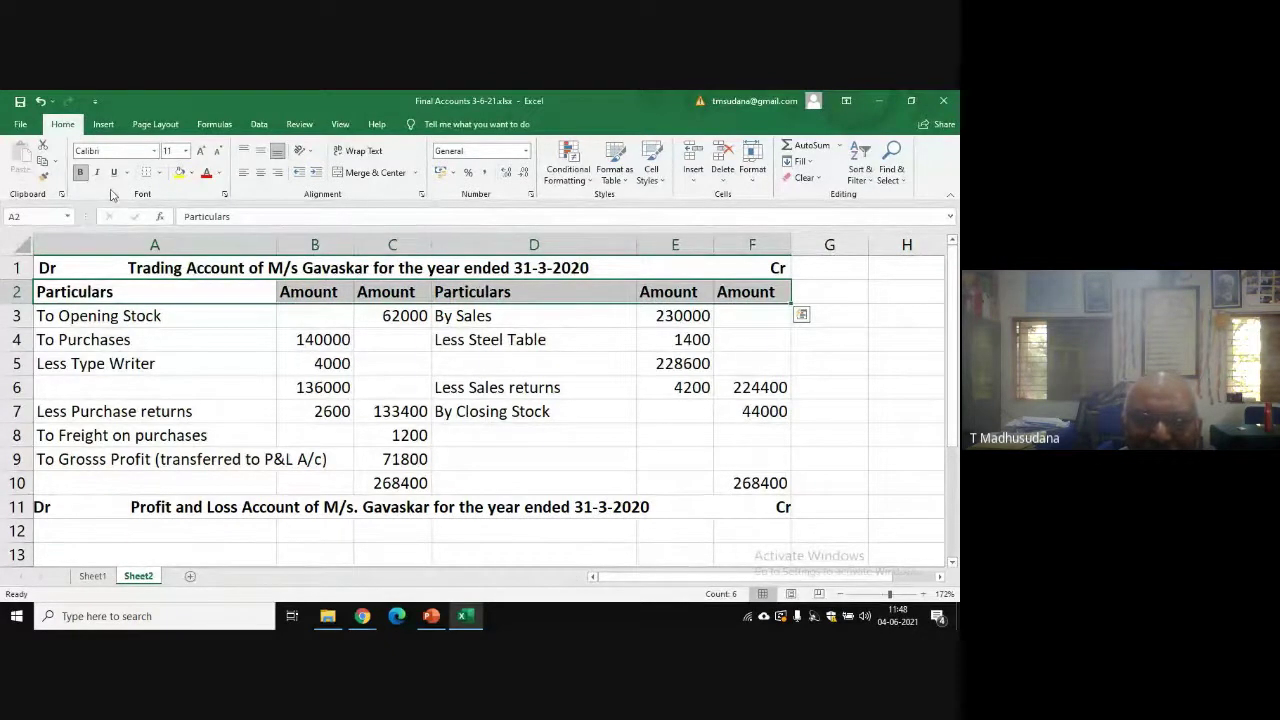
{"action": "left_click", "coordinate": [42, 160]}
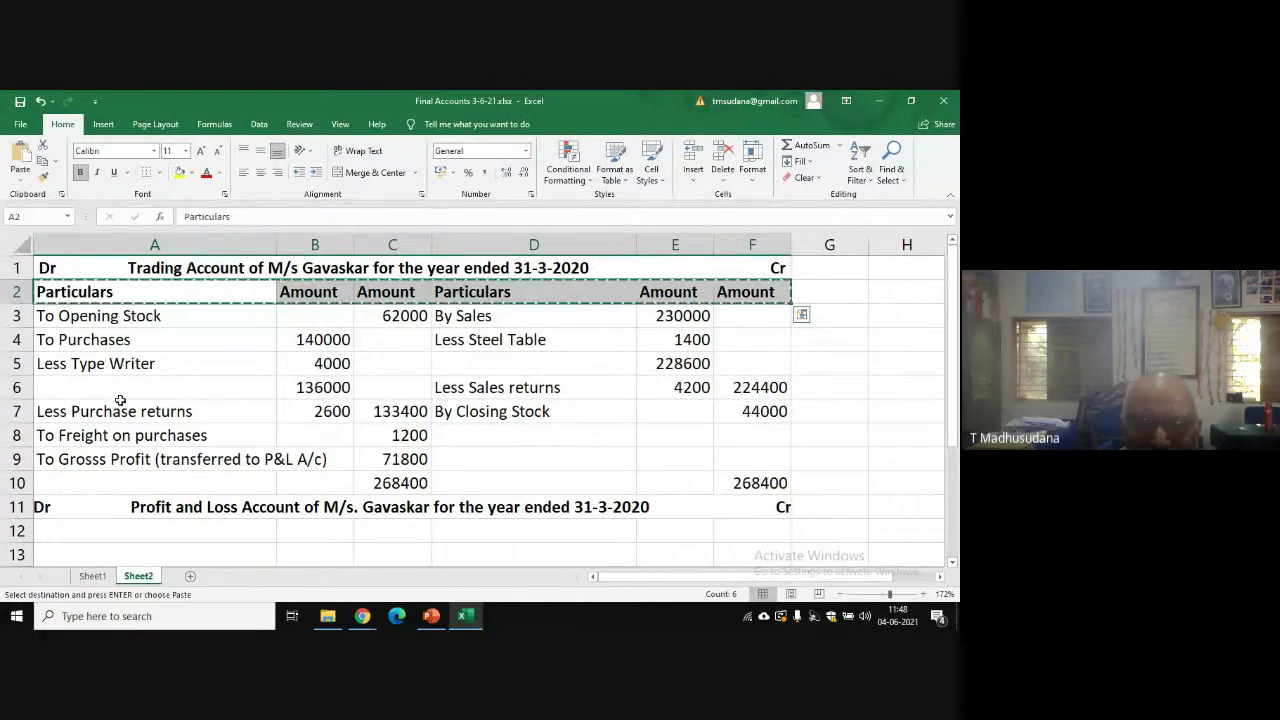
{"action": "left_click", "coordinate": [134, 531]}
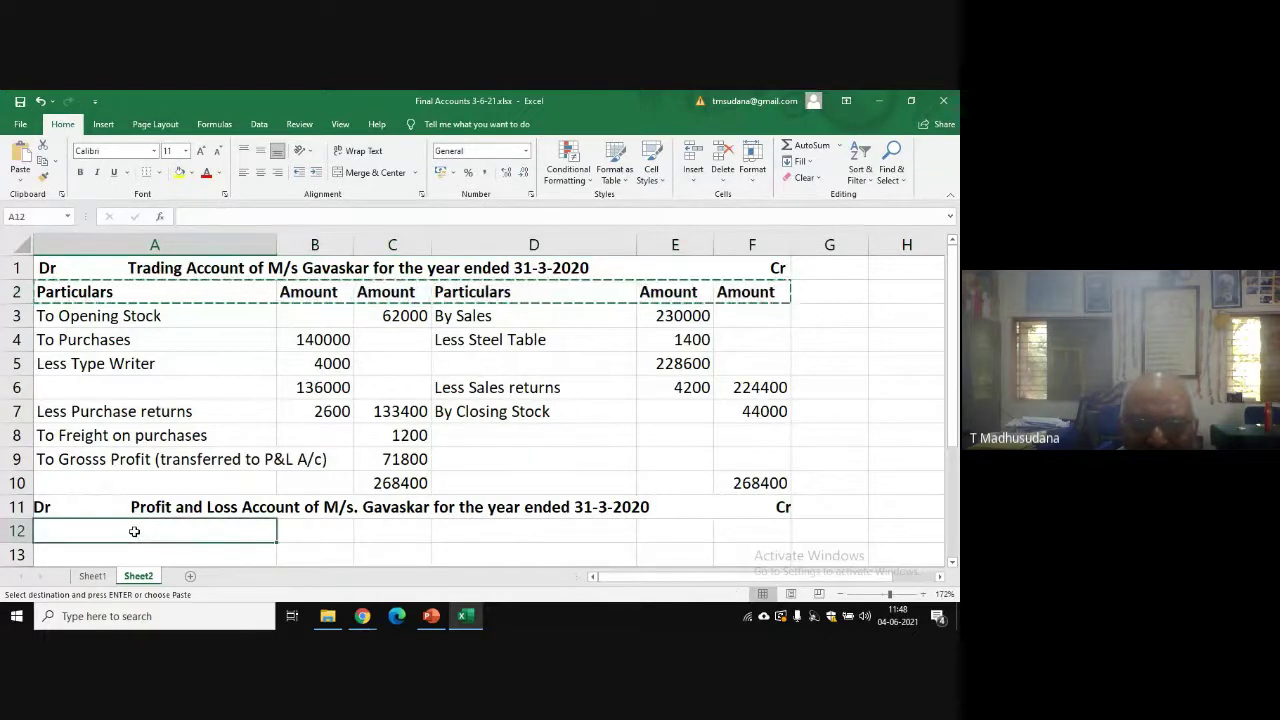
{"action": "left_click", "coordinate": [22, 158]}
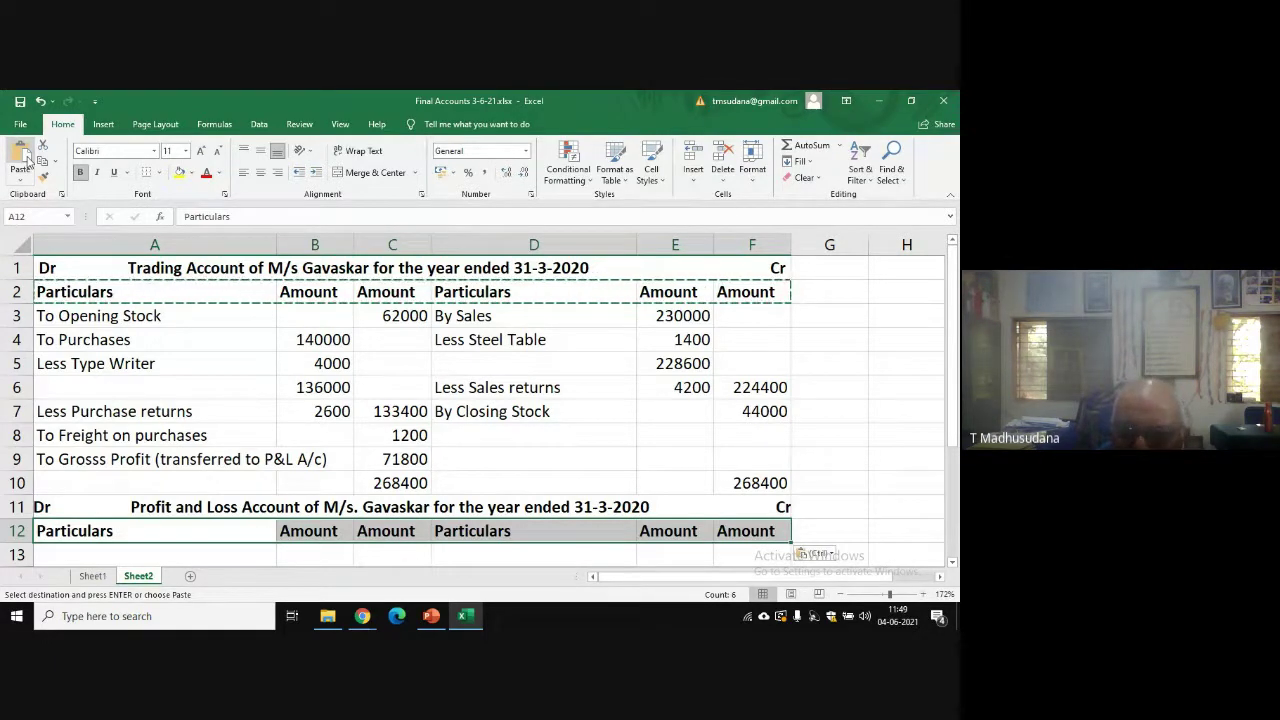
{"action": "key", "text": "Down"}
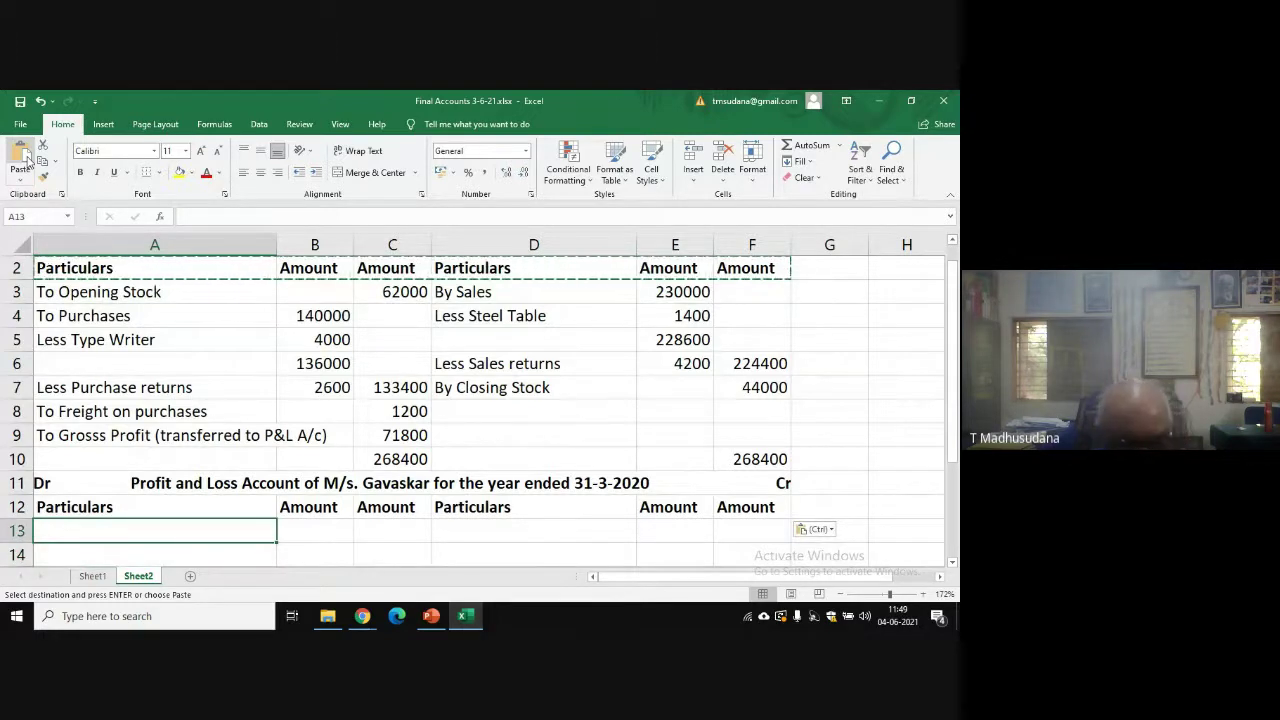
{"action": "key", "text": "Escape"}
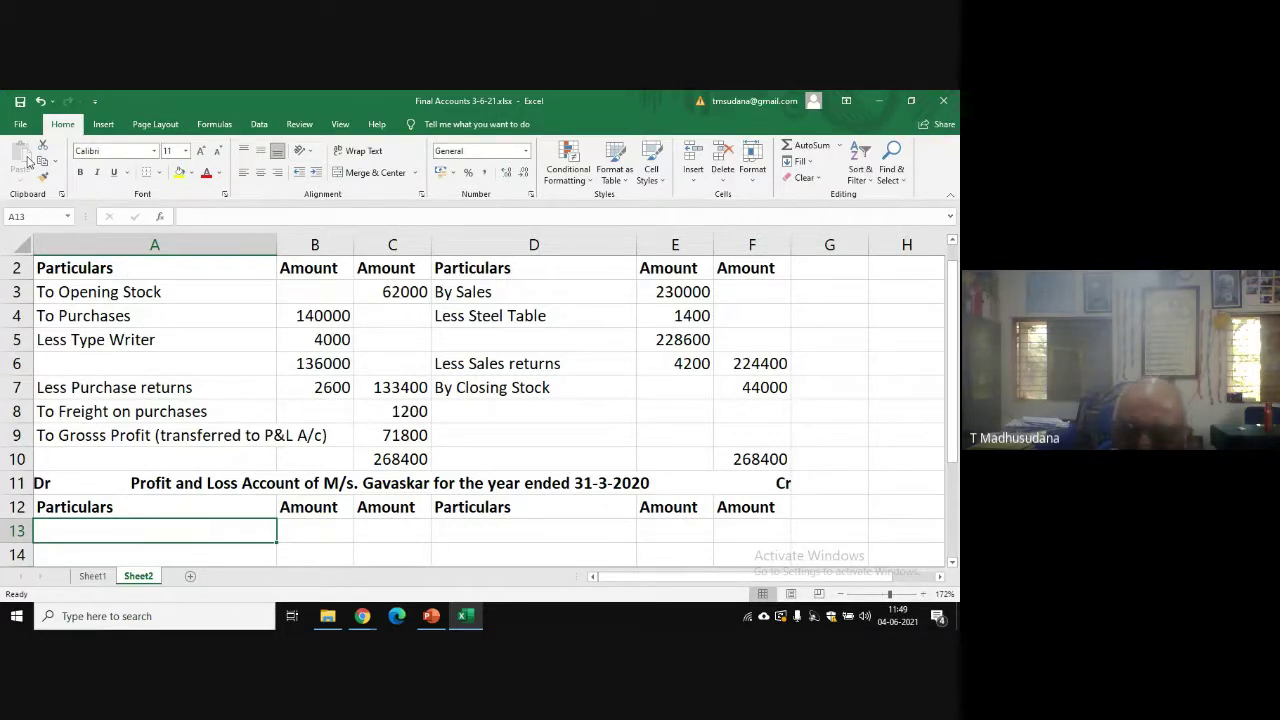
- Make the gross profit label and its amount in cells A9 to C9 bold
{"action": "left_click", "coordinate": [136, 440]}
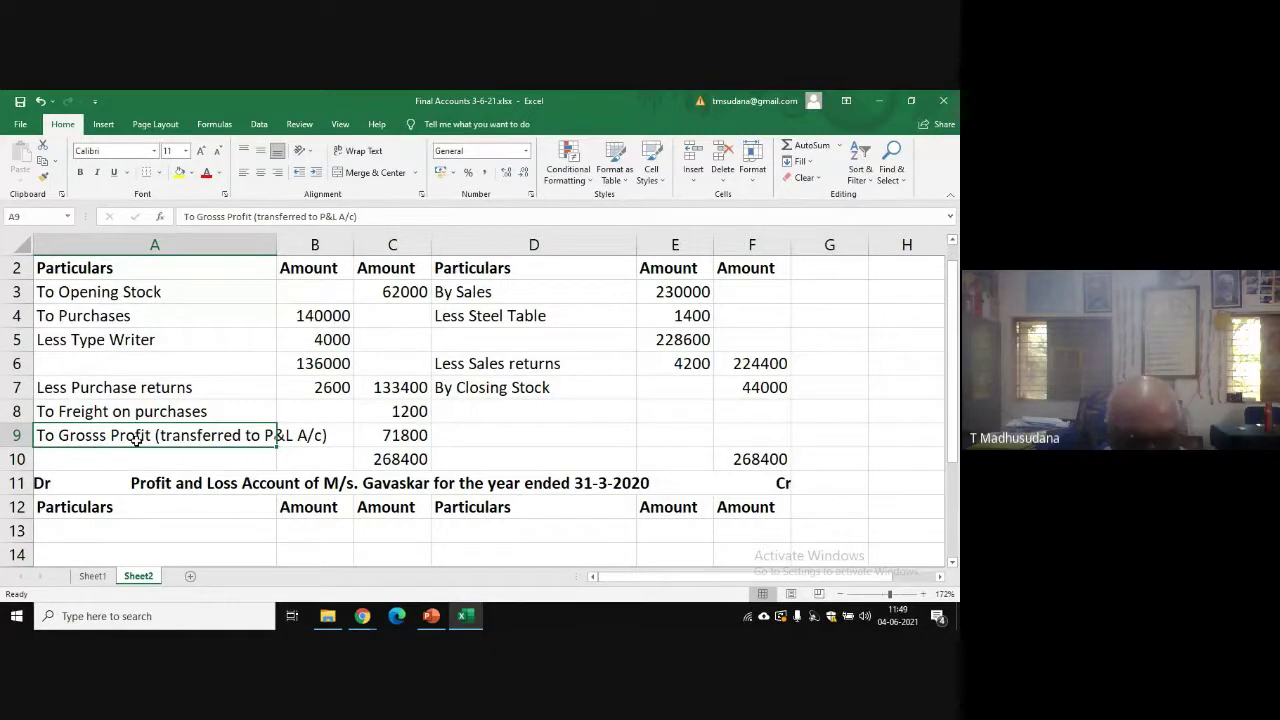
{"action": "key", "text": "shift+Right"}
{"action": "key", "text": "shift+Right"}
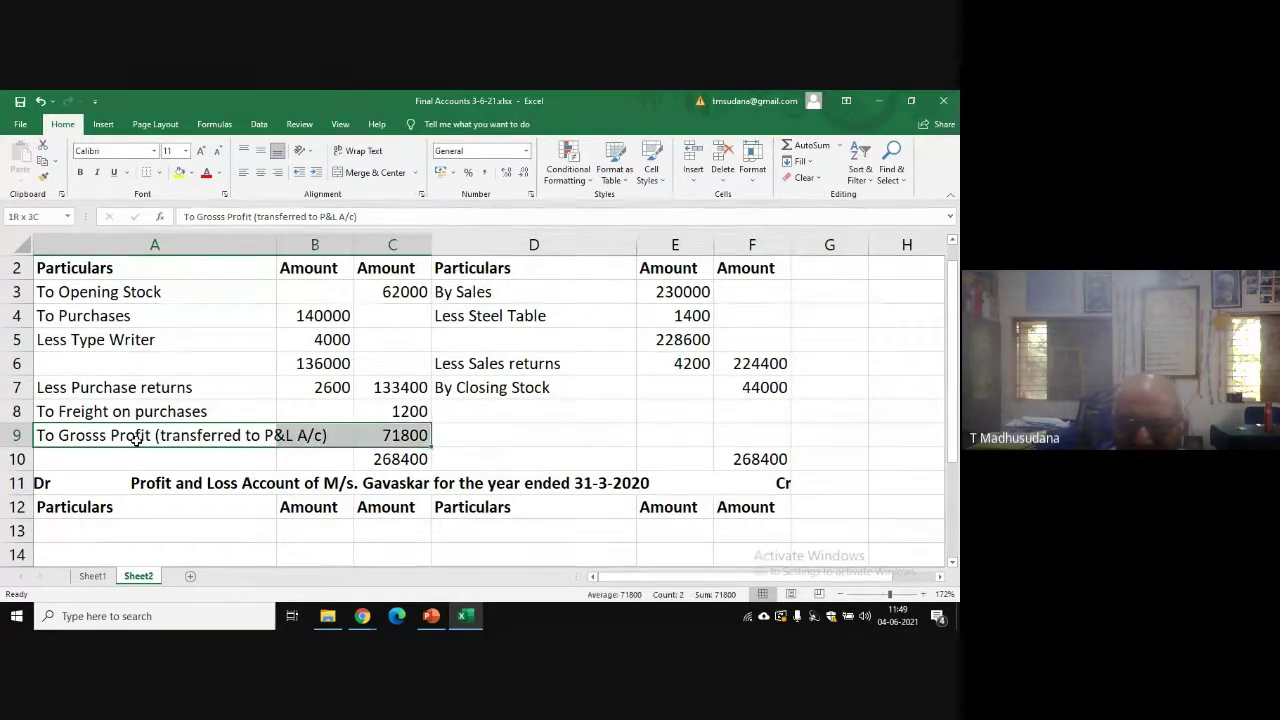
{"action": "left_click", "coordinate": [80, 172]}
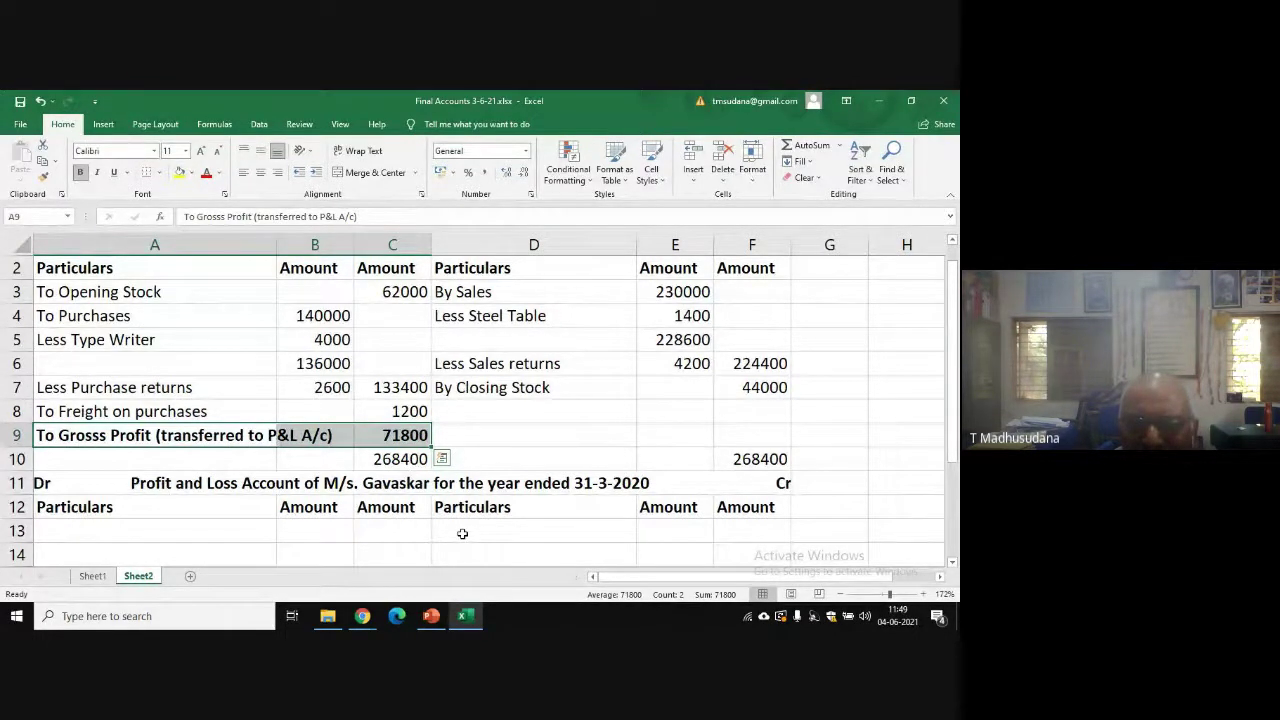
- Copy the gross profit entry from A9:C9 to the credit side of the profit and loss account, starting at cell D13
{"action": "left_click", "coordinate": [462, 533]}
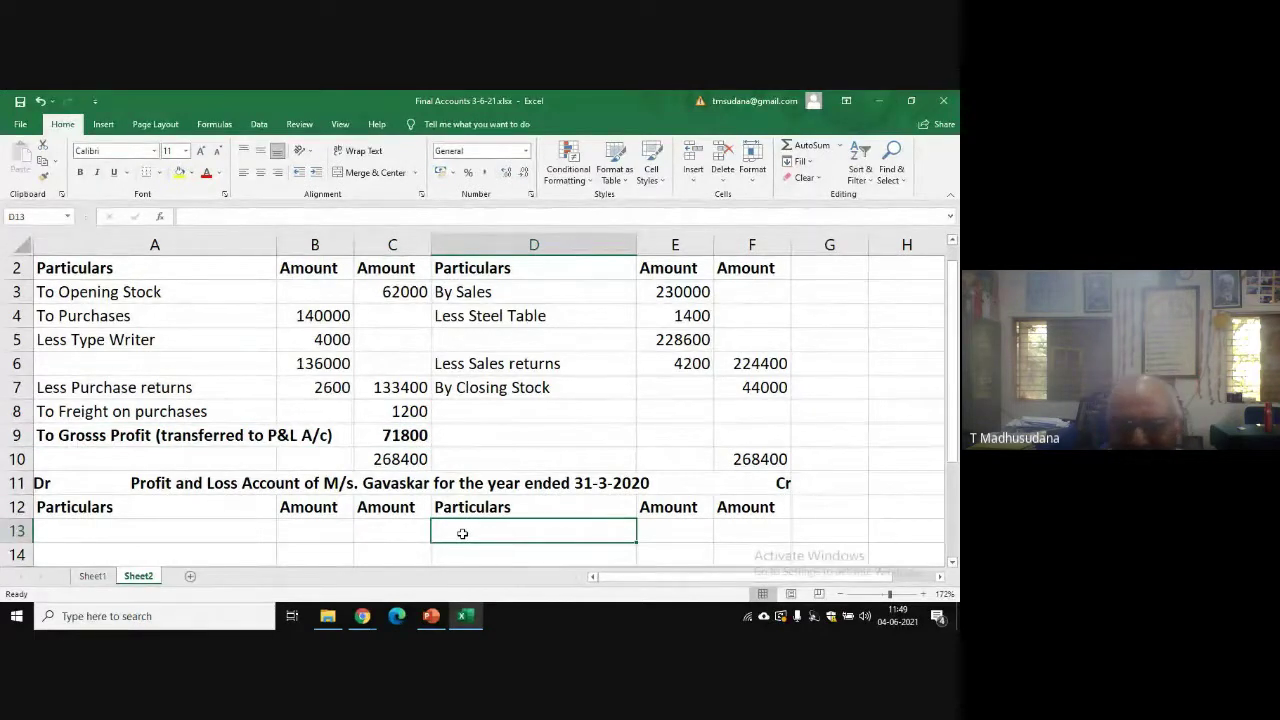
{"action": "left_click", "coordinate": [182, 435]}
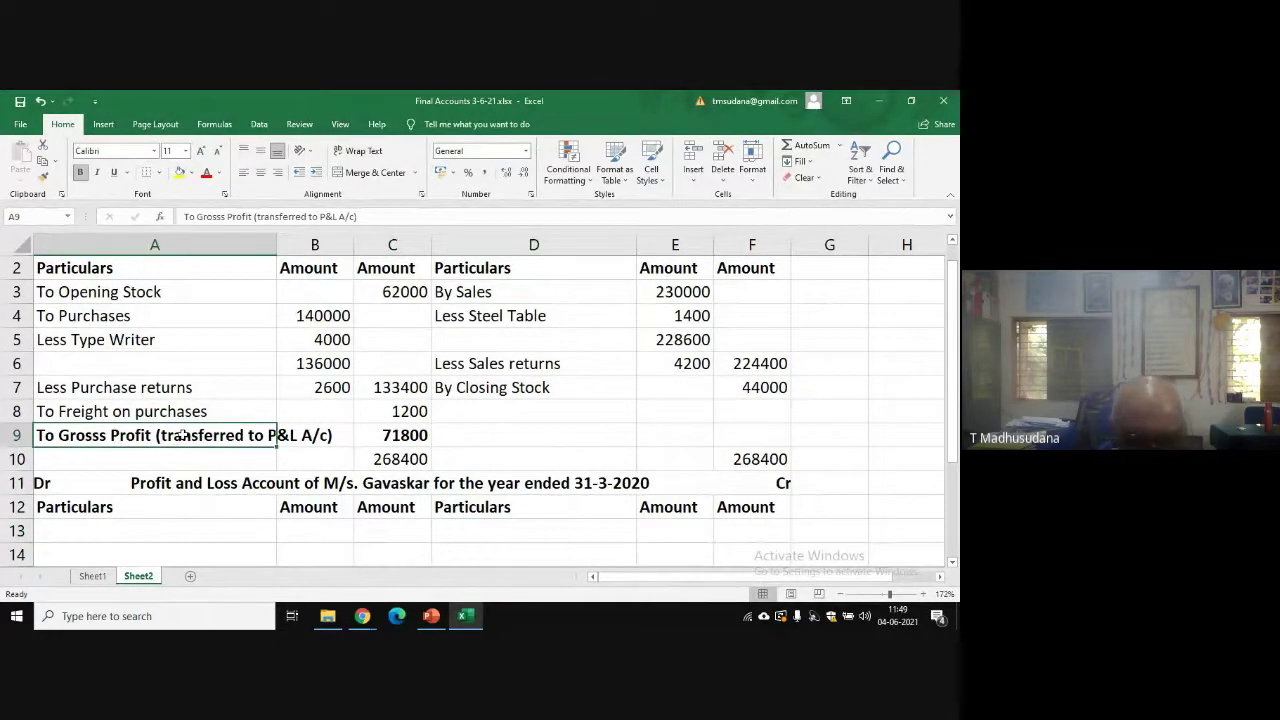
{"action": "key", "text": "shift+Right"}
{"action": "key", "text": "shift+Right"}
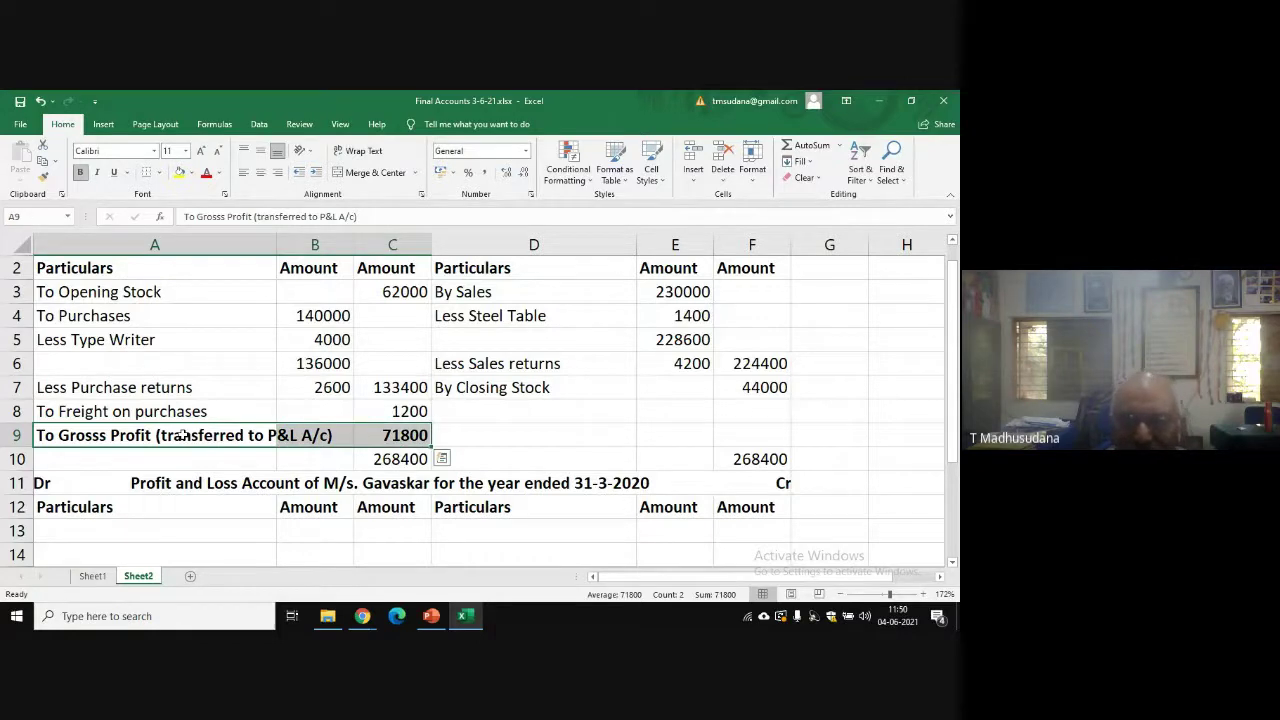
{"action": "key", "text": "ctrl+c"}
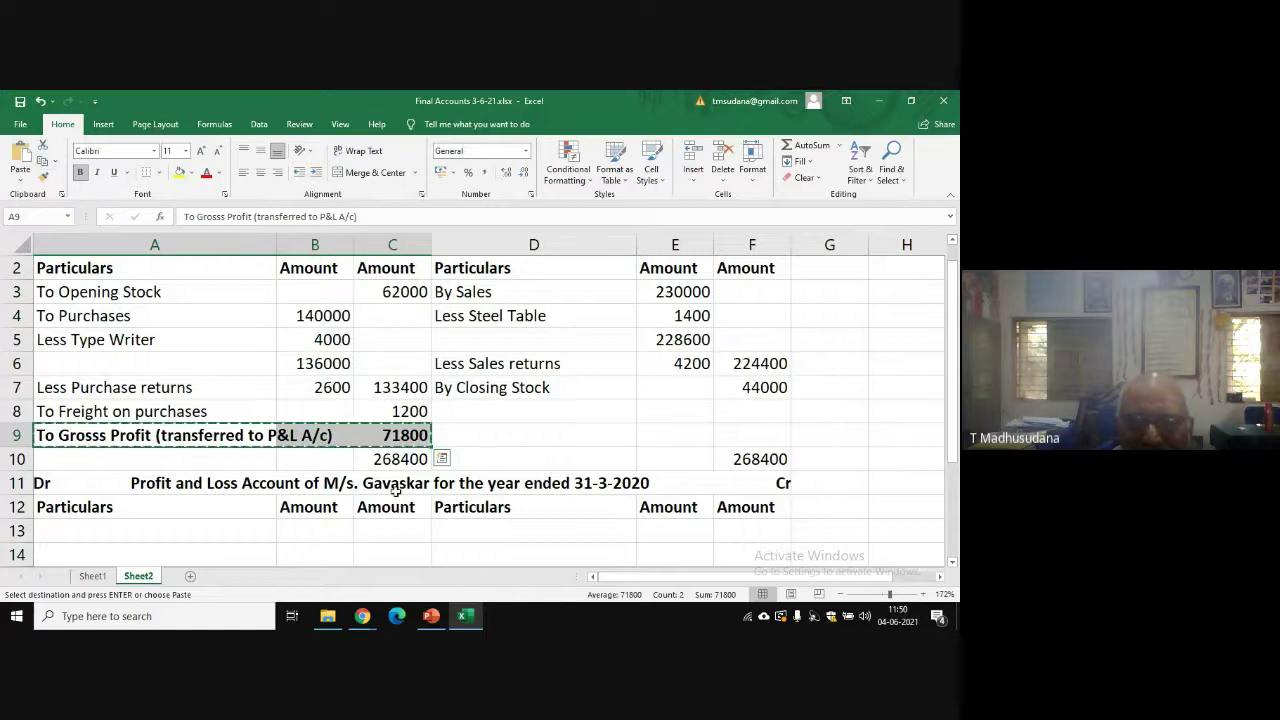
{"action": "left_click", "coordinate": [473, 534]}
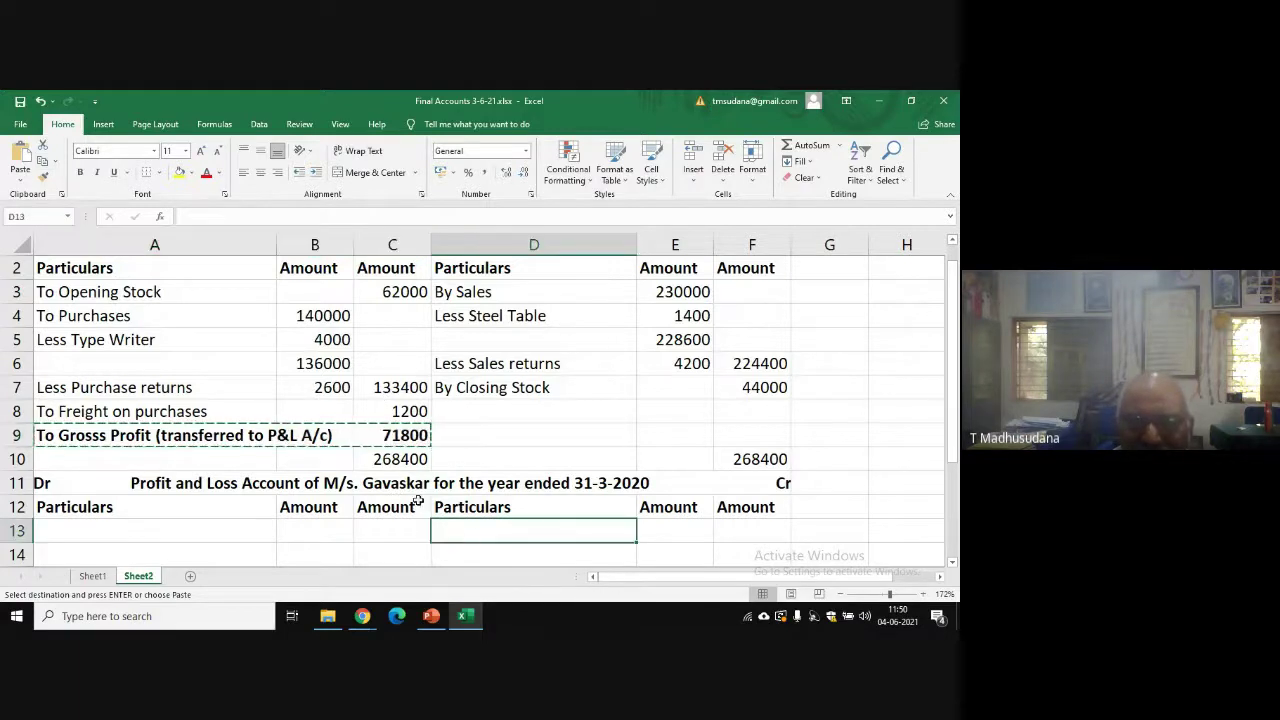
{"action": "left_click", "coordinate": [22, 155]}
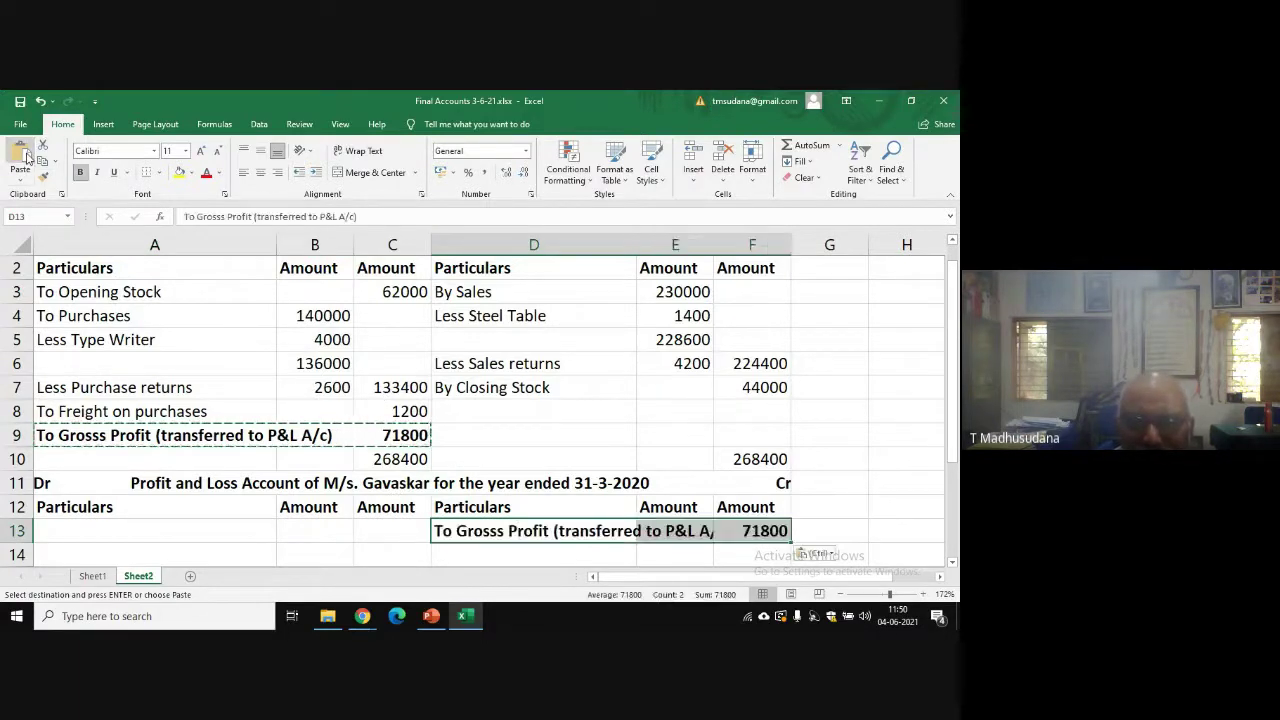
- Replace "To" with "By" at the start of the copied gross profit label in cell D13
{"action": "left_click", "coordinate": [451, 533]}
{"action": "double_click", "coordinate": [451, 533]}
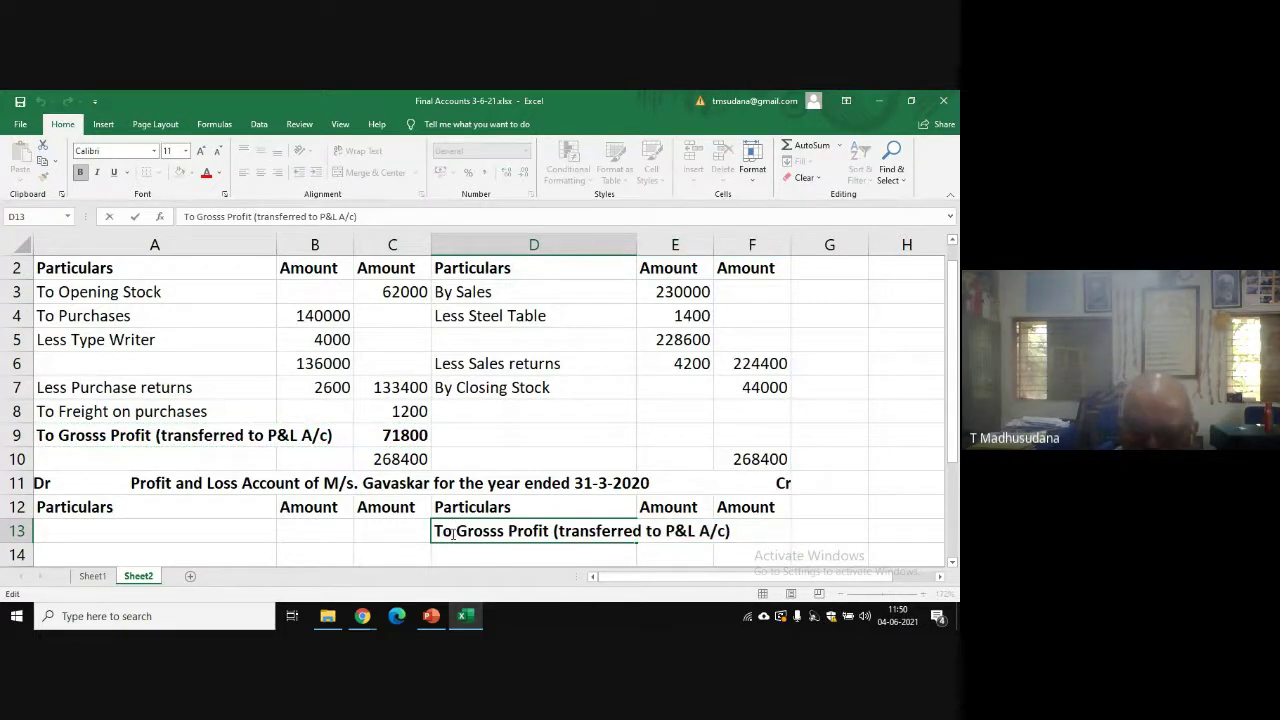
{"action": "key", "text": "BackSpace"}
{"action": "key", "text": "BackSpace"}
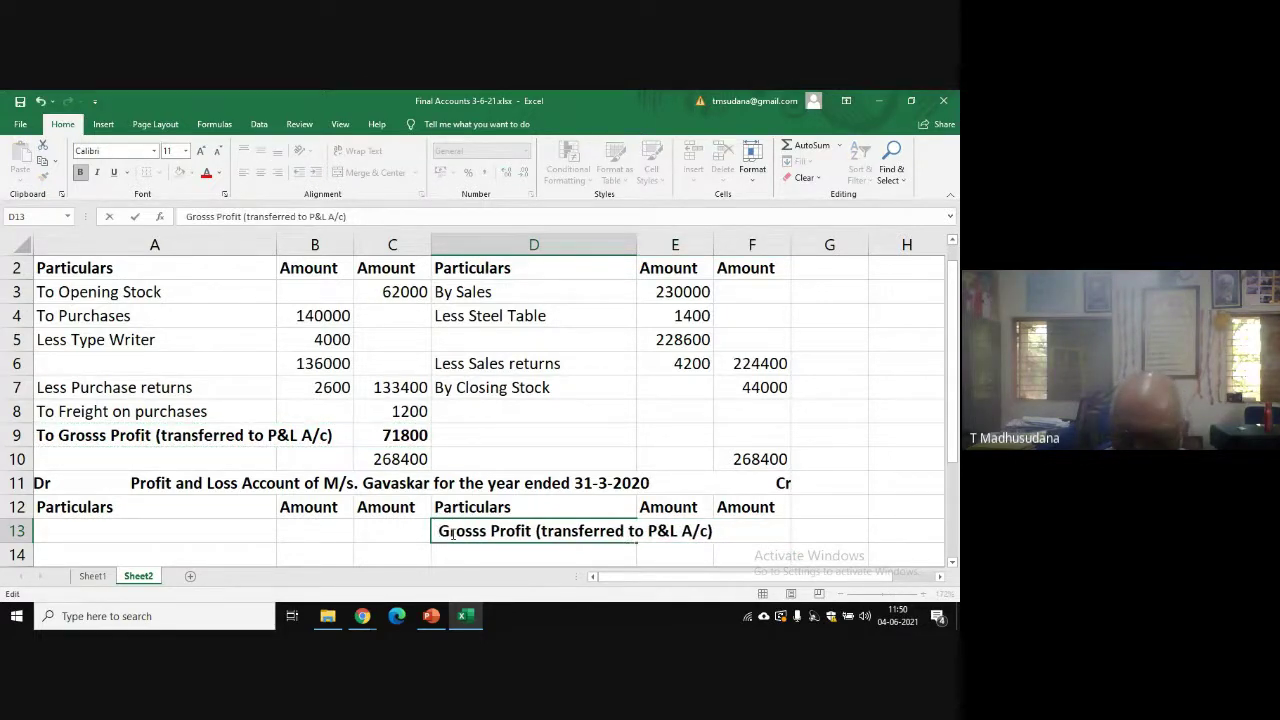
{"action": "type", "text": "By"}
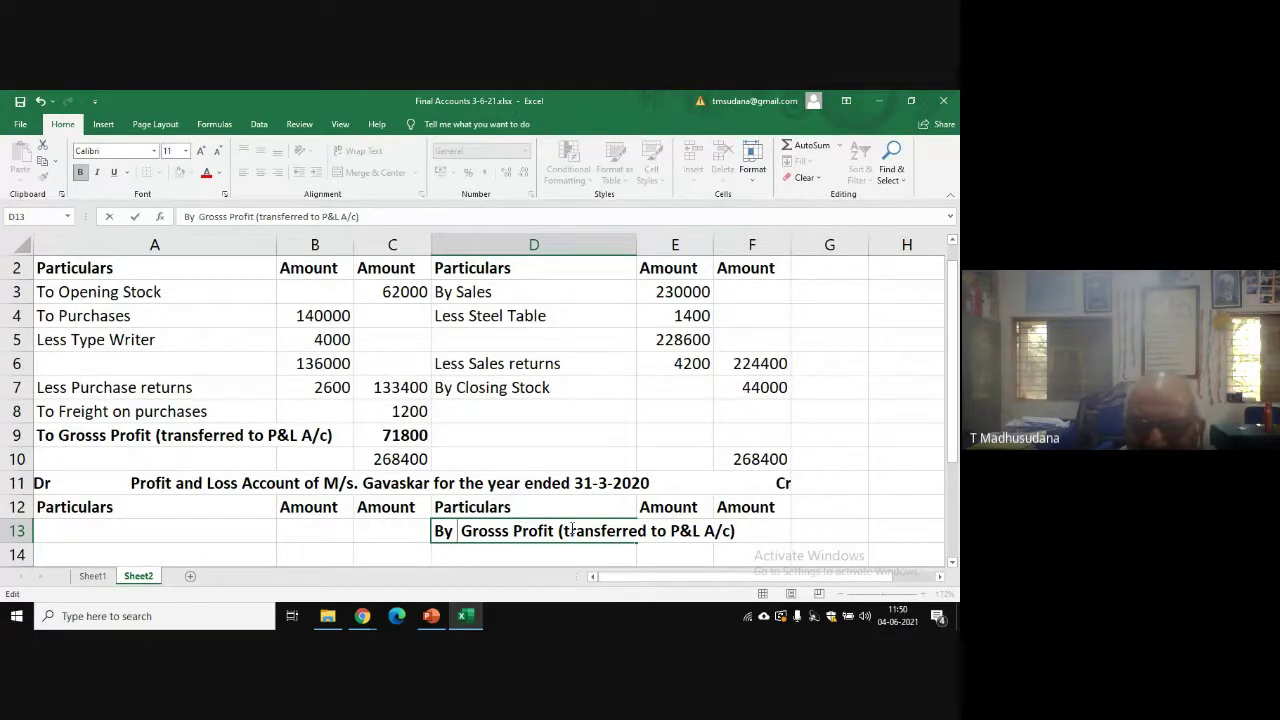
- Remove "(transferred to P&L A/c)" from the label in cell D13, leaving "By Grosss Profit"
{"action": "left_click", "coordinate": [660, 535]}
{"action": "key", "text": "BackSpace"}
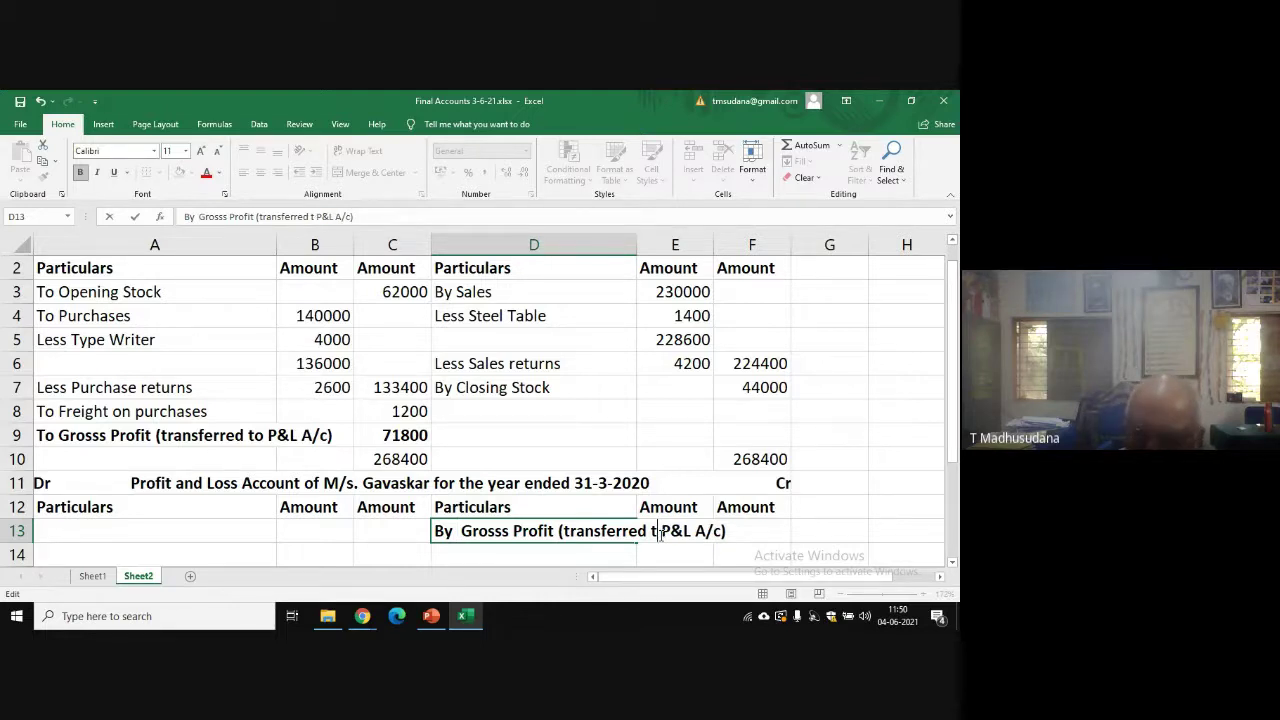
{"action": "key", "text": "BackSpace"}
{"action": "key", "text": "BackSpace"}
{"action": "key", "text": "BackSpace"}
{"action": "key", "text": "BackSpace"}
{"action": "key", "text": "BackSpace"}
{"action": "key", "text": "BackSpace"}
{"action": "key", "text": "BackSpace"}
{"action": "key", "text": "BackSpace"}
{"action": "key", "text": "BackSpace"}
{"action": "key", "text": "BackSpace"}
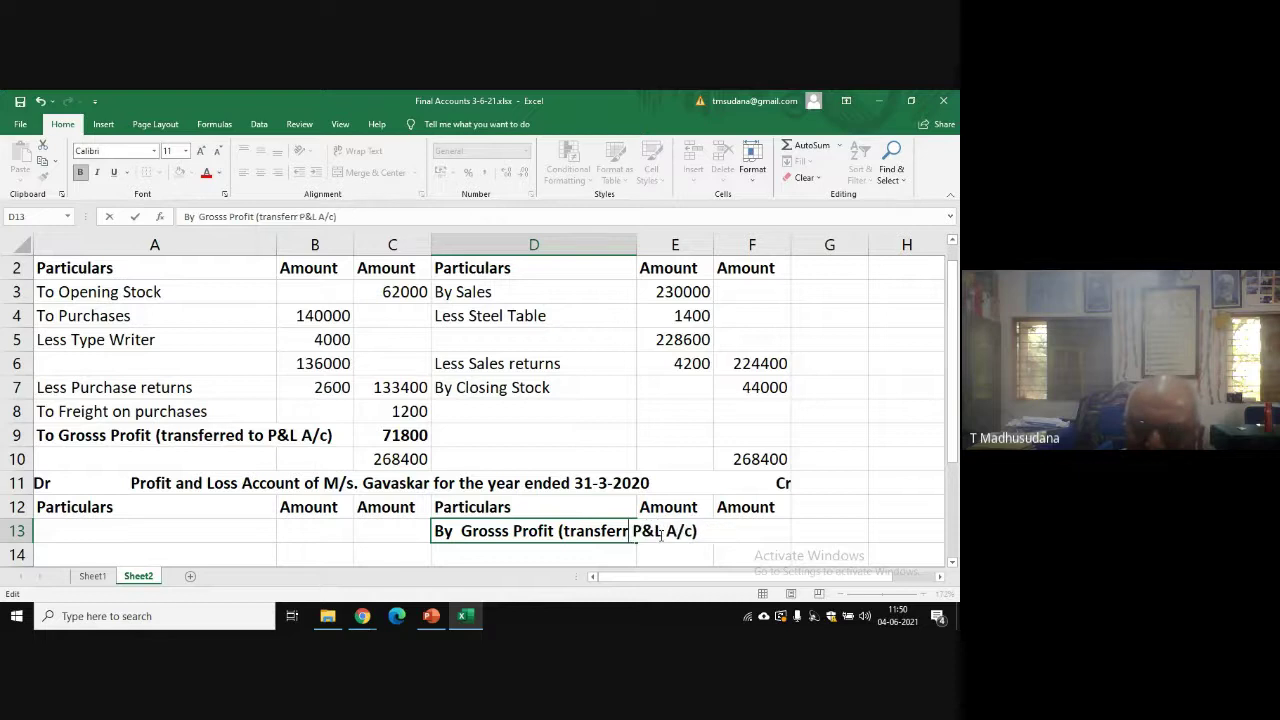
{"action": "key", "text": "BackSpace"}
{"action": "key", "text": "BackSpace"}
{"action": "key", "text": "BackSpace"}
{"action": "key", "text": "BackSpace"}
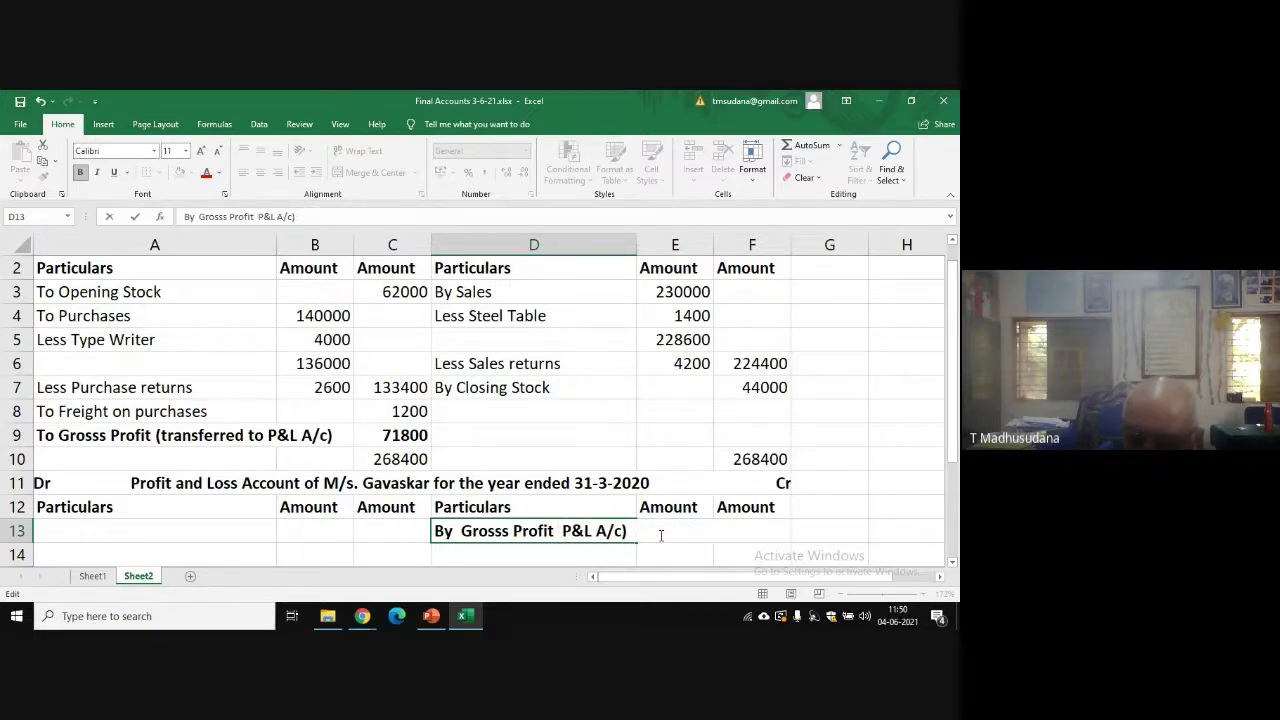
{"action": "key", "text": "Delete"}
{"action": "key", "text": "Delete"}
{"action": "key", "text": "Delete"}
{"action": "key", "text": "Delete"}
{"action": "key", "text": "Delete"}
{"action": "key", "text": "Delete"}
{"action": "key", "text": "Delete"}
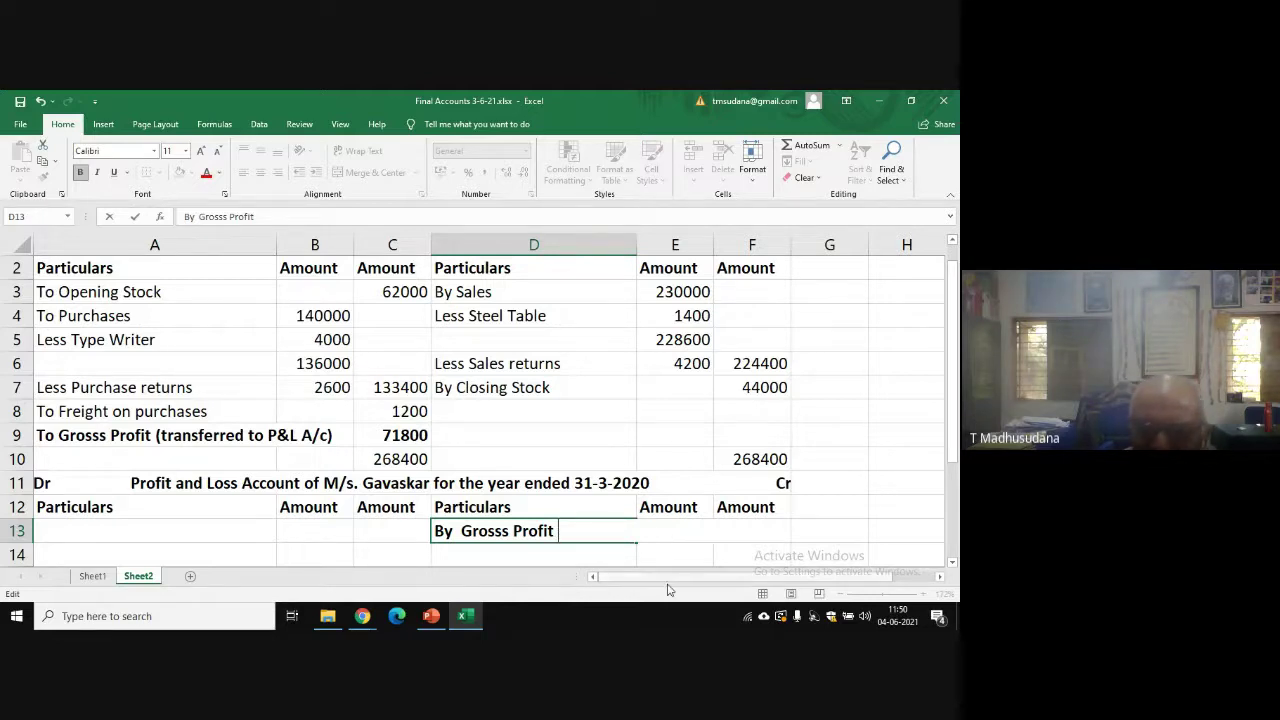
{"action": "left_click", "coordinate": [616, 554]}
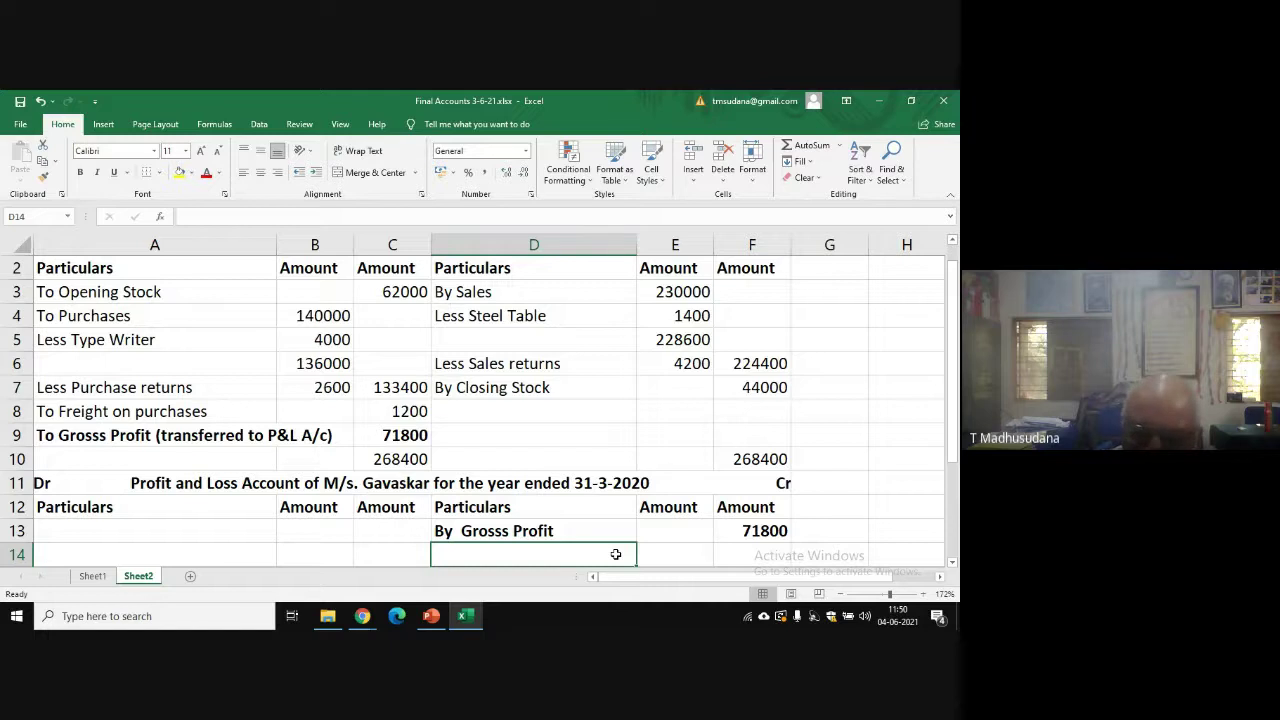
{"action": "key", "text": "Left"}
{"action": "key", "text": "Left"}
{"action": "key", "text": "Left"}
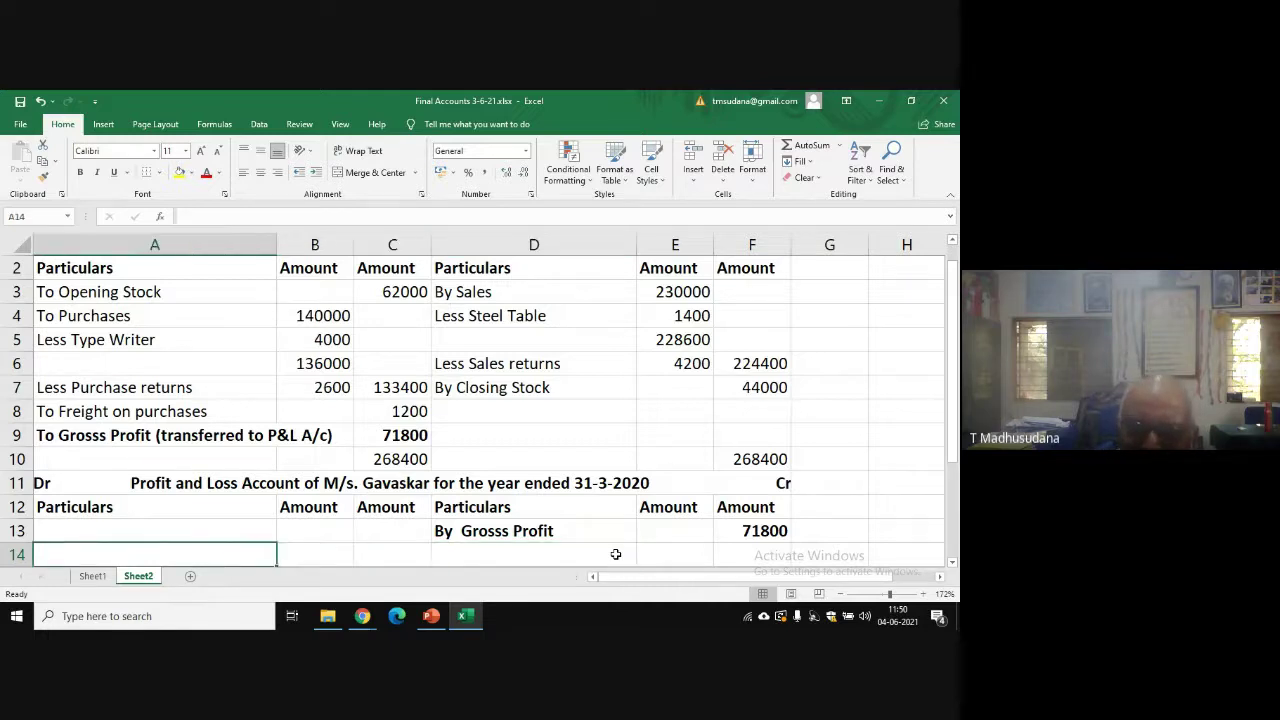
{"action": "key", "text": "Up"}
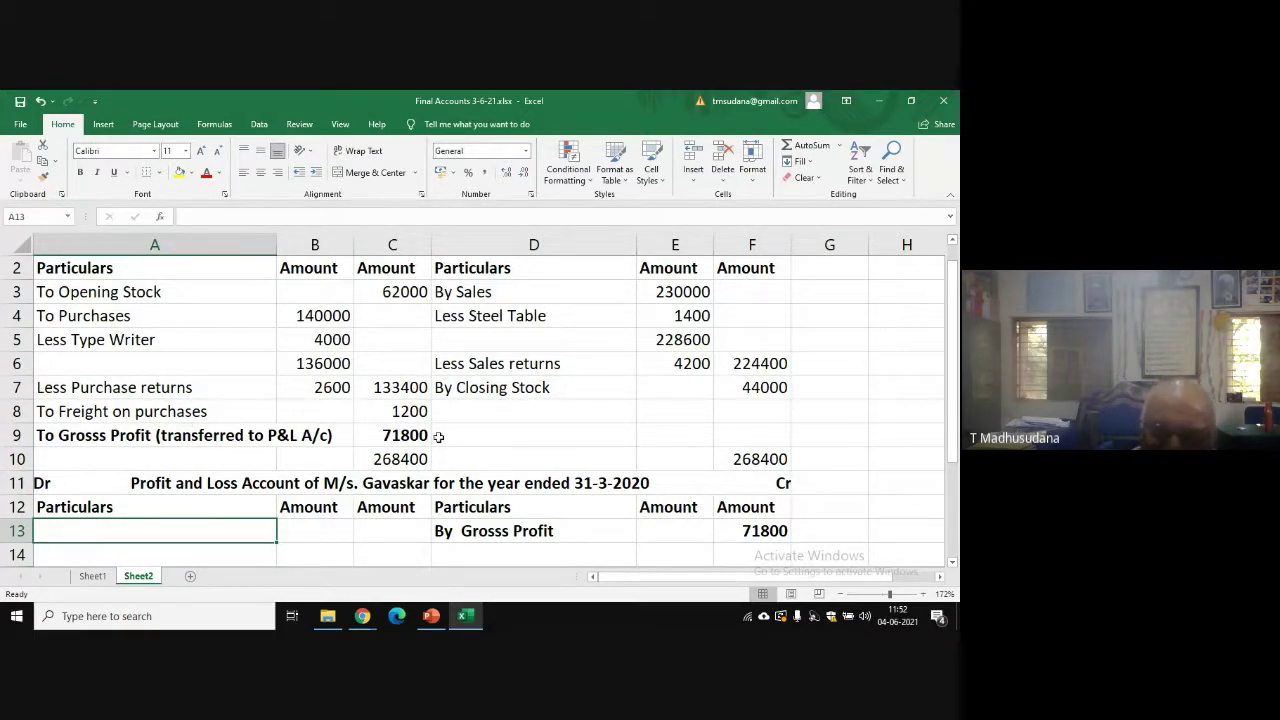
- Correct the misspelled "Grosss" to "Gross" in the gross profit labels in cells D13 and A9
{"action": "left_click", "coordinate": [141, 436]}
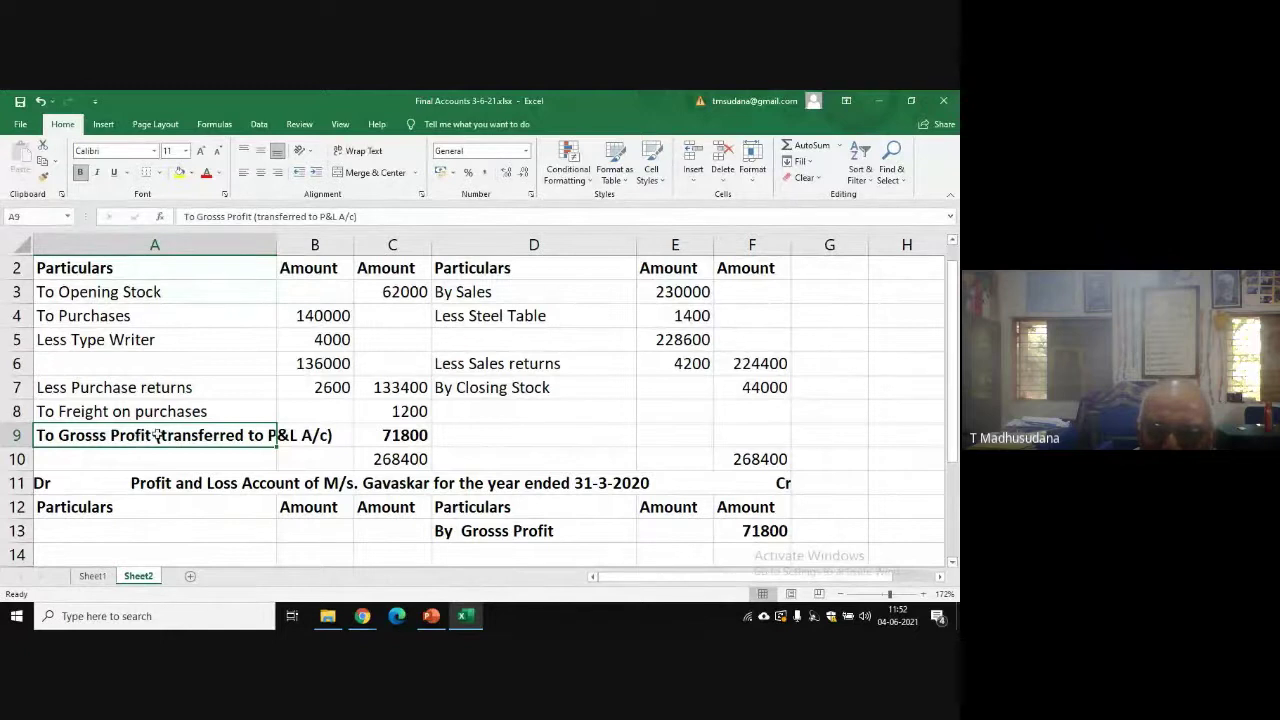
{"action": "left_click", "coordinate": [525, 532]}
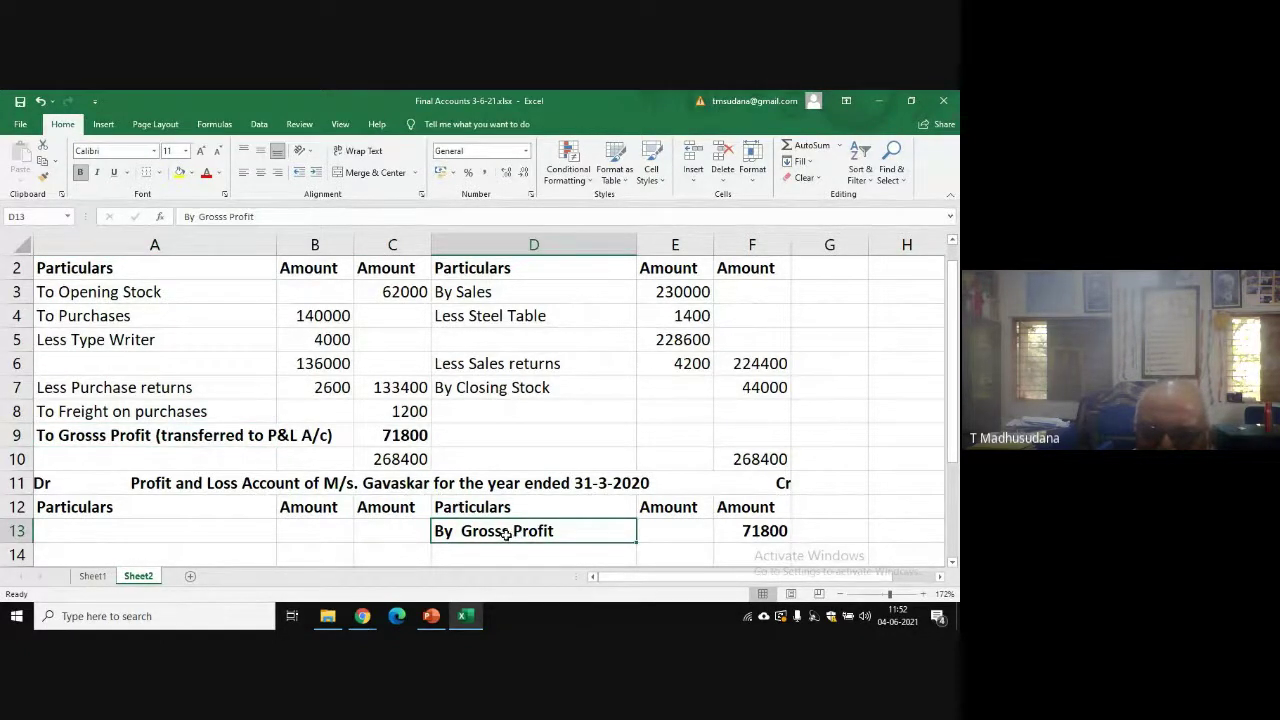
{"action": "double_click", "coordinate": [505, 535]}
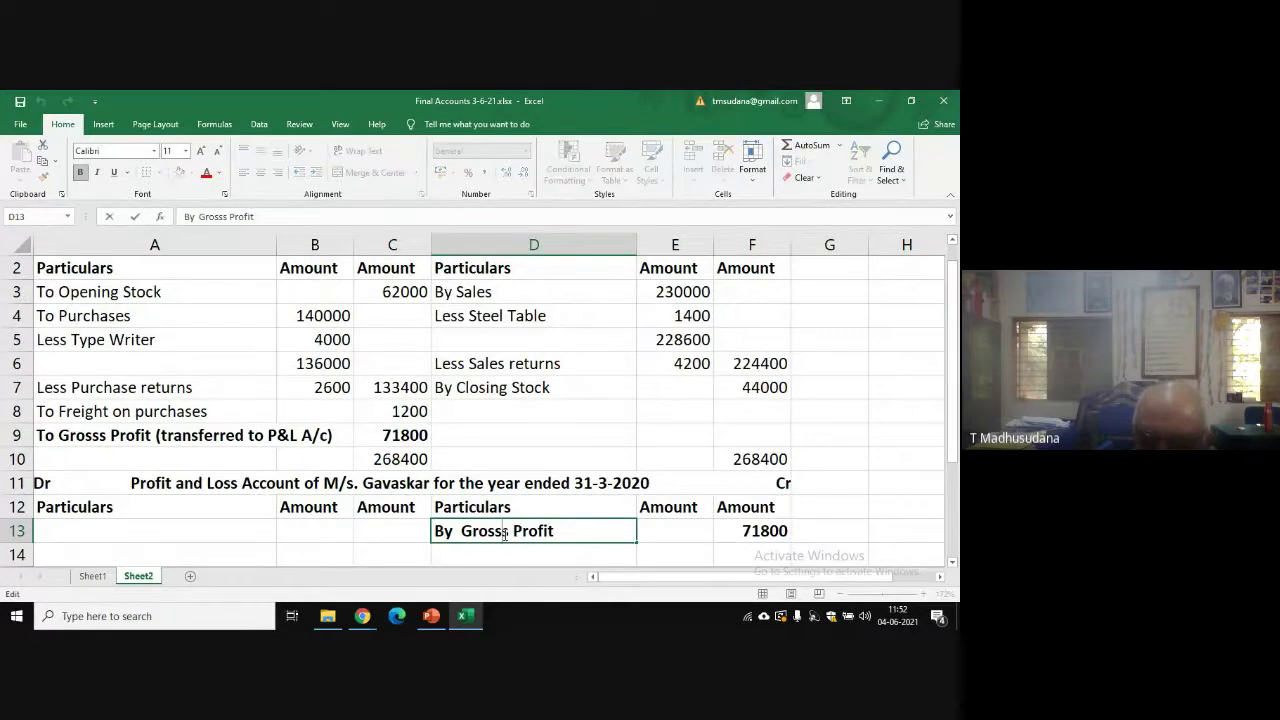
{"action": "key", "text": "BackSpace"}
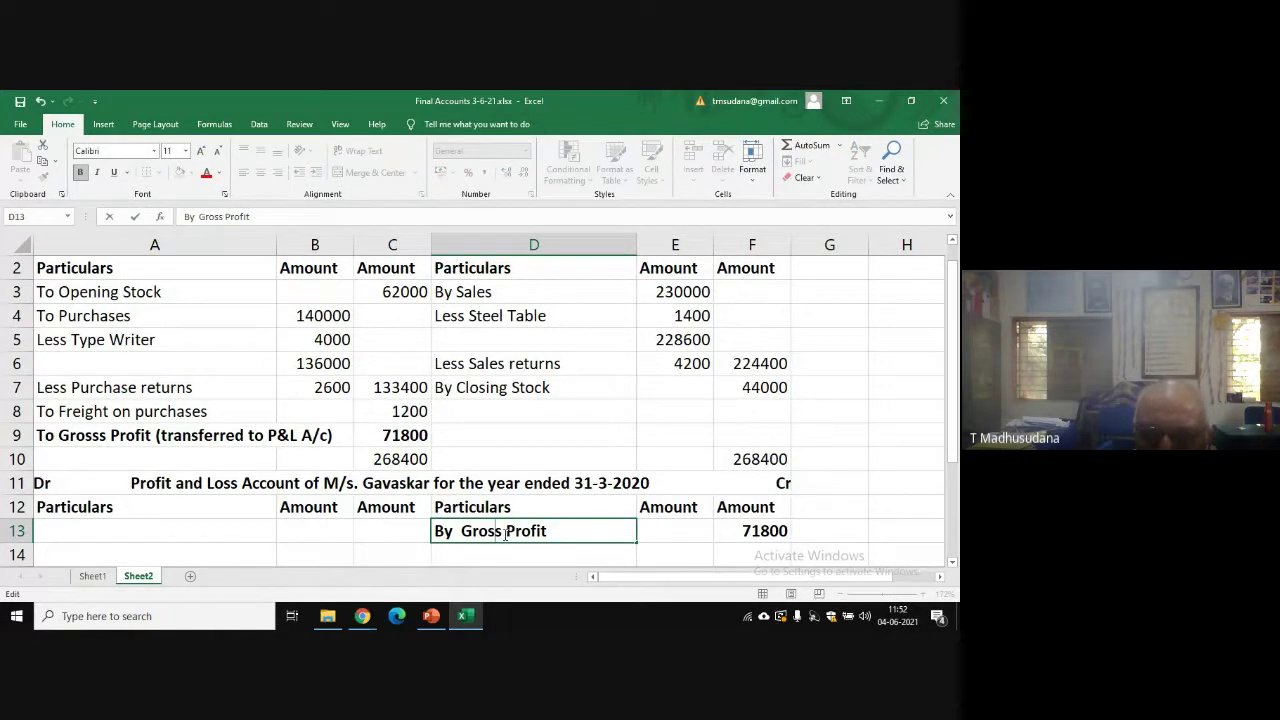
{"action": "double_click", "coordinate": [93, 435]}
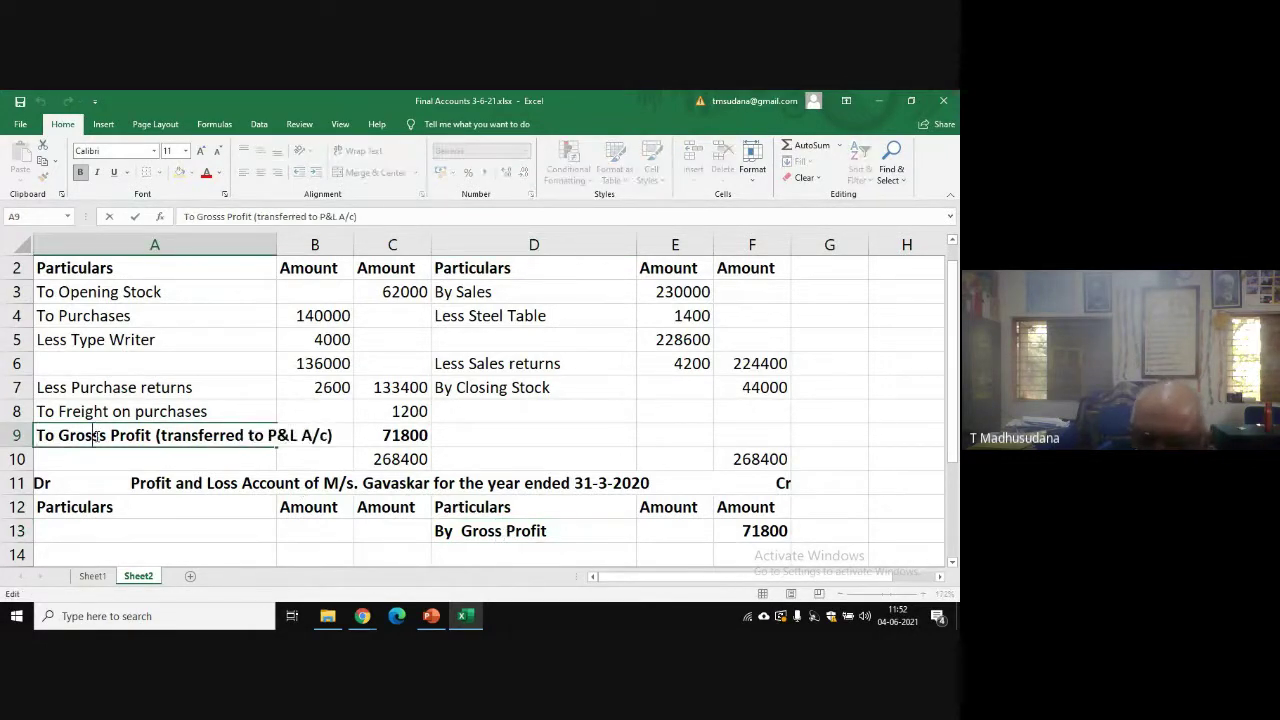
{"action": "key", "text": "BackSpace"}
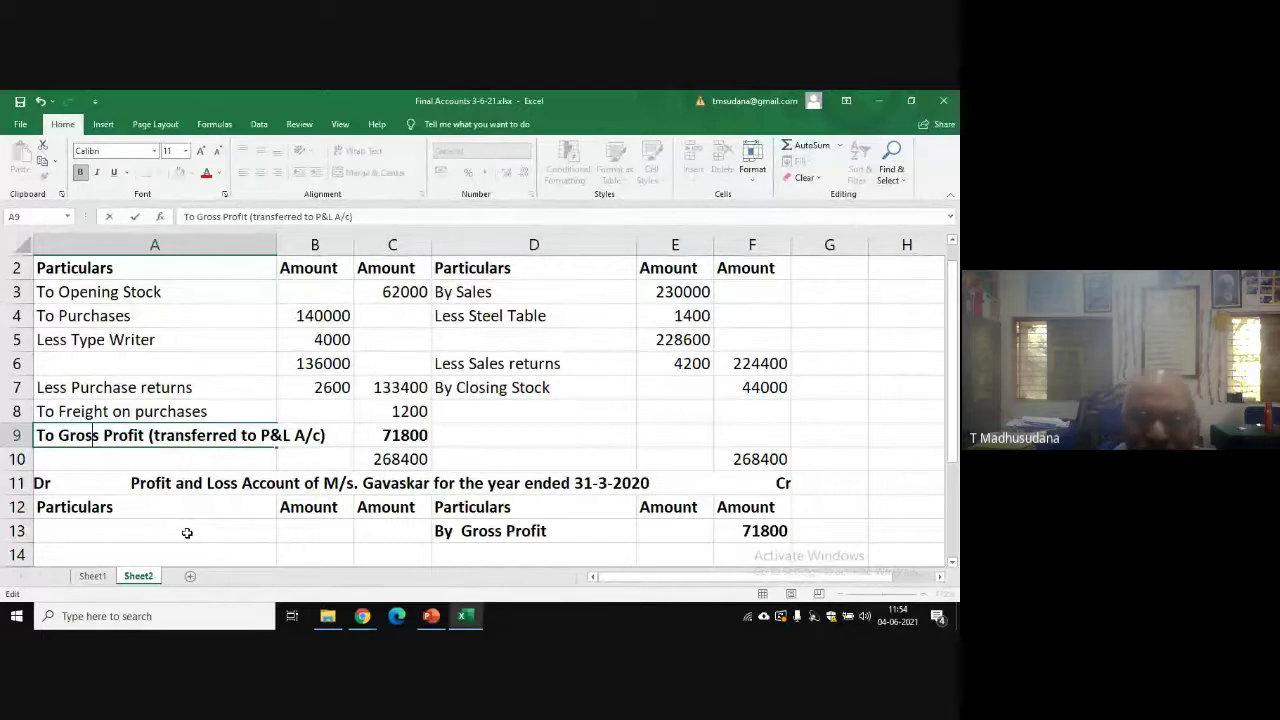
- Close the workbook Final Accounts 3-6-21.xlsx, saving its changes
{"action": "left_click", "coordinate": [945, 104]}
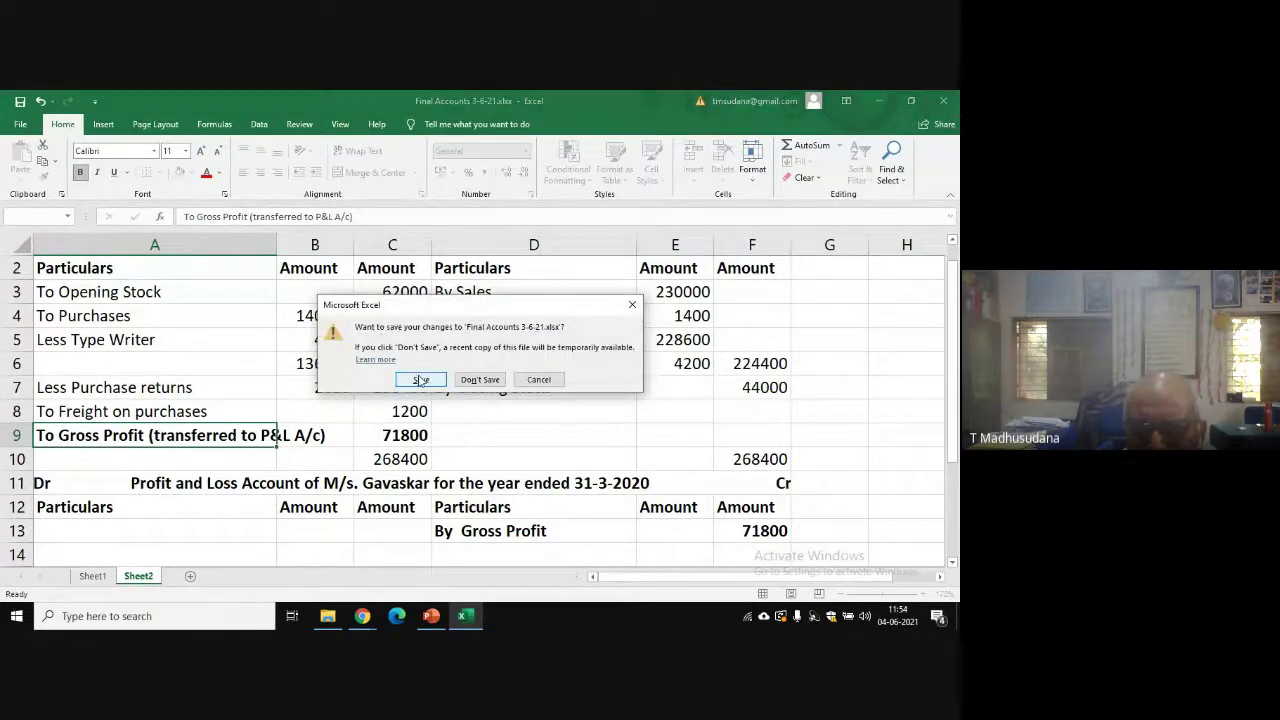
{"action": "left_click", "coordinate": [419, 377]}
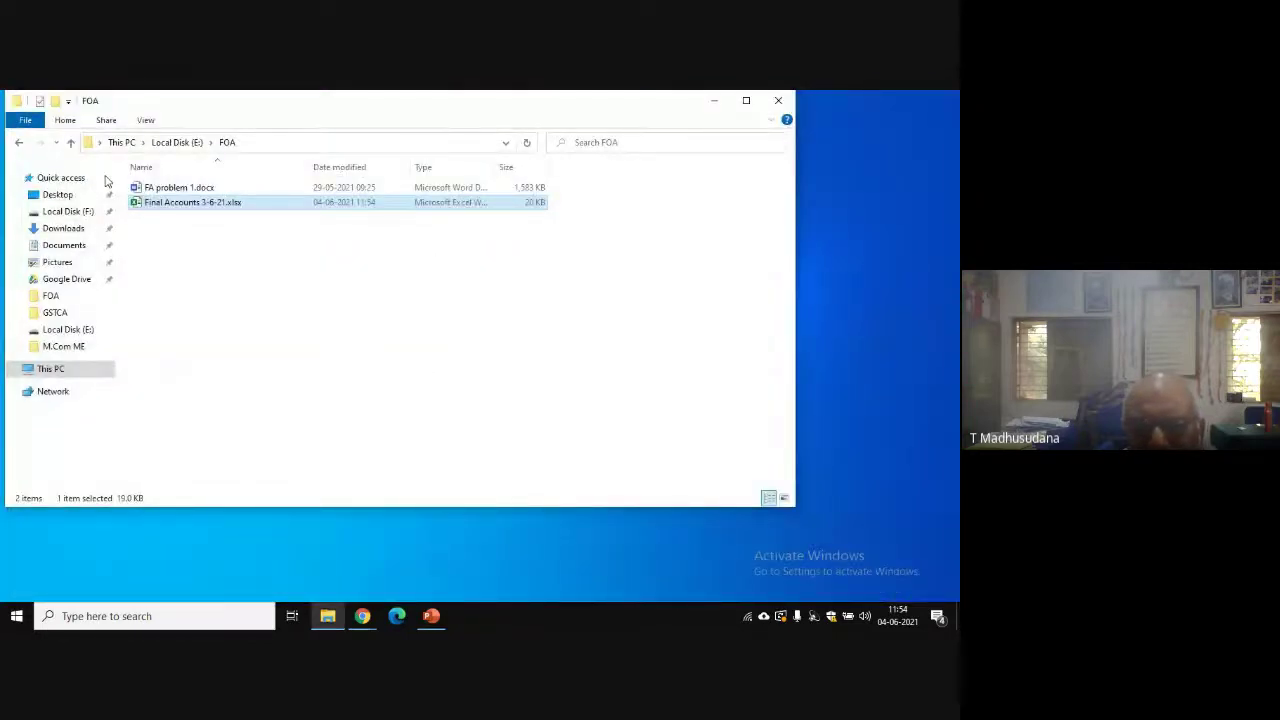
- Minimize the FOA folder window and switch to the Google Meet window of the FOA class in Chrome
{"action": "left_click", "coordinate": [705, 107]}
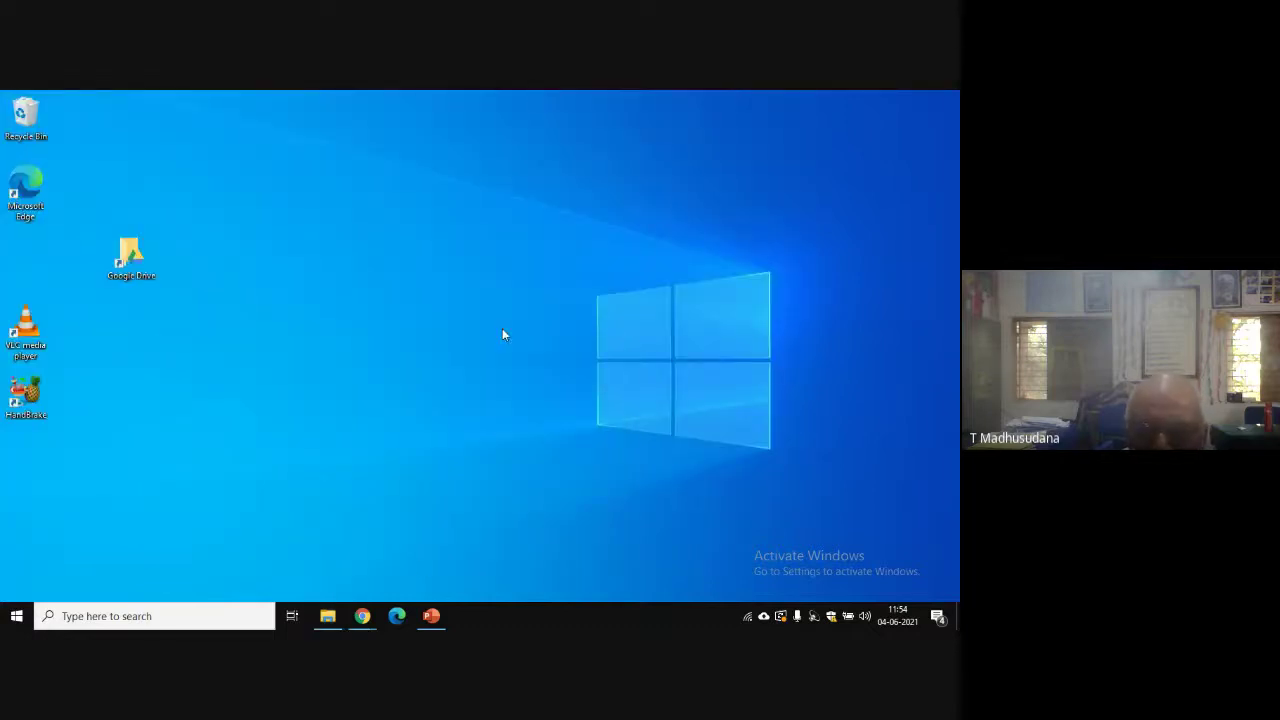
{"action": "mouse_move", "coordinate": [363, 622]}
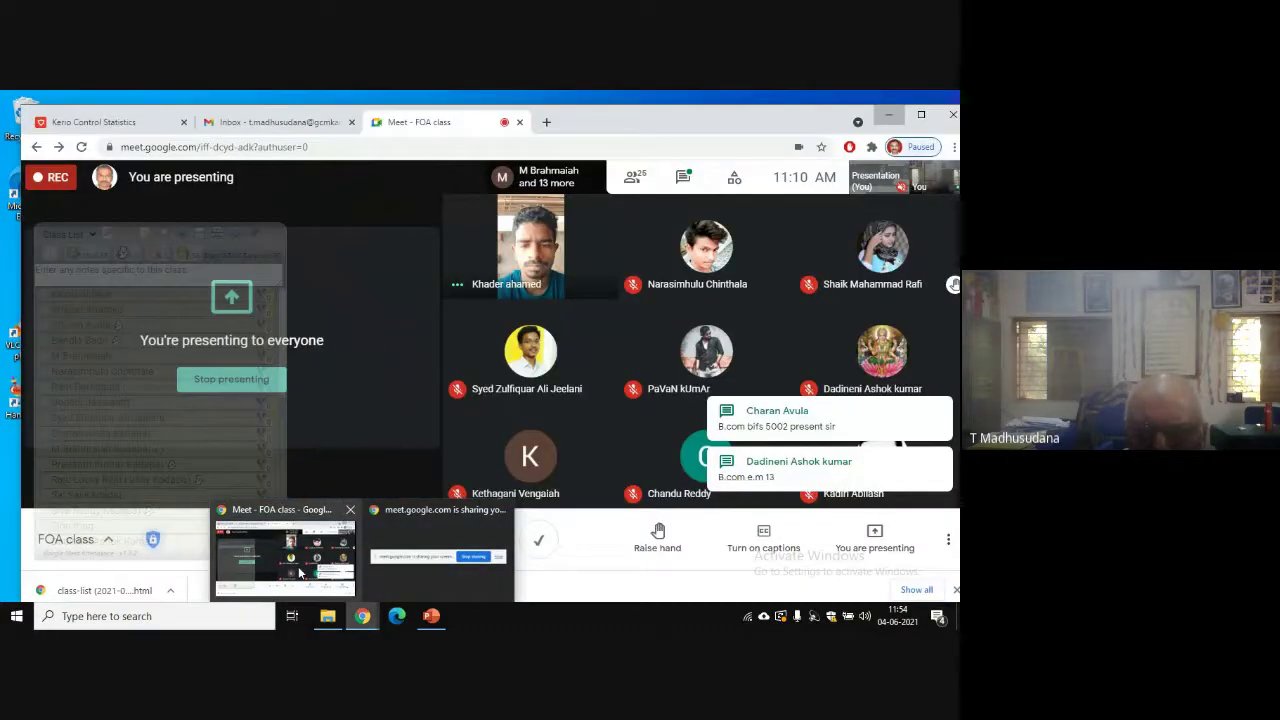
{"action": "left_click", "coordinate": [299, 573]}
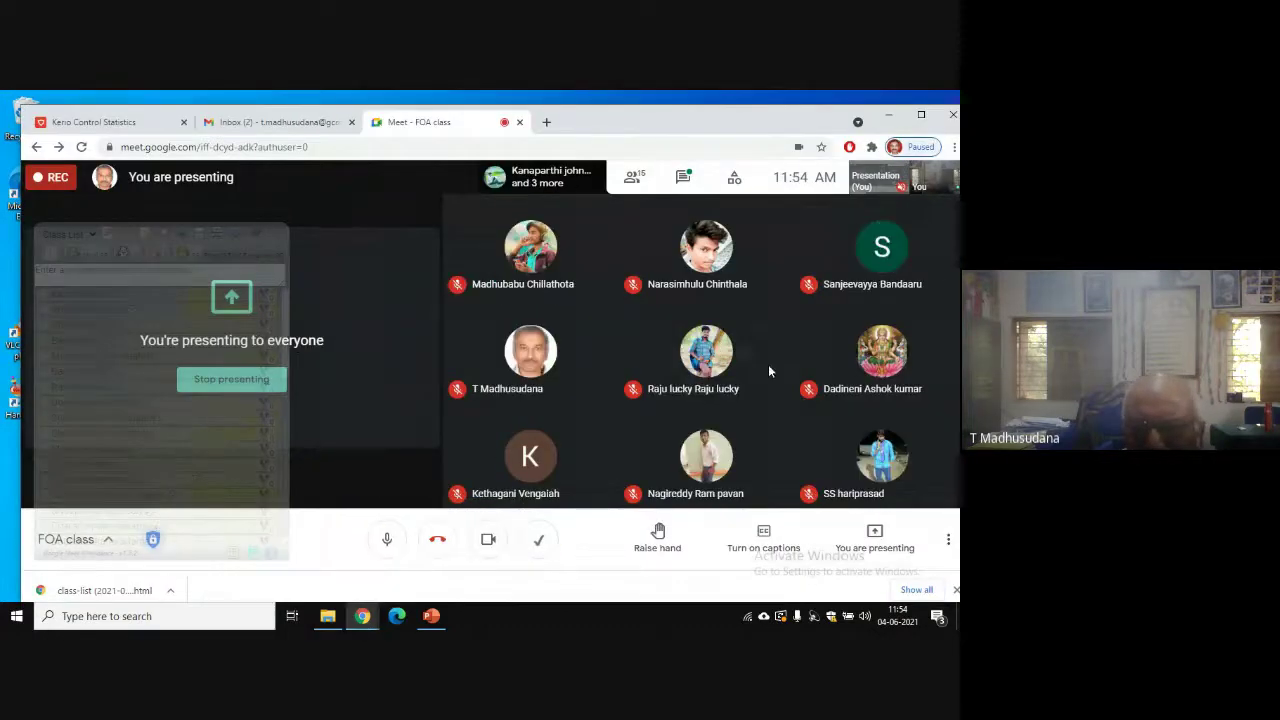